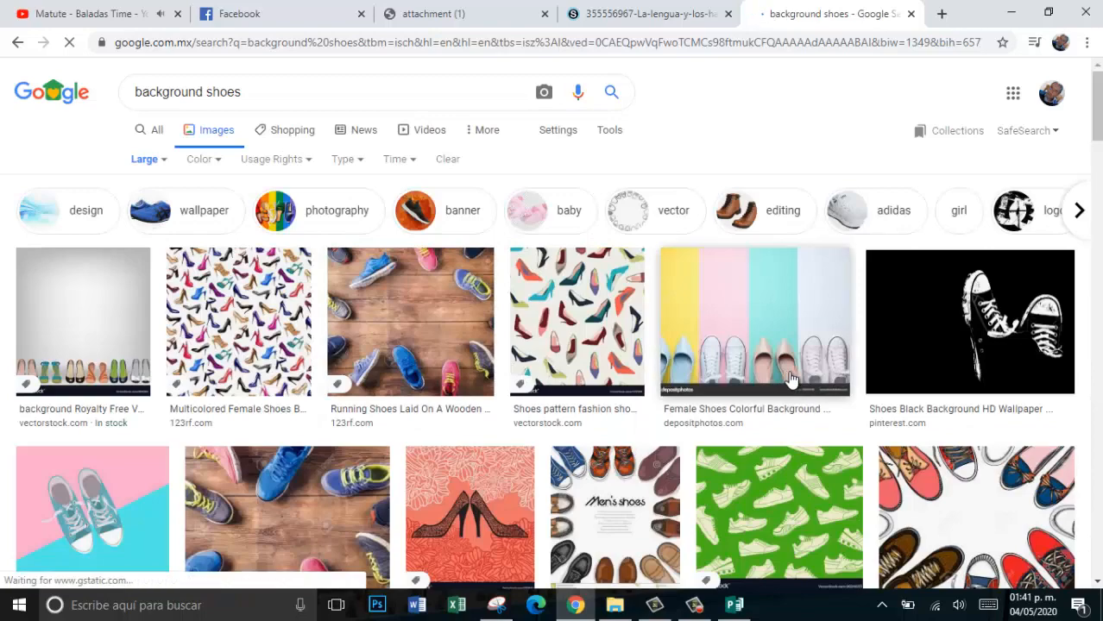
- Browse the large-size "background shoes" image results and preview the "Cool Shoes HD Wallpapers" picture to check its resolution
scroll(786, 379, "down", 3)
scroll(791, 379, "down", 6)
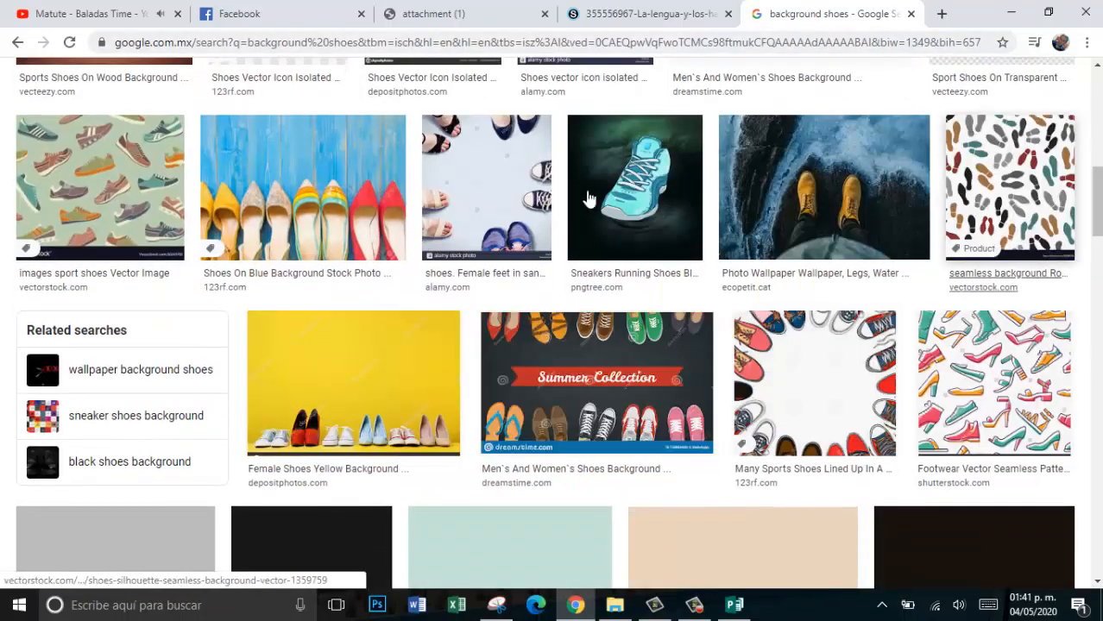
scroll(854, 257, "down", 2)
scroll(854, 257, "down", 2)
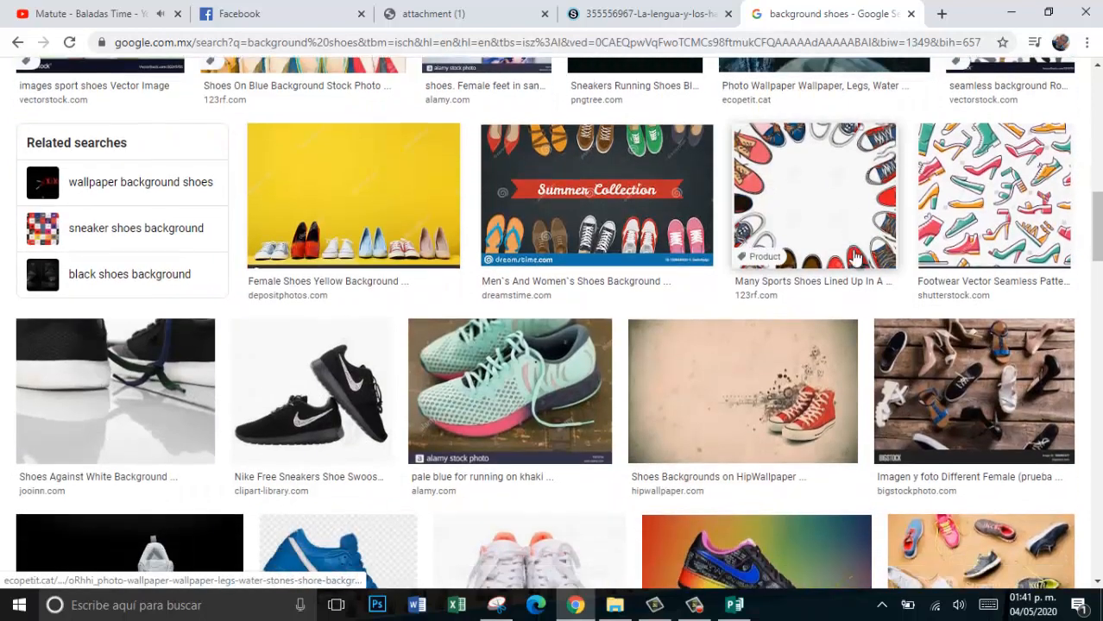
scroll(890, 249, "down", 2)
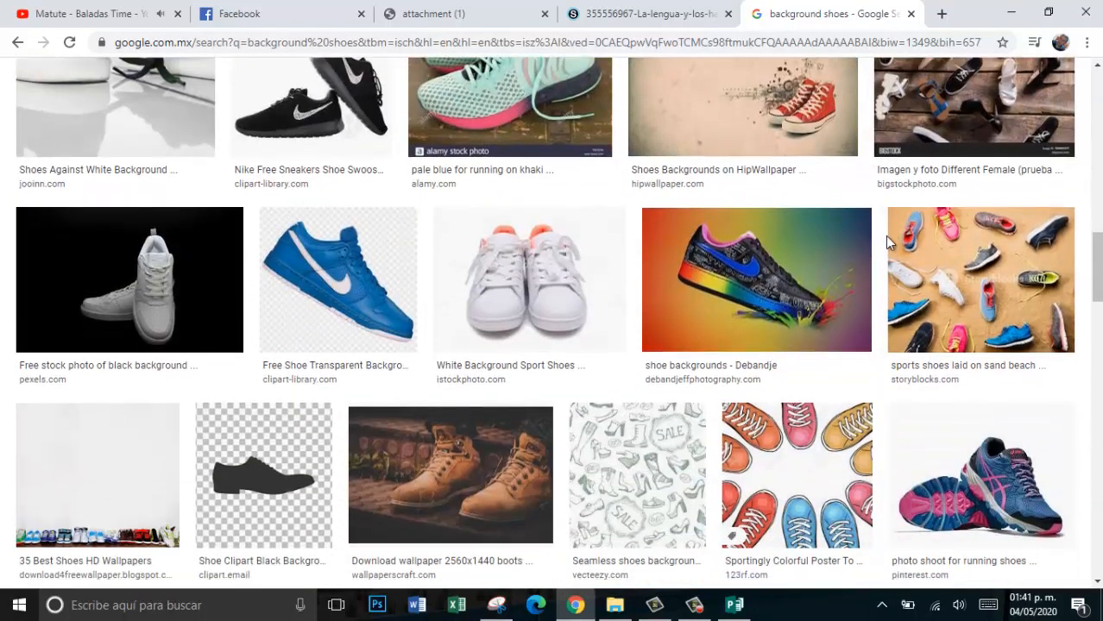
scroll(885, 236, "down", 3)
scroll(884, 234, "down", 4)
scroll(885, 234, "down", 8)
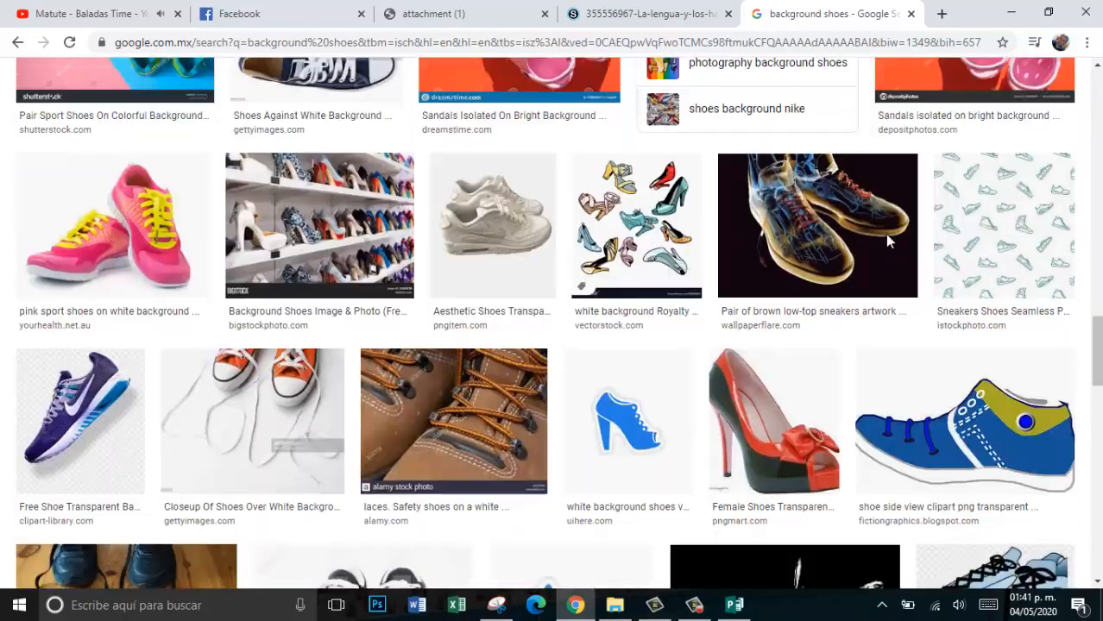
scroll(889, 242, "down", 2)
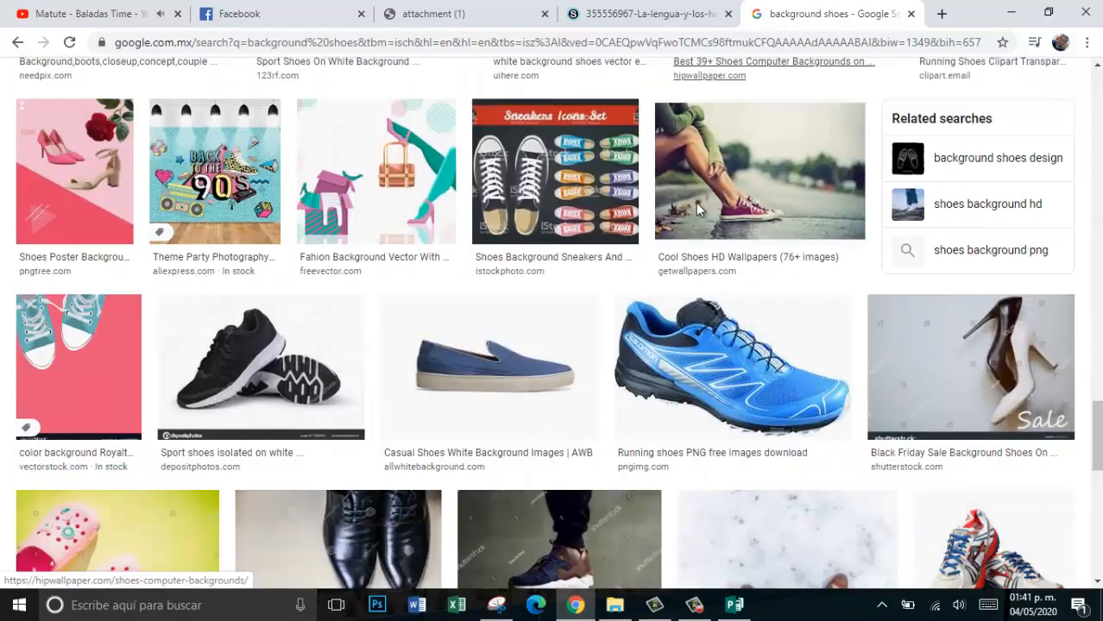
left_click(772, 171)
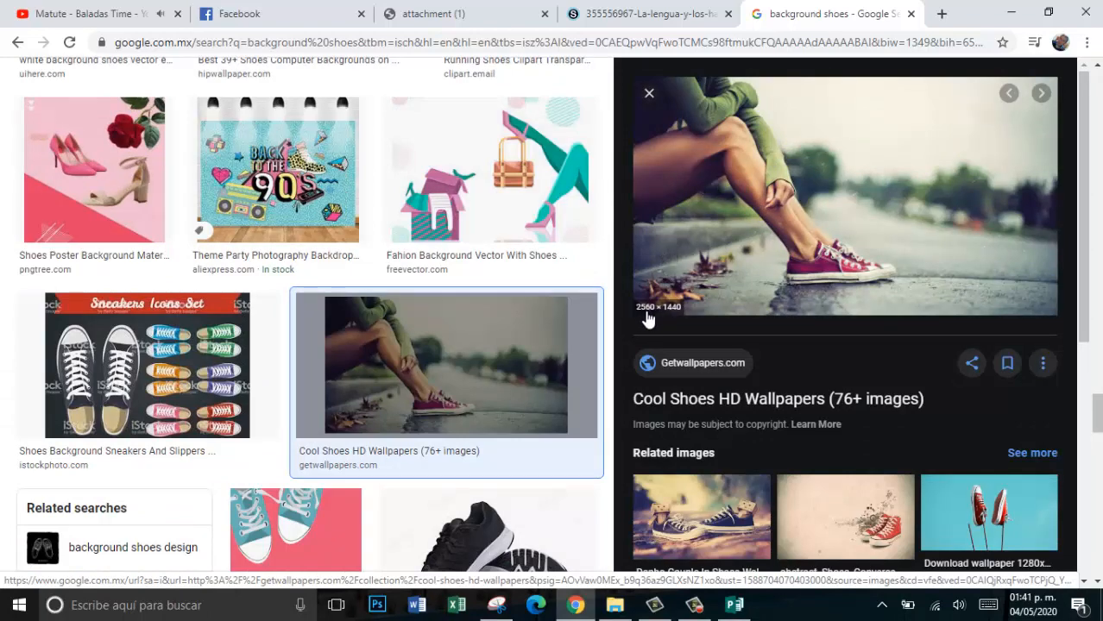
- Find the pink "quinceanera backgrounds - Debandje" picture with the high heel among the shoe background results and open its preview
scroll(579, 319, "down", 10)
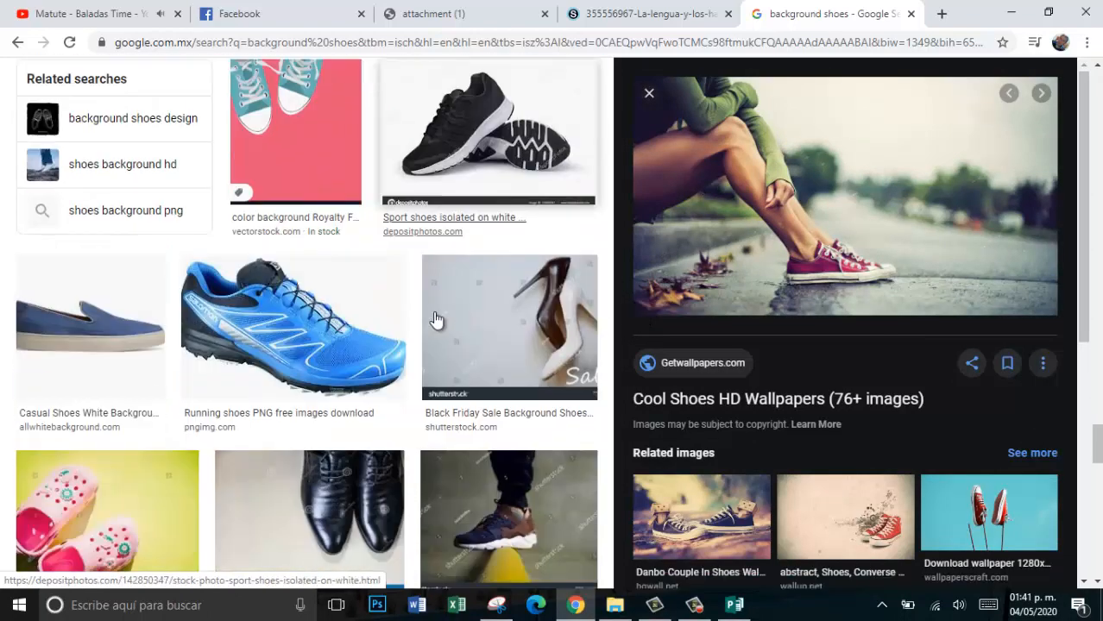
scroll(436, 316, "down", 7)
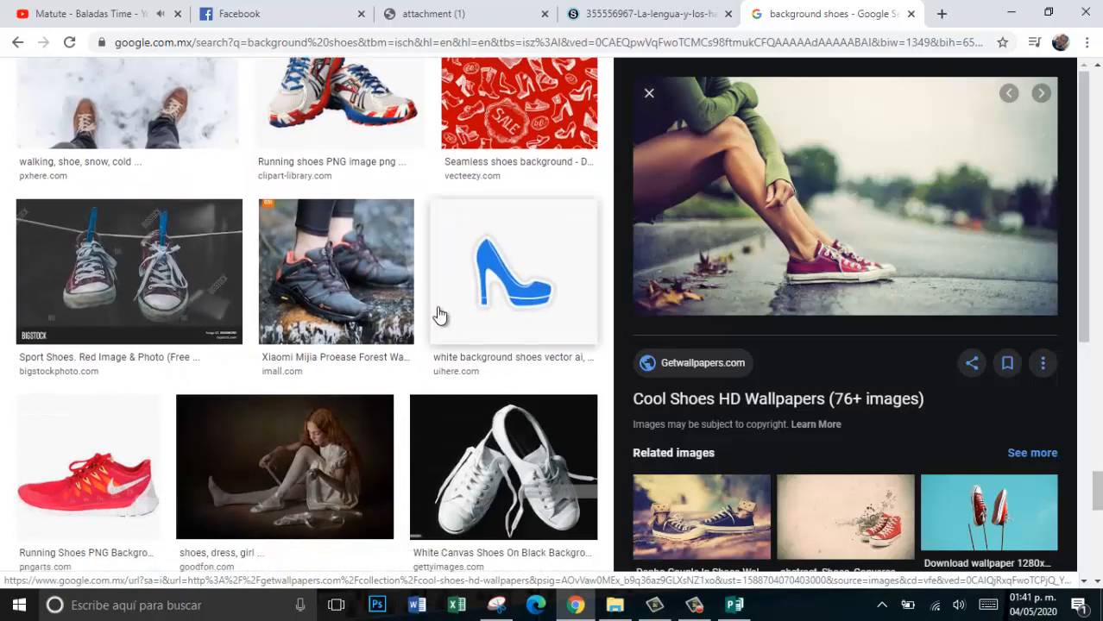
scroll(439, 316, "down", 4)
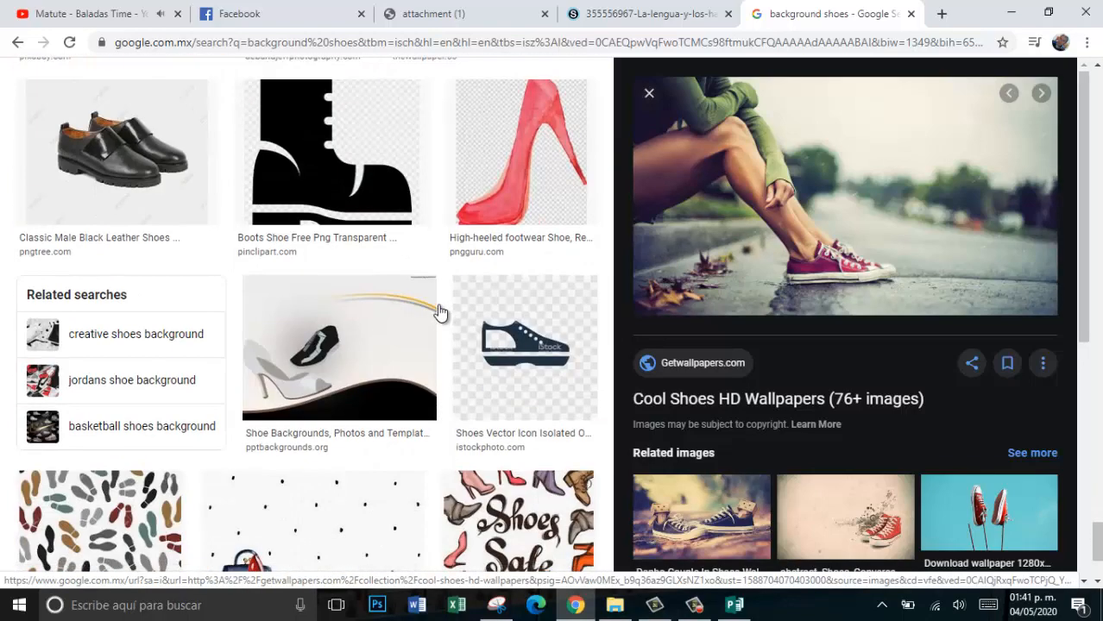
scroll(439, 312, "down", 8)
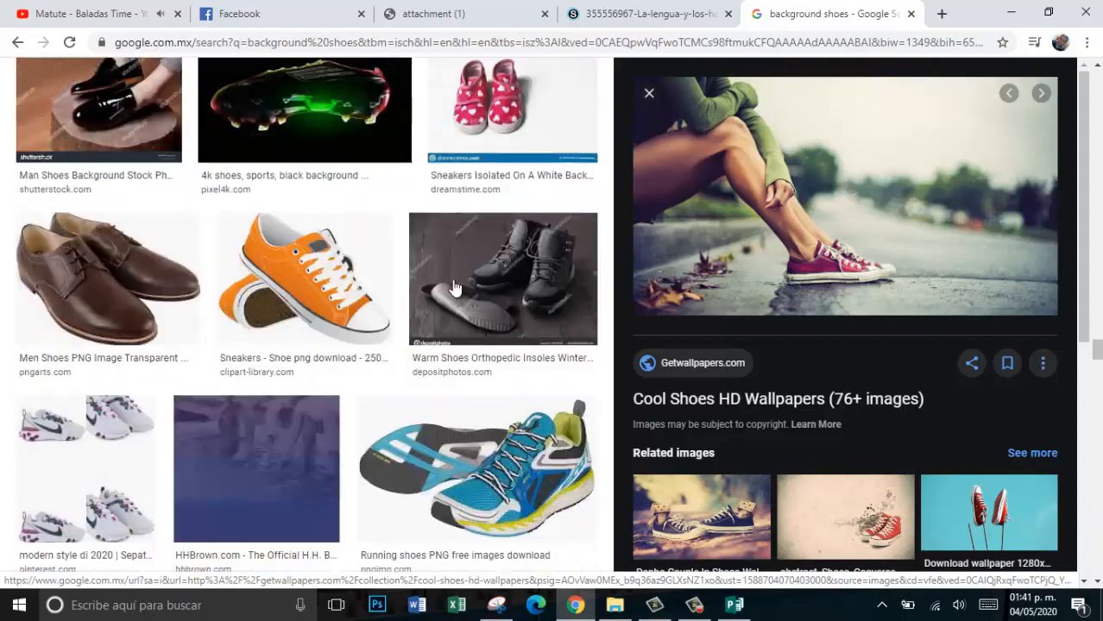
scroll(455, 287, "down", 10)
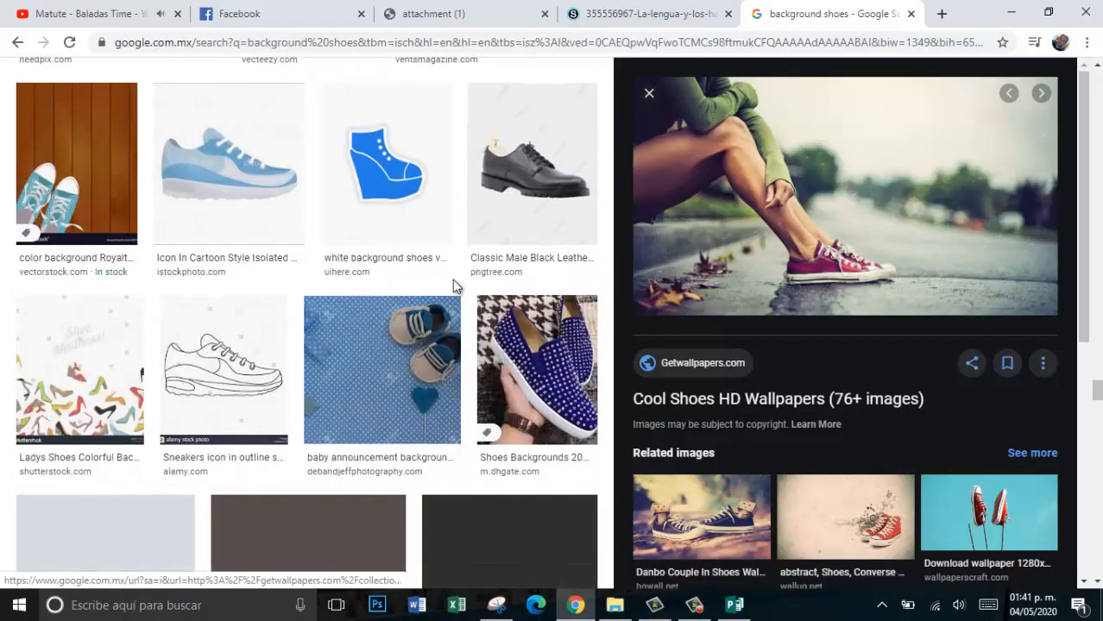
scroll(452, 286, "down", 10)
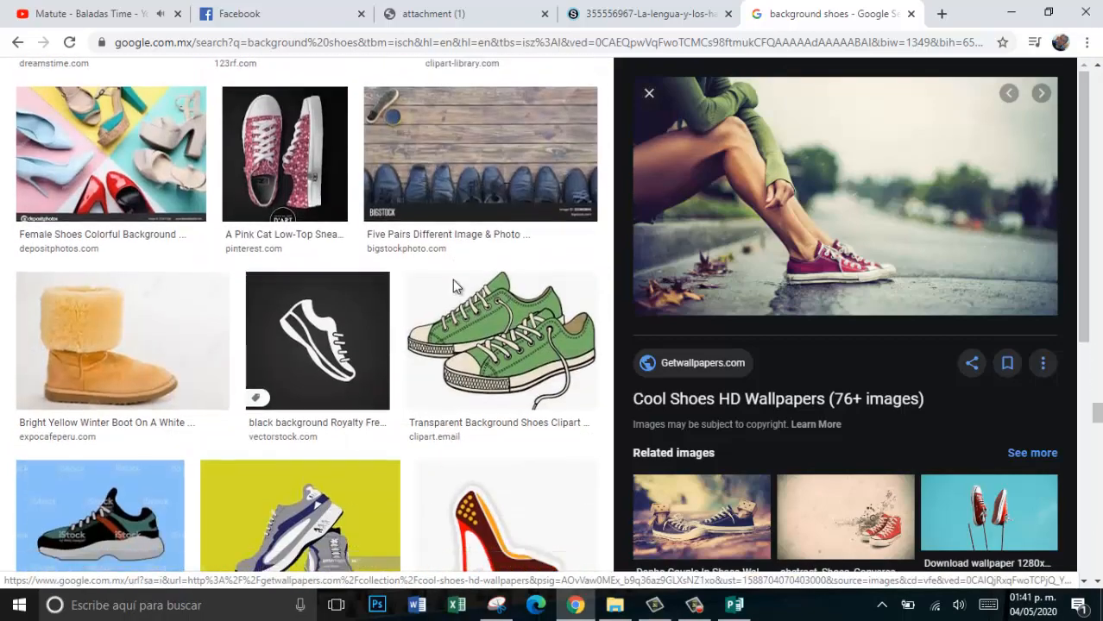
scroll(453, 286, "down", 7)
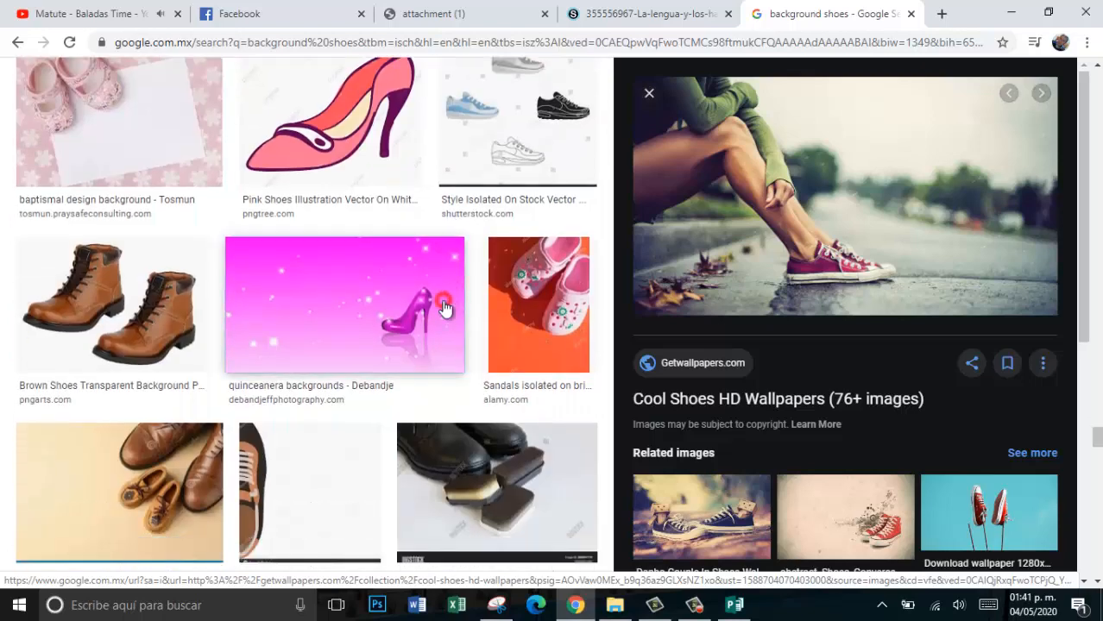
left_click(445, 308)
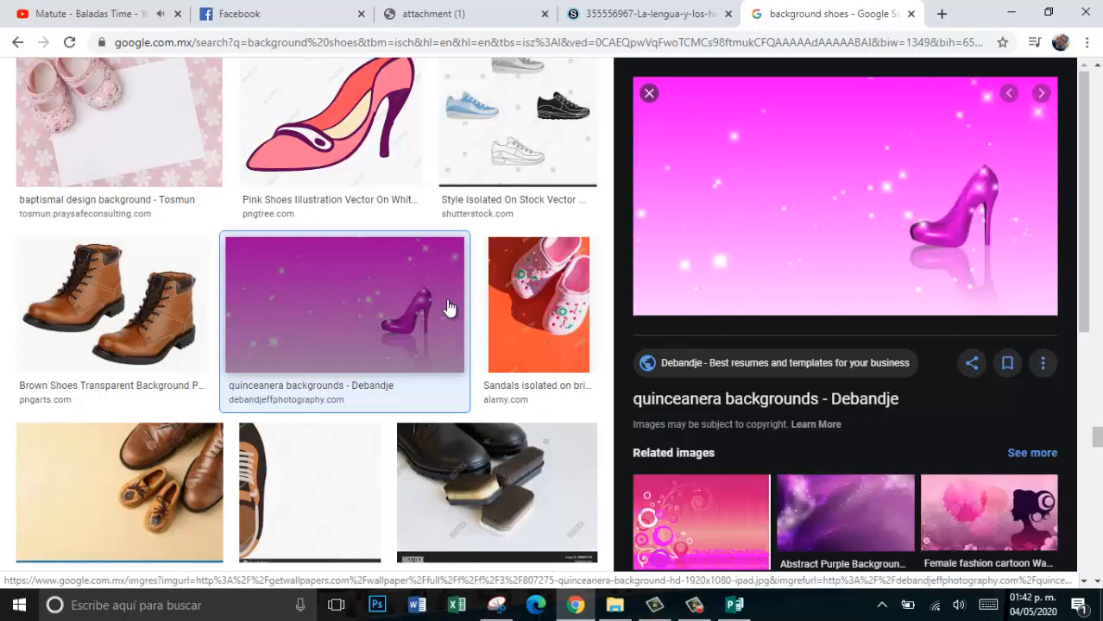
right_click(791, 200)
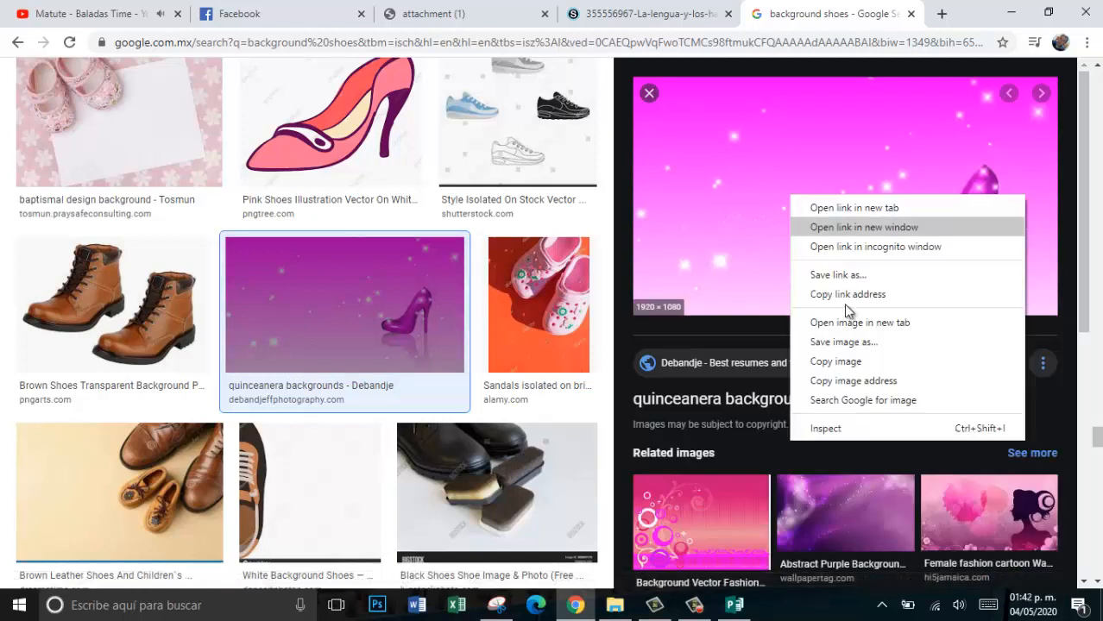
left_click(844, 342)
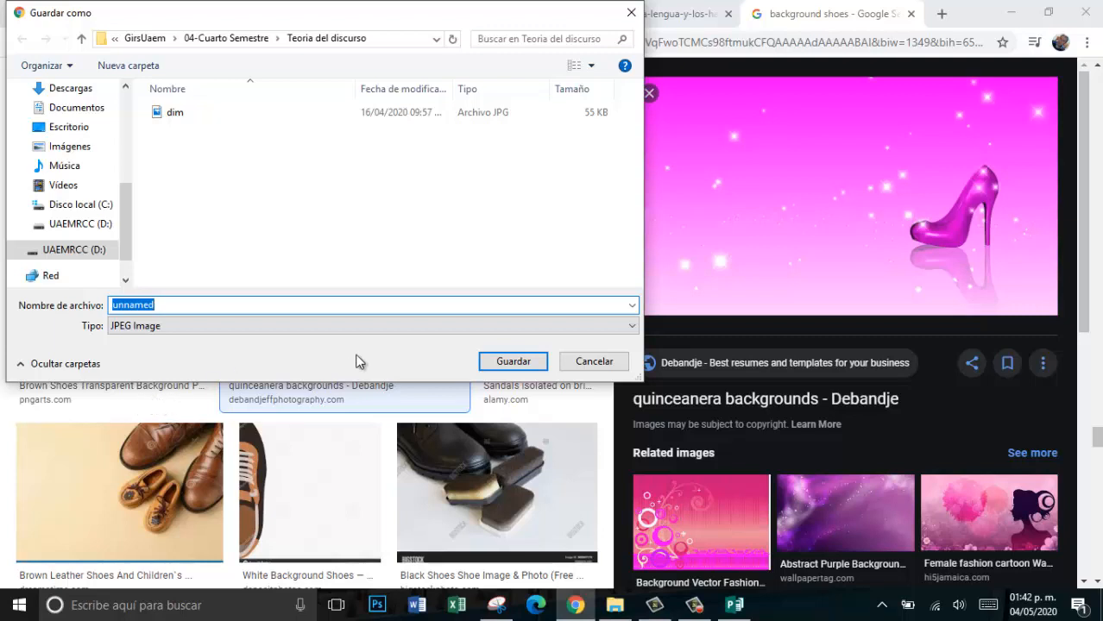
left_click(572, 361)
- Copy the previewed pink high-heel image and paste it onto the blank page in Publisher
right_click(768, 255)
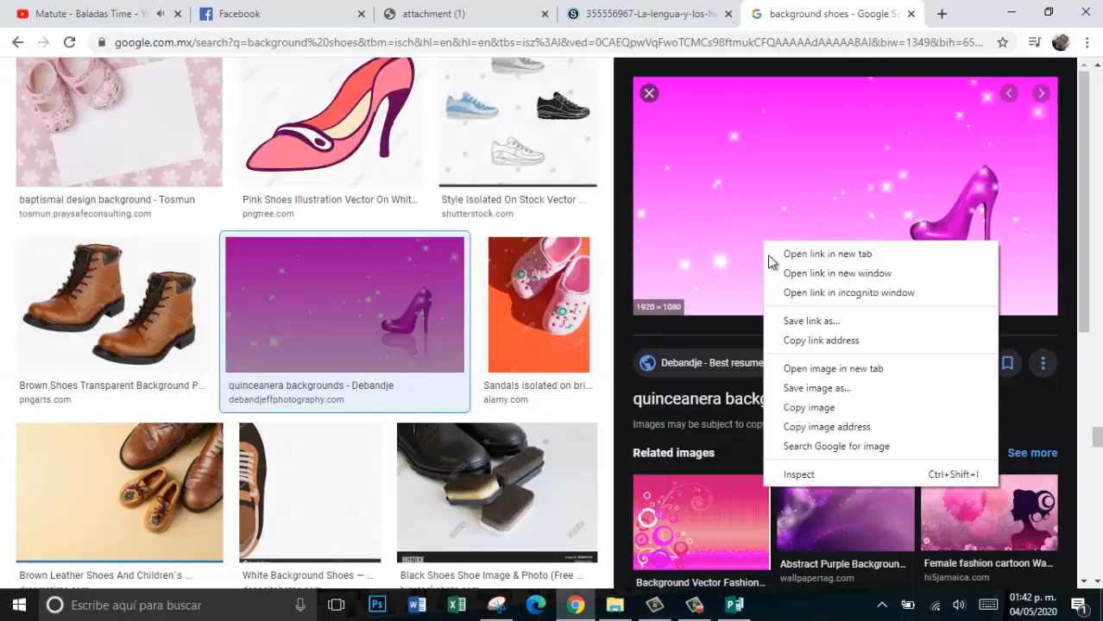
left_click(798, 409)
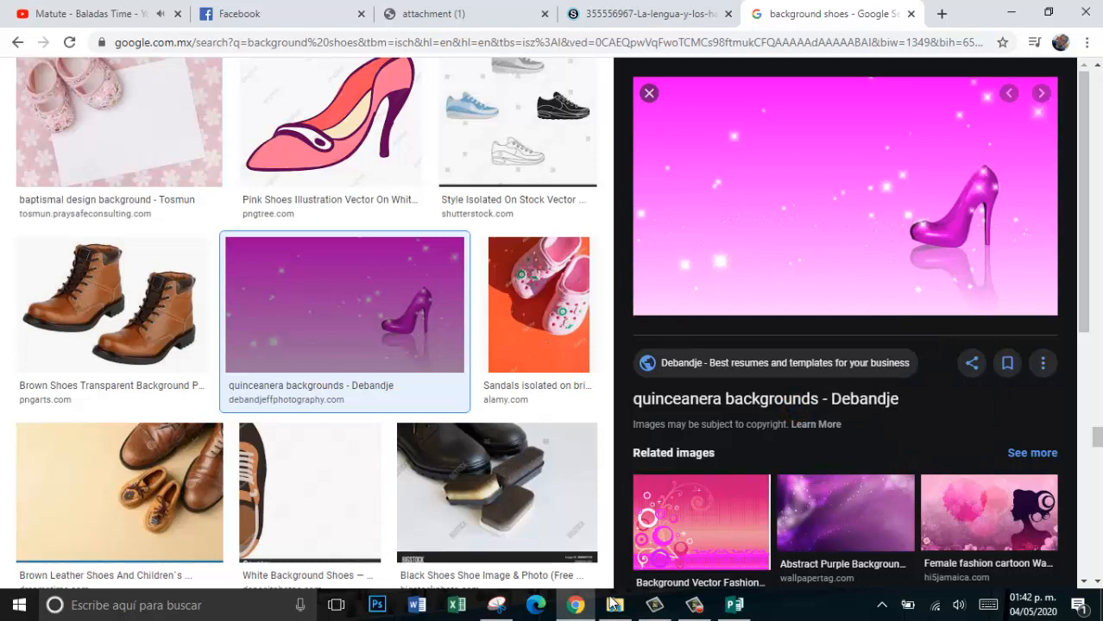
left_click(734, 605)
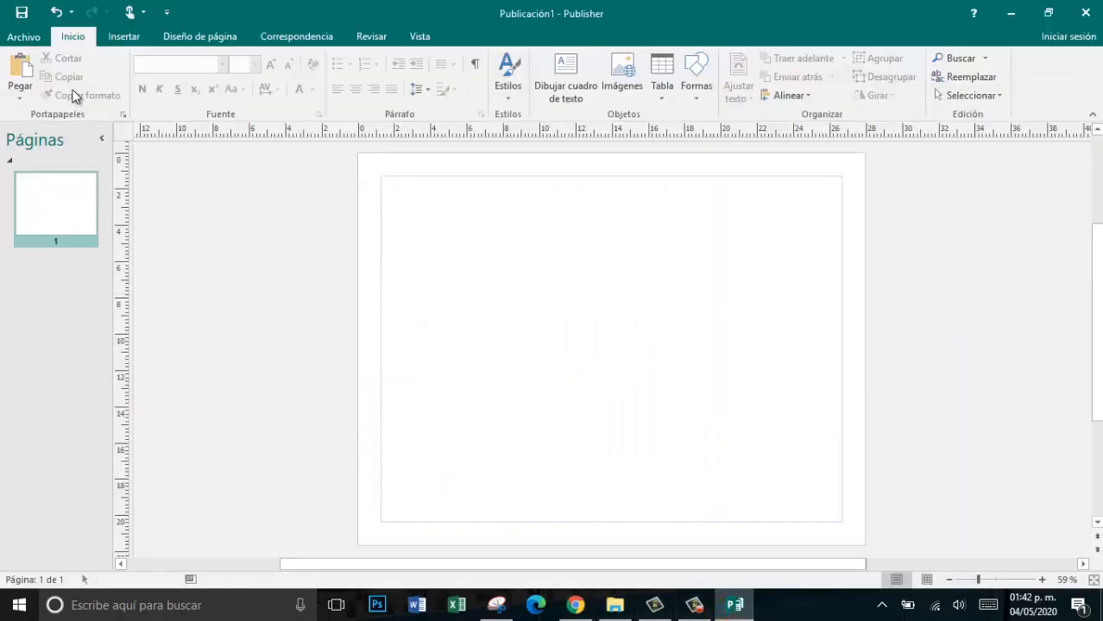
left_click(26, 67)
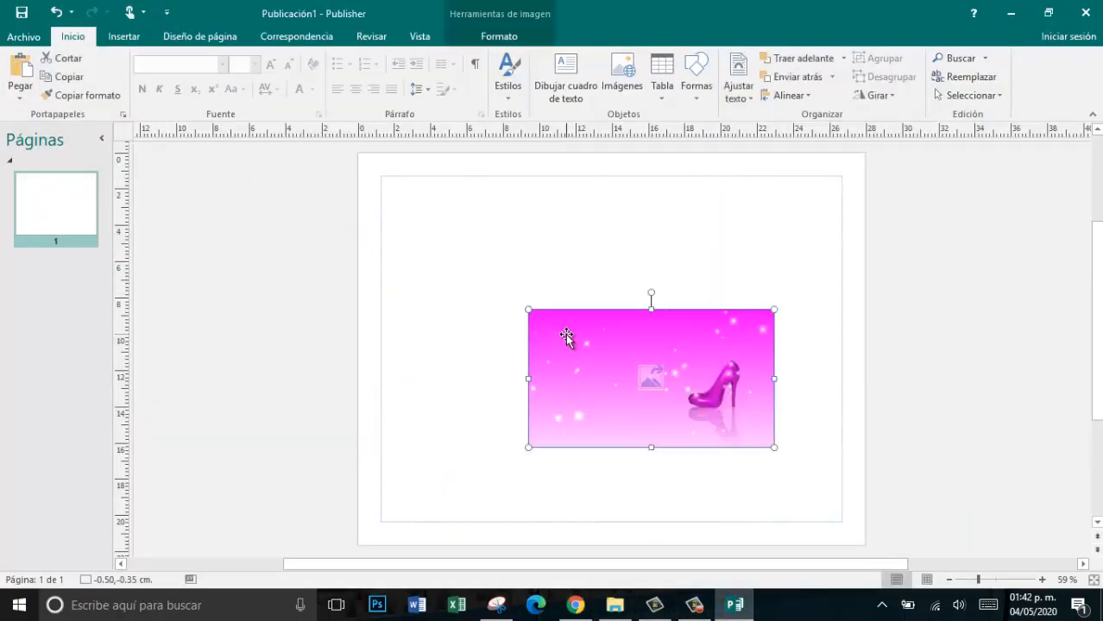
- Scale the pasted picture to about 38.42 × 21.61 cm covering the page, and crop its overhanging left side to the page edge, about 27.91 cm wide
left_click_drag(736, 422, 823, 275)
left_click_drag(620, 294, 283, 480)
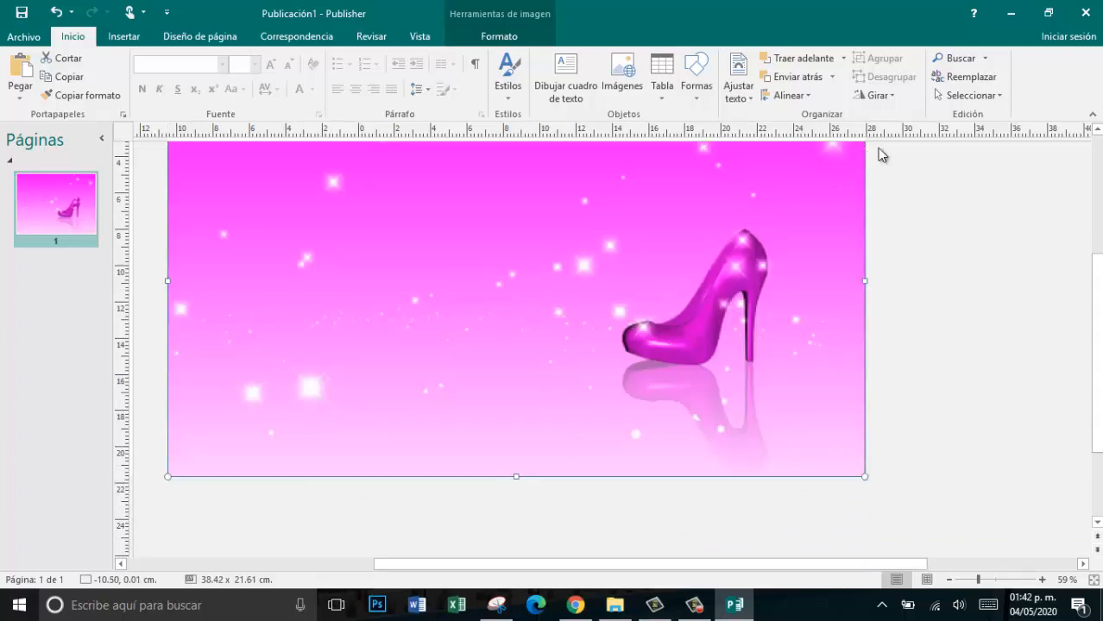
left_click(526, 40)
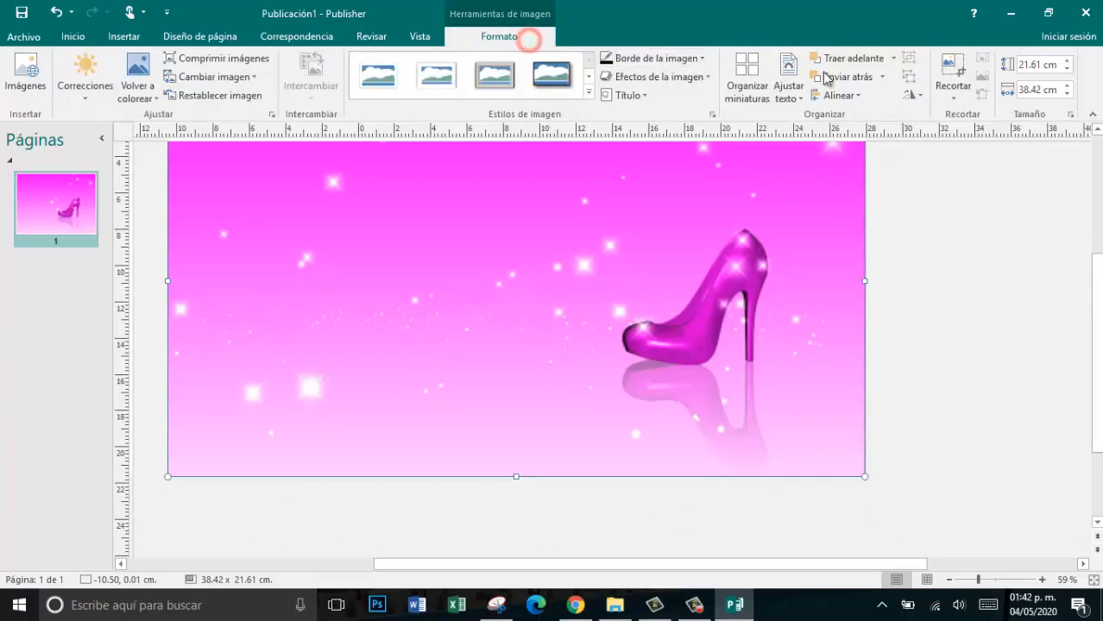
left_click(942, 60)
left_click_drag(170, 279, 359, 299)
left_click(500, 519)
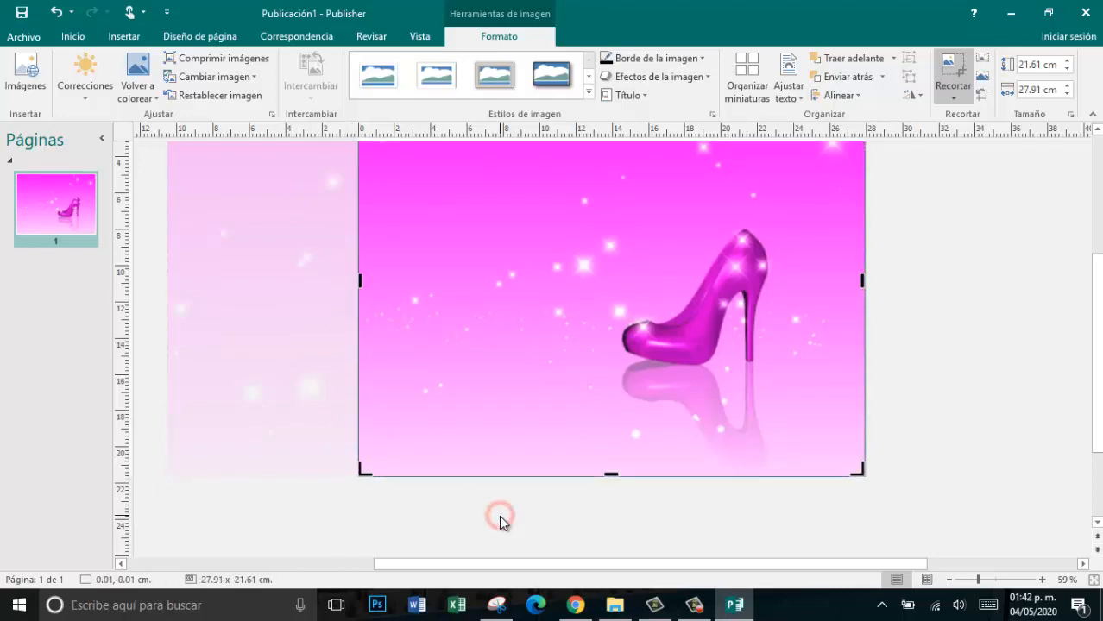
scroll(585, 519, "up", 2)
scroll(585, 518, "up", 2)
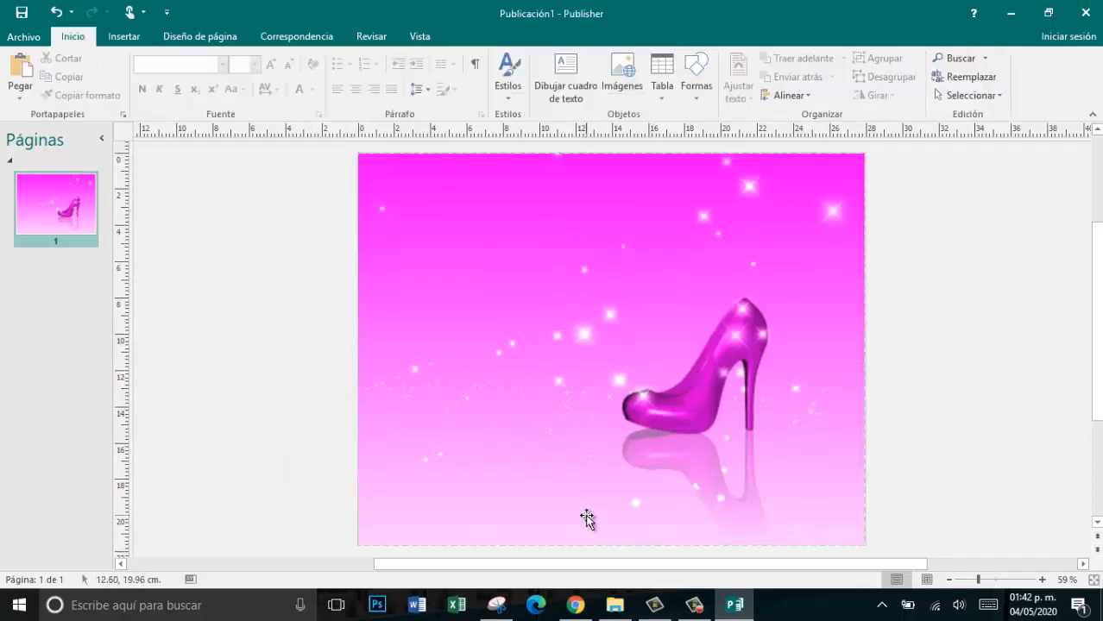
left_click(993, 382)
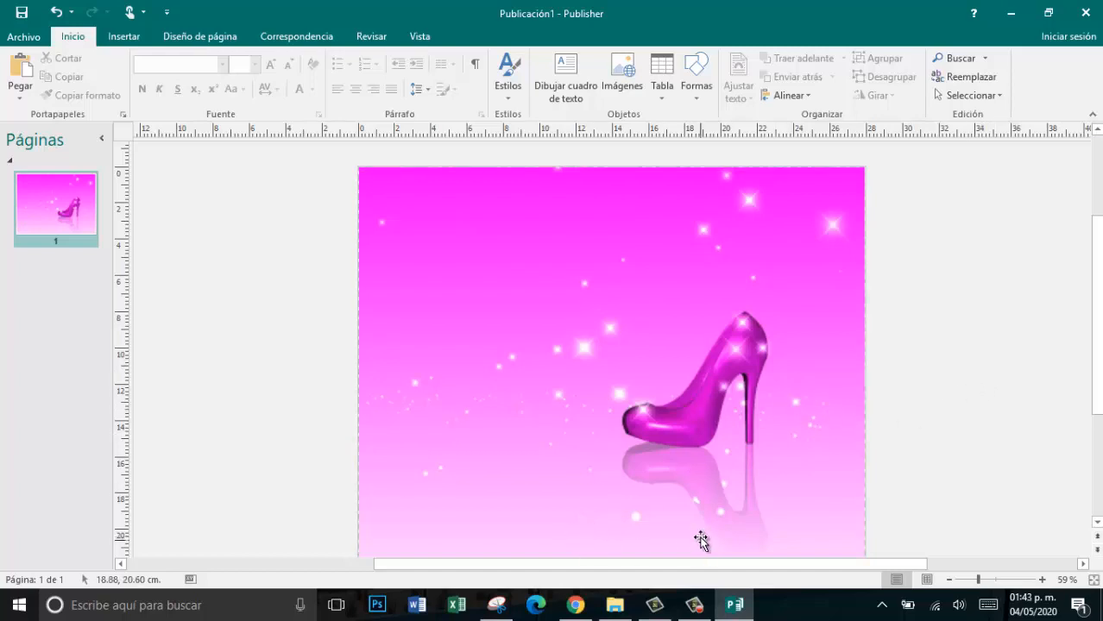
- Switch to Chrome and search Google Images in a new tab for "icono zapato"
left_click(575, 605)
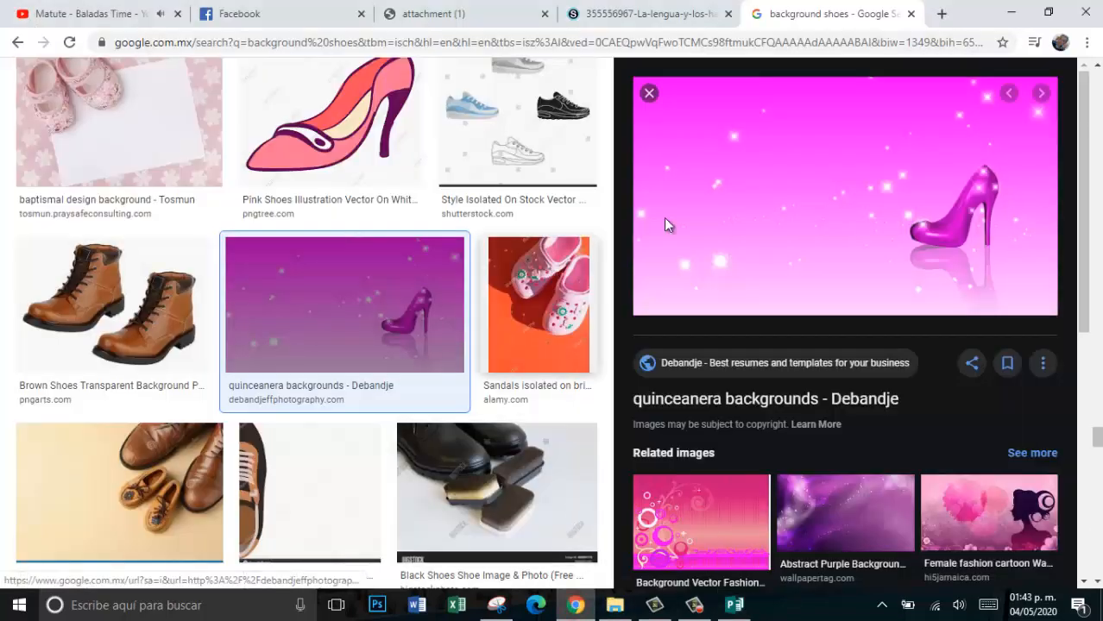
left_click(941, 14)
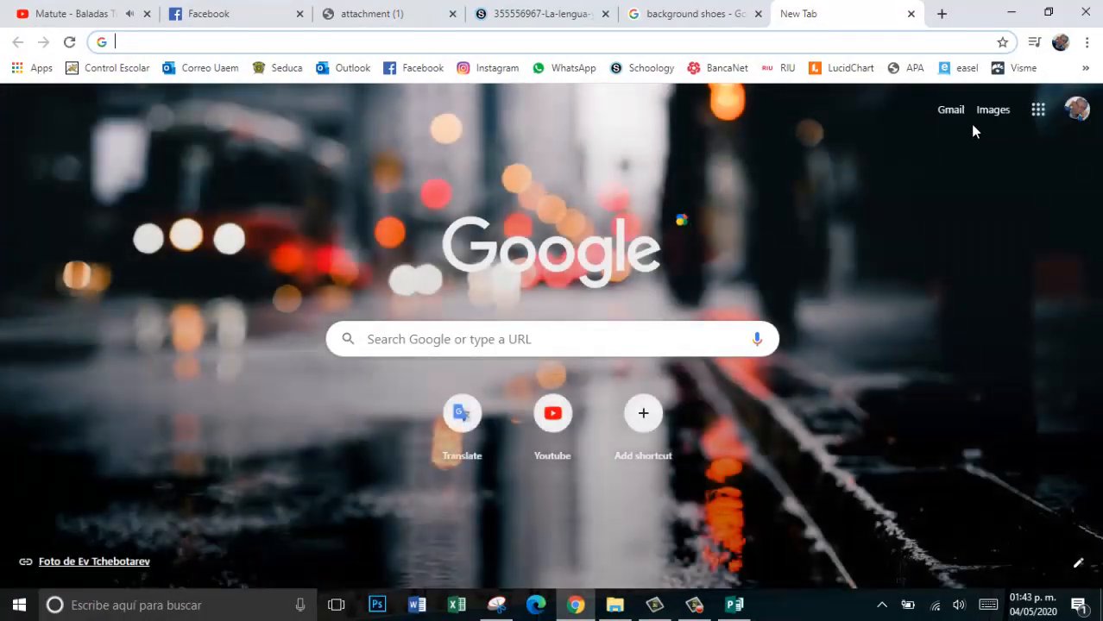
left_click(993, 114)
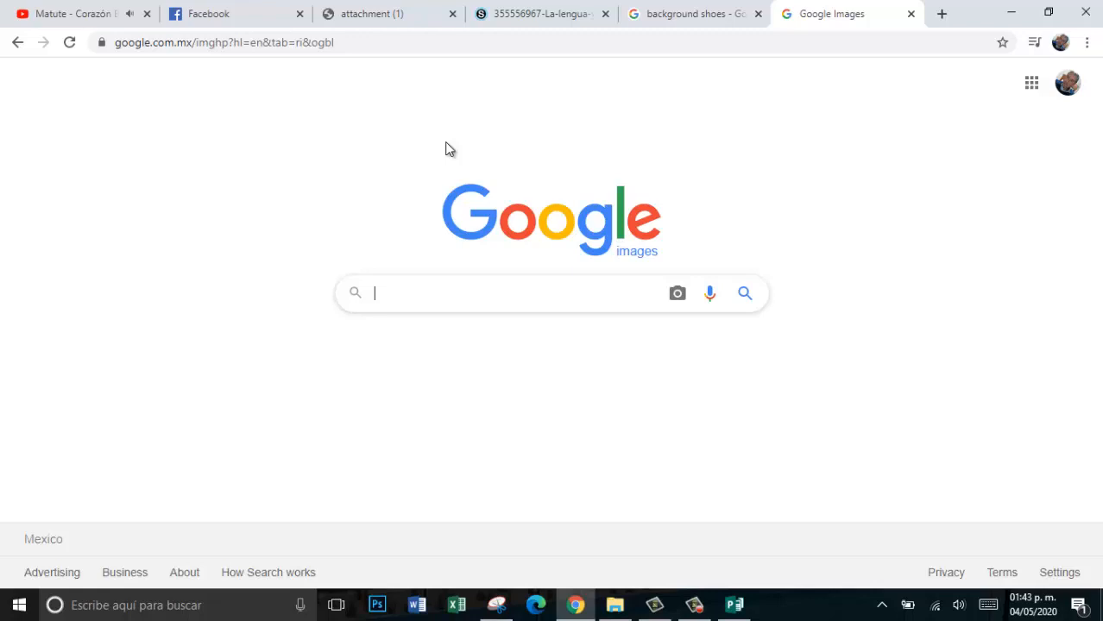
type("icono")
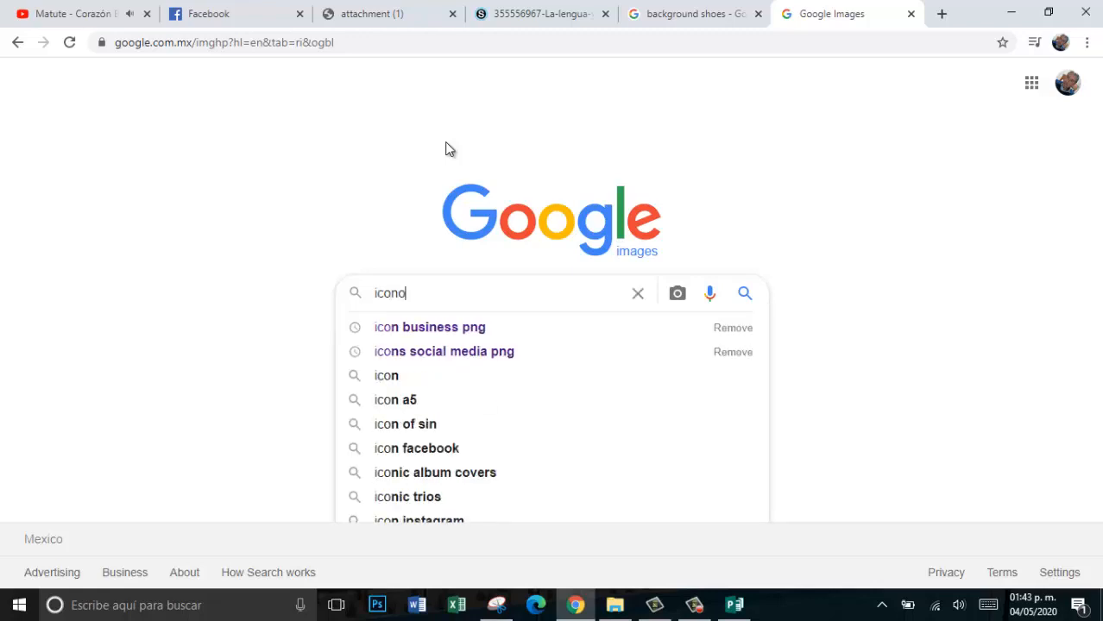
type(" zapat")
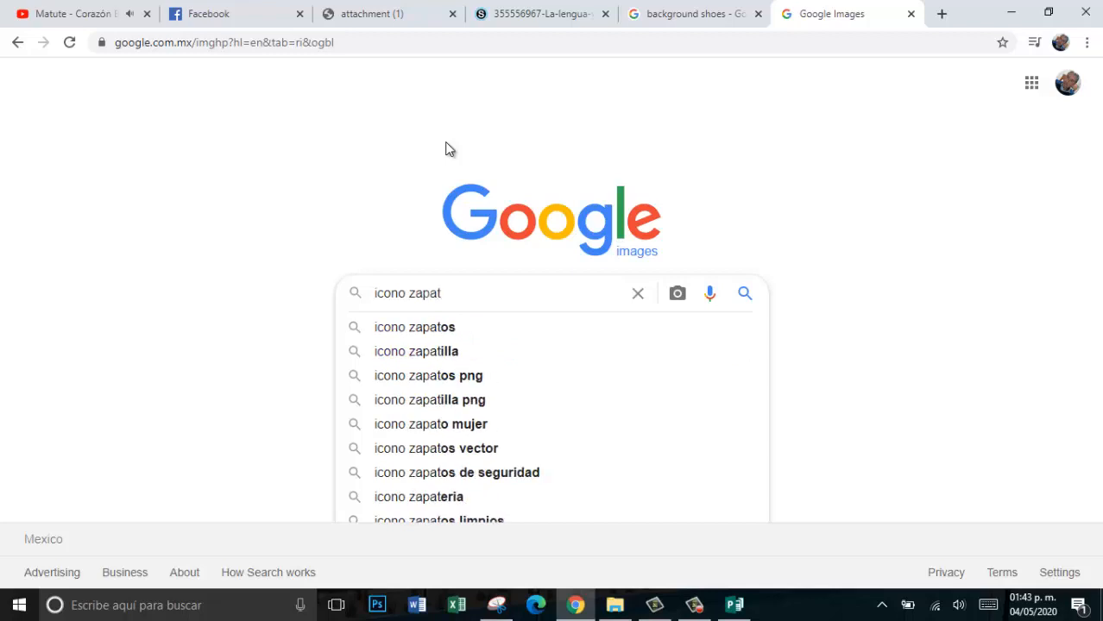
type("o")
key("Return")
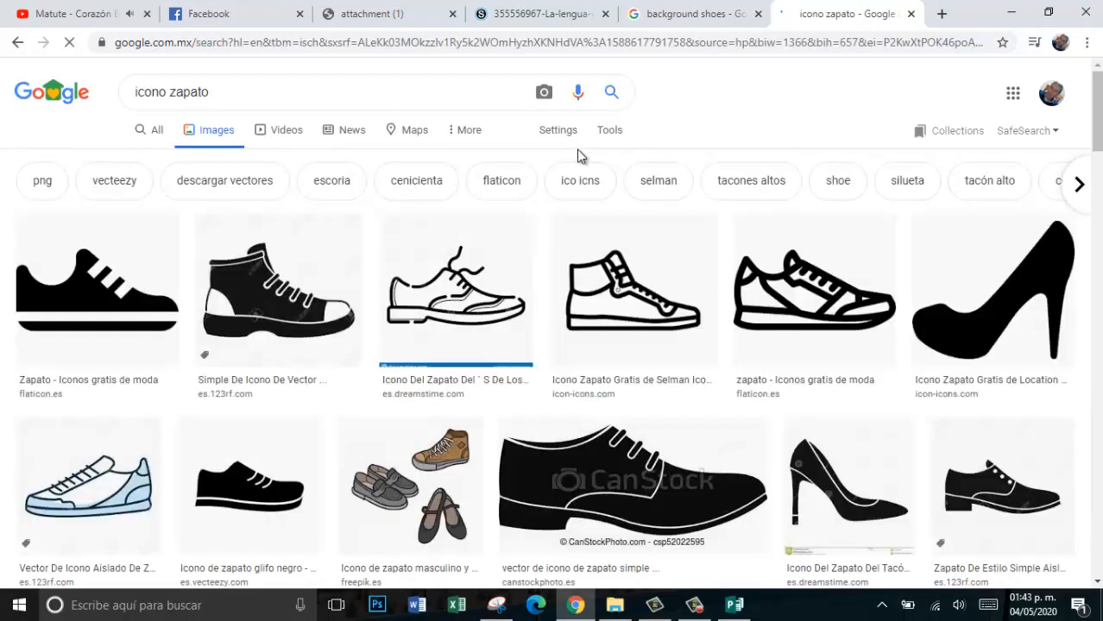
- Look over the shoe icon results and refine the image search to "icono zapato png"
scroll(578, 155, "down", 7)
scroll(578, 155, "down", 3)
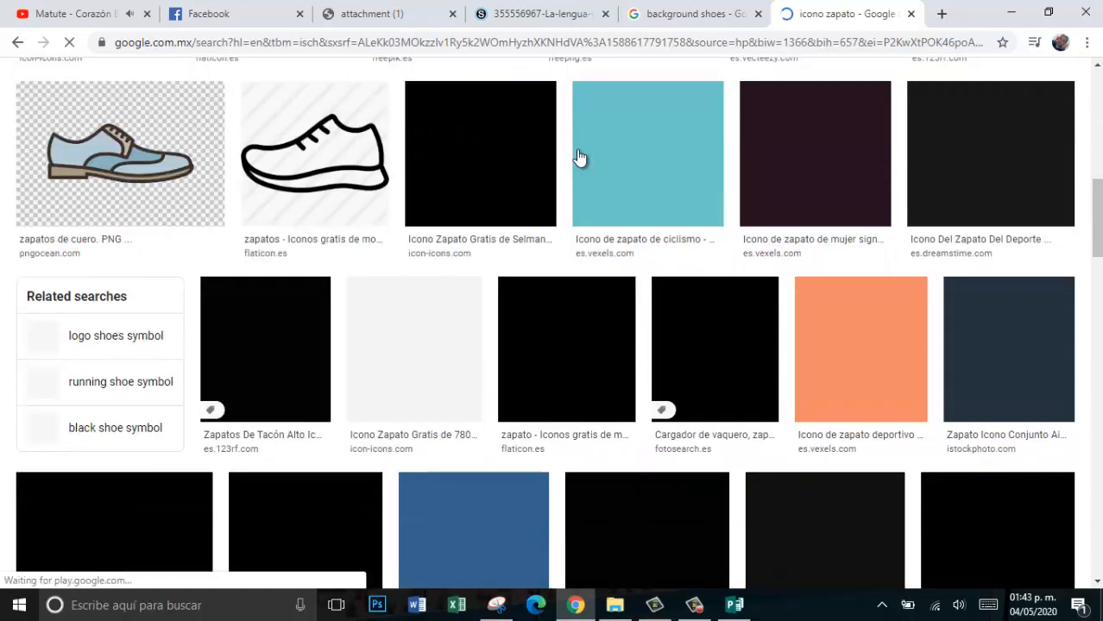
scroll(580, 158, "up", 6)
scroll(580, 158, "up", 3)
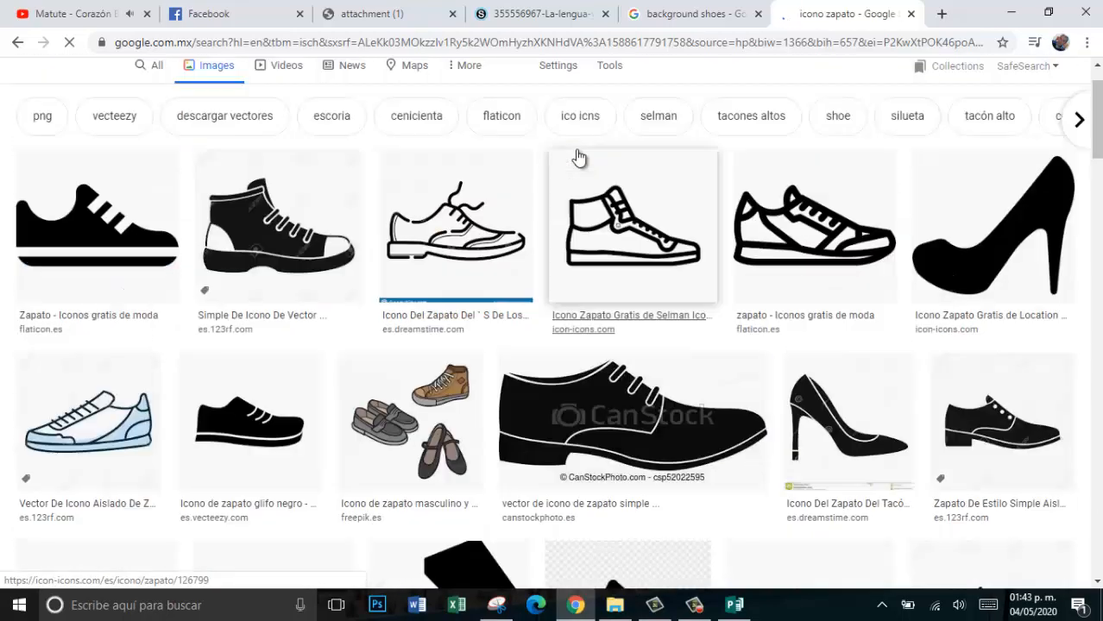
left_click(258, 93)
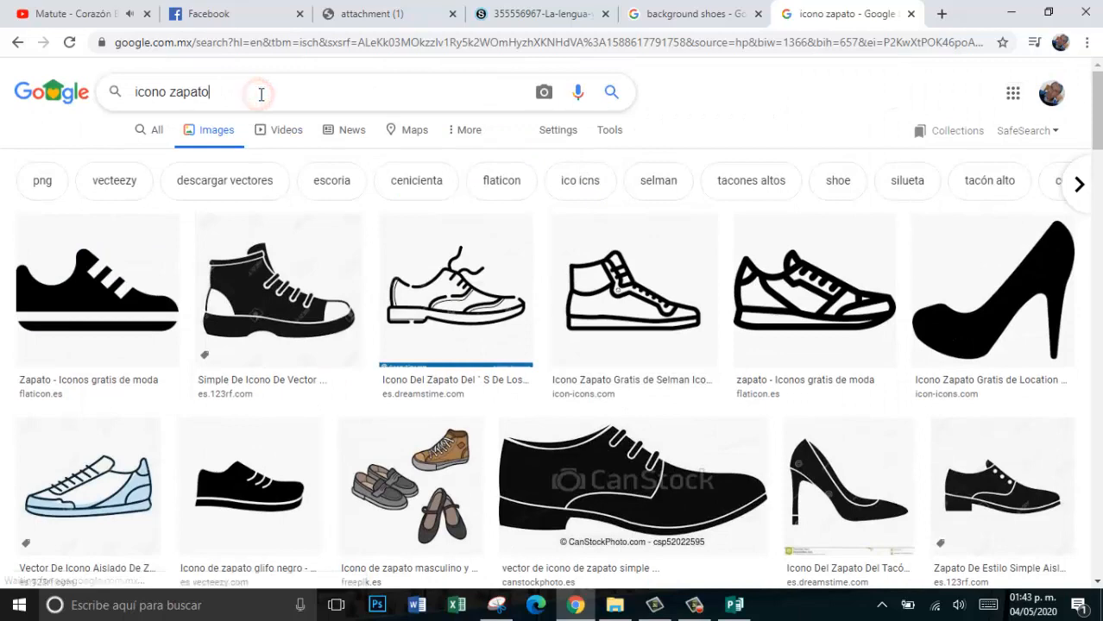
type("png")
key("Return")
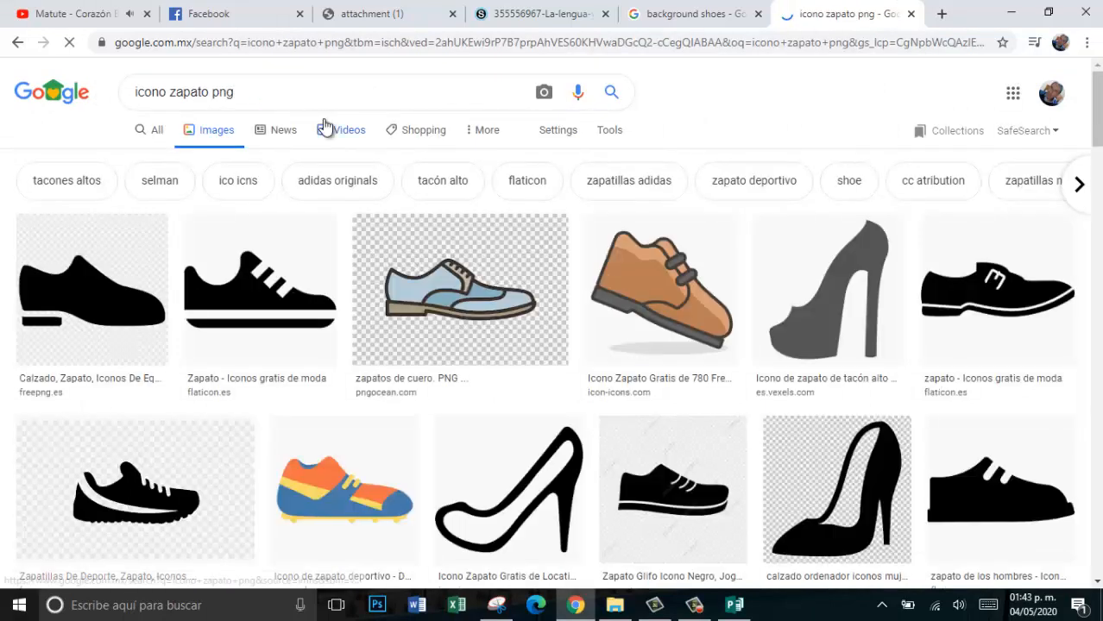
- Preview the outlined high-heel icon from Icon-Icons and open the solid black stiletto shoe image from its related images
scroll(376, 162, "down", 1)
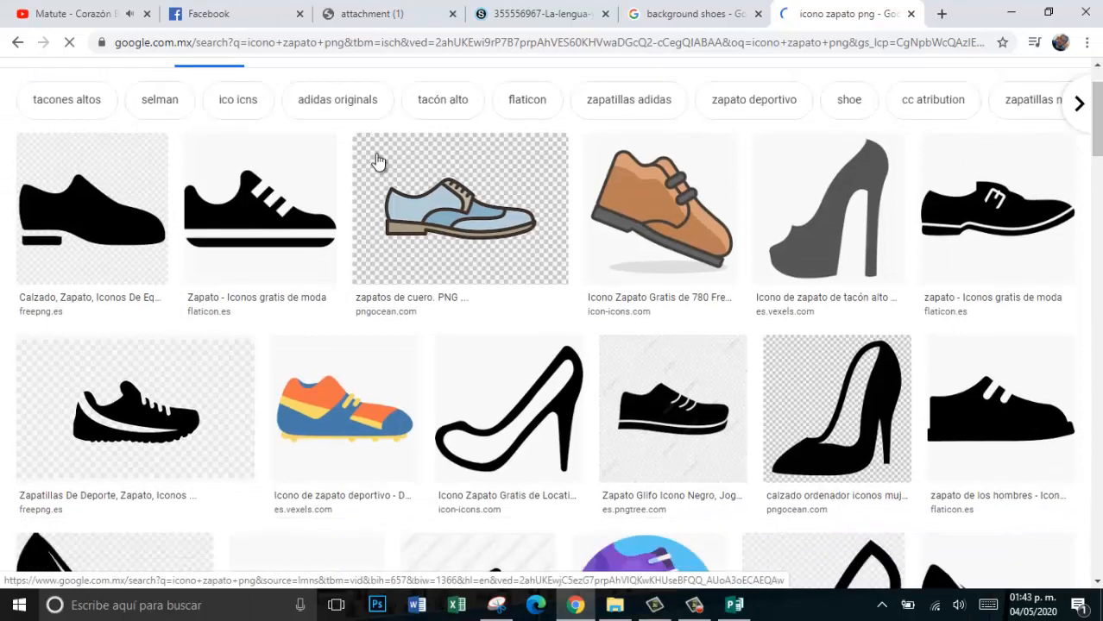
scroll(516, 236, "down", 3)
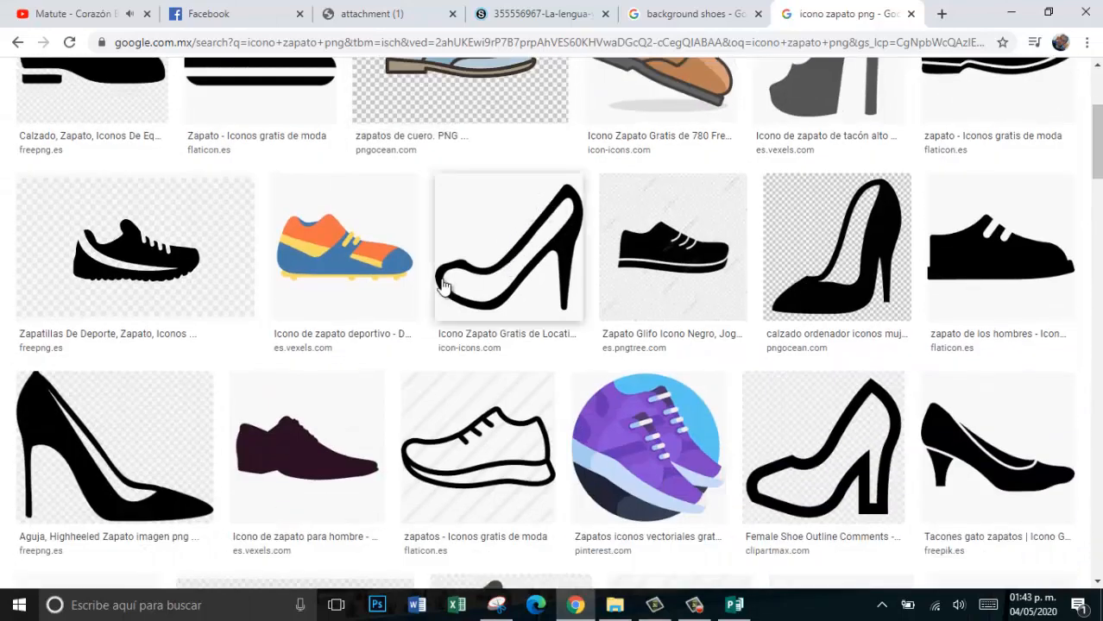
left_click(542, 255)
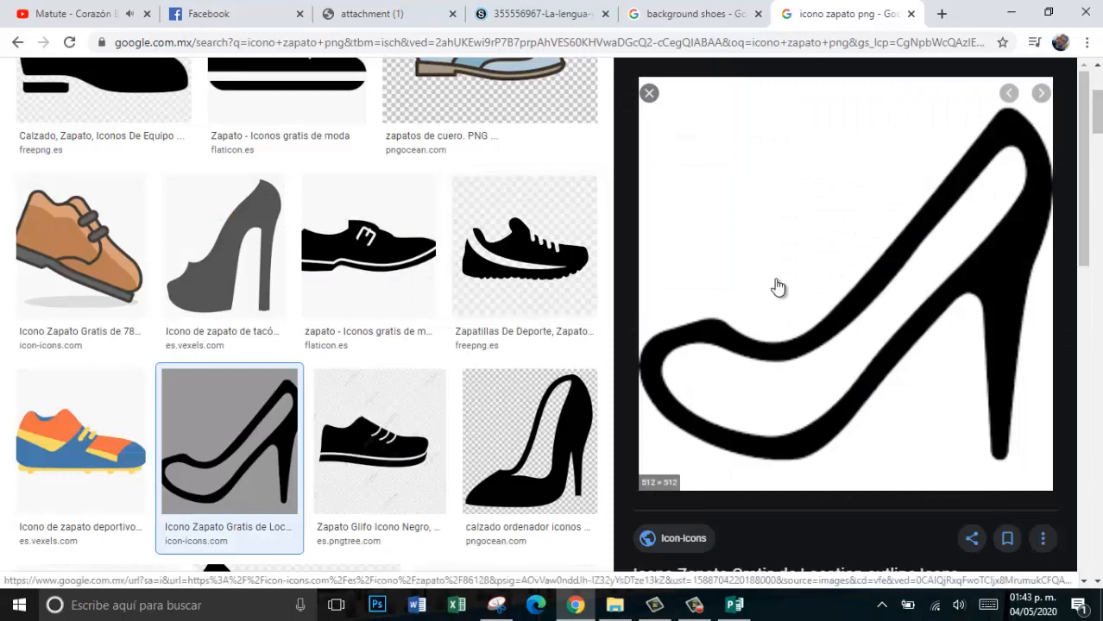
scroll(777, 286, "down", 5)
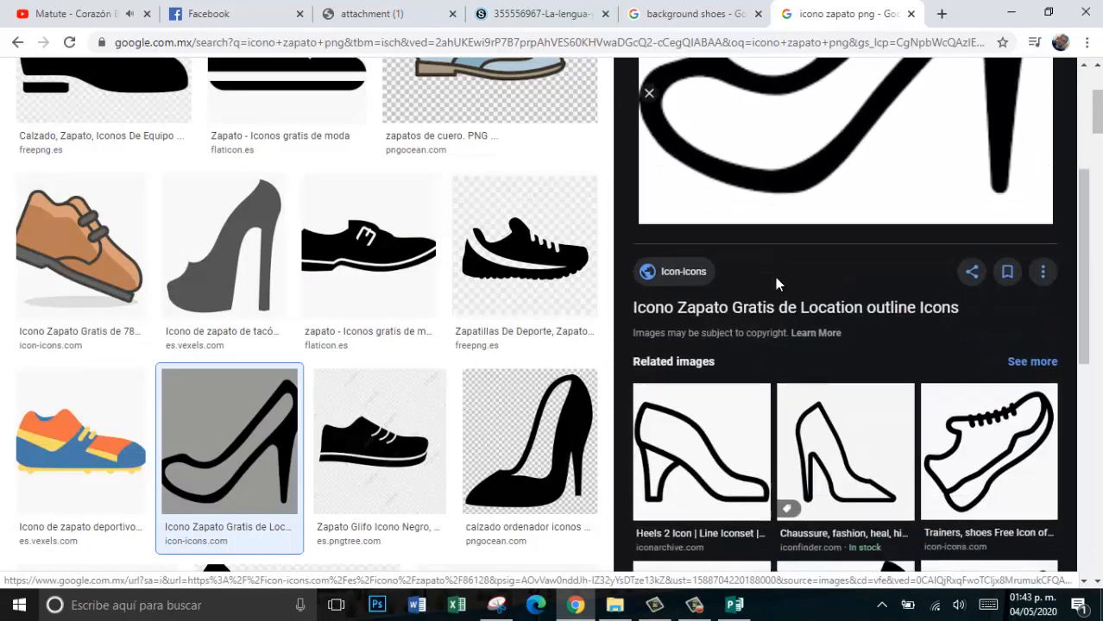
scroll(779, 285, "down", 2)
left_click(872, 315)
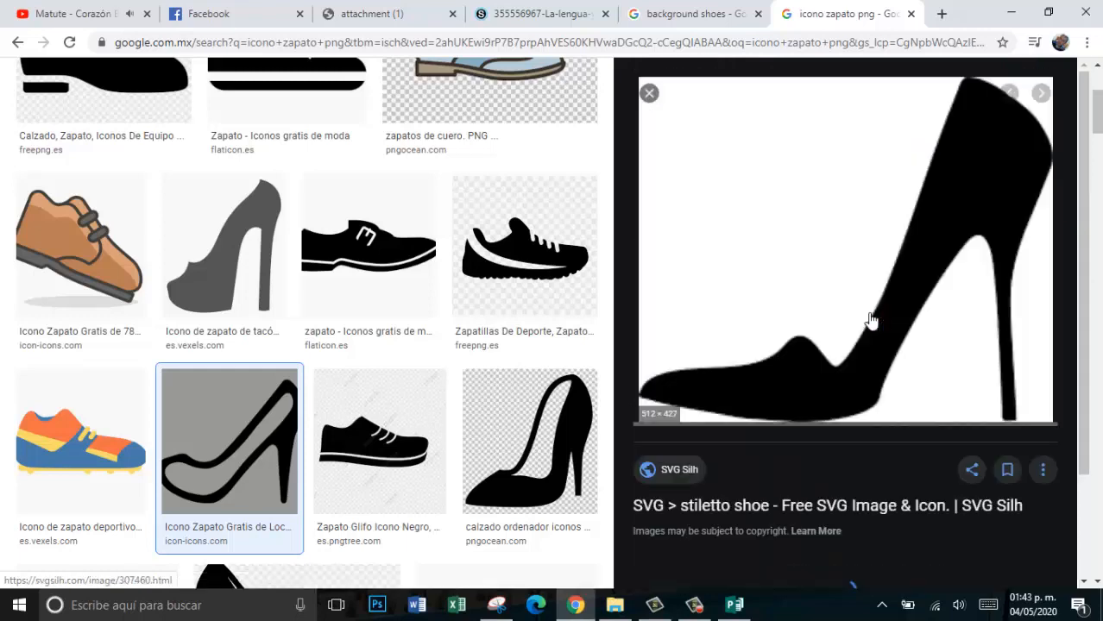
- Save the black stiletto image as a PNG under a new file name in Escritorio > Clases Online Epc > Publisher
right_click(903, 261)
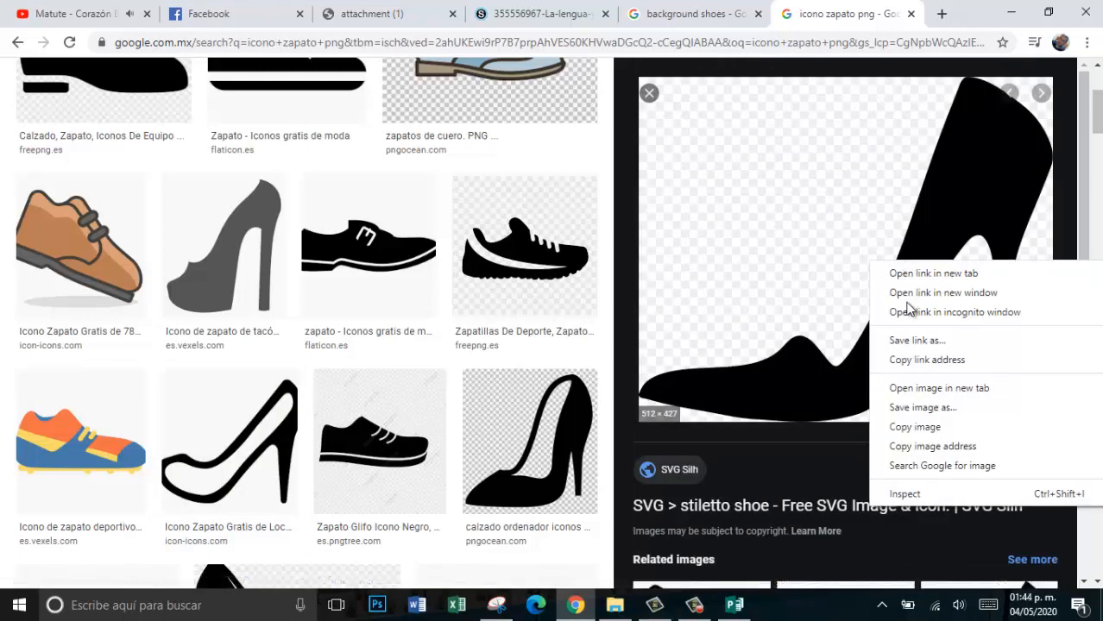
left_click(906, 409)
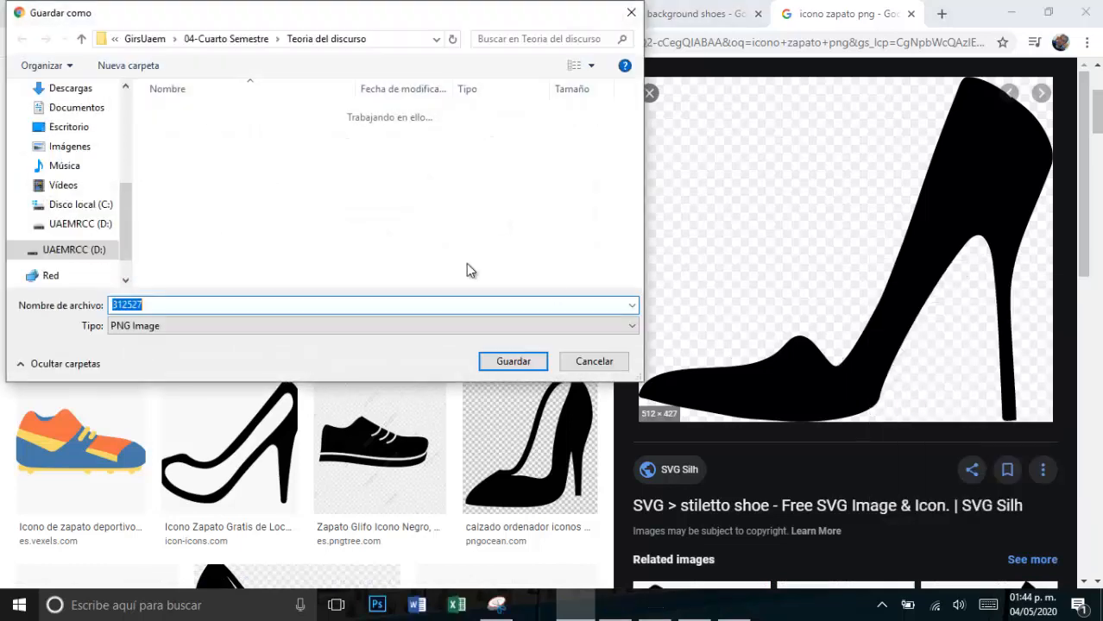
left_click(87, 109)
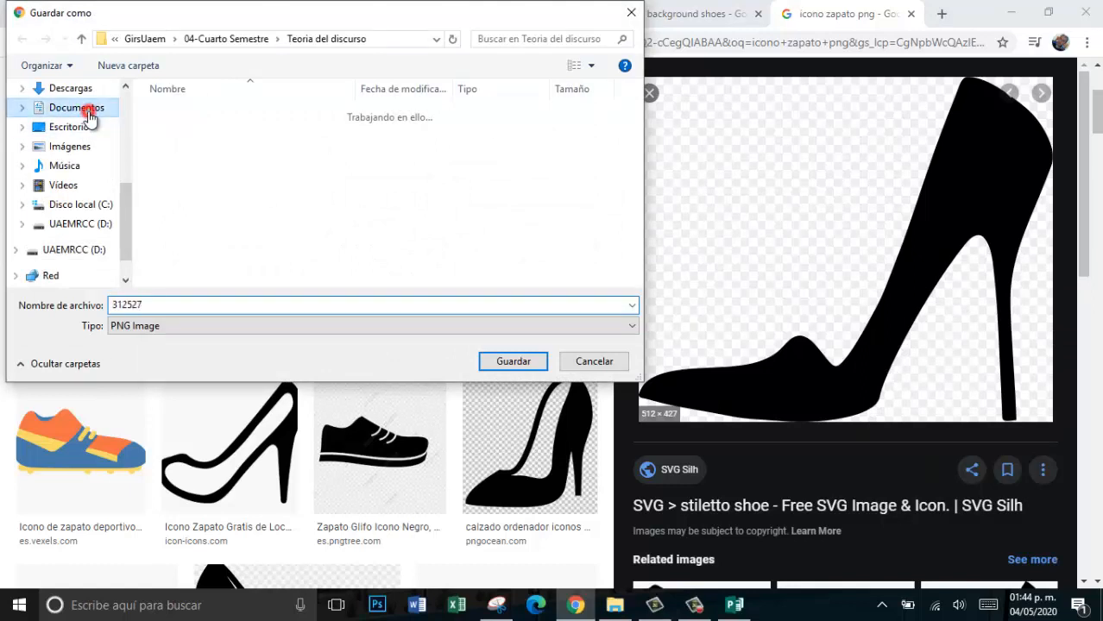
left_click(75, 129)
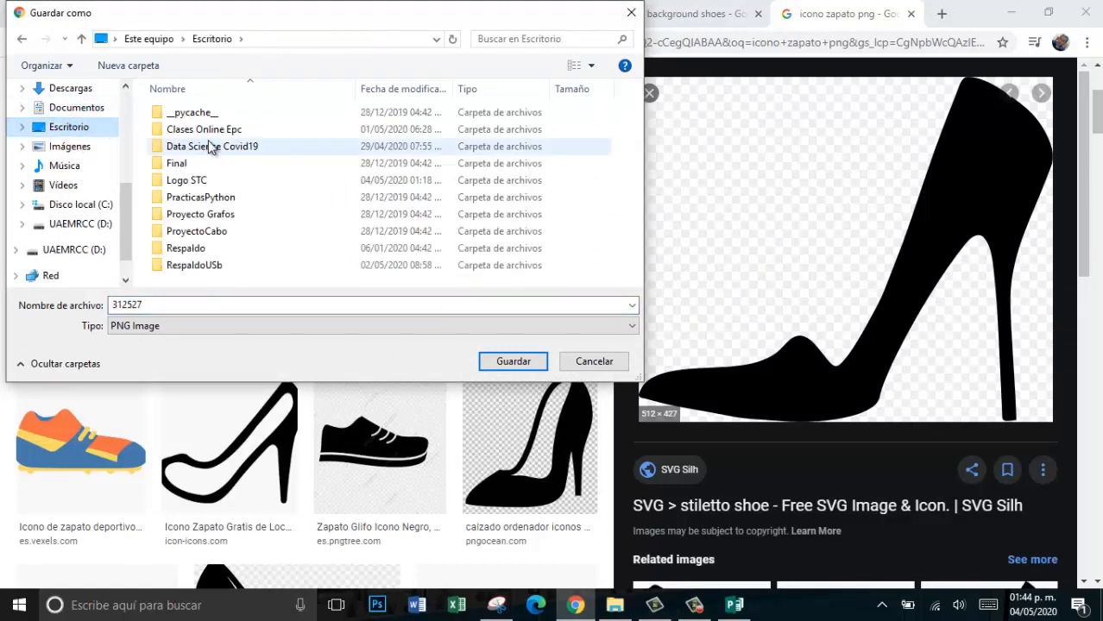
double_click(218, 130)
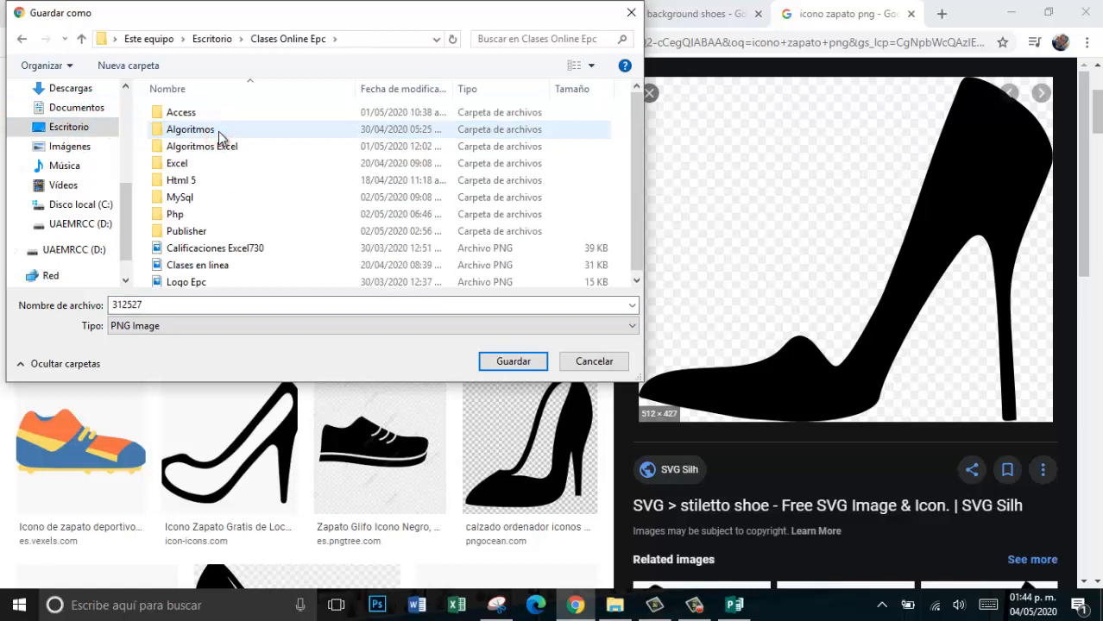
left_click(197, 233)
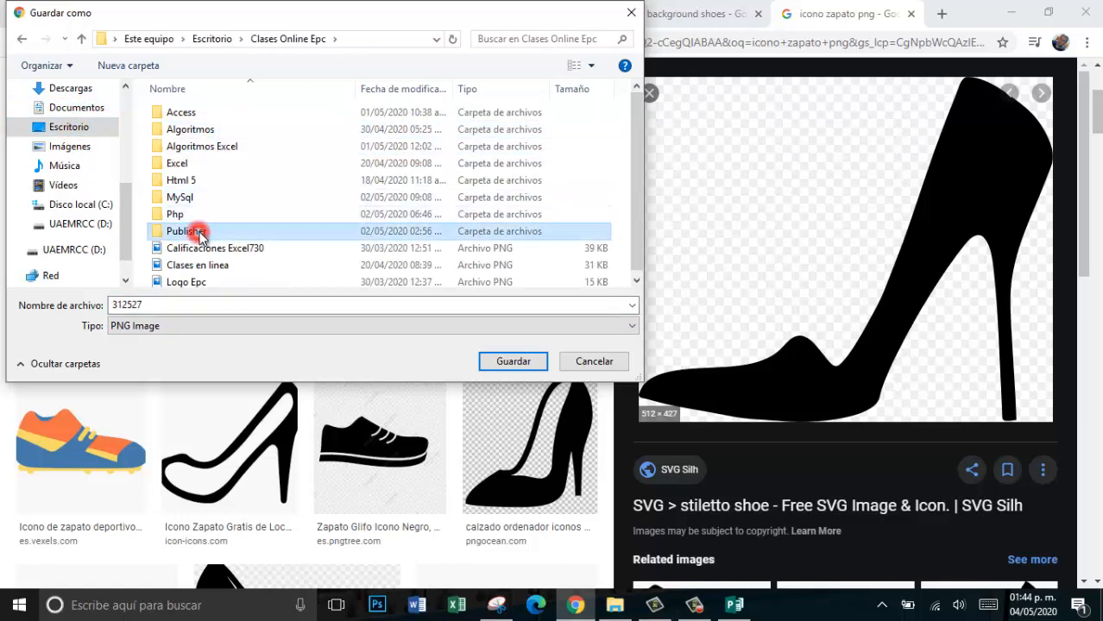
left_click(197, 233)
double_click(161, 304)
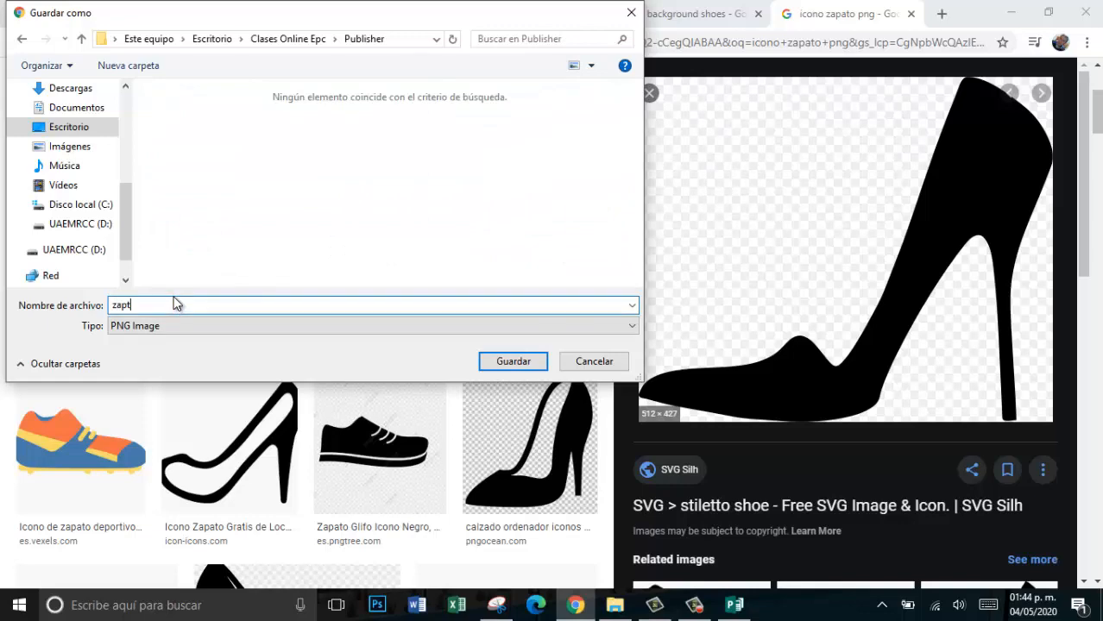
type("a")
key("Return")
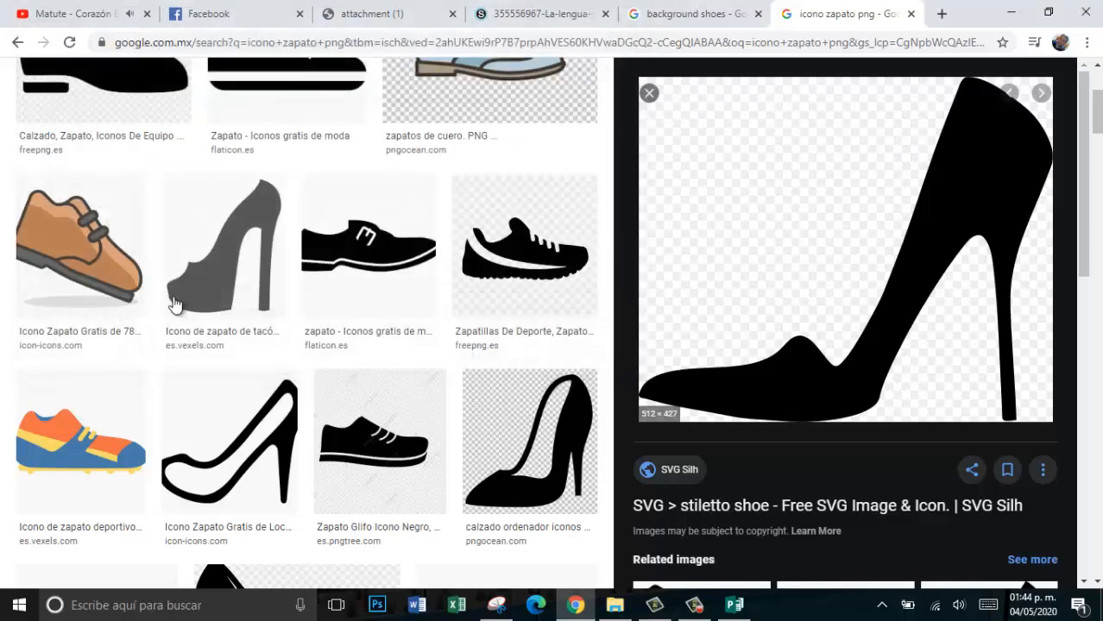
- Switch to Publisher and insert the saved stiletto picture from Escritorio > Clases Online Epc > Publisher
left_click(735, 605)
left_click(112, 38)
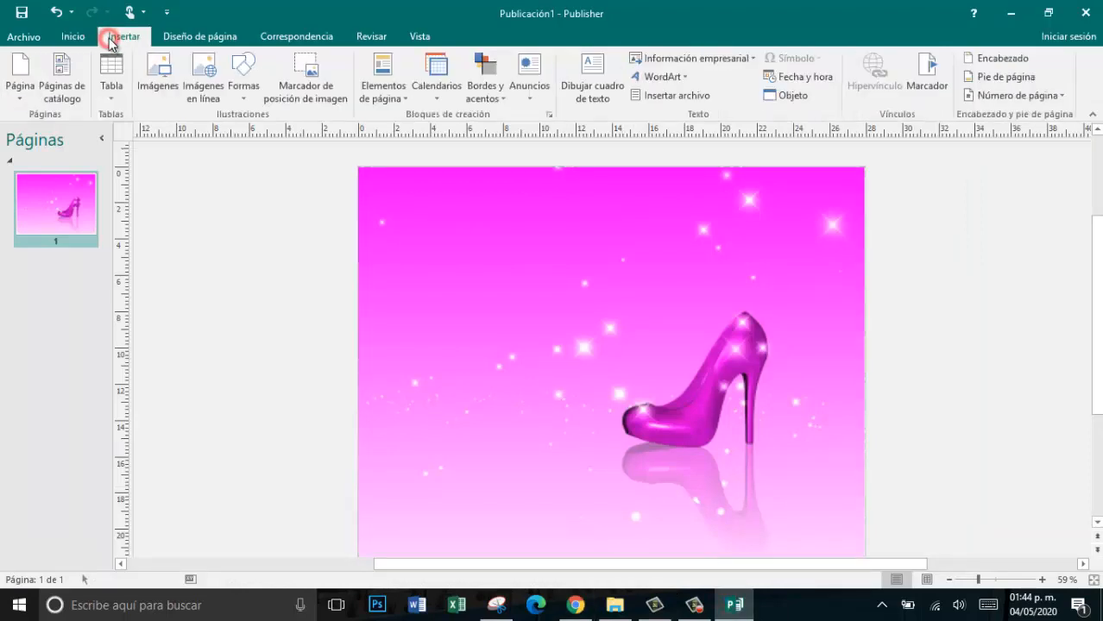
left_click(156, 97)
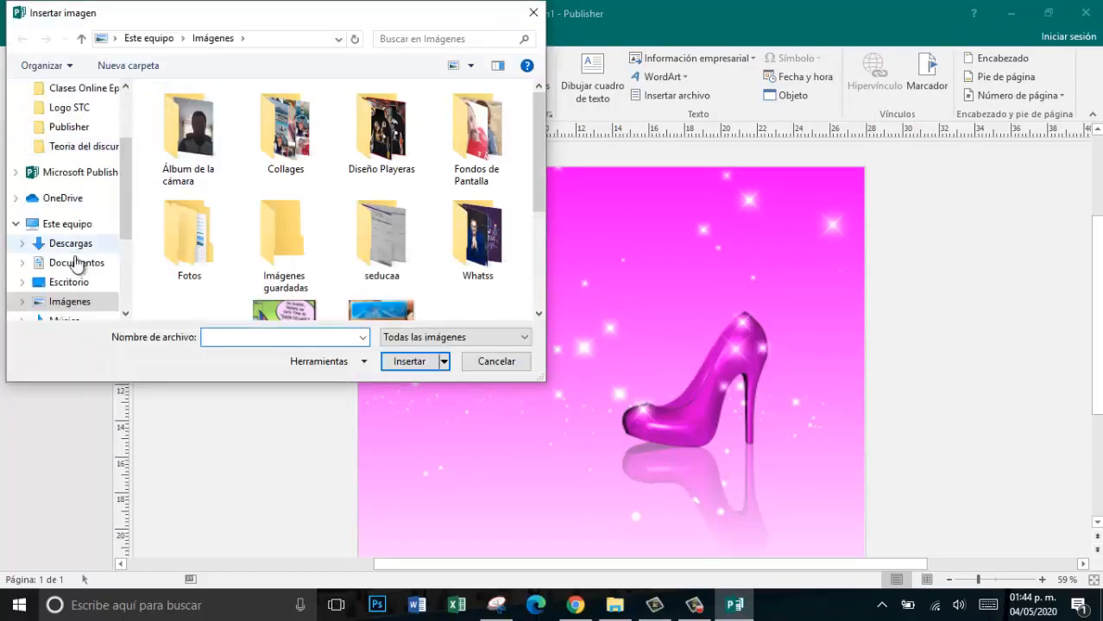
left_click(71, 282)
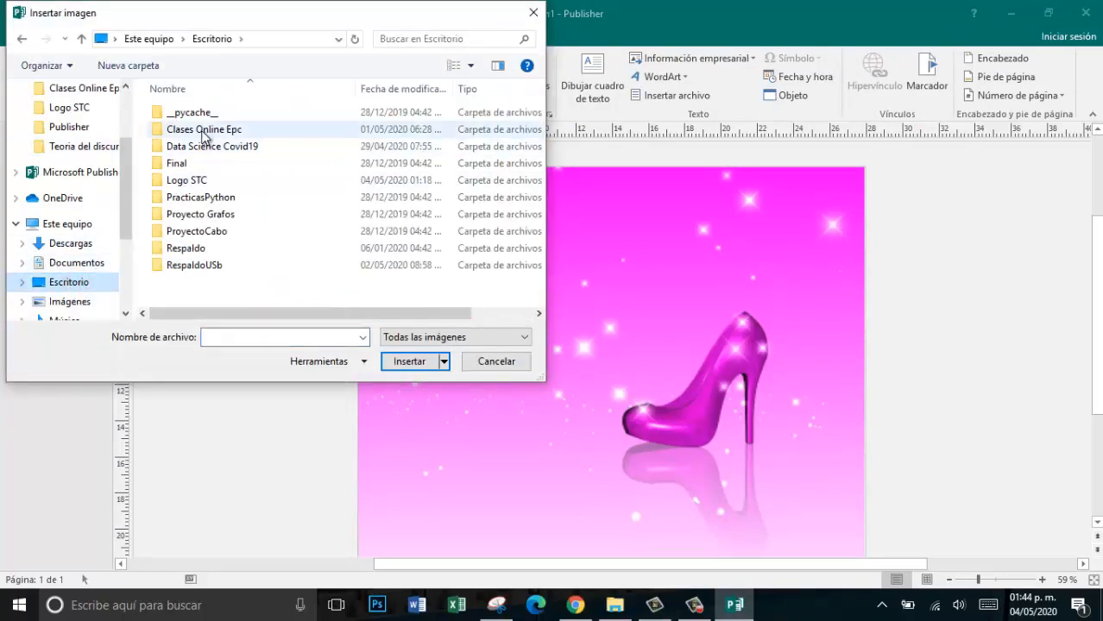
double_click(204, 131)
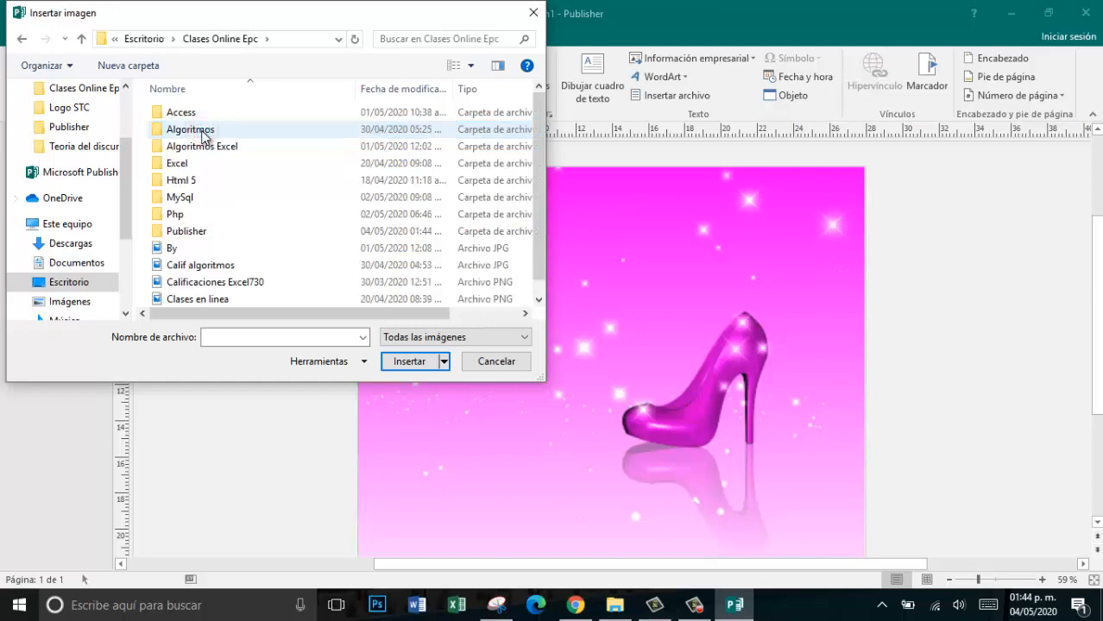
double_click(195, 229)
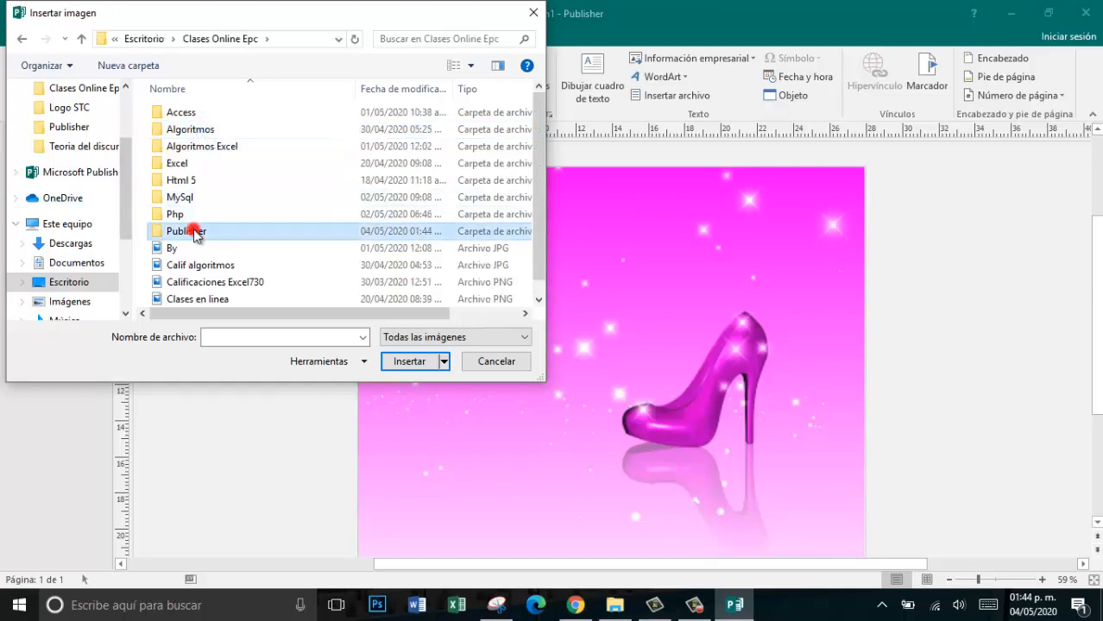
double_click(304, 222)
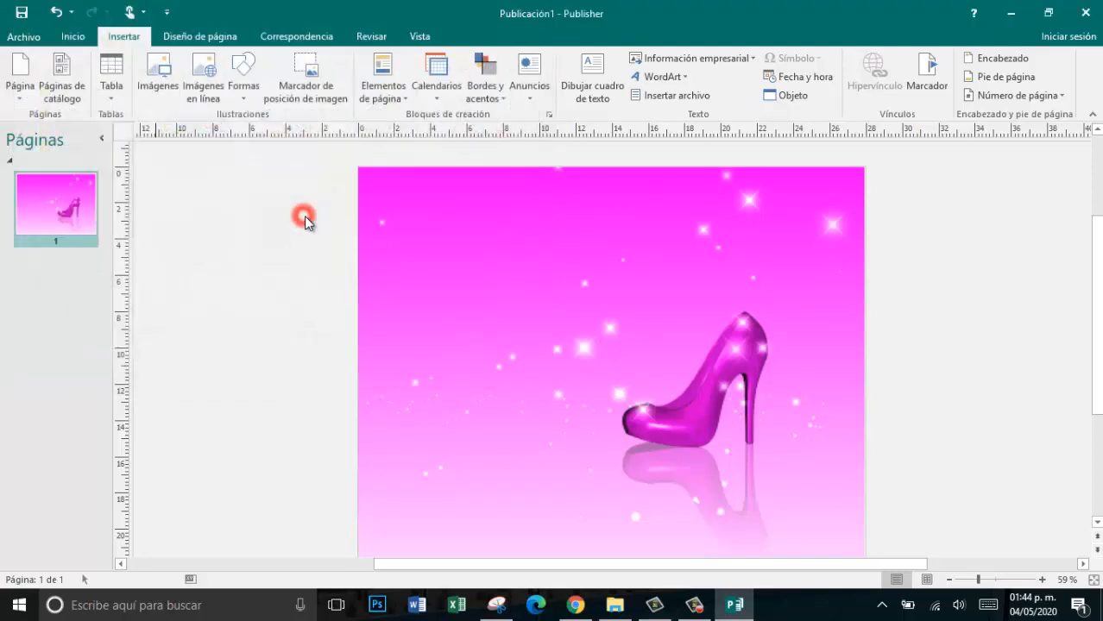
- Scale the black stiletto picture down to about 7.04 × 5.87 cm and place it in the page's upper-left corner
left_click_drag(823, 176, 601, 451)
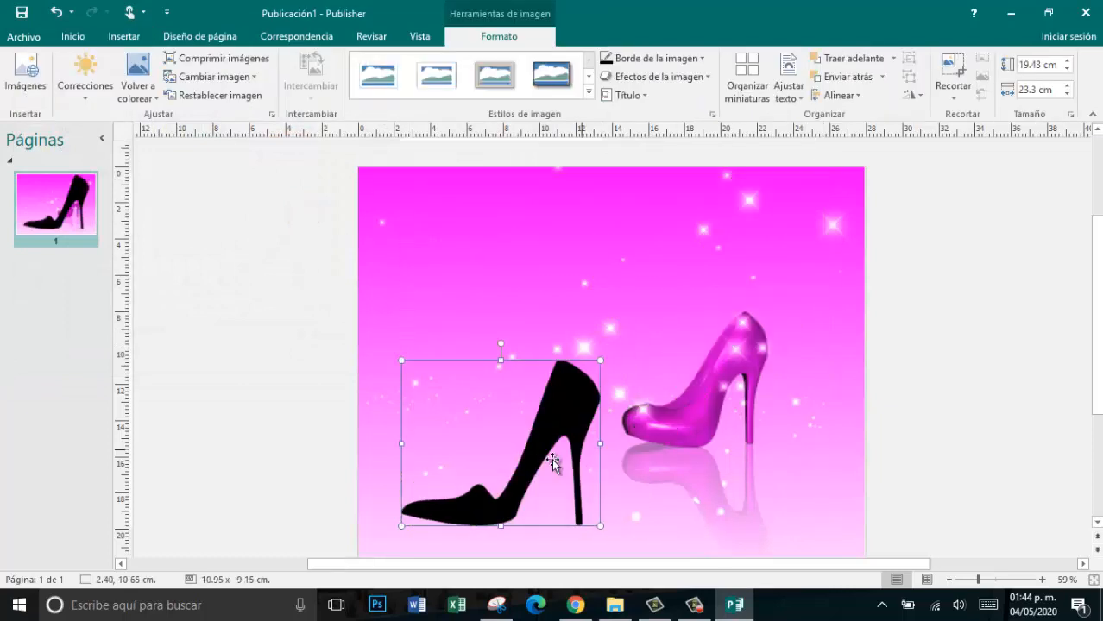
left_click_drag(519, 453, 499, 203)
left_click_drag(580, 195, 516, 278)
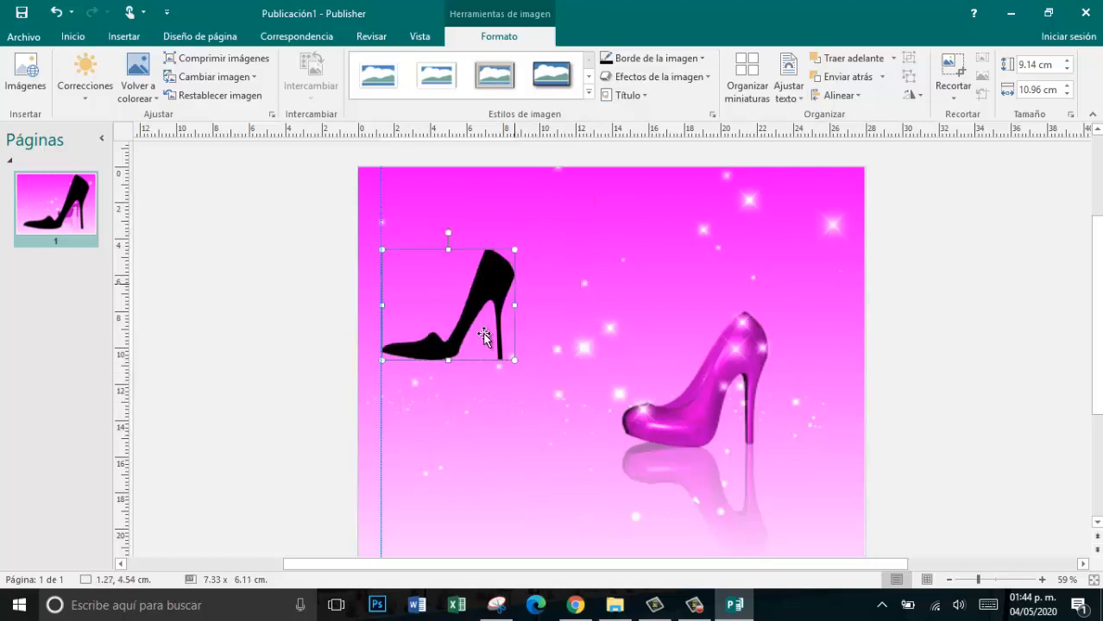
left_click_drag(458, 350, 502, 292)
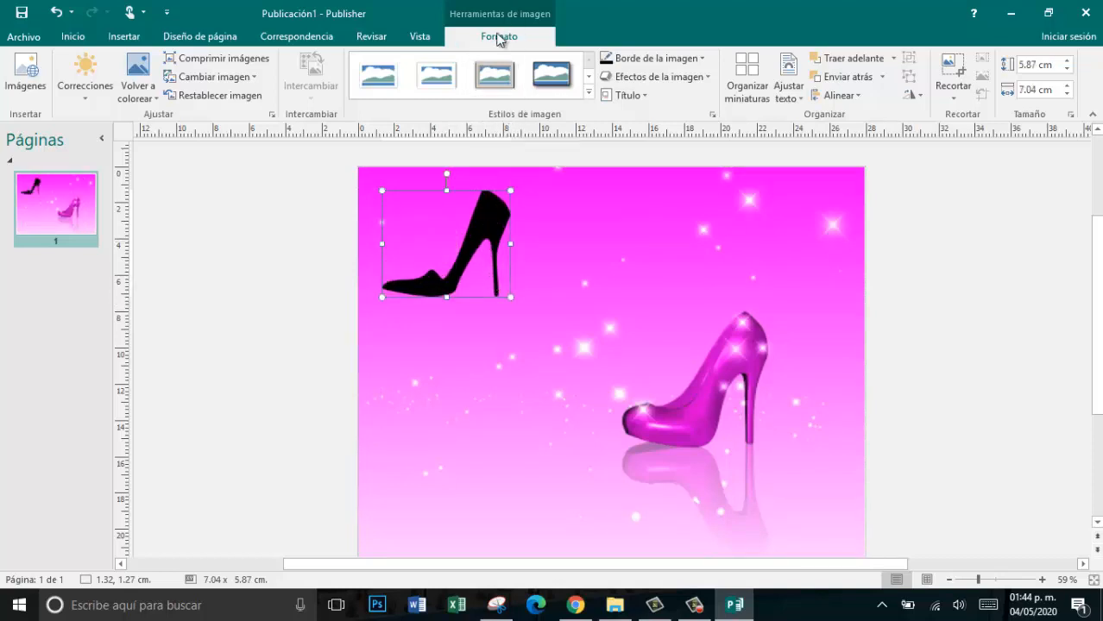
- Preview the correction and recolour variations for the black stiletto picture, including the RGB (255, 192, 0) accent colour, without applying any
left_click(105, 99)
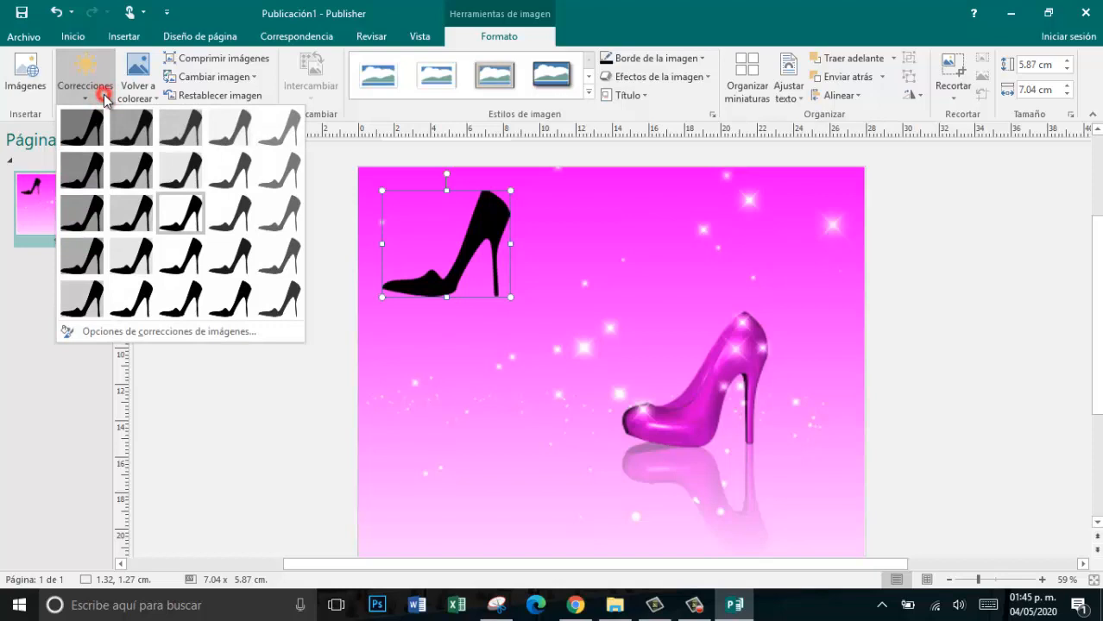
left_click(103, 93)
left_click(136, 97)
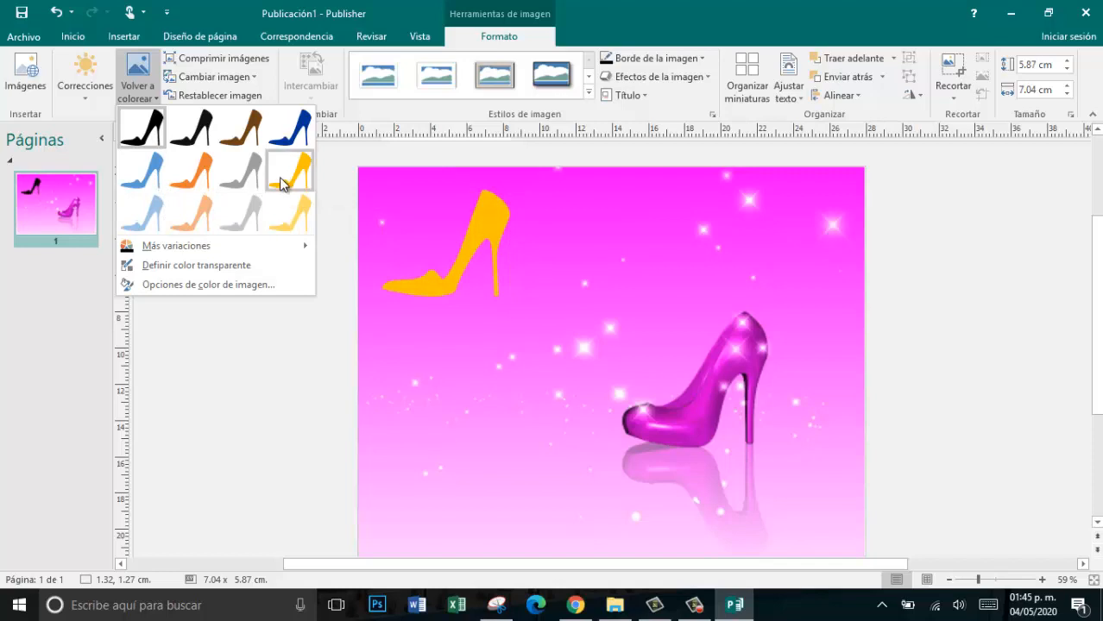
mouse_move(164, 248)
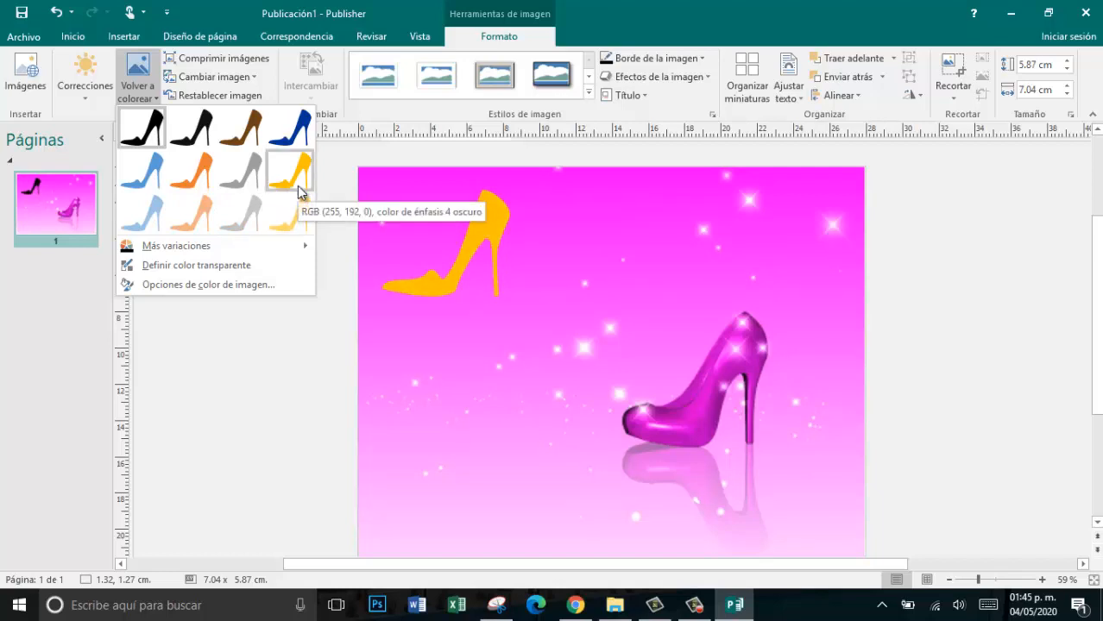
left_click(316, 361)
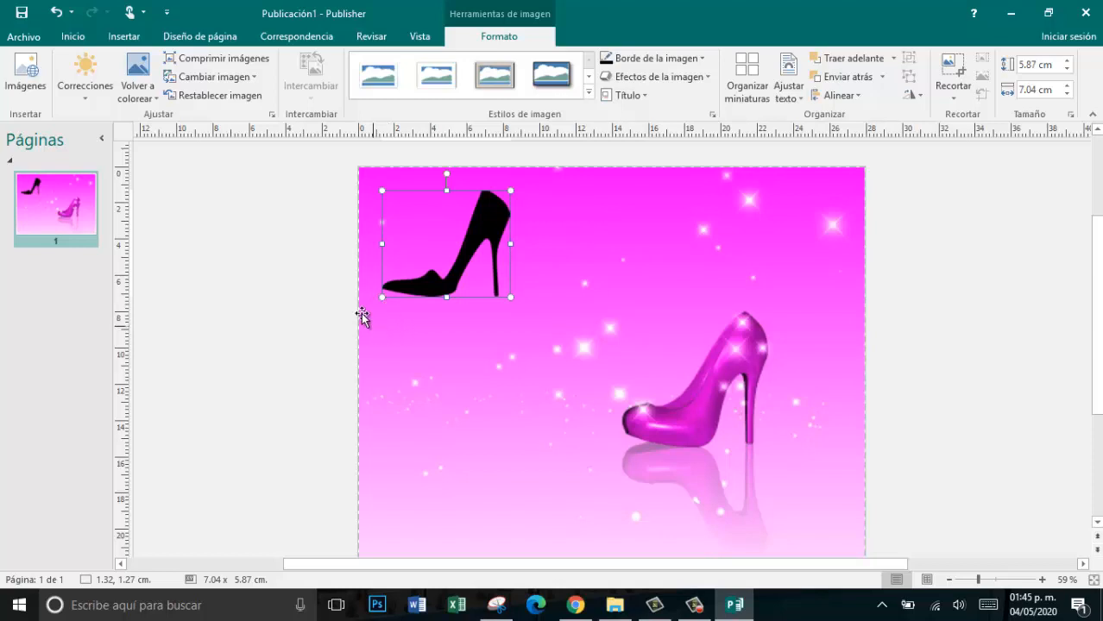
- Insert a light-blue WordArt reading "Zapateria" and enlarge it to about 11.28 × 2.86 cm to the right of the black stiletto
left_click(127, 36)
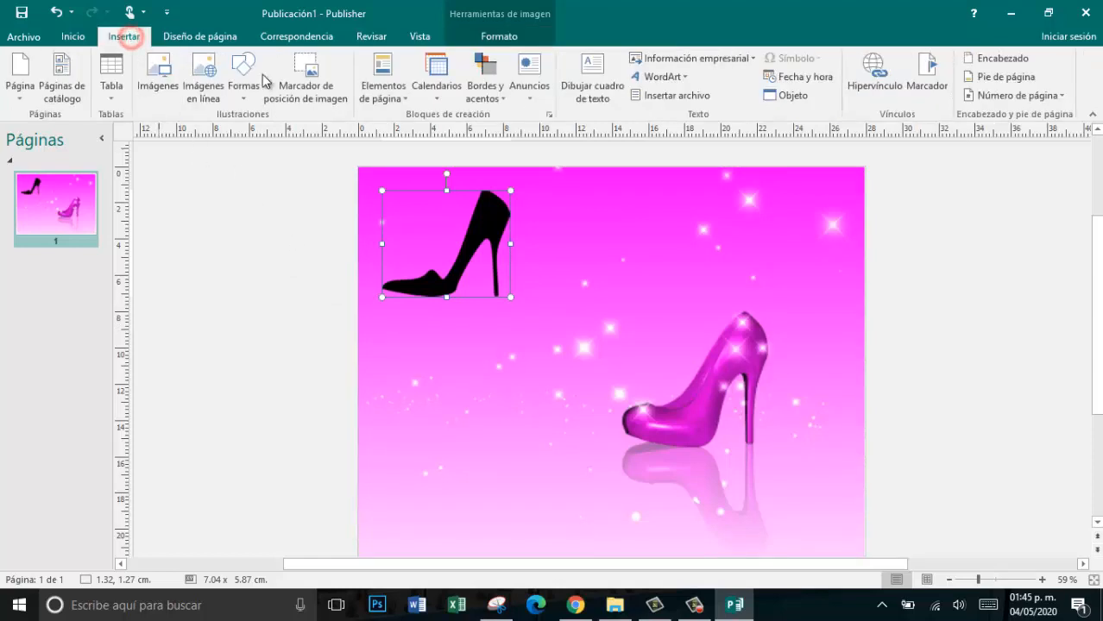
left_click(672, 76)
left_click(771, 251)
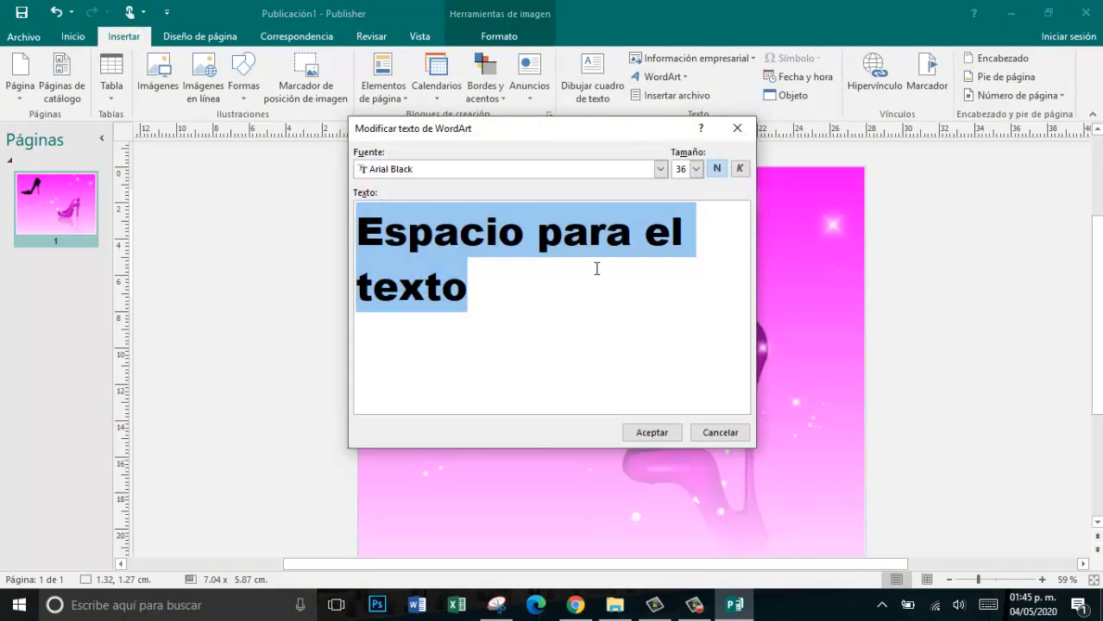
type("Zapateria")
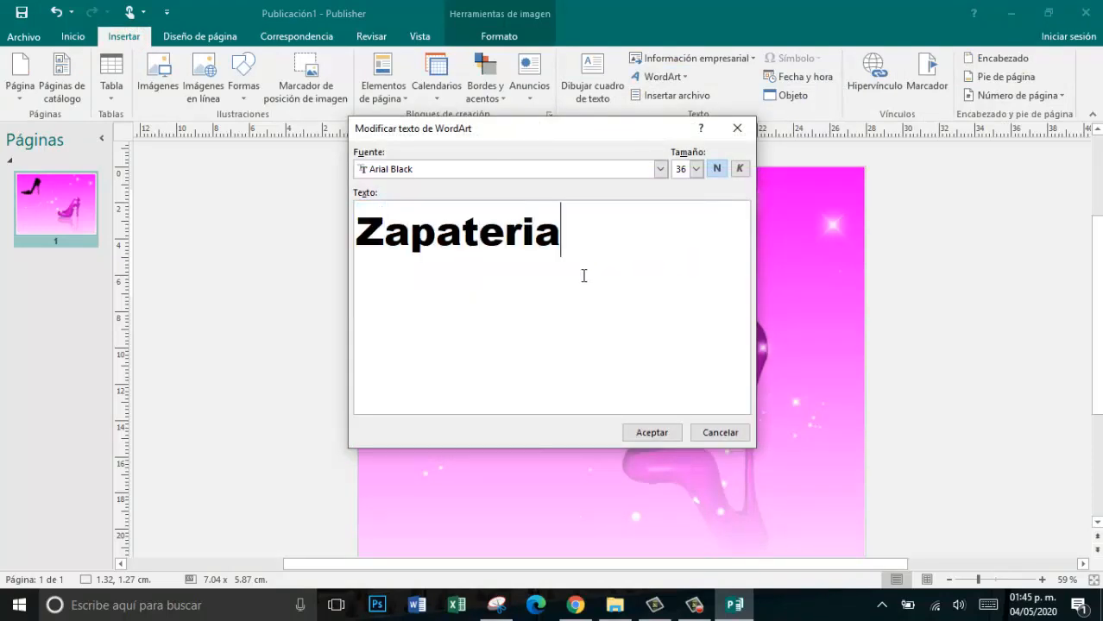
left_click(663, 433)
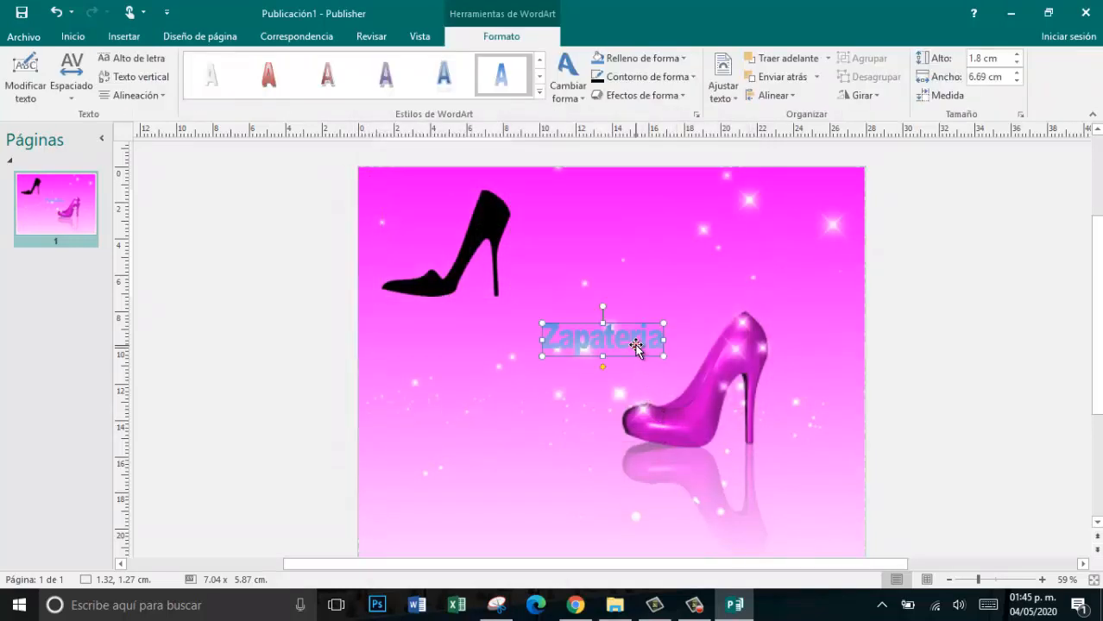
left_click_drag(636, 345, 690, 231)
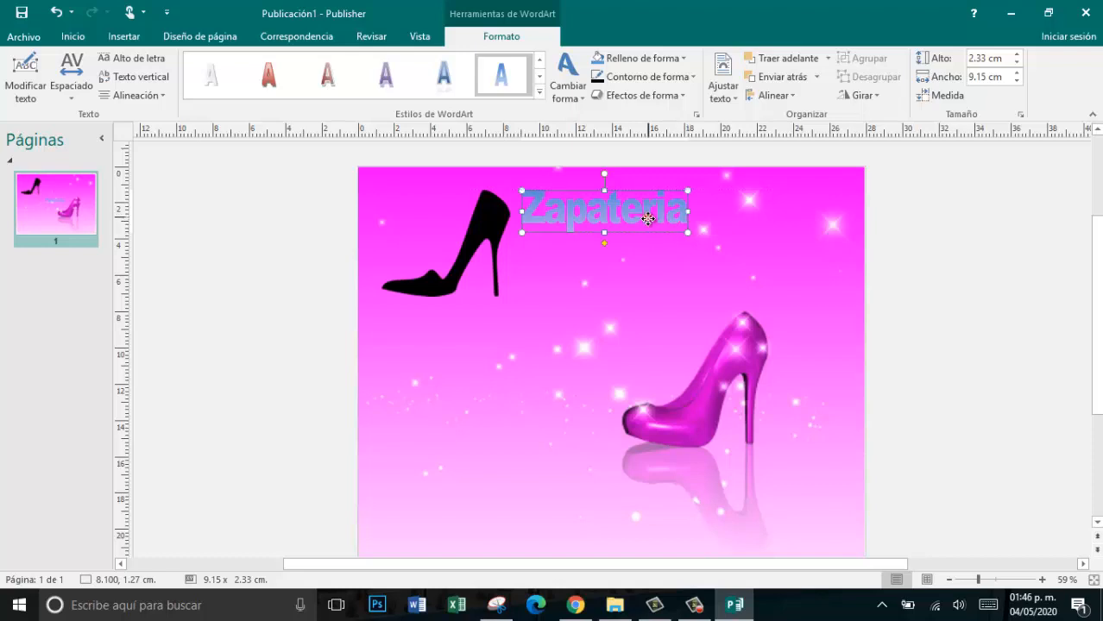
left_click_drag(645, 219, 650, 227)
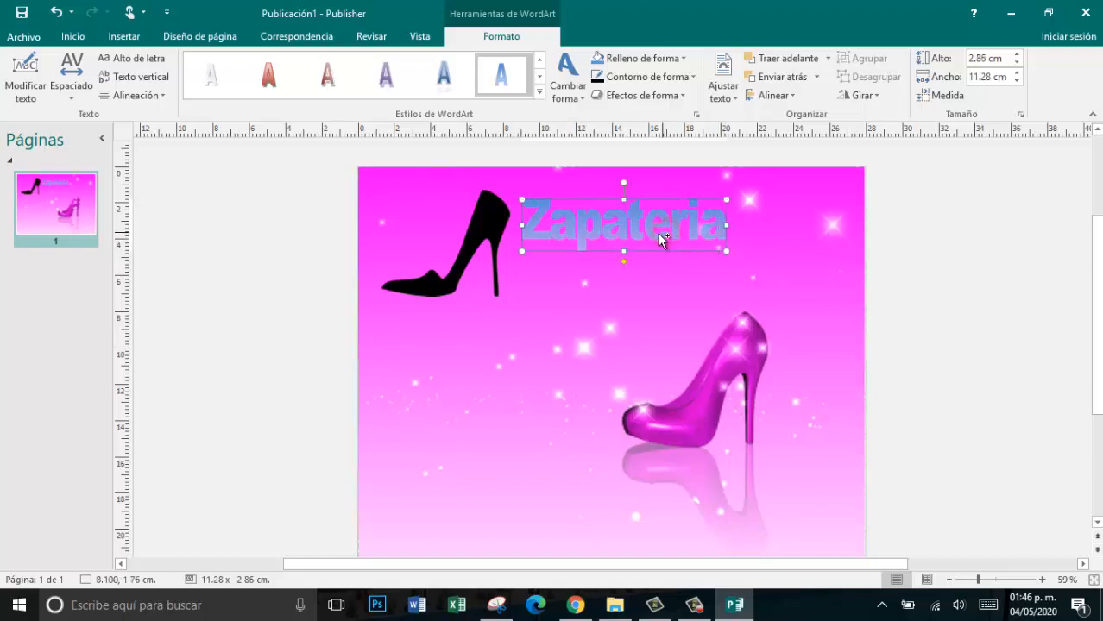
- Duplicate the "Zapateria" WordArt below the original and change the copy's text to "Ferdy"
left_click_drag(656, 235, 598, 345)
double_click(572, 338)
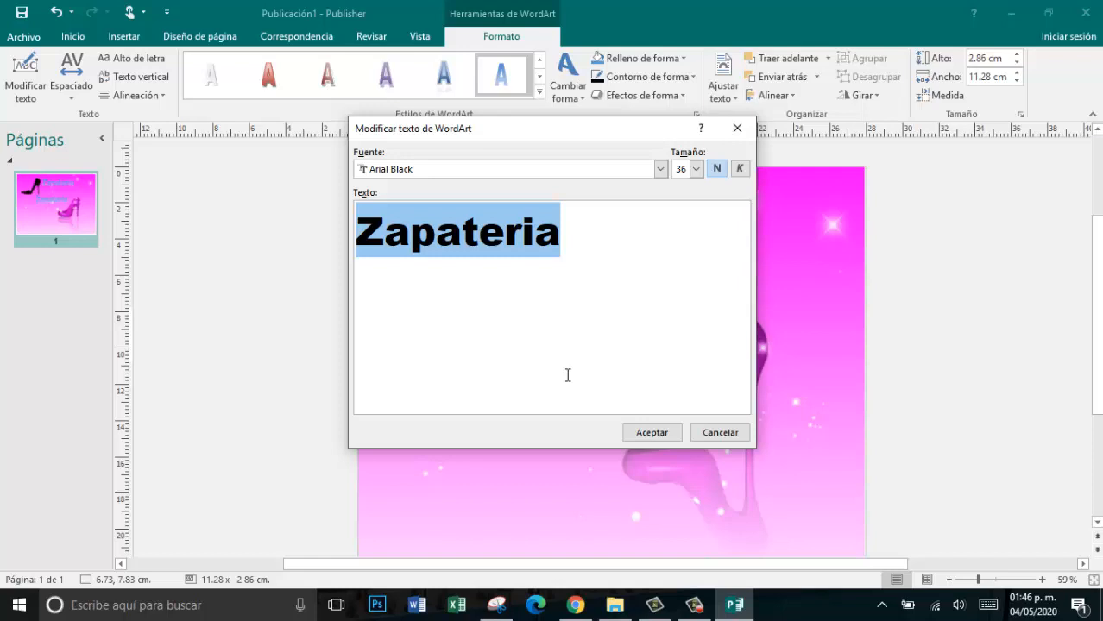
type("Ferdi")
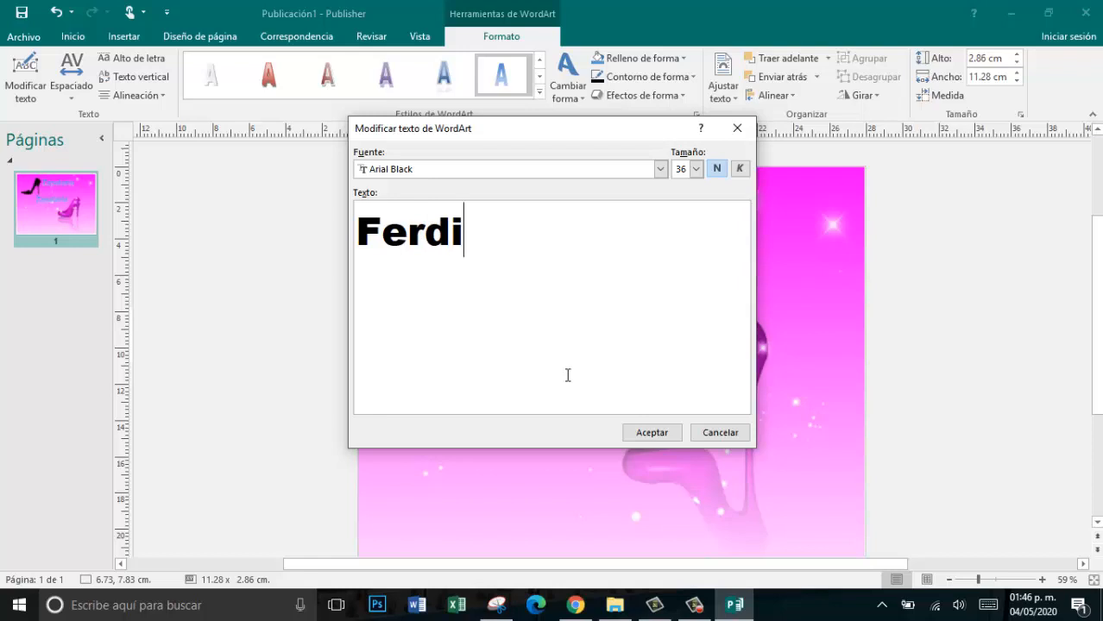
key("BackSpace")
type("y")
left_click(659, 432)
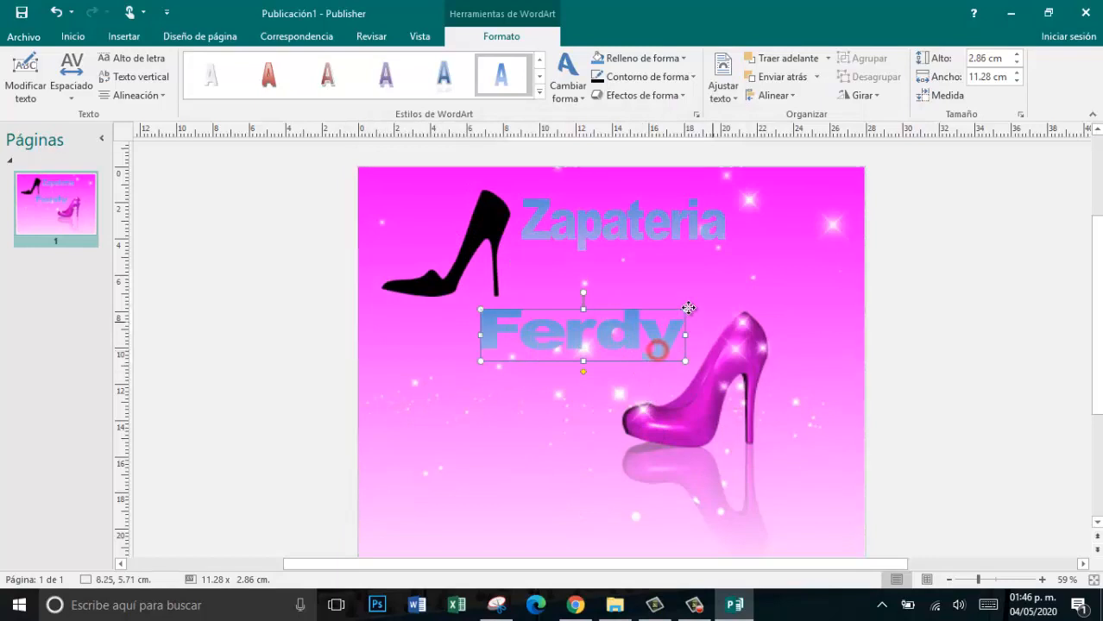
- Shrink the "Ferdy" WordArt to about 7.49 × 2.08 cm directly beneath "Zapateria", and narrow "Zapateria" to about 9.63 × 2.95 cm
left_click_drag(656, 347, 661, 297)
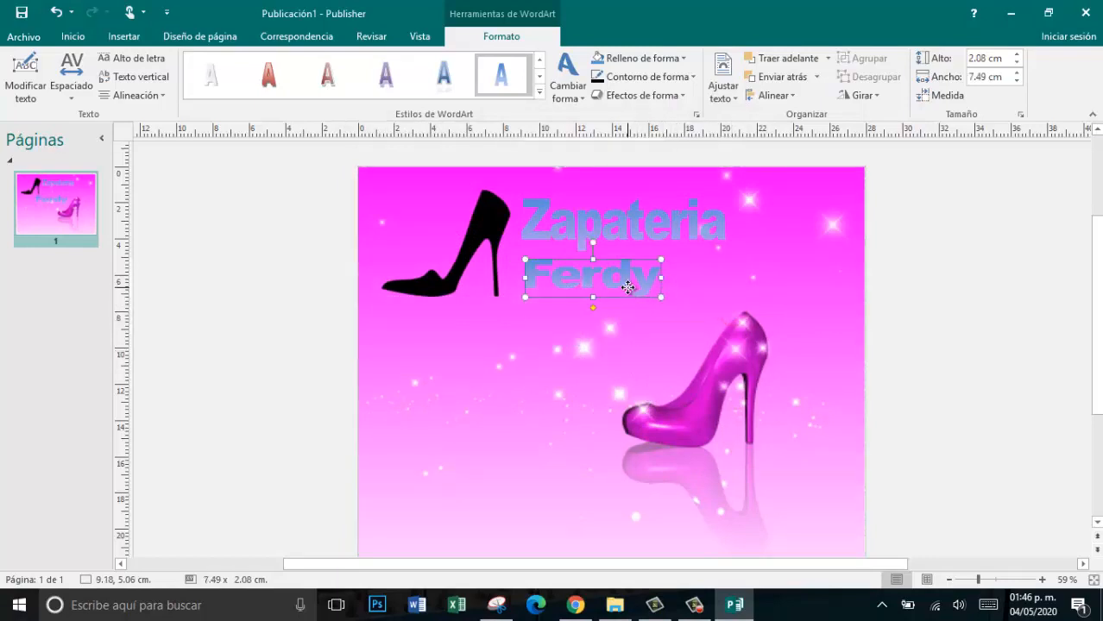
left_click(699, 235)
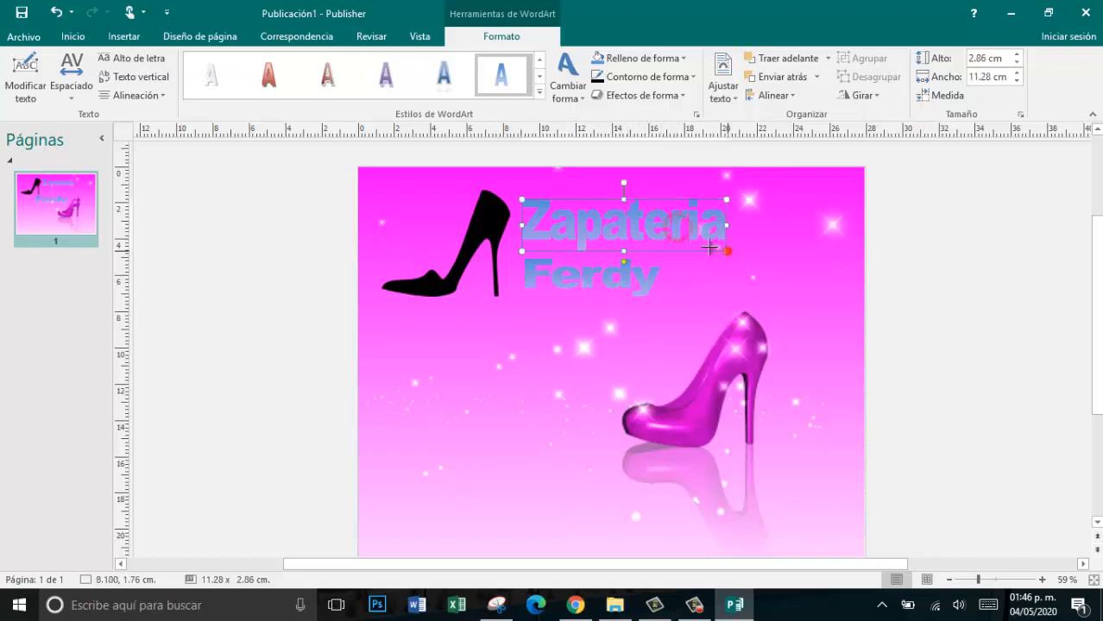
left_click_drag(728, 245, 699, 253)
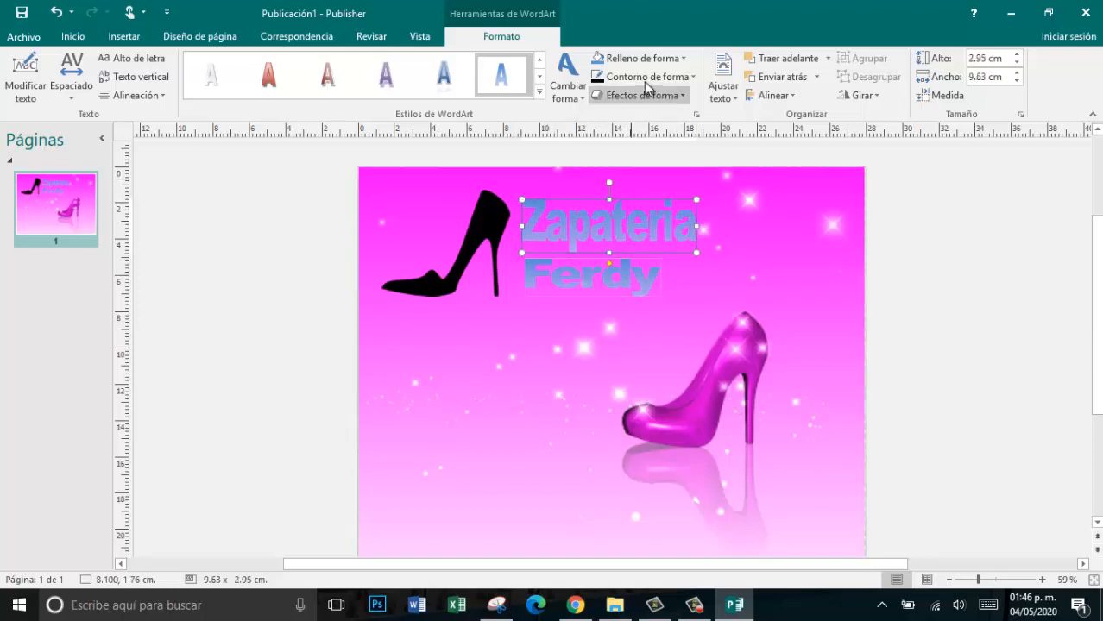
- Fill the "Zapateria" WordArt with white
left_click(639, 58)
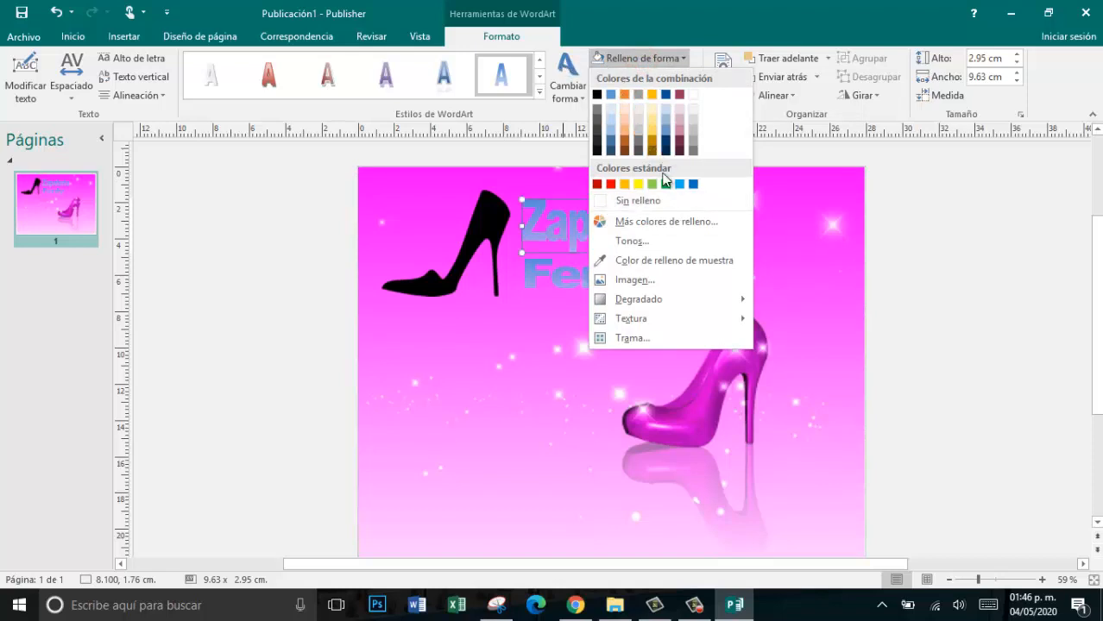
left_click(693, 97)
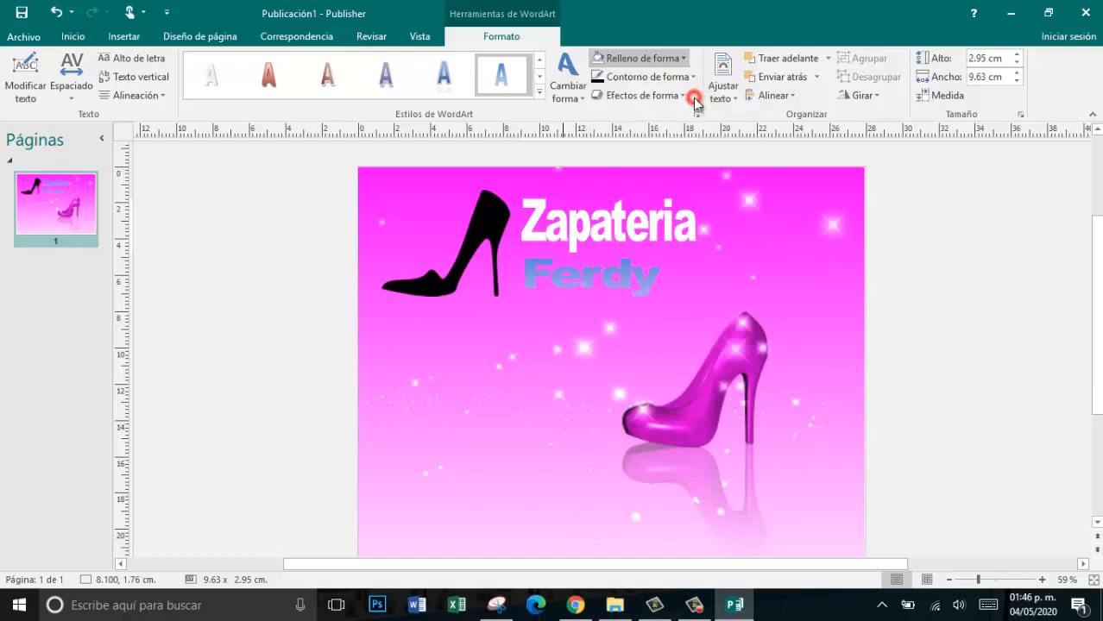
- Fill the "Ferdy" WordArt with the dark magenta PANTONE 234 C colour
left_click(633, 288)
left_click(630, 288)
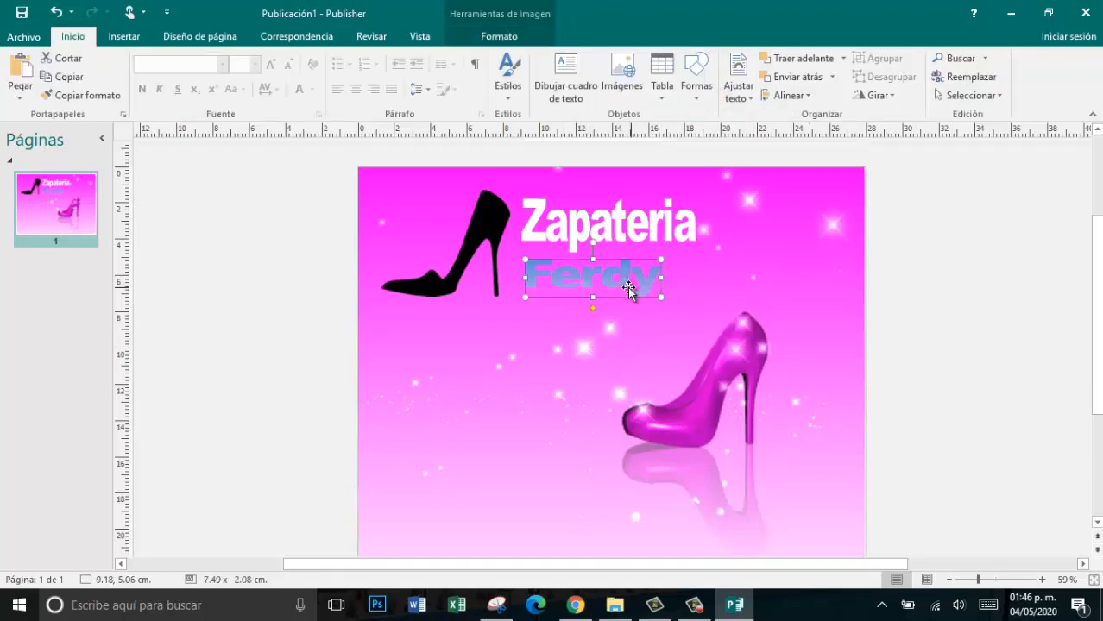
left_click(631, 59)
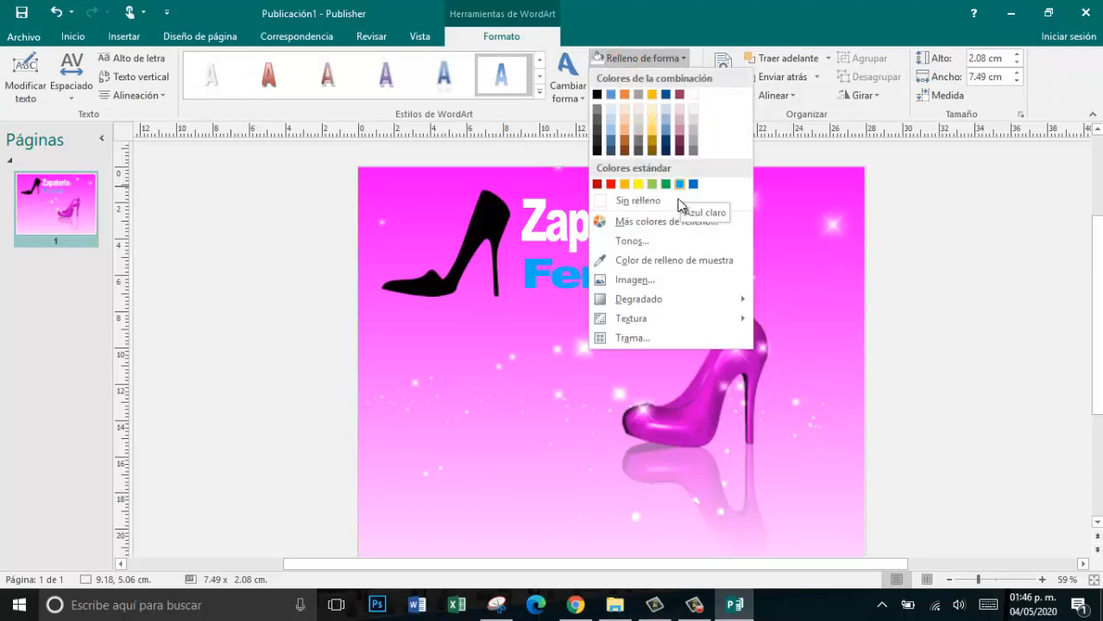
left_click(667, 226)
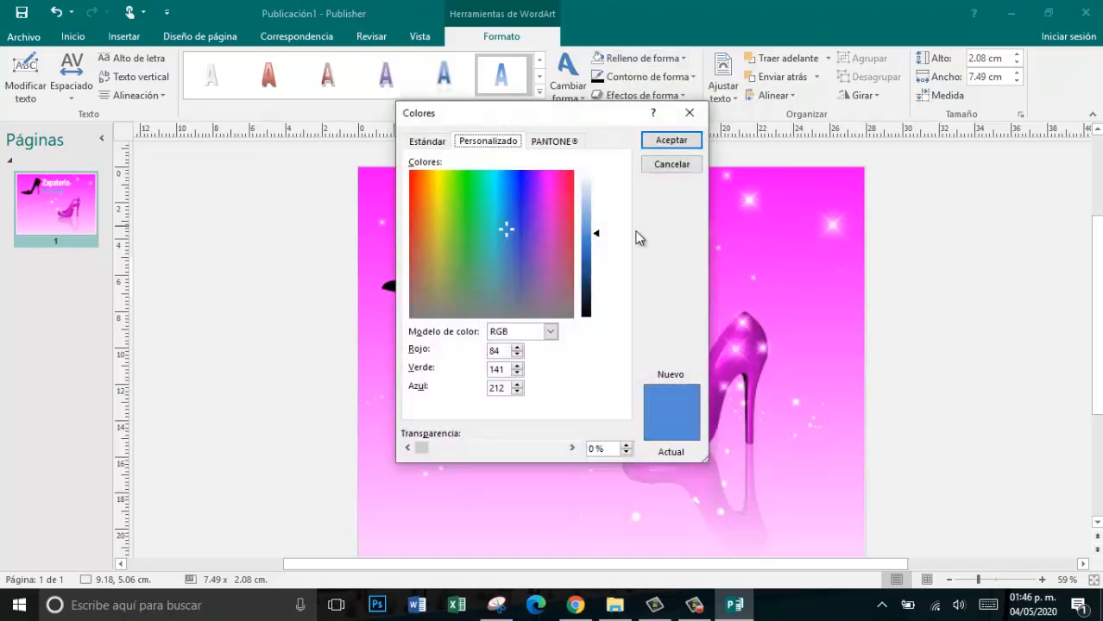
left_click(555, 140)
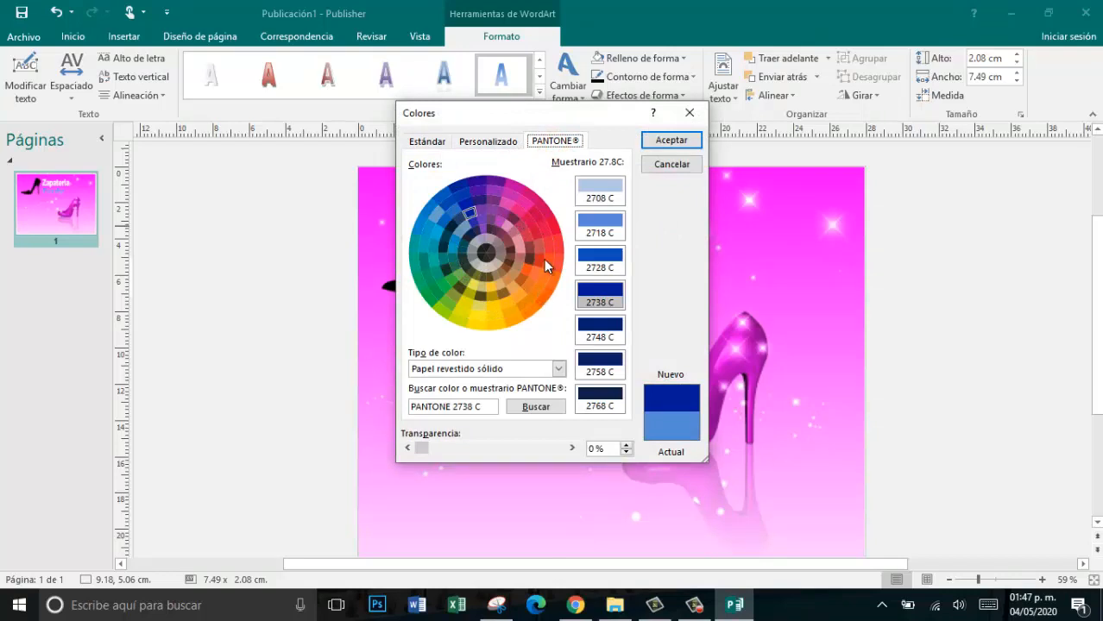
left_click(523, 202)
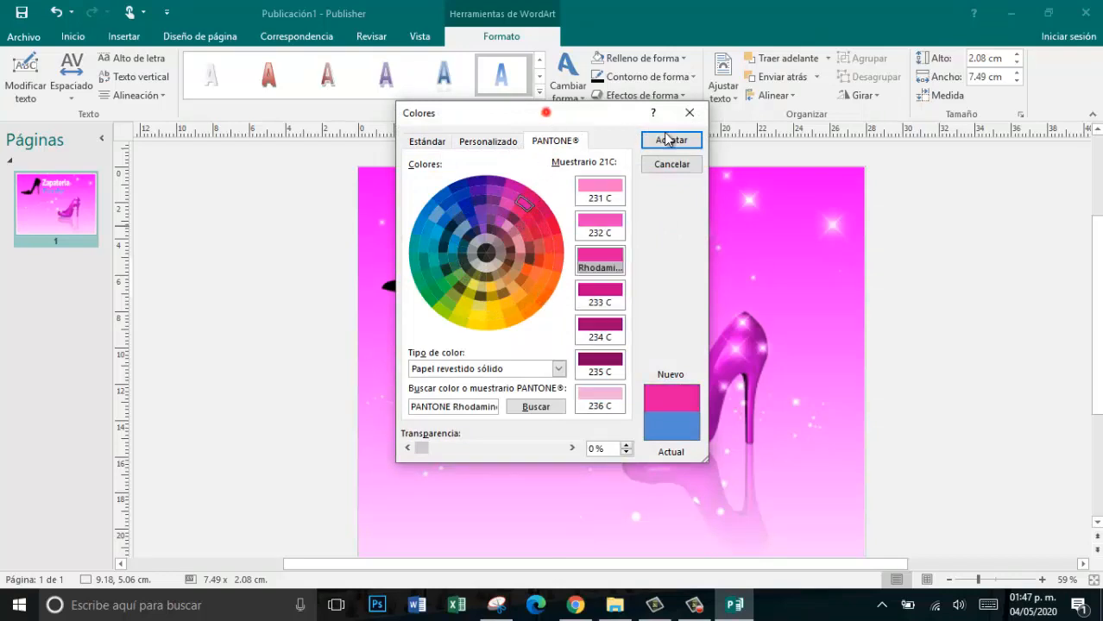
left_click_drag(587, 113, 863, 133)
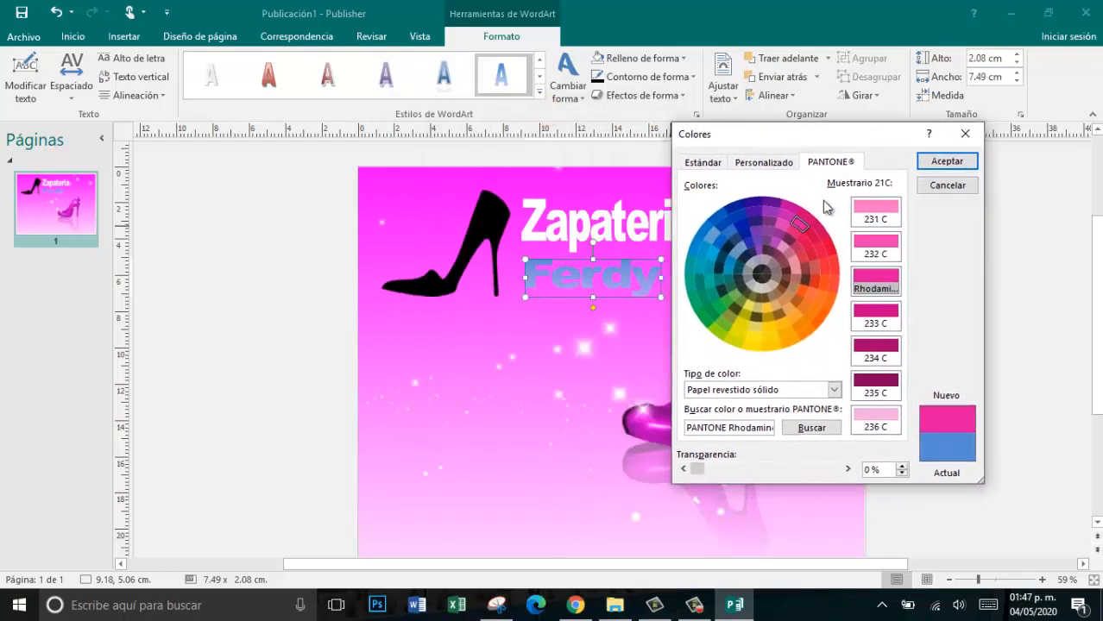
left_click(874, 216)
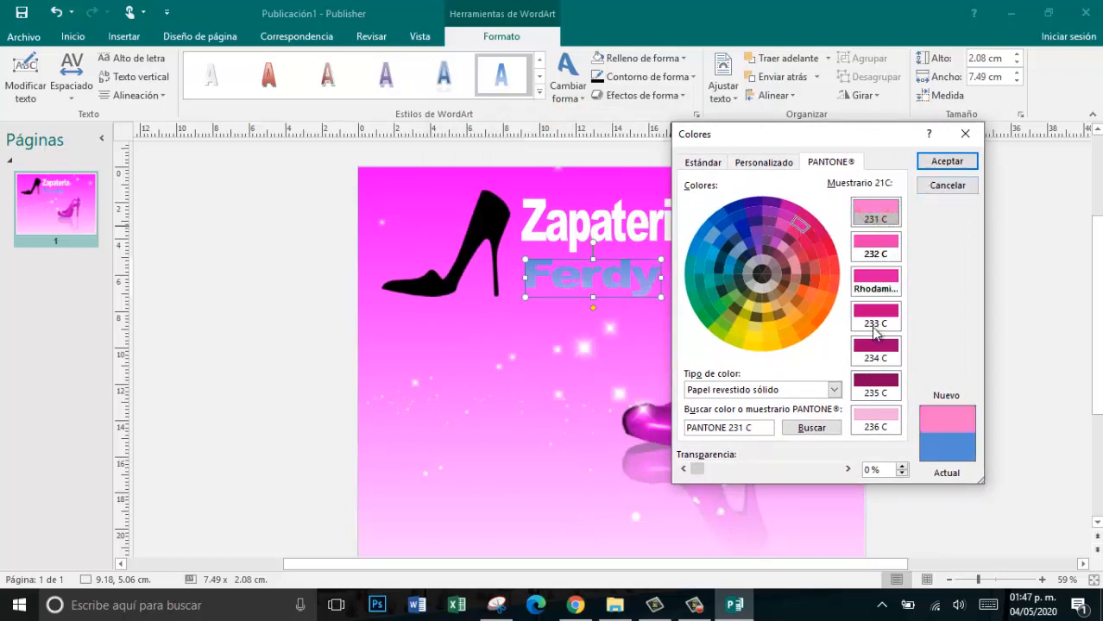
left_click(876, 350)
left_click(927, 163)
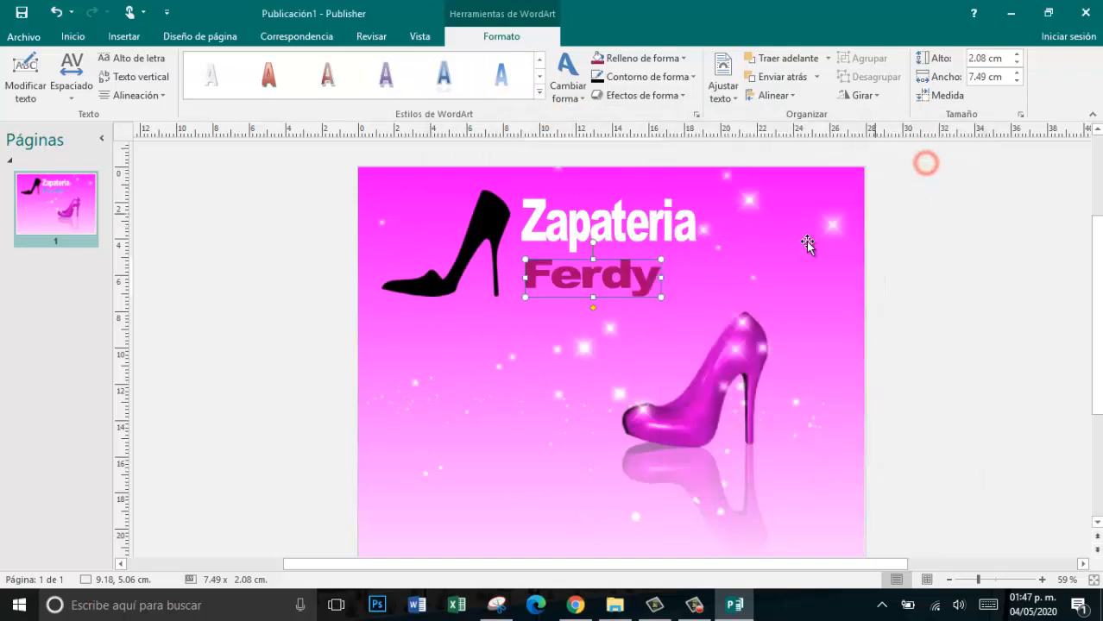
- Try a light pink PANTONE 231 C fill on the "Ferdy" WordArt and restore the recent dark magenta PANTONE 234 C fill
left_click(648, 59)
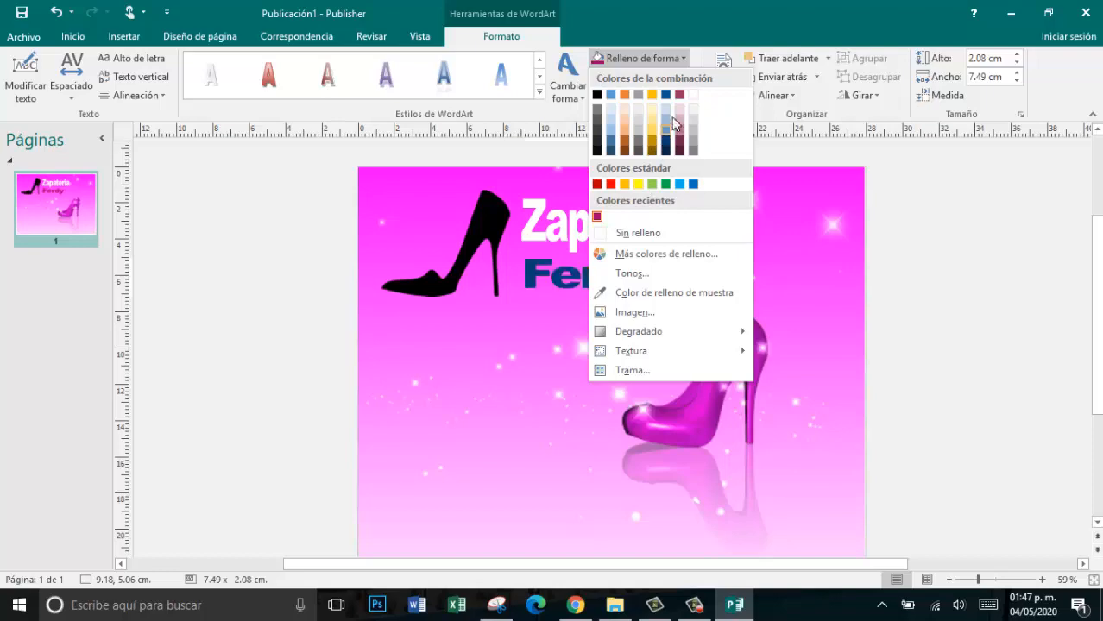
left_click(666, 255)
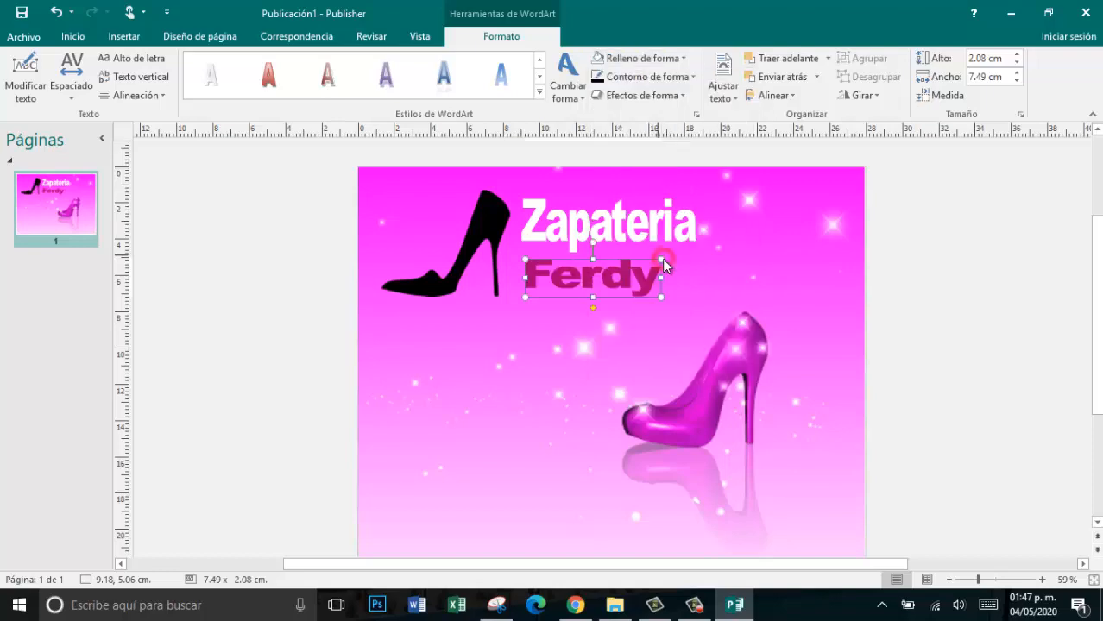
left_click(595, 188)
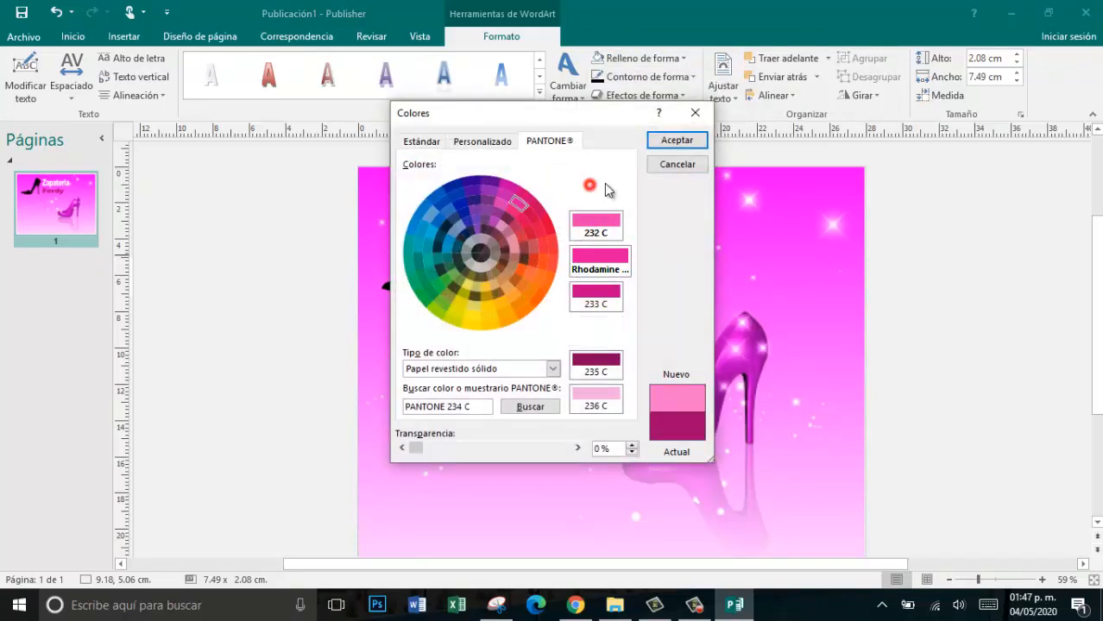
left_click(675, 141)
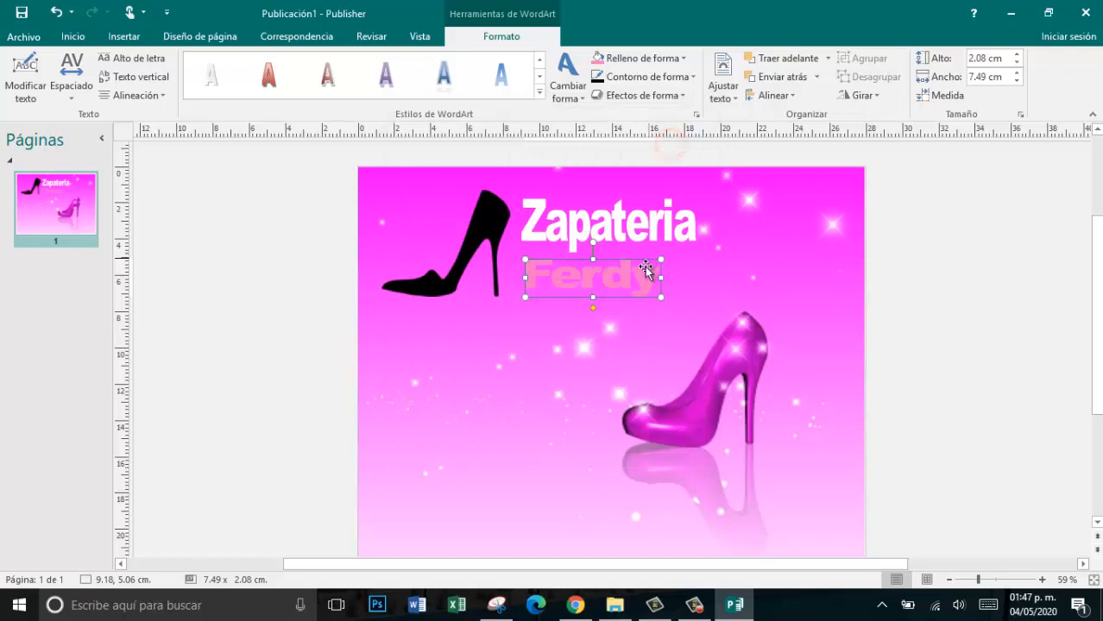
left_click(636, 58)
left_click(595, 218)
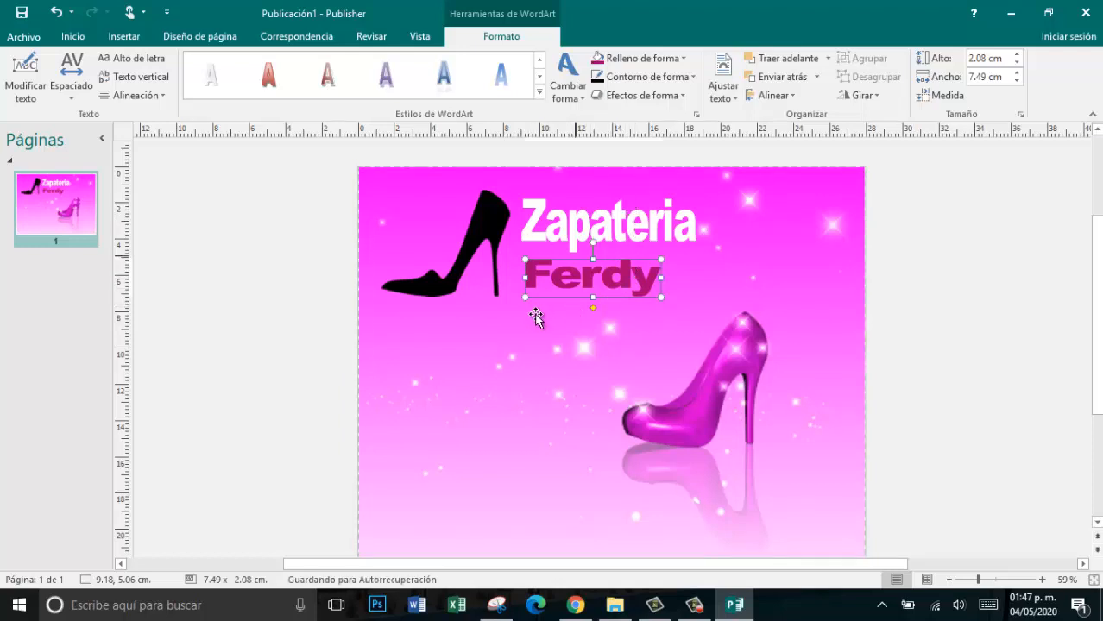
left_click(889, 268)
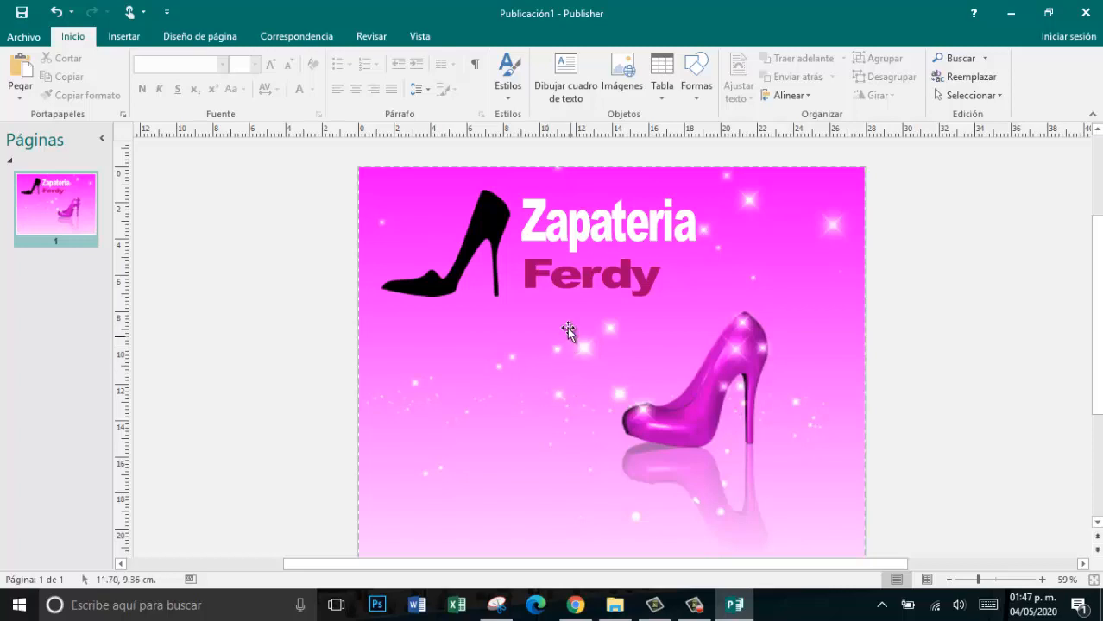
- Switch to Chrome, search Google for "fuentes gratis" and open the 1001 Free Fonts site from the results
left_click(576, 606)
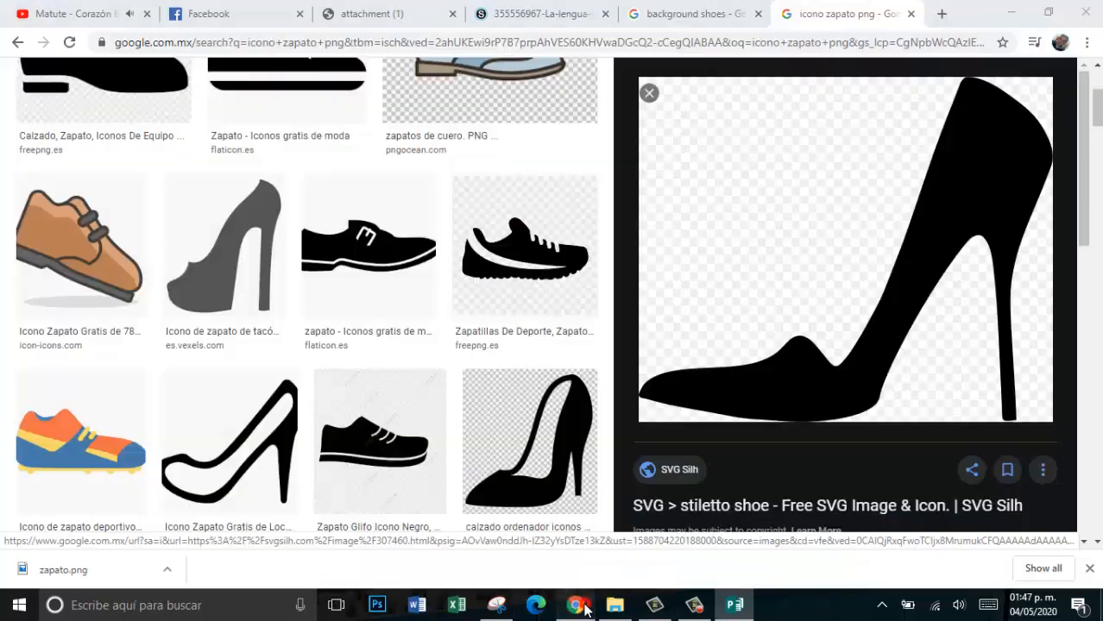
left_click(648, 45)
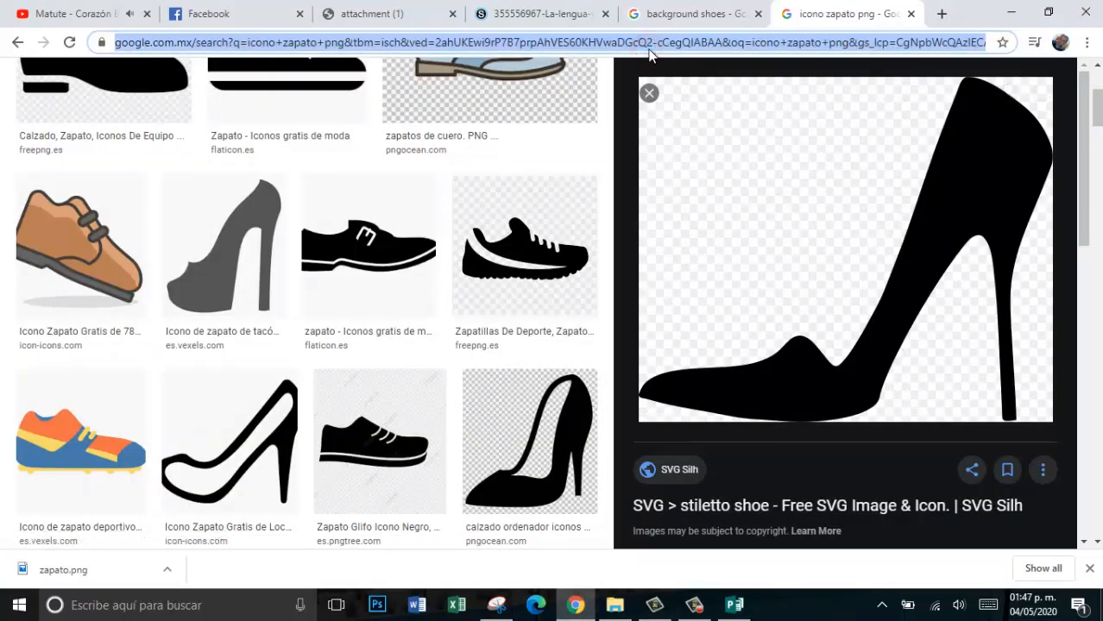
type("furn")
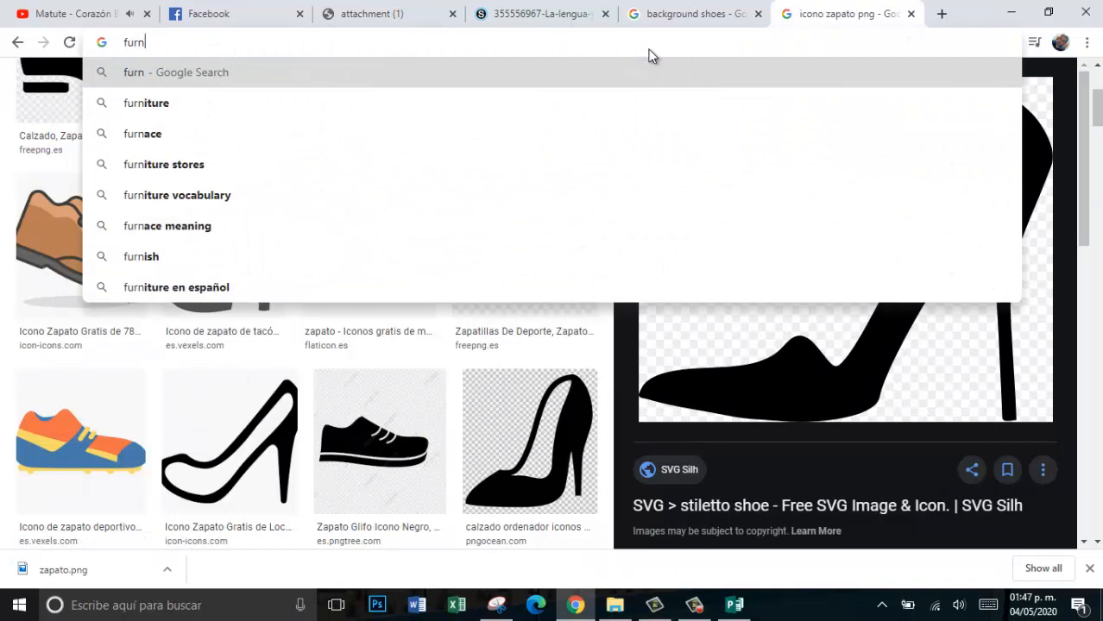
key("BackSpace")
key("BackSpace")
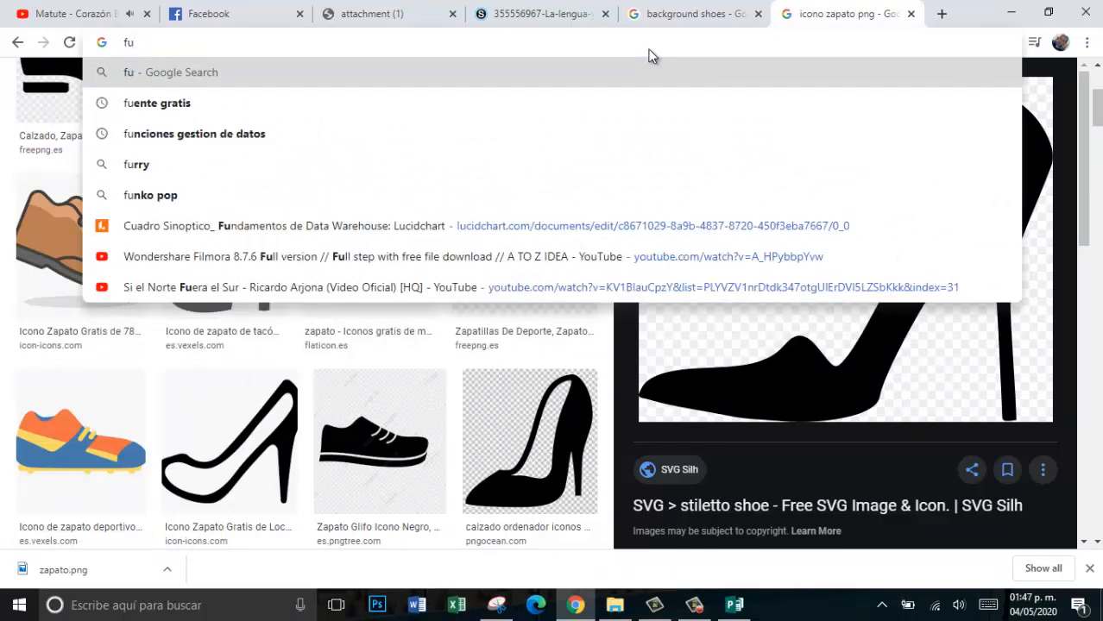
type("entes gra")
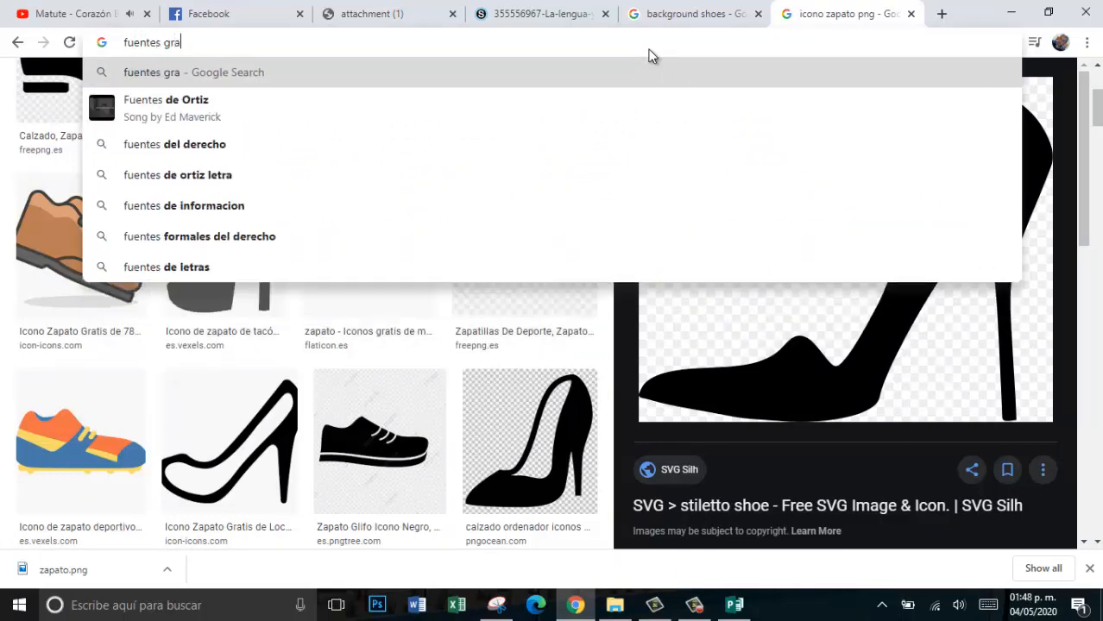
type("tis")
key("Return")
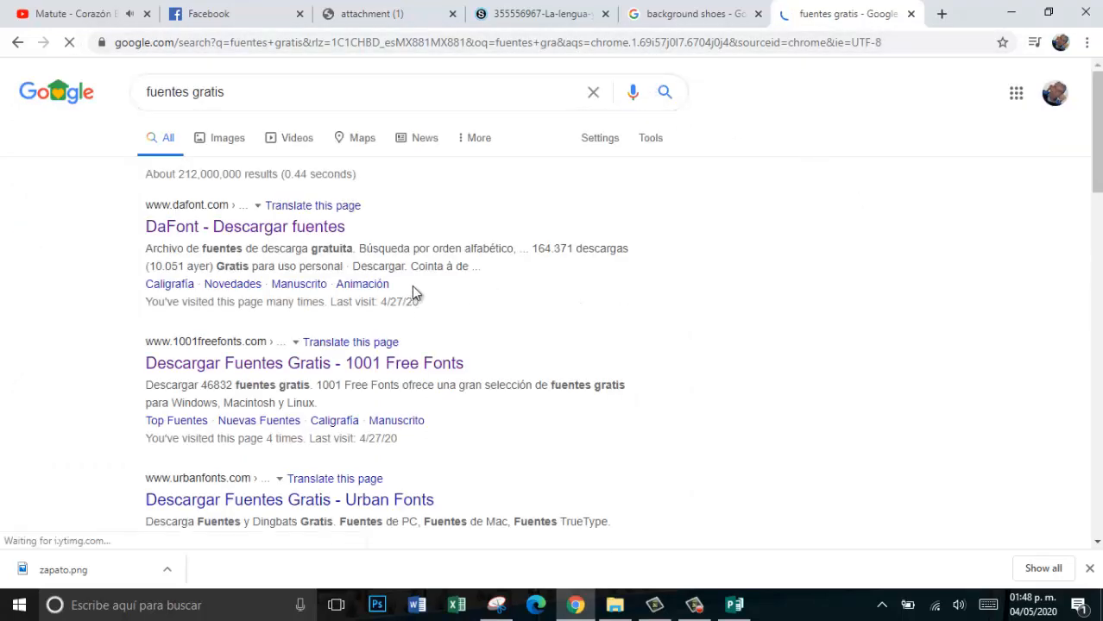
left_click(275, 230)
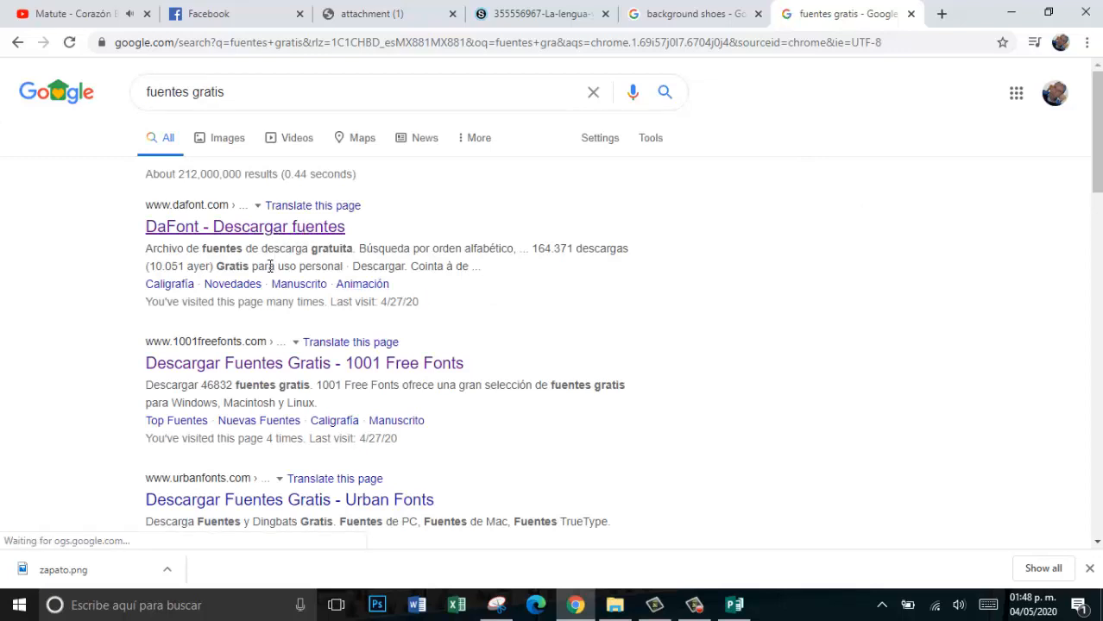
left_click(242, 369)
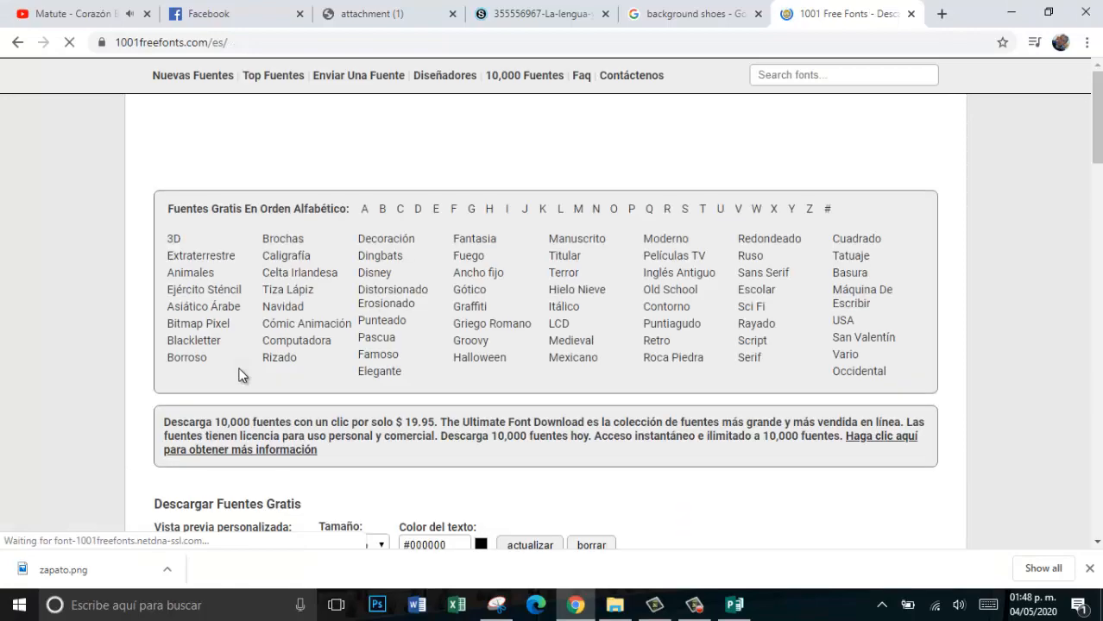
- Find the Vesta Night script font in the new fonts list and download it
scroll(529, 310, "down", 7)
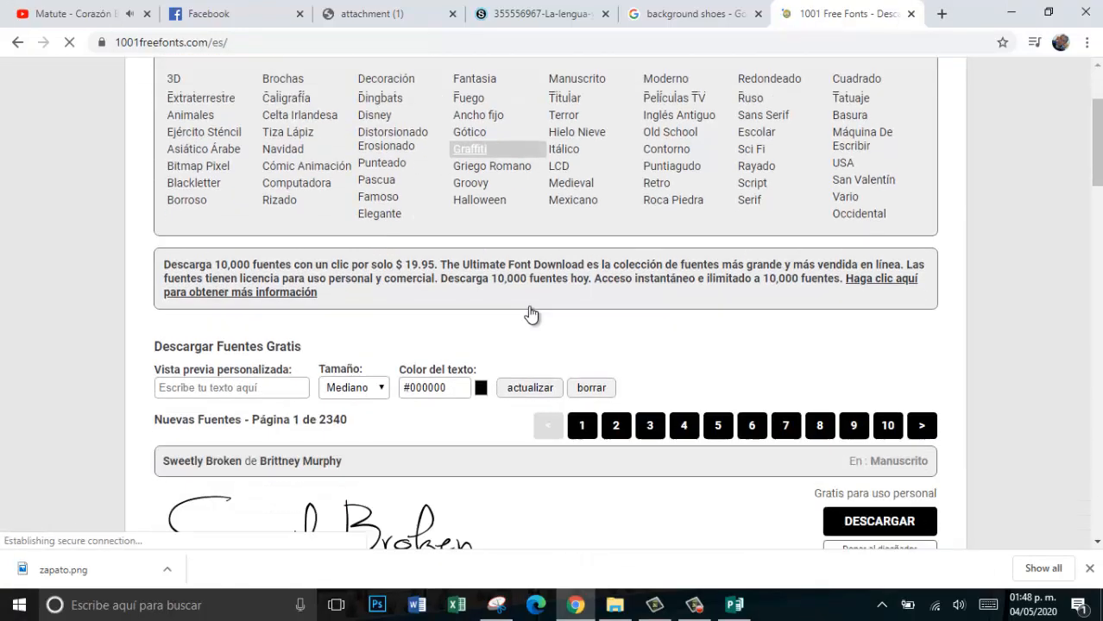
scroll(530, 311, "down", 2)
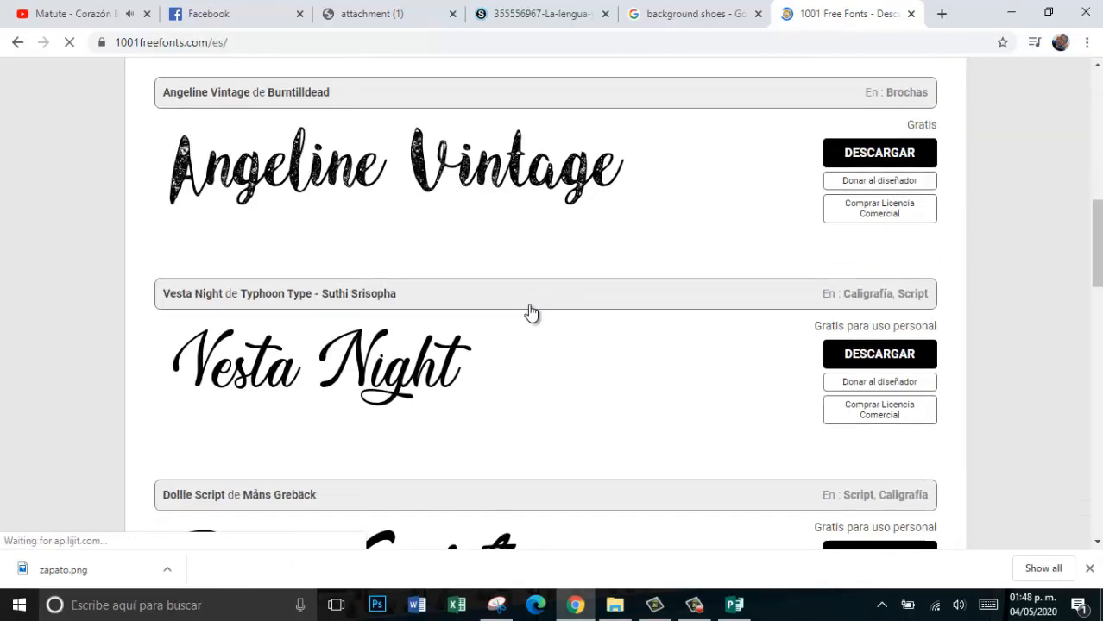
scroll(530, 312, "down", 1)
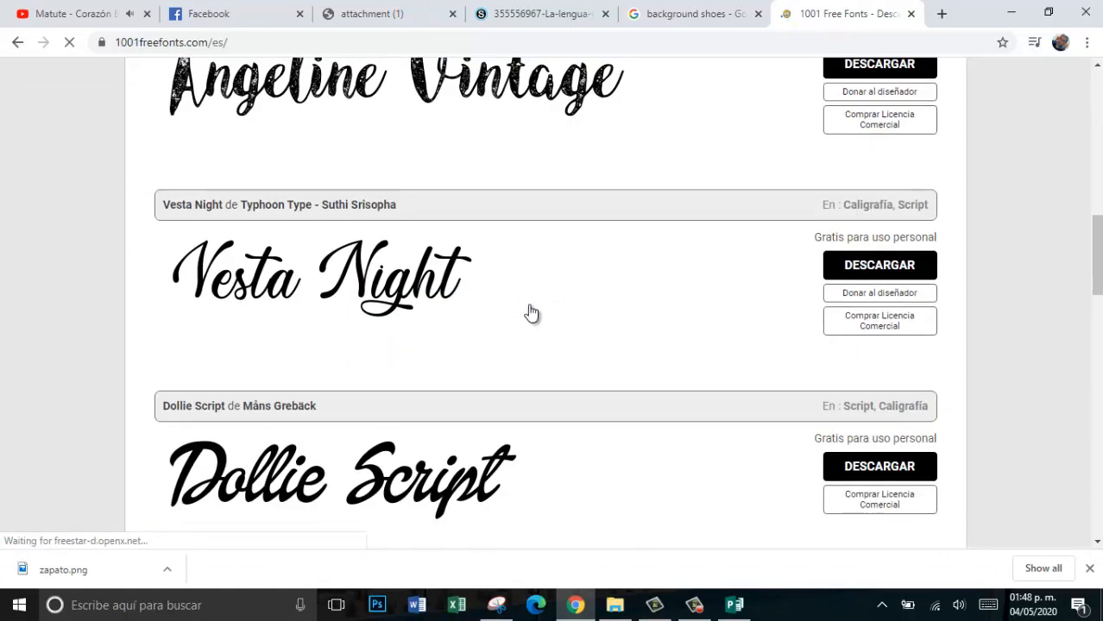
scroll(530, 311, "up", 1)
scroll(530, 311, "up", 2)
scroll(530, 311, "down", 2)
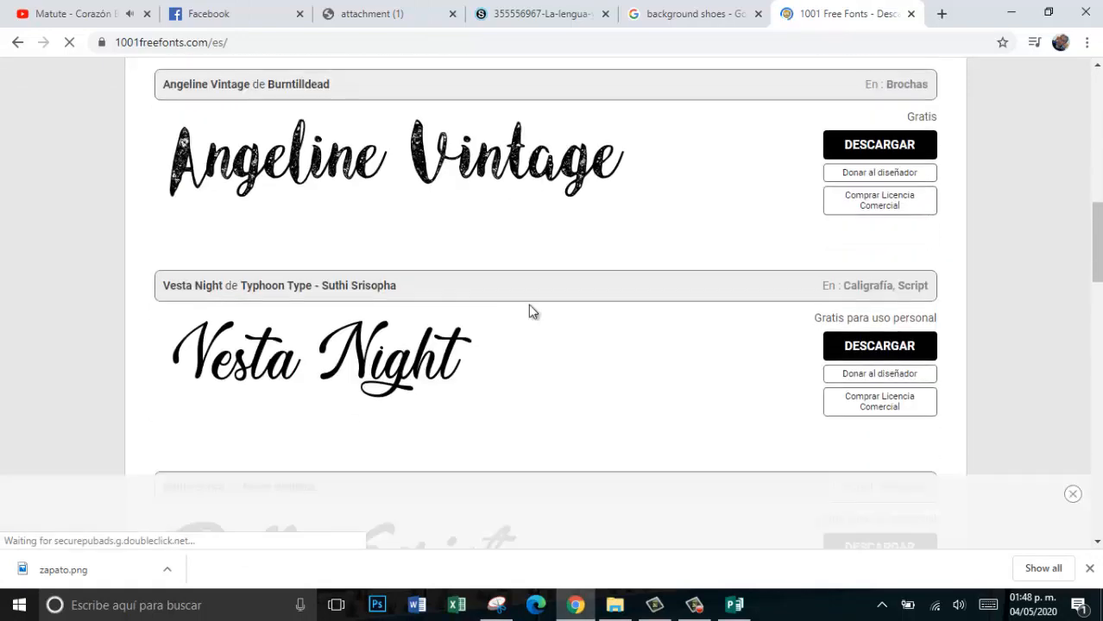
left_click(864, 349)
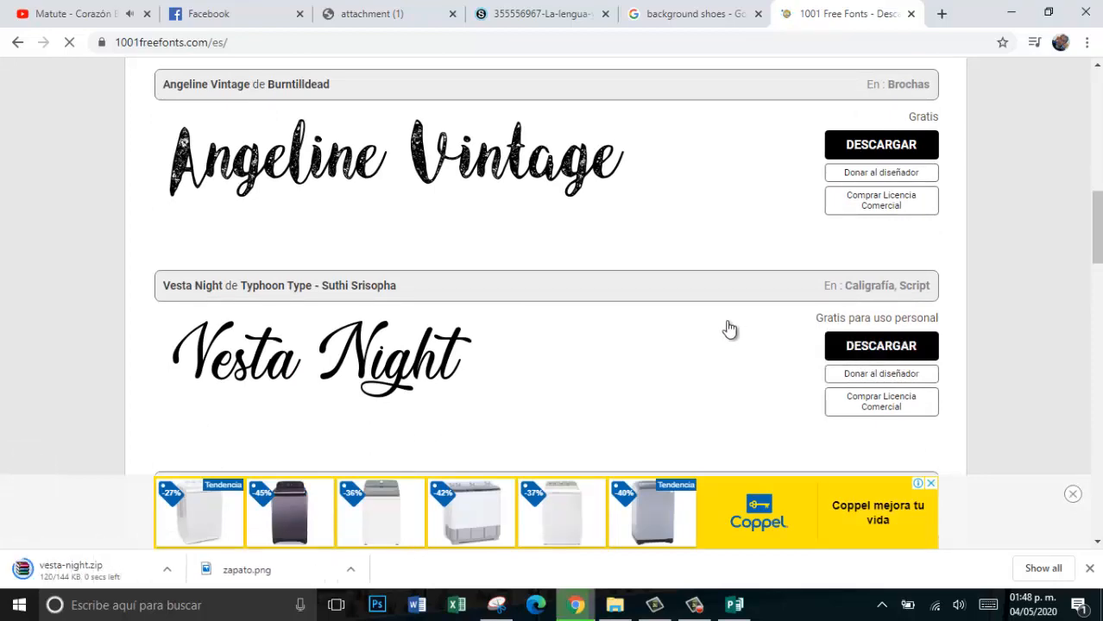
- Look through the script fonts on the 1001 Free Fonts home page and the first page of Nuevas Fuentes
scroll(729, 329, "down", 4)
scroll(729, 329, "down", 3)
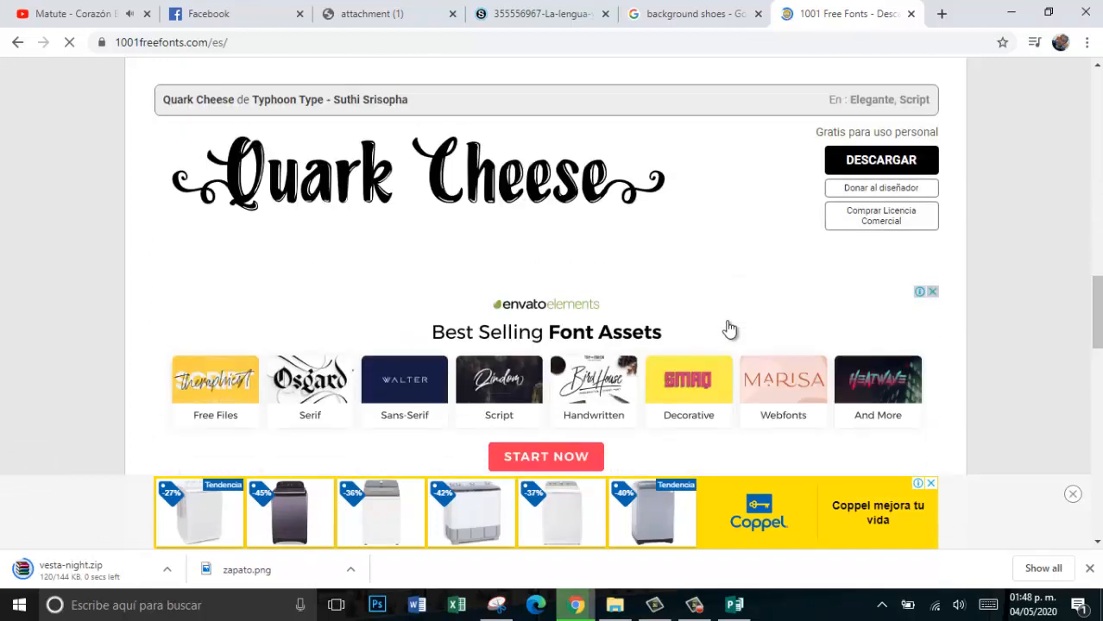
scroll(729, 329, "down", 10)
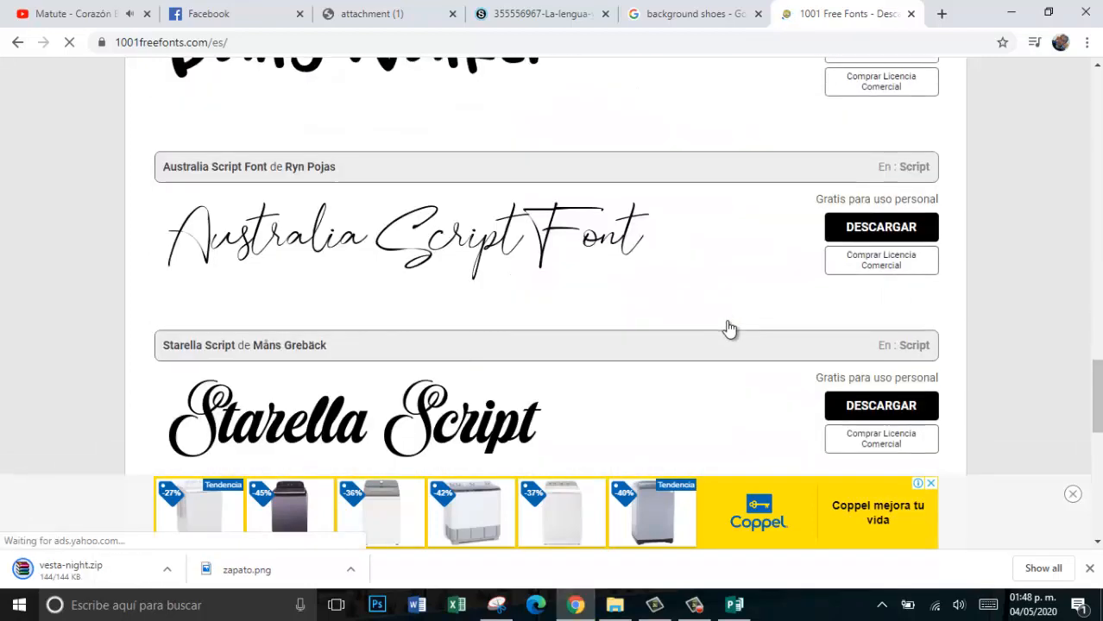
scroll(729, 329, "down", 3)
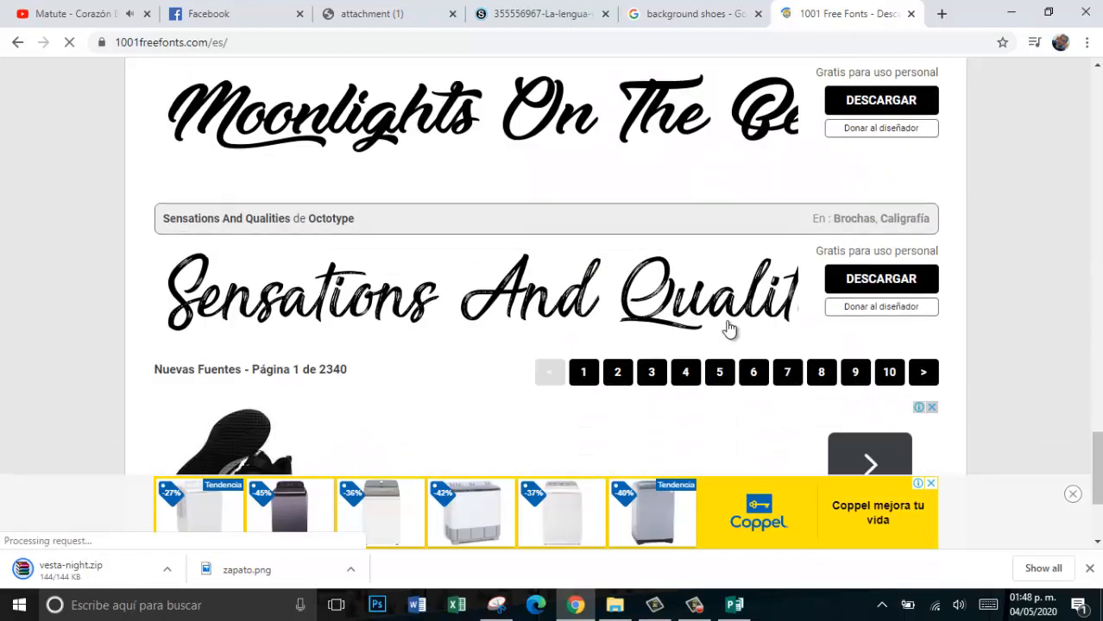
left_click(587, 373)
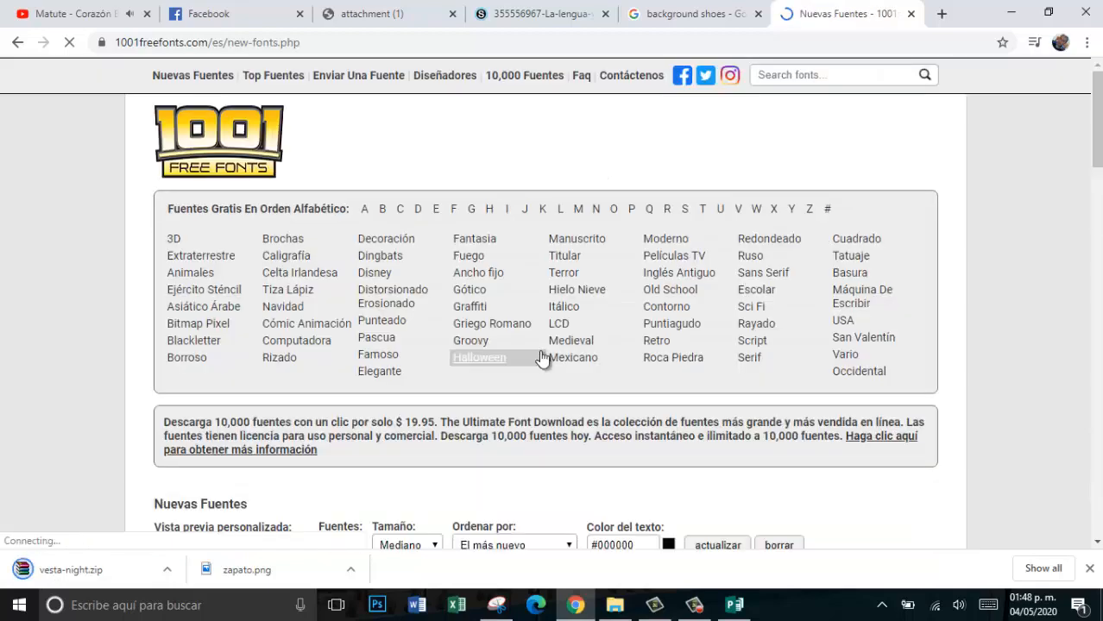
scroll(542, 358, "down", 5)
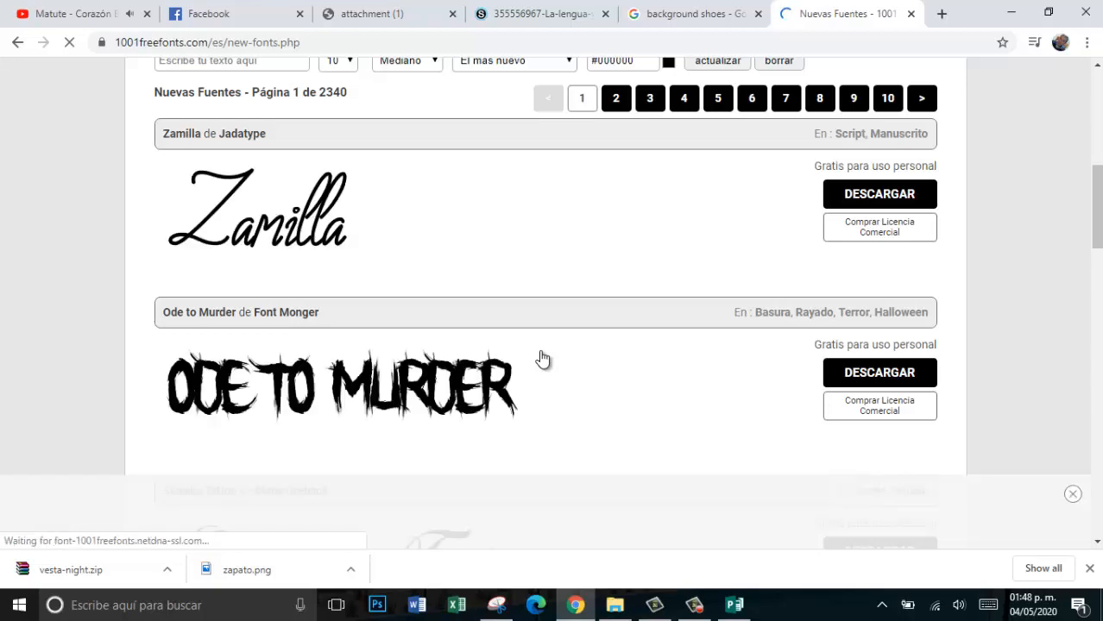
scroll(565, 354, "down", 5)
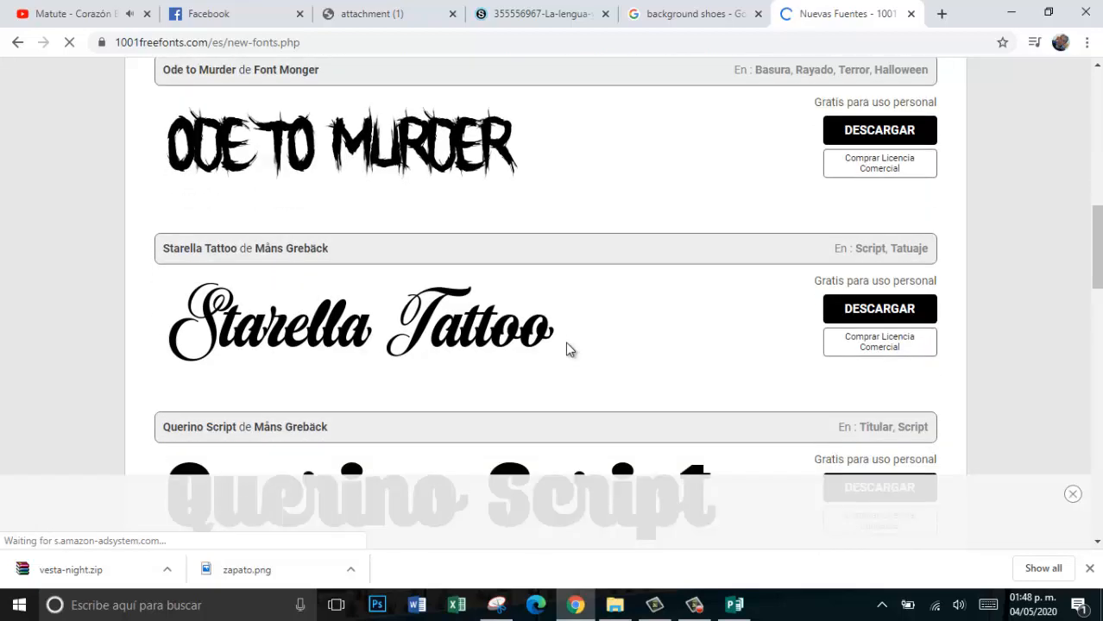
scroll(568, 351, "down", 9)
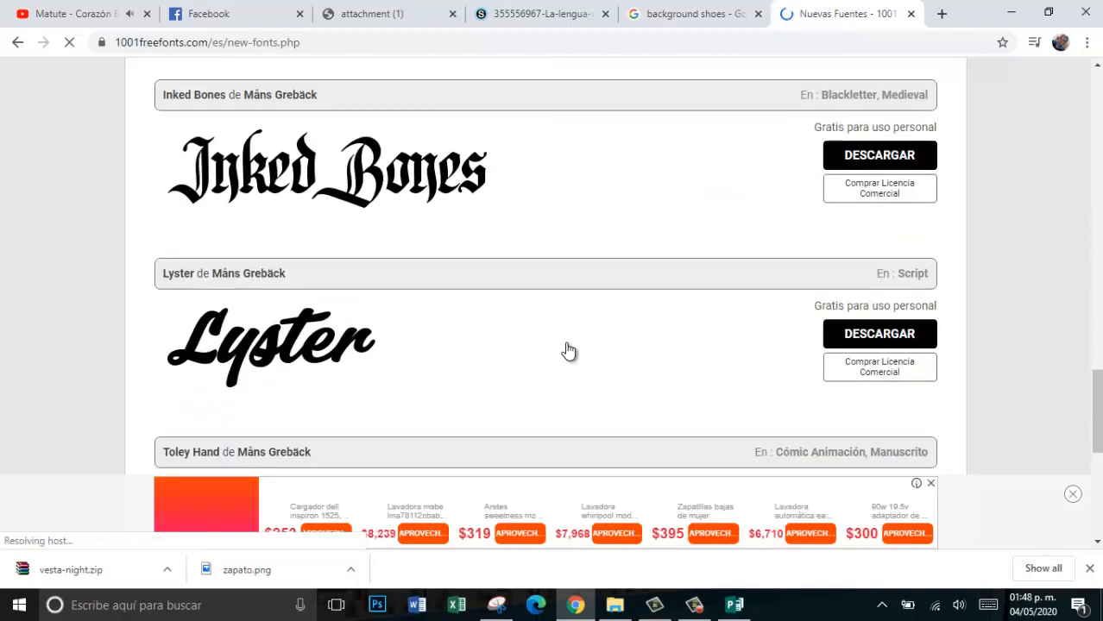
scroll(568, 351, "up", 20)
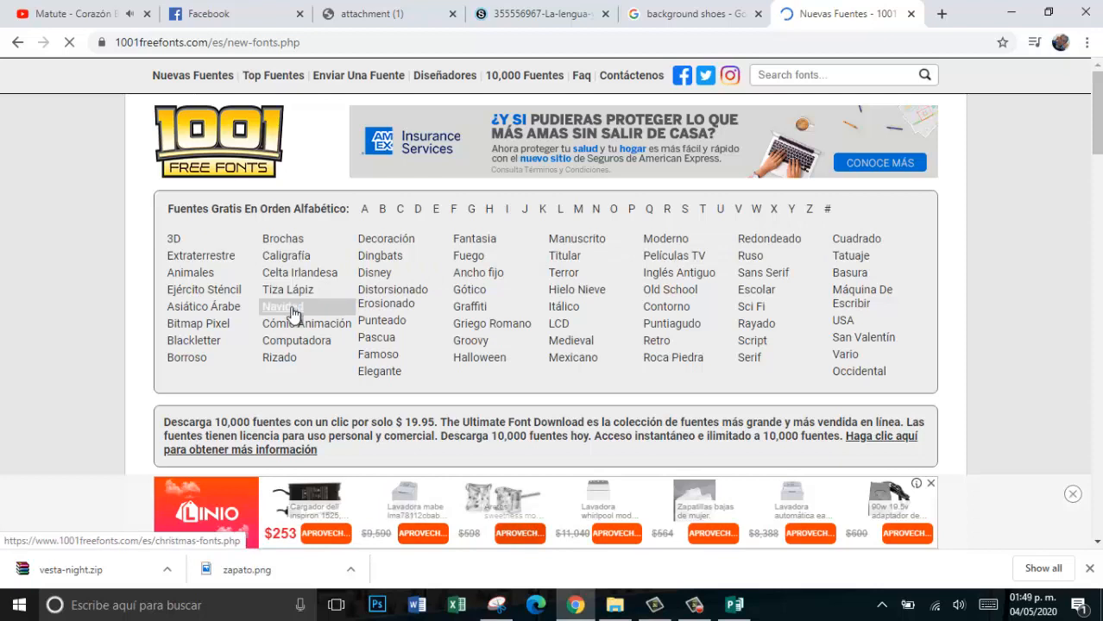
- Open the Caligrafía category of 1001 Free Fonts and download the Motion Picture font
left_click(308, 260)
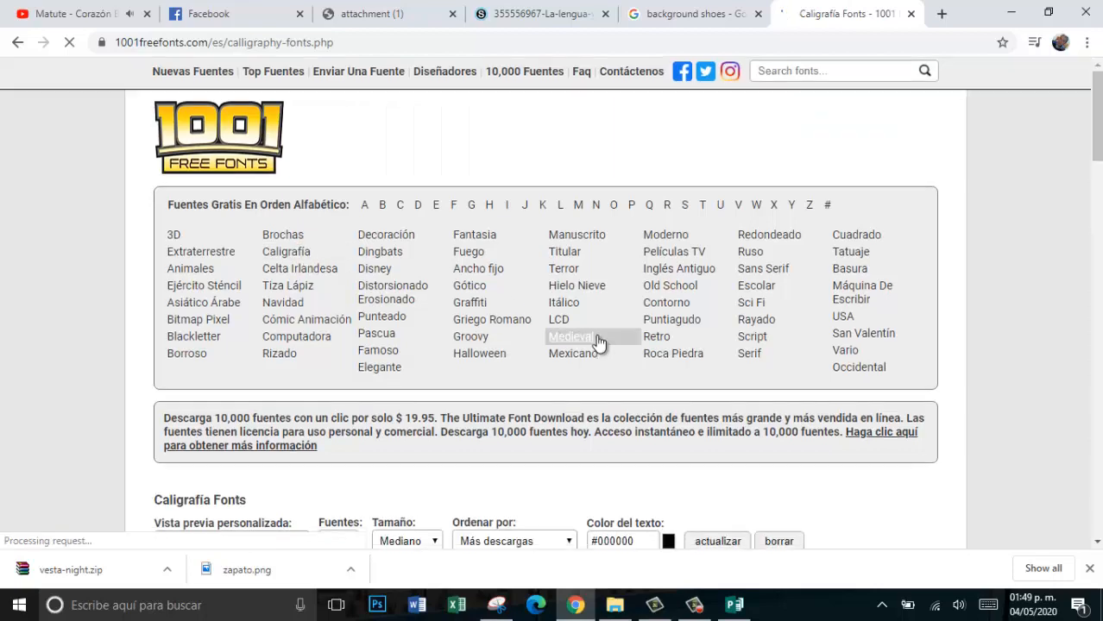
scroll(600, 343, "down", 5)
scroll(600, 343, "down", 2)
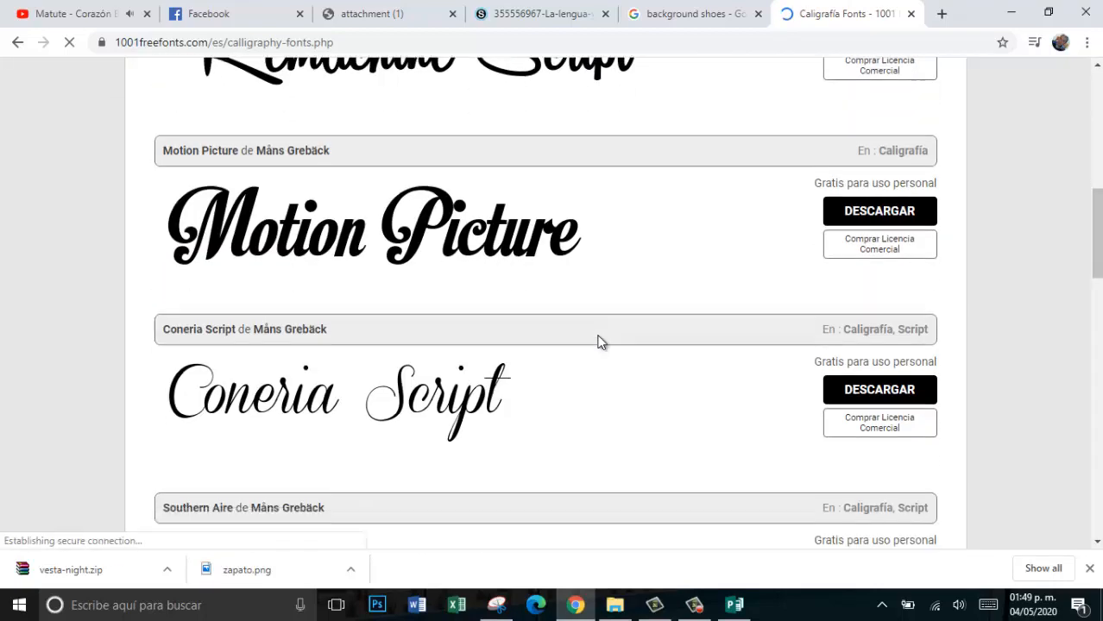
left_click(854, 220)
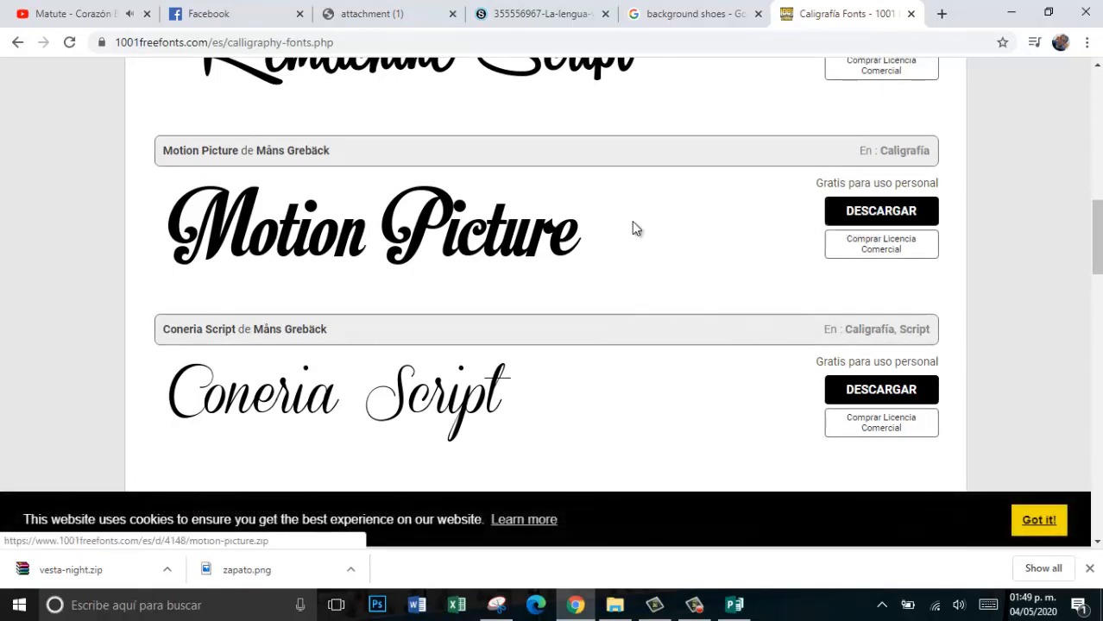
scroll(623, 231, "down", 3)
scroll(623, 231, "down", 3)
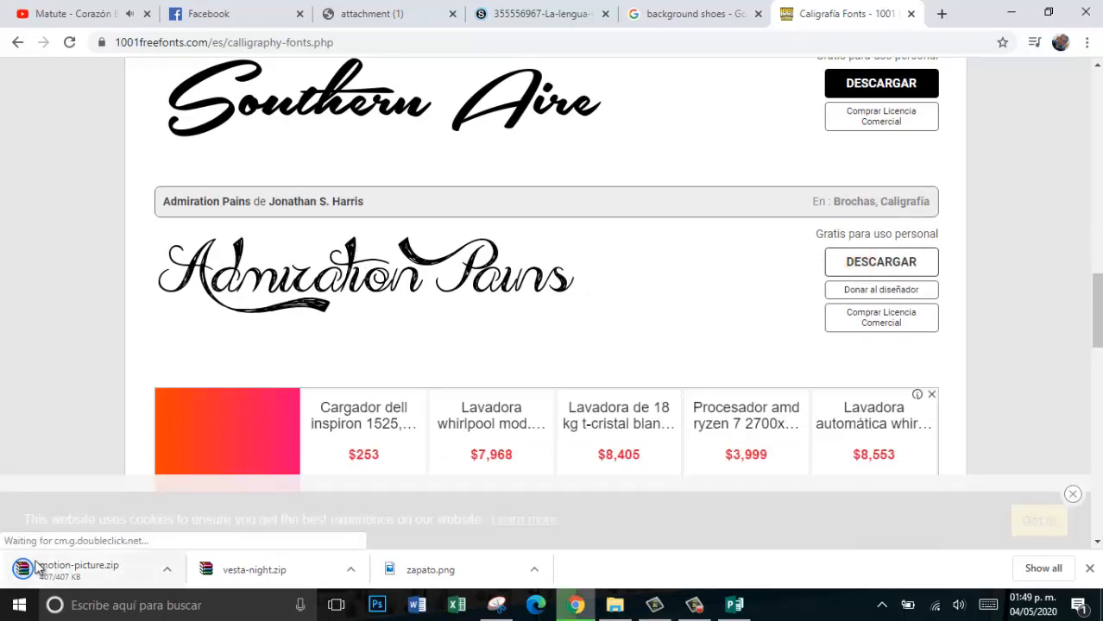
- Switch to File Explorer and open the Descargas folder
left_click(301, 566)
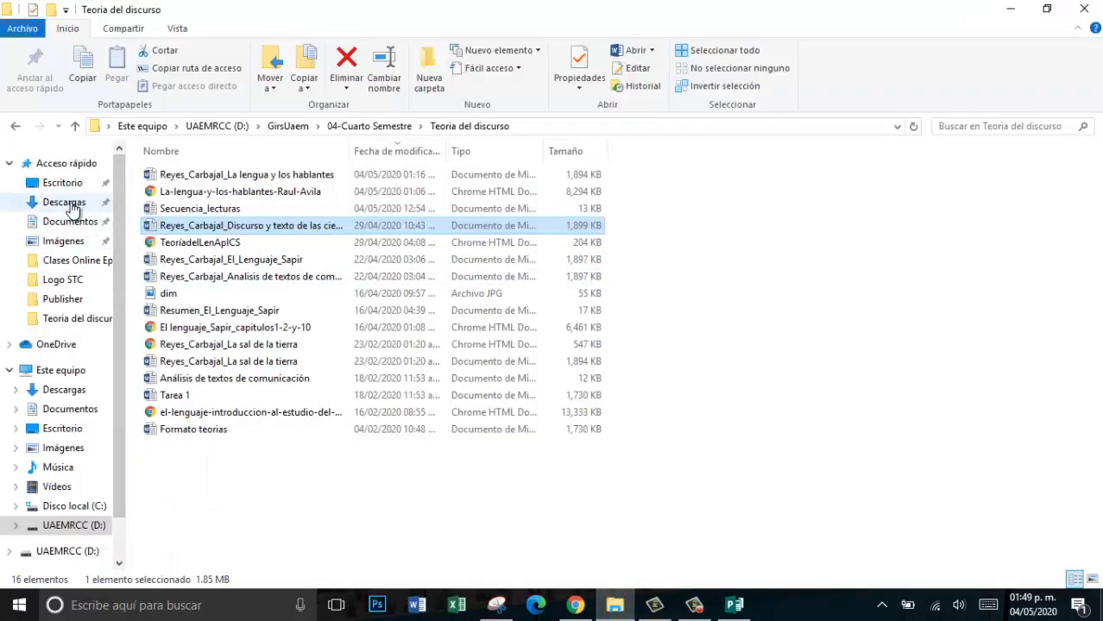
left_click(68, 202)
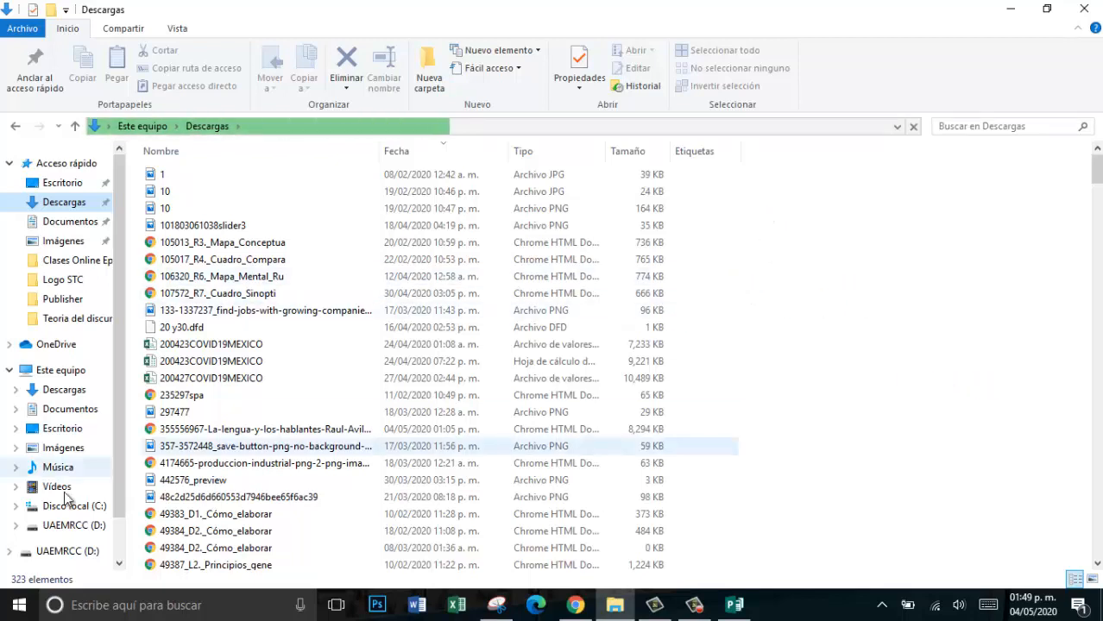
- Search Windows for "panel" and open the main page of the Panel de control
left_click(29, 607)
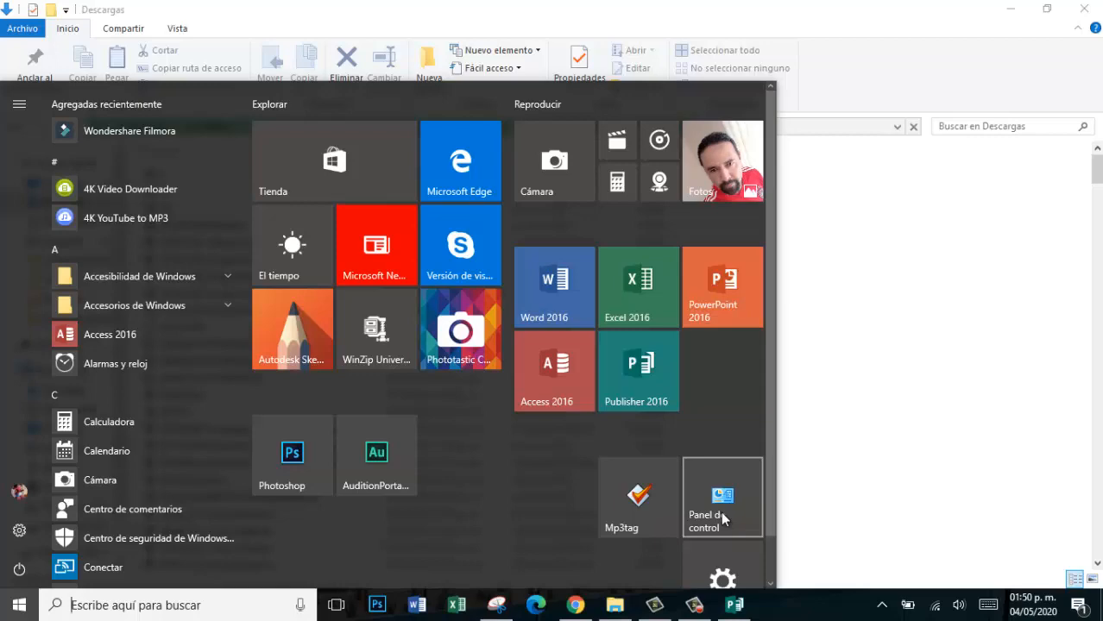
type("p")
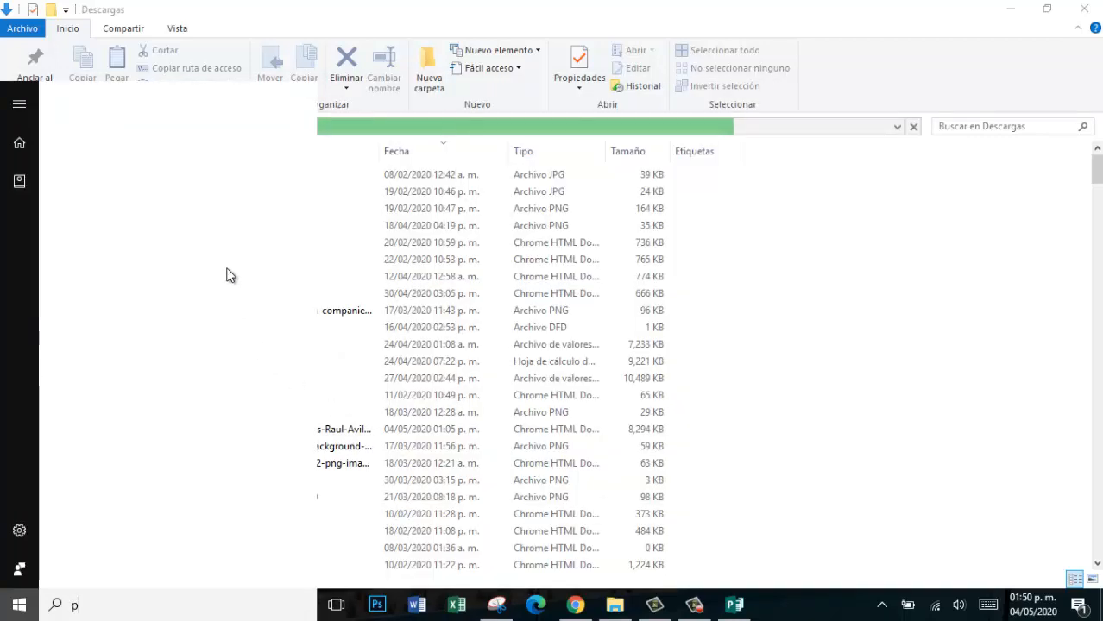
type("anel")
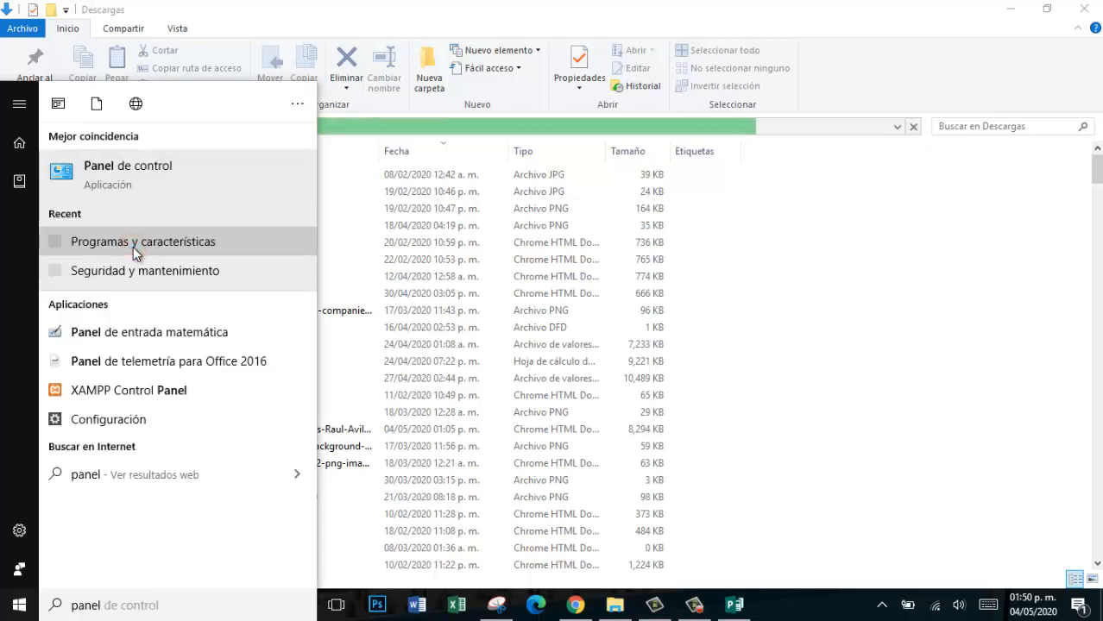
left_click(134, 174)
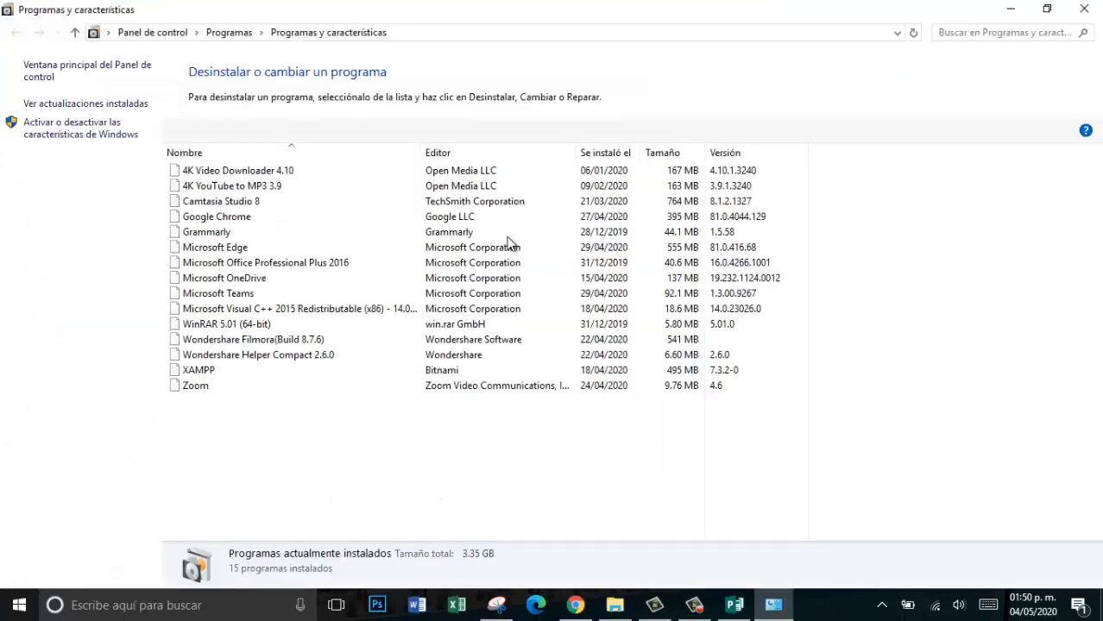
left_click(164, 32)
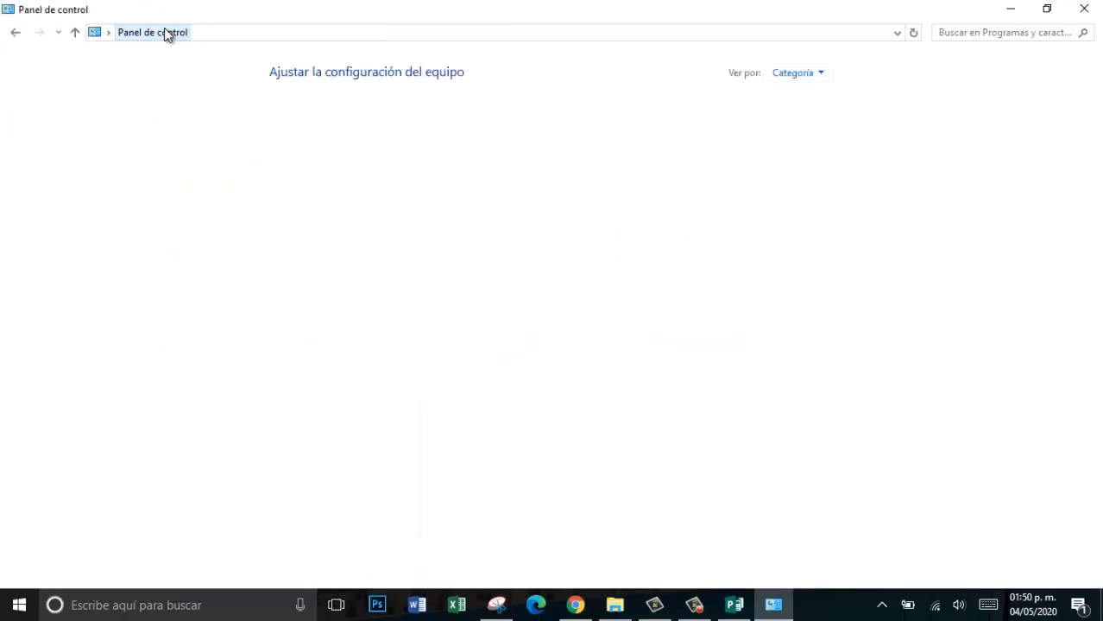
- Show the Panel de control items as large icons and open the Fuentes folder
left_click(818, 73)
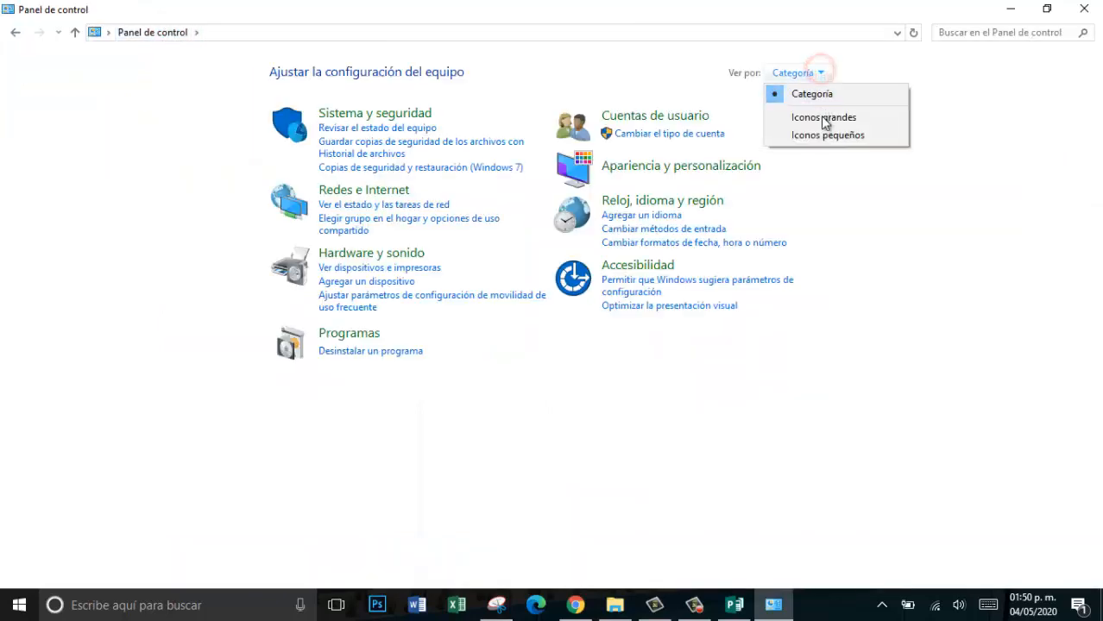
left_click(822, 117)
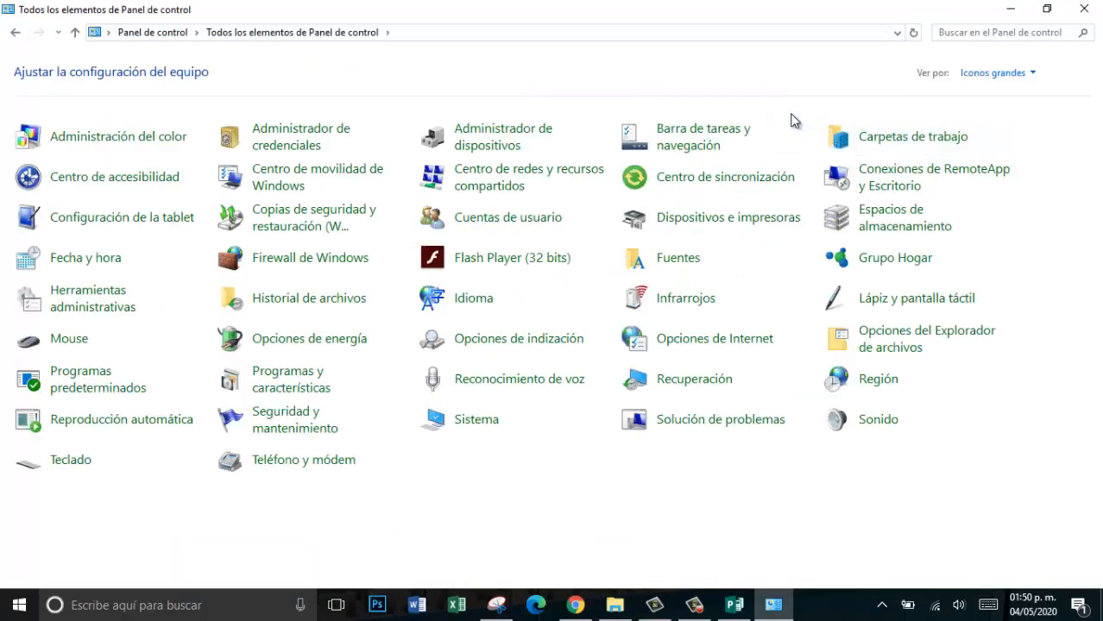
left_click(681, 264)
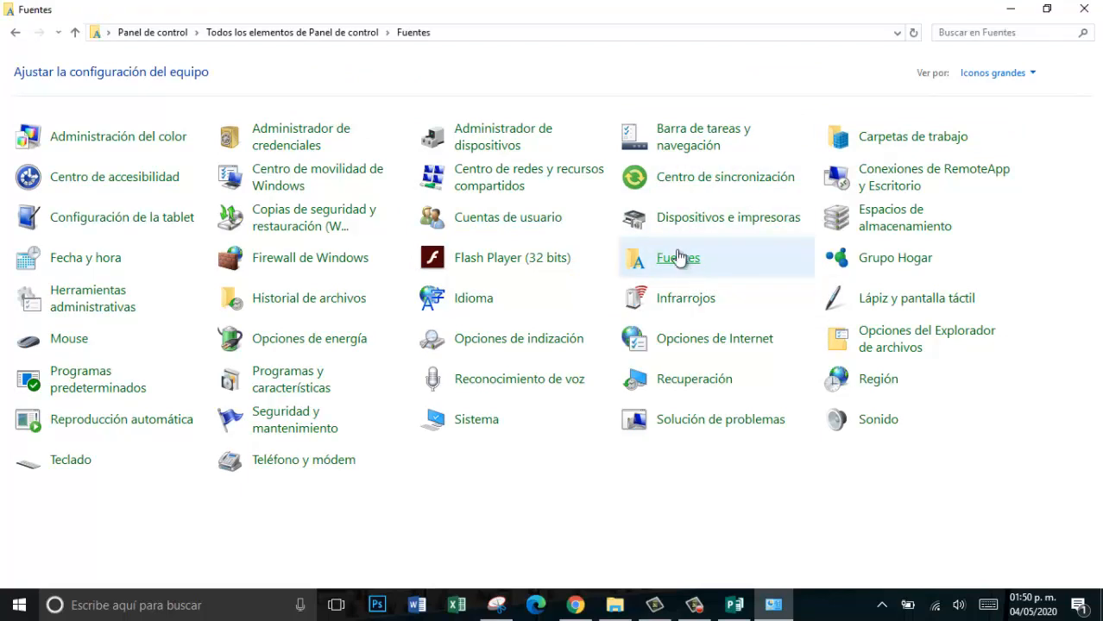
- Switch to the Descargas folder in File Explorer and sort its files by date
left_click(615, 605)
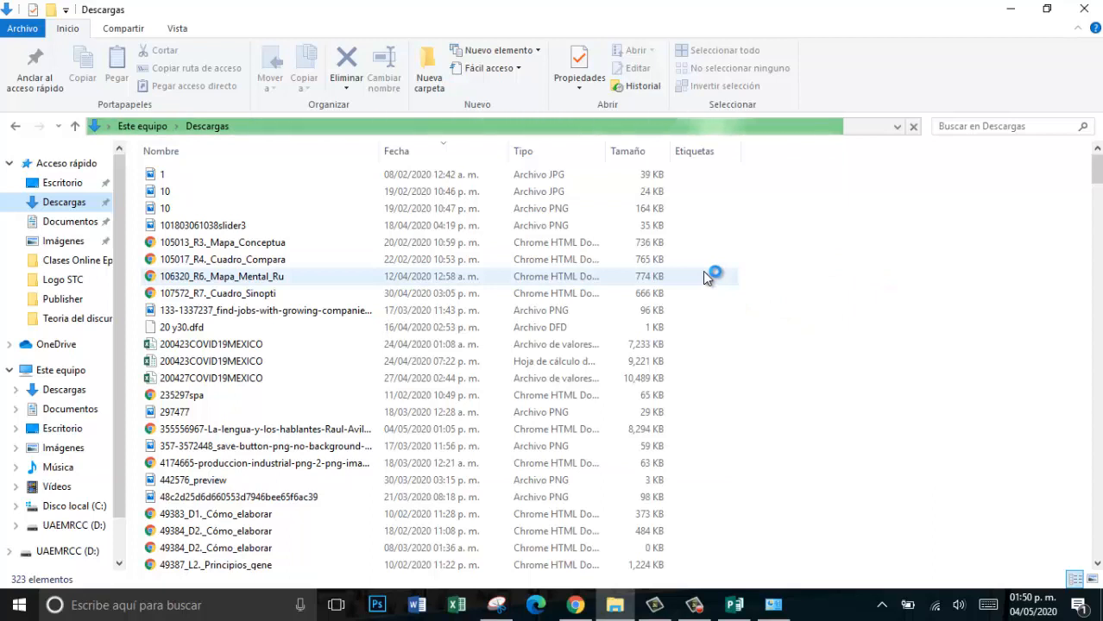
left_click(407, 154)
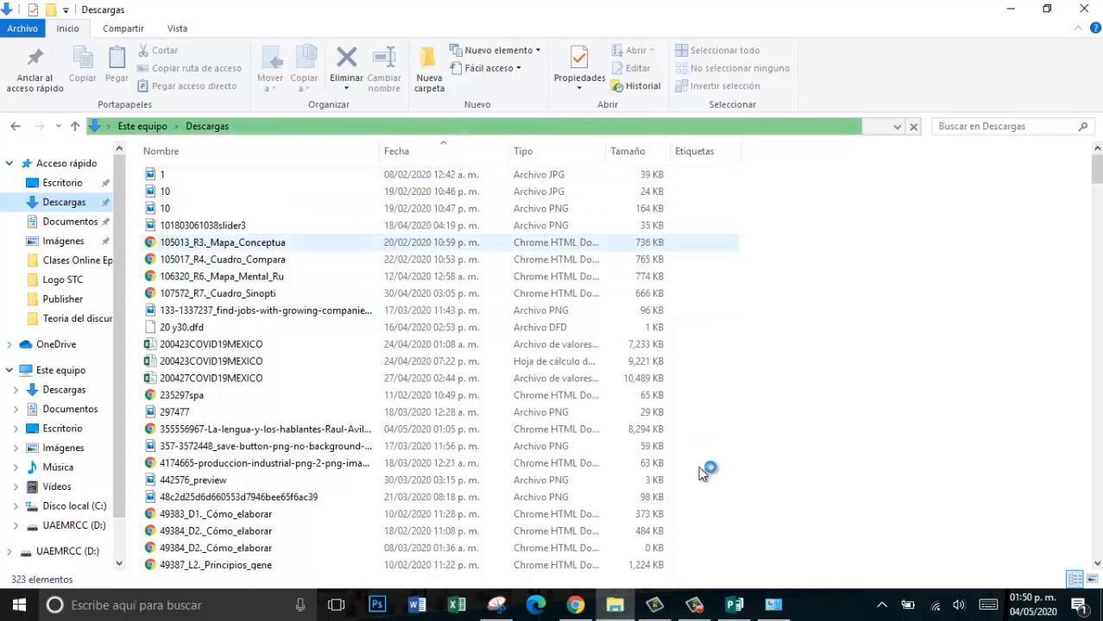
- Look over the installed fonts in the Fuentes folder of Panel de control and check the Descargas window again
left_click(774, 605)
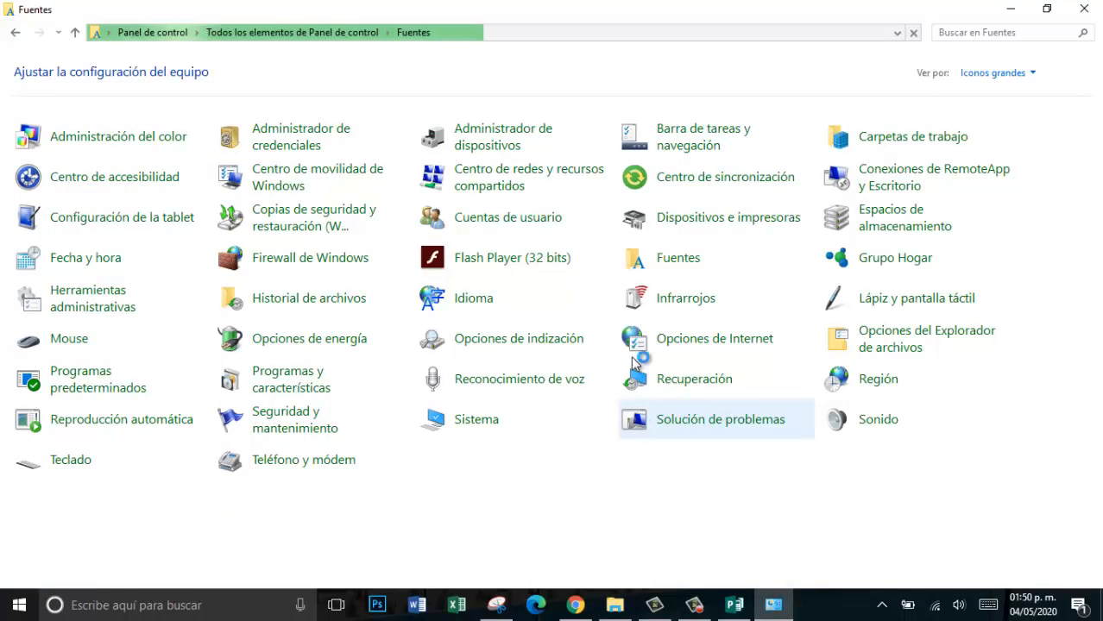
left_click(673, 262)
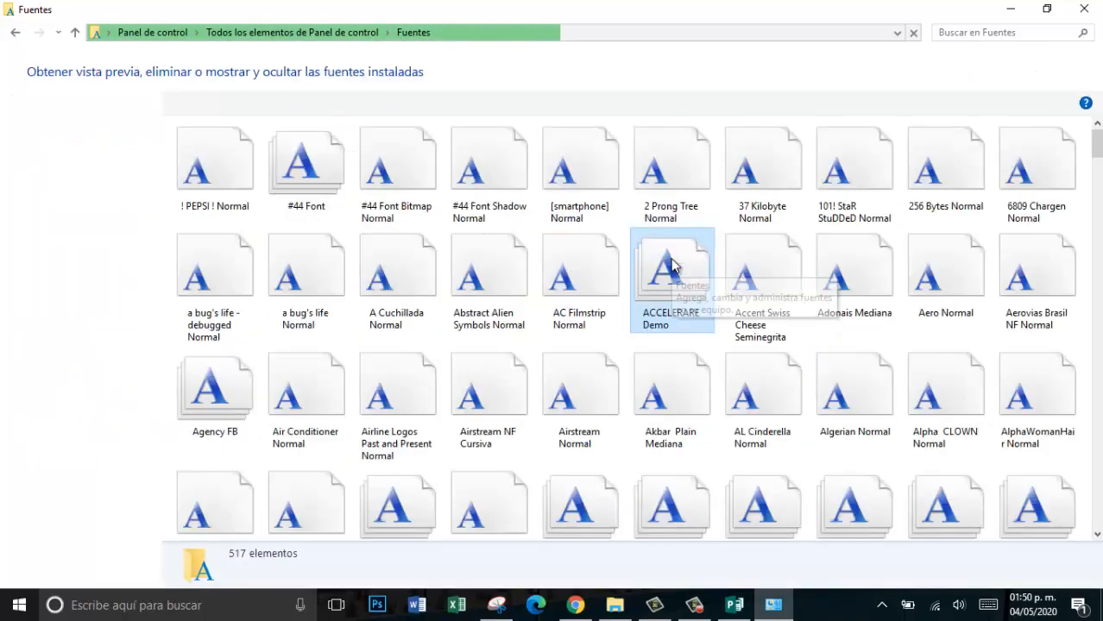
left_click(671, 263)
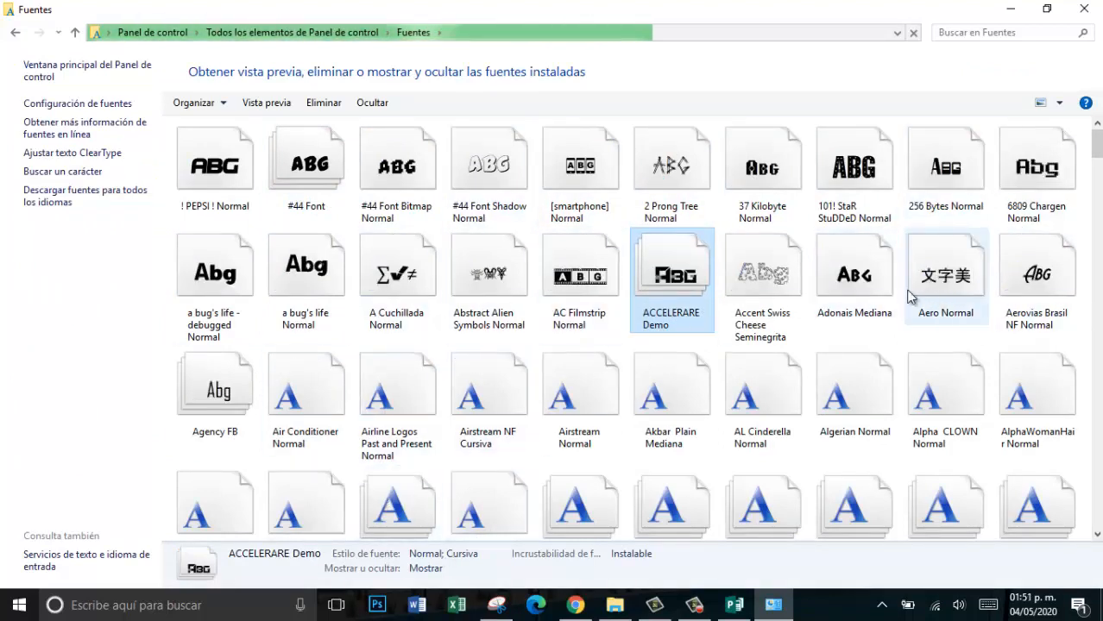
left_click(1086, 342)
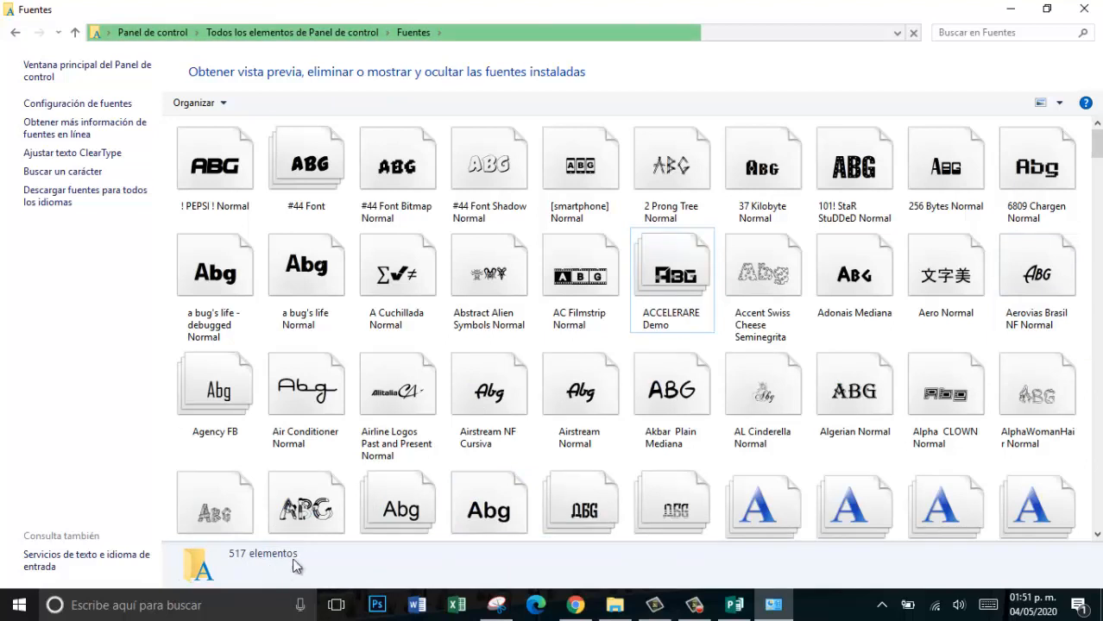
left_click(615, 606)
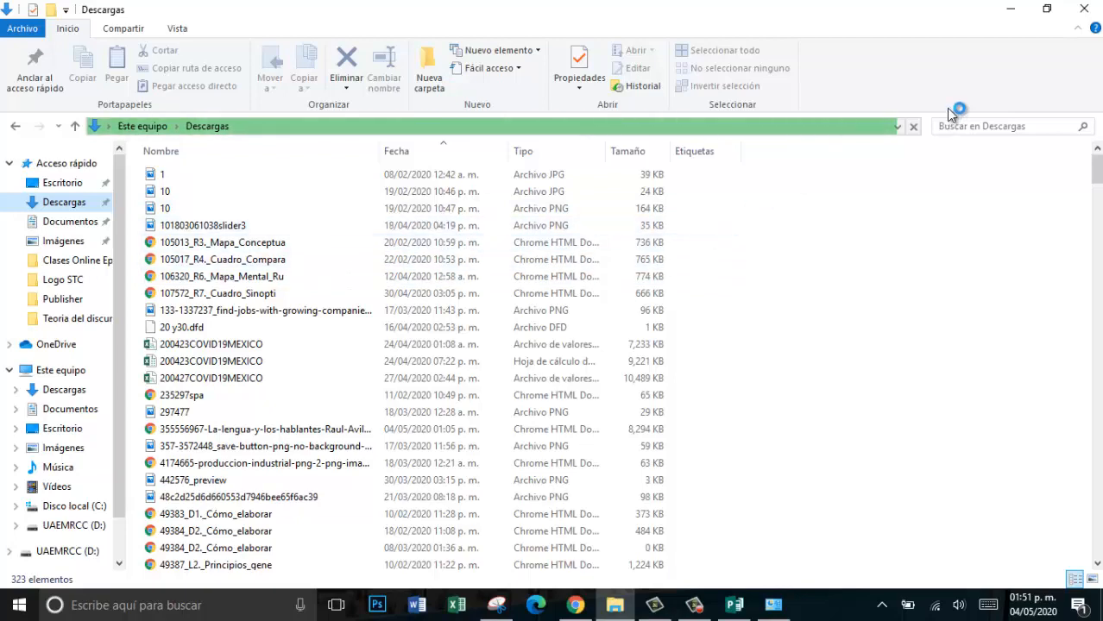
left_click(1010, 8)
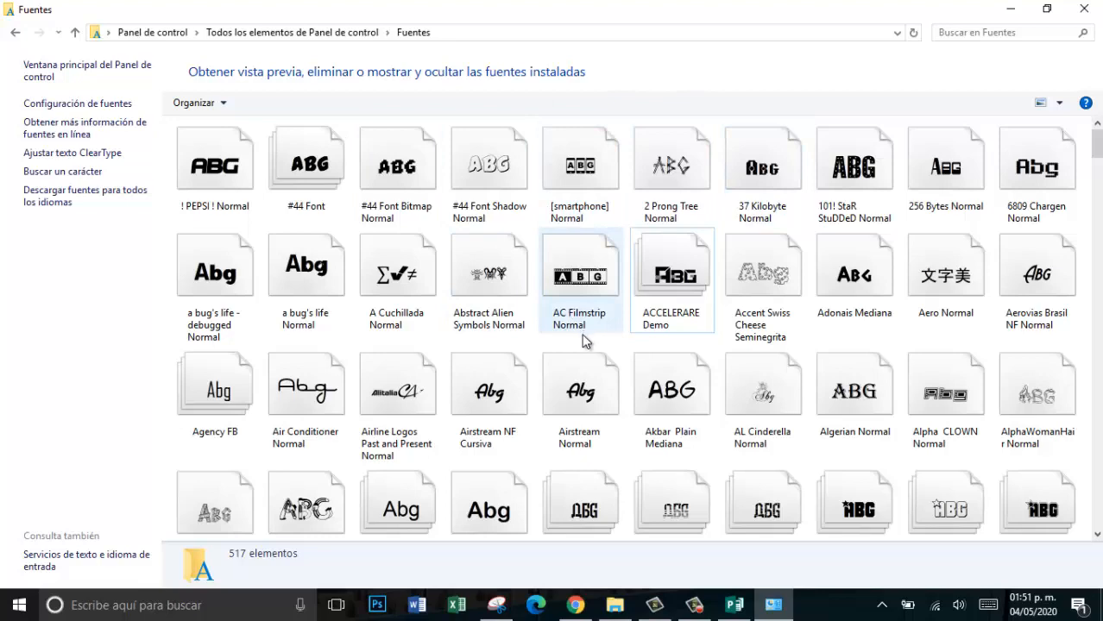
- Open Descargas in the other File Explorer window, look through its files and return to the Descargas window sorted by date
left_click(618, 605)
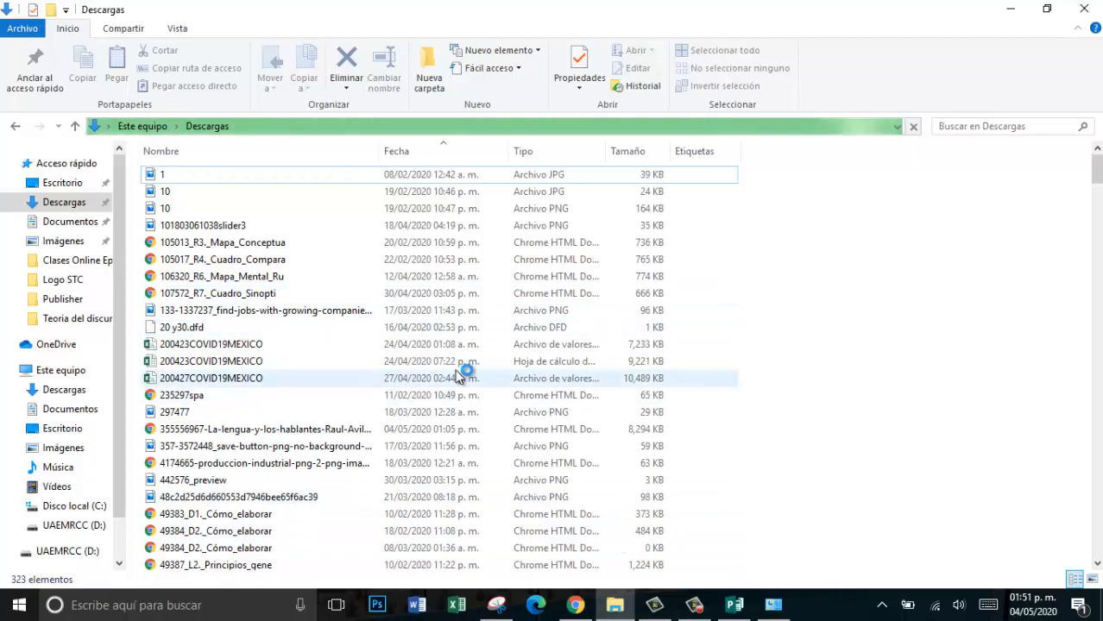
left_click(482, 345)
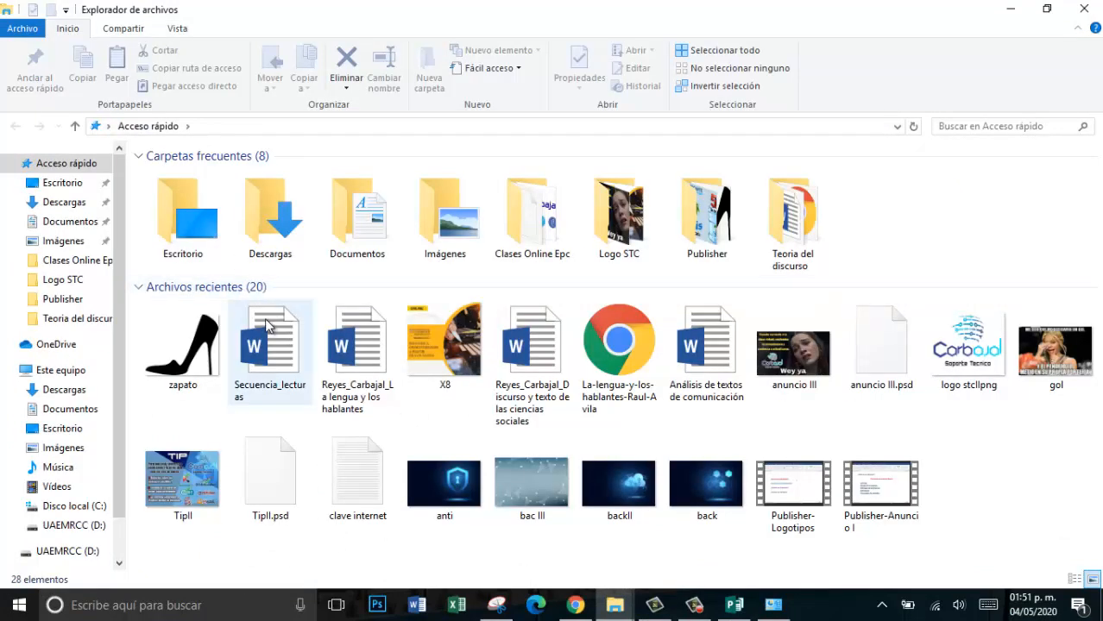
left_click(73, 392)
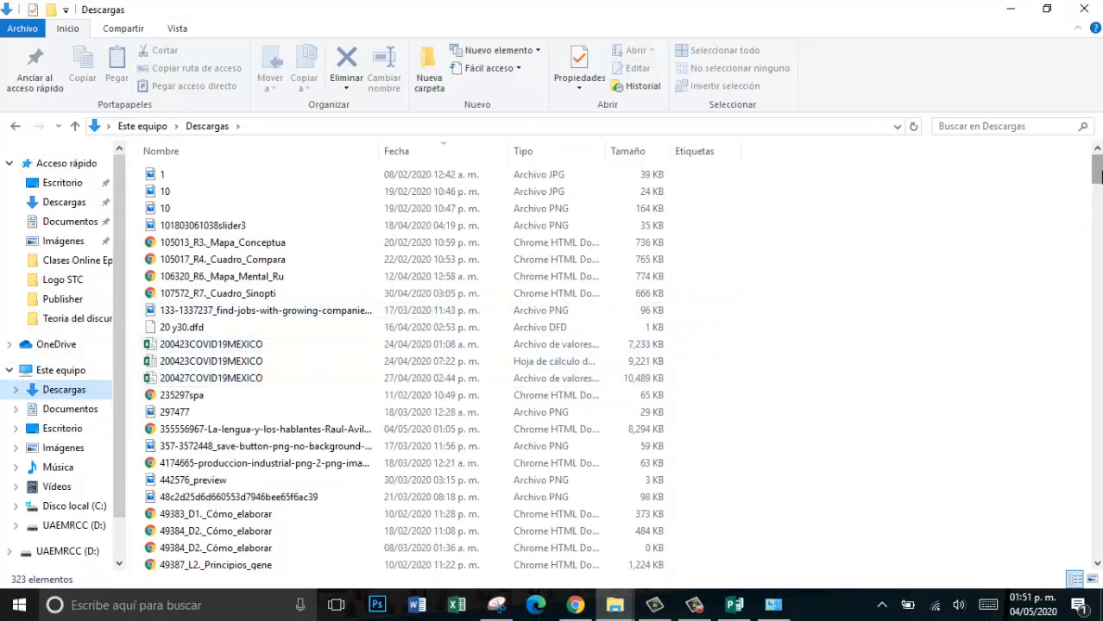
left_click_drag(1097, 173, 1097, 520)
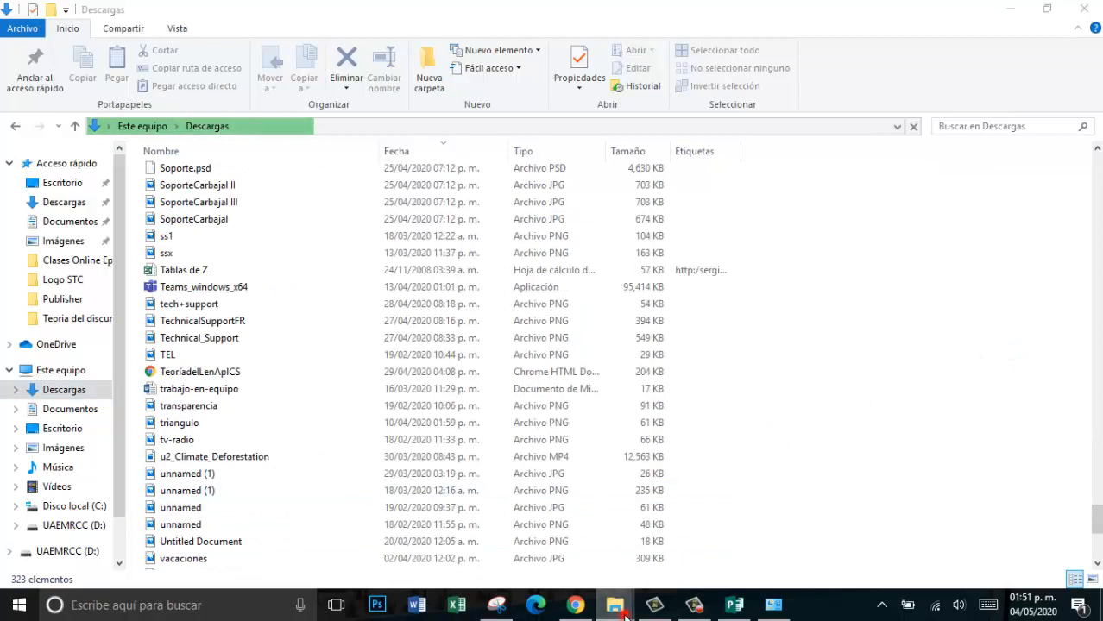
mouse_move(625, 611)
left_click(594, 555)
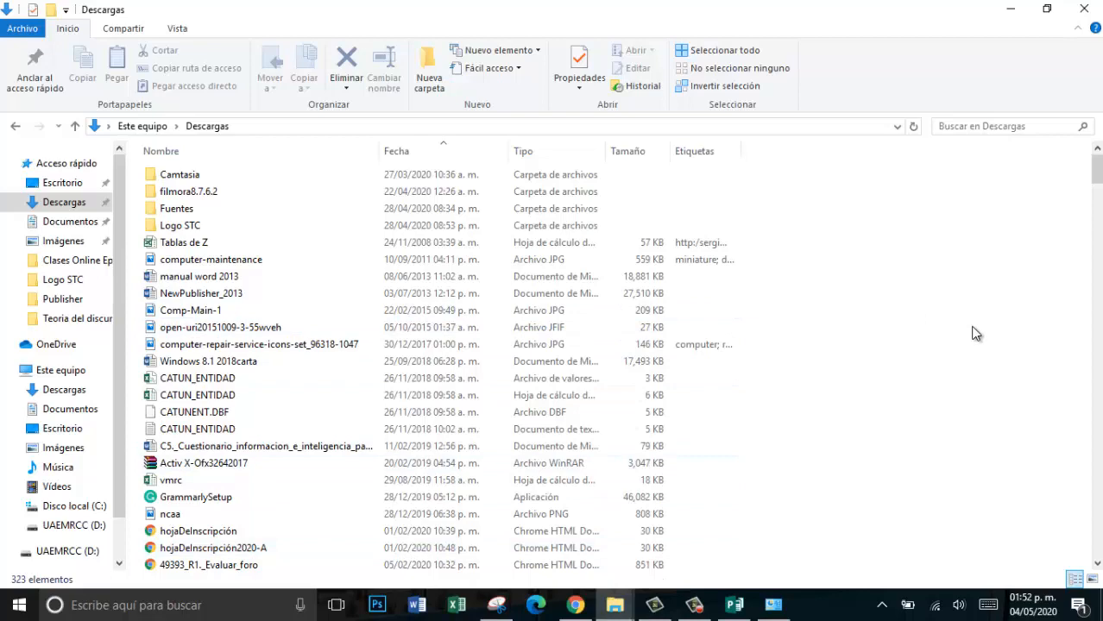
- Extract the vesta-night, motion-picture and admiration-pains archives directly into Descargas, replacing all existing files
left_click_drag(1101, 181, 1097, 550)
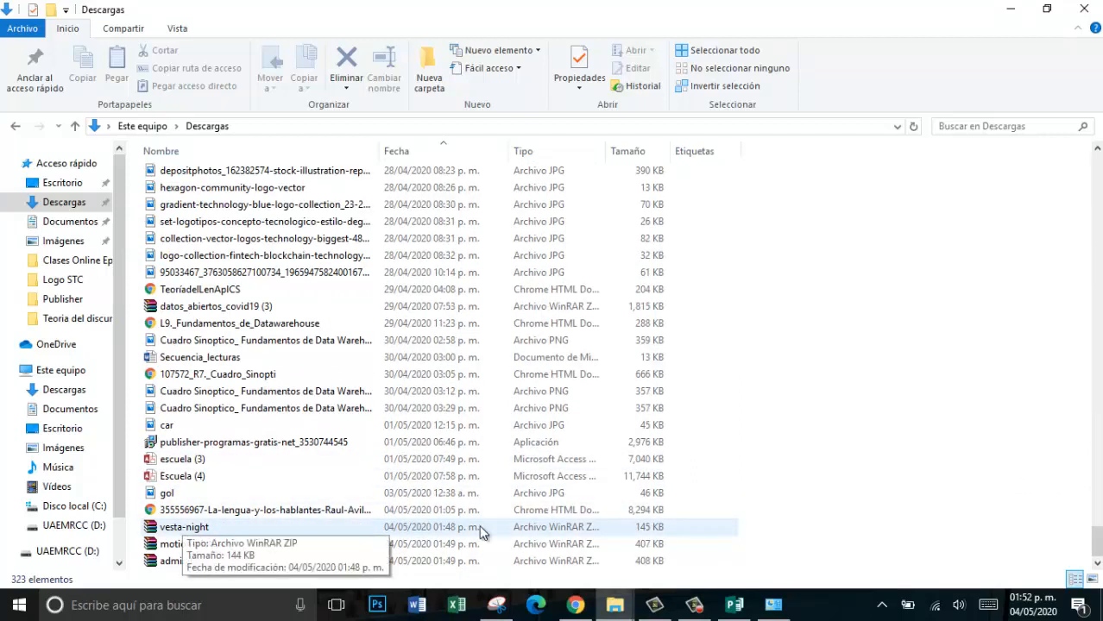
left_click_drag(707, 527, 300, 568)
right_click(278, 535)
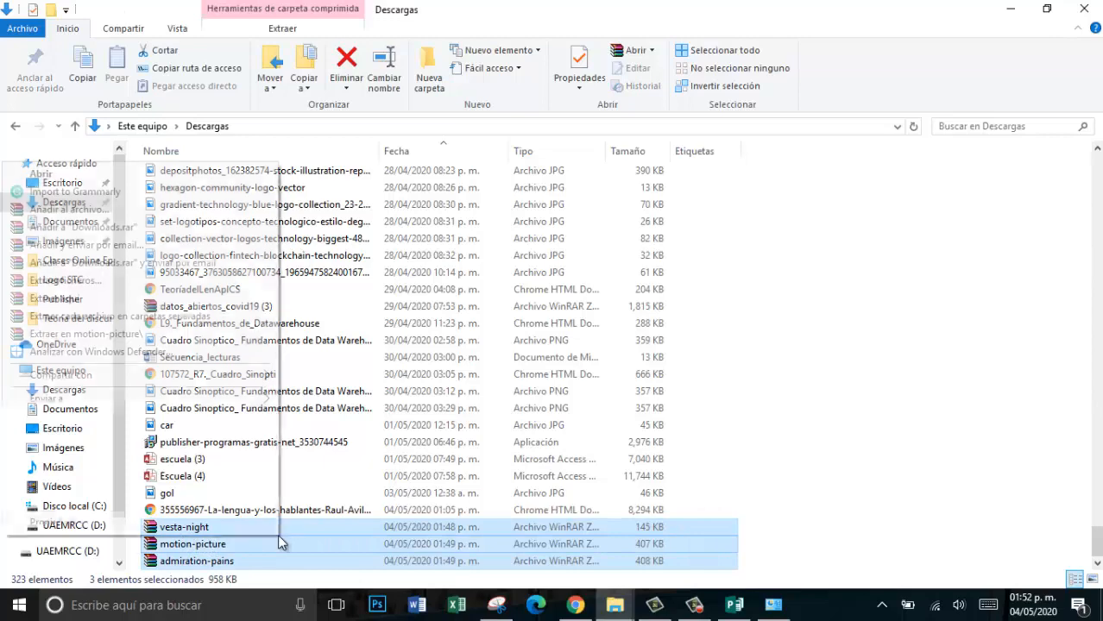
left_click(118, 298)
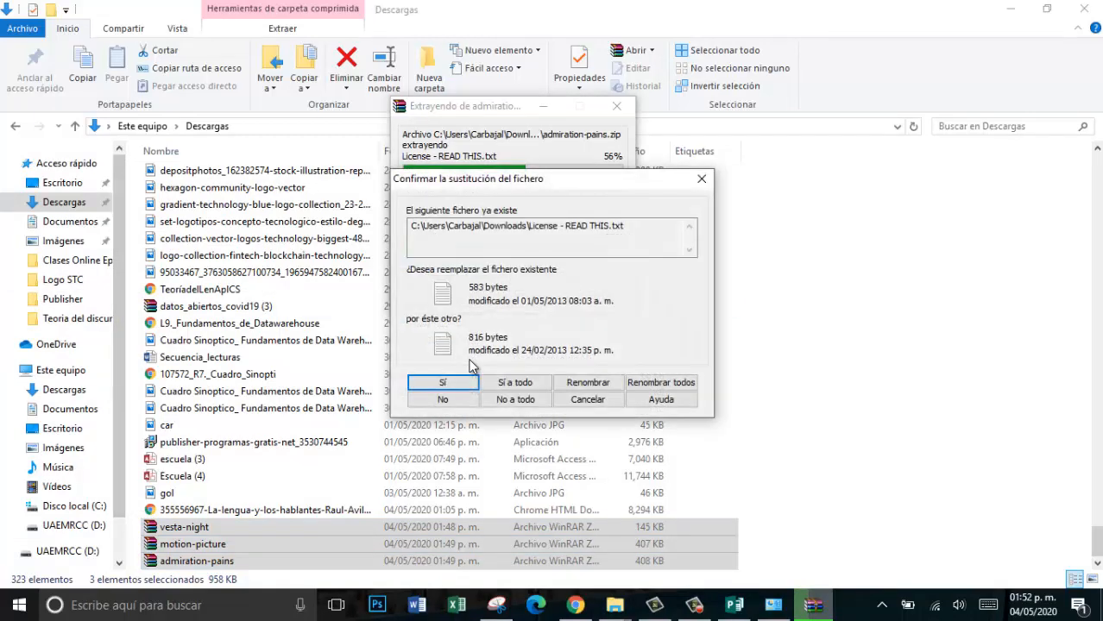
left_click(515, 385)
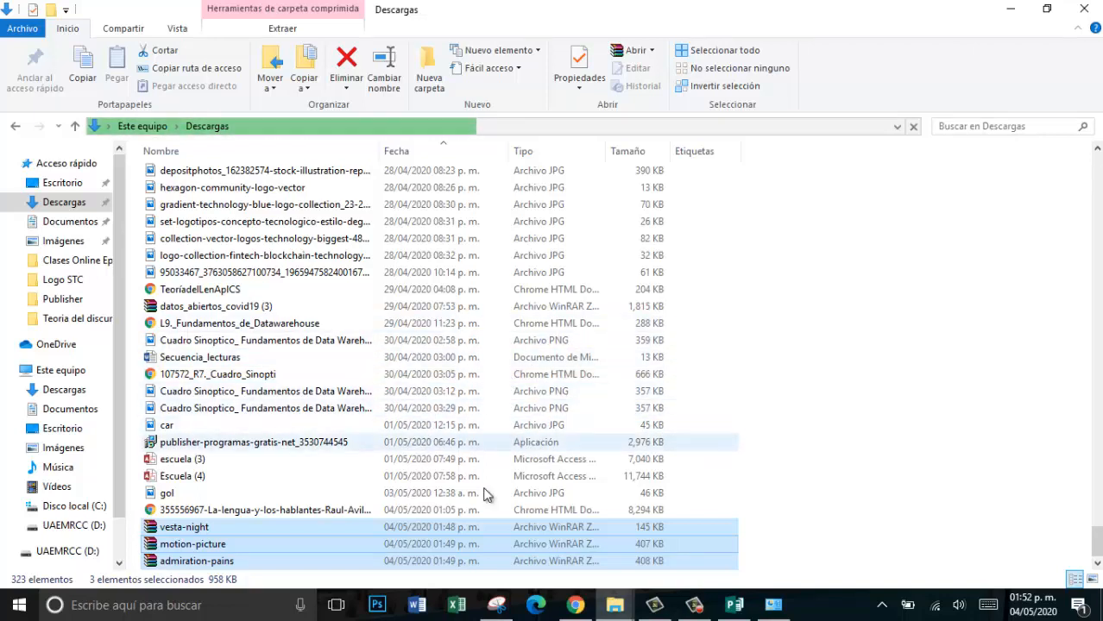
left_click(542, 555)
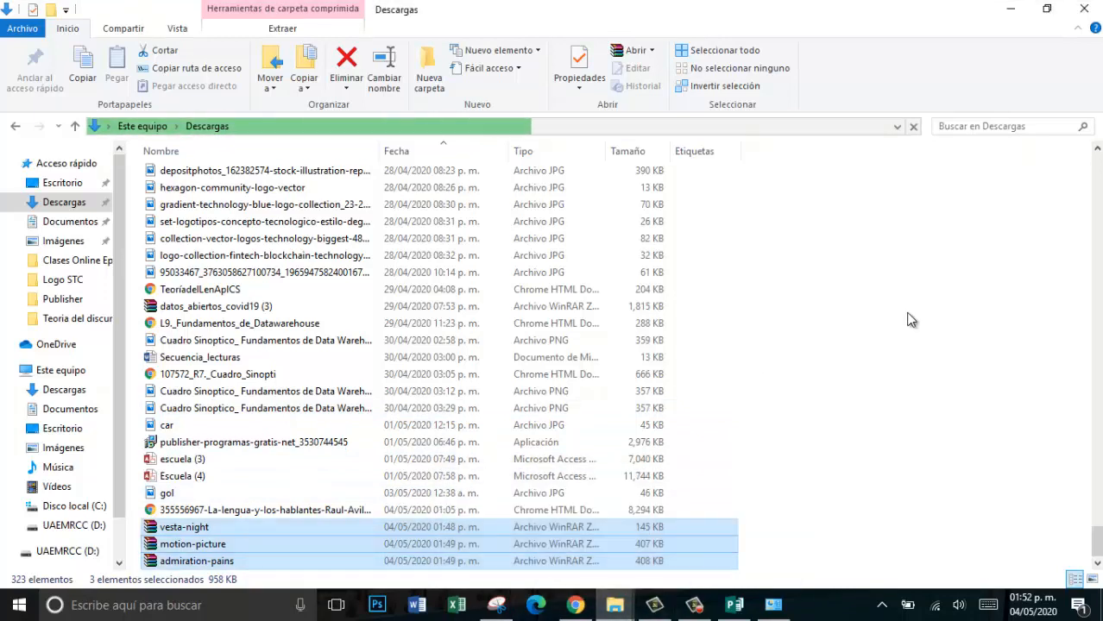
- Switch to the other Descargas window and open its Fuentes folder
left_click(614, 605)
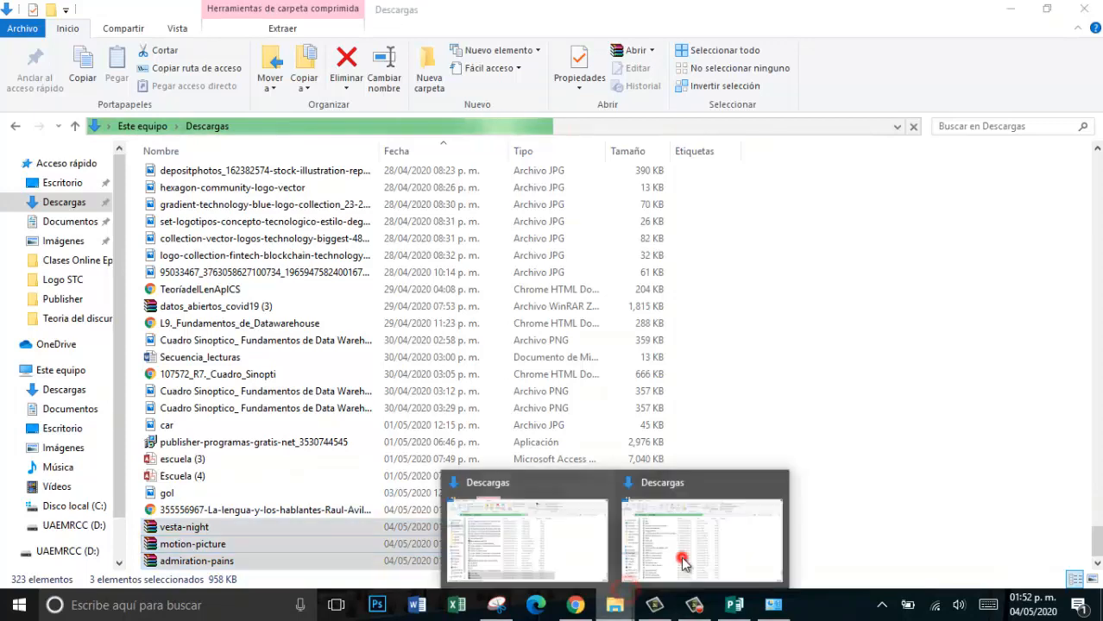
left_click(682, 562)
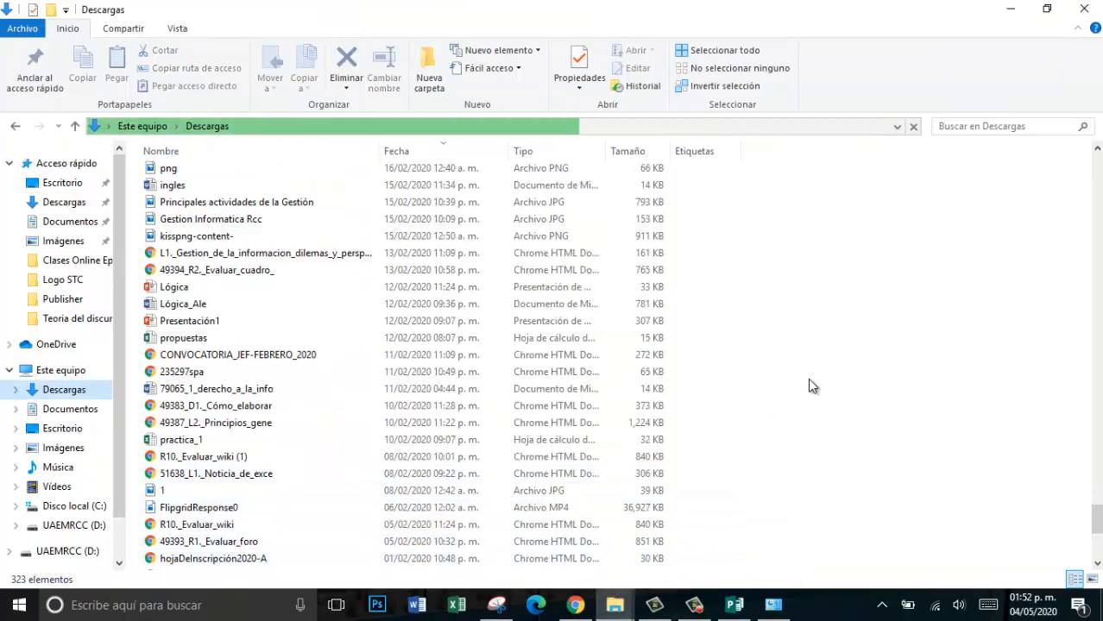
left_click_drag(1095, 513, 1078, 156)
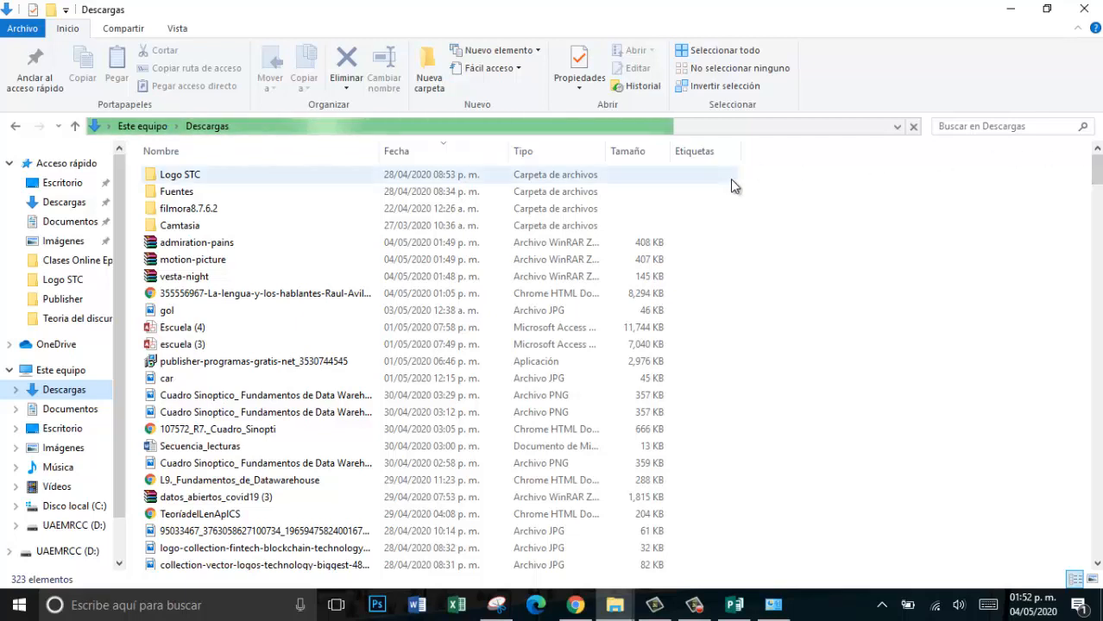
left_click(205, 193)
double_click(204, 193)
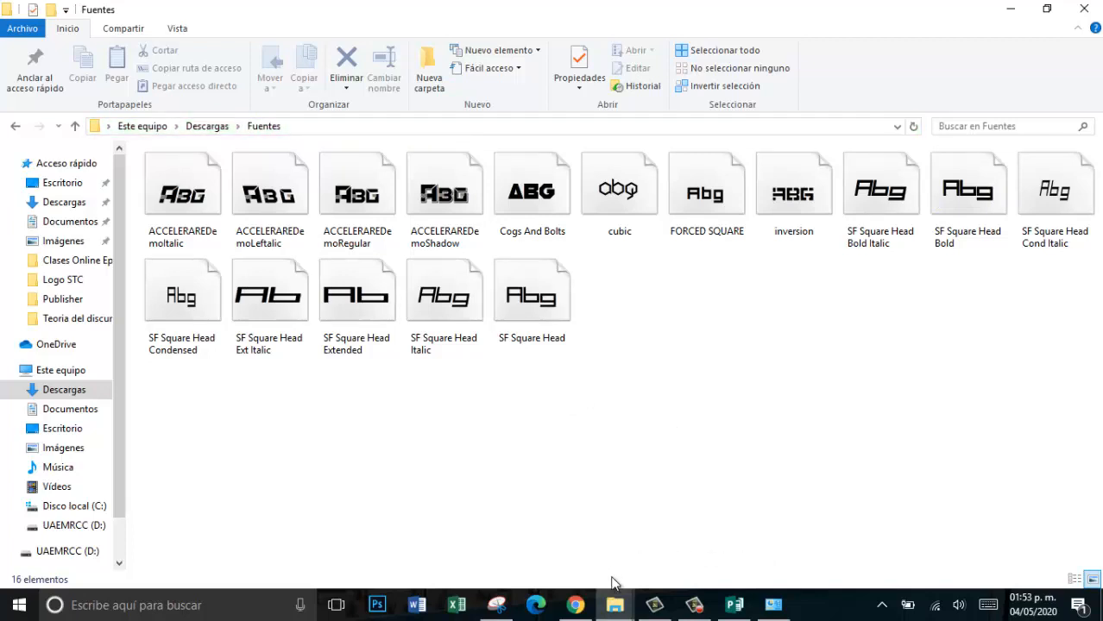
- Copy the vesta-night, motion-picture and admiration-pains archives from Descargas into the Fuentes folder
mouse_move(610, 610)
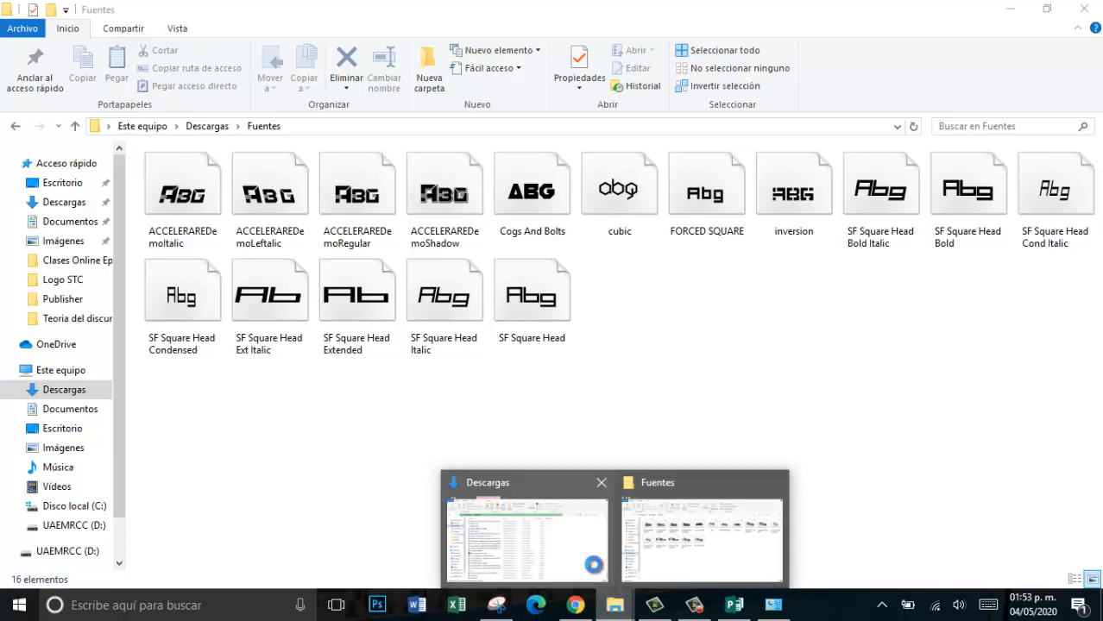
left_click(589, 561)
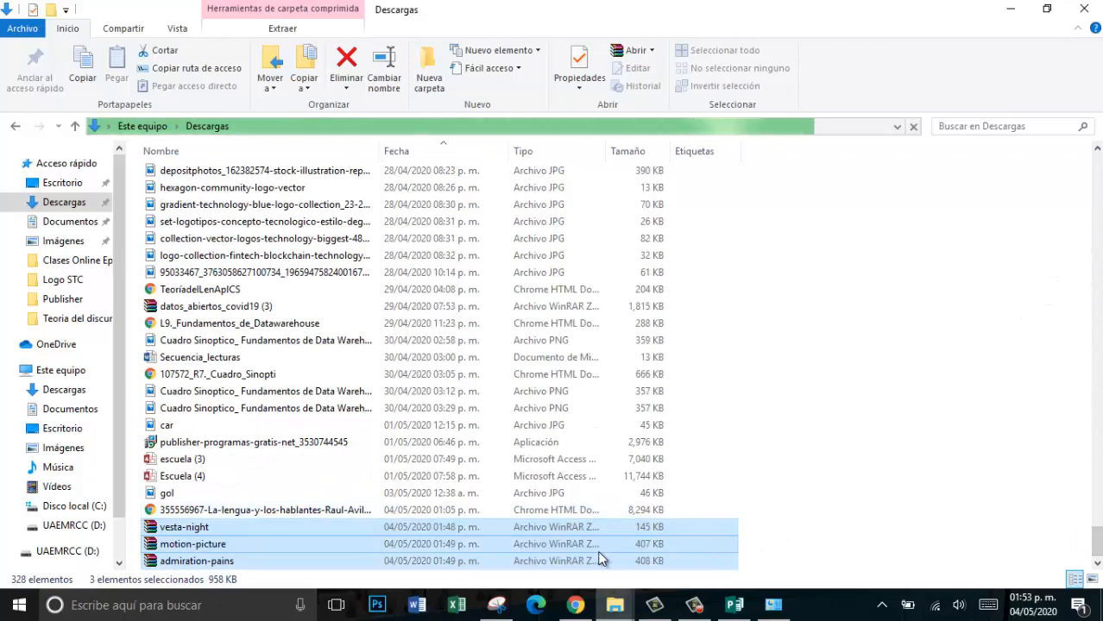
right_click(490, 544)
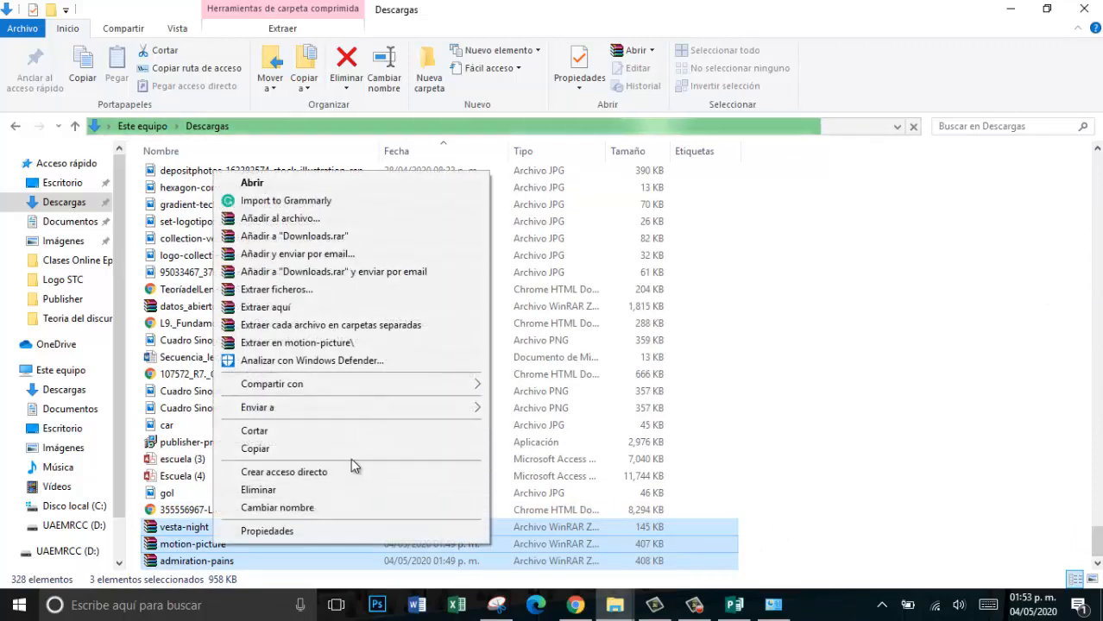
left_click(295, 451)
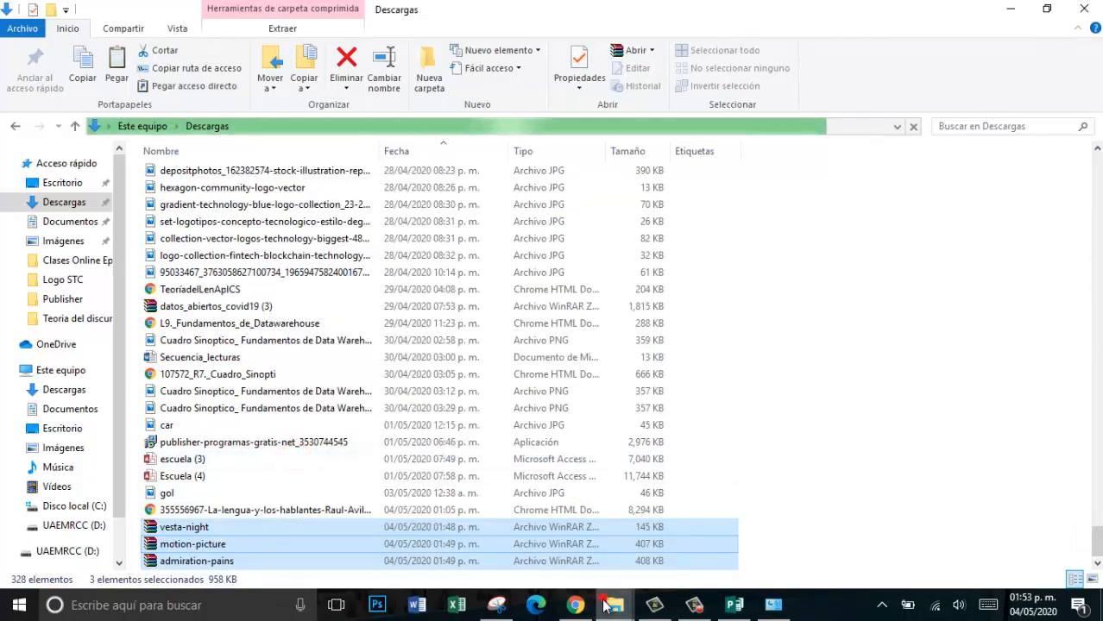
left_click(643, 544)
right_click(716, 354)
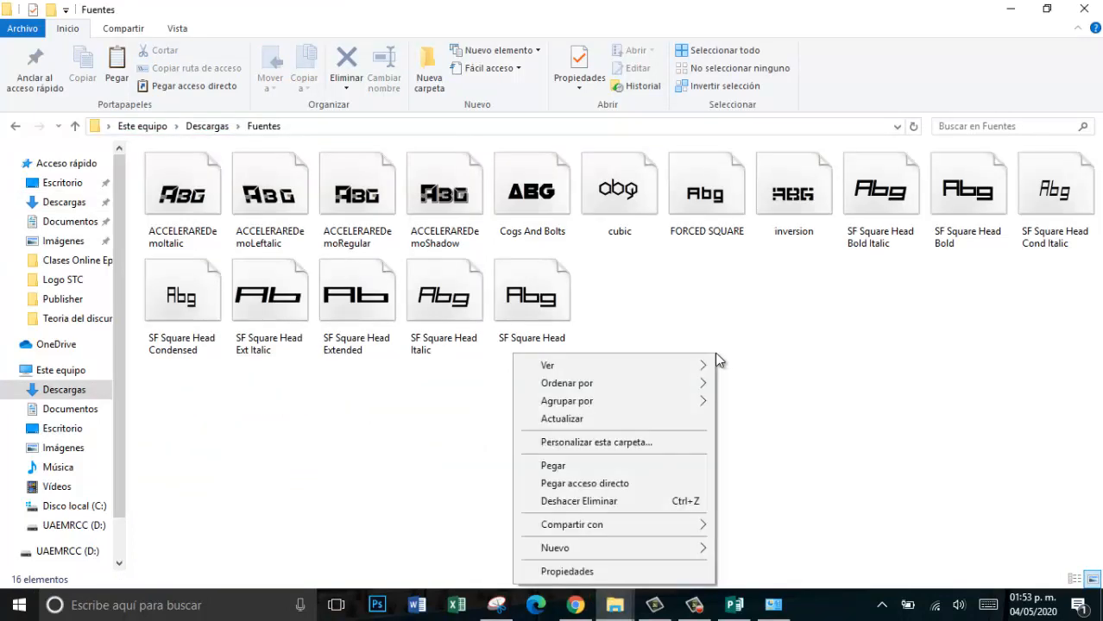
left_click(612, 465)
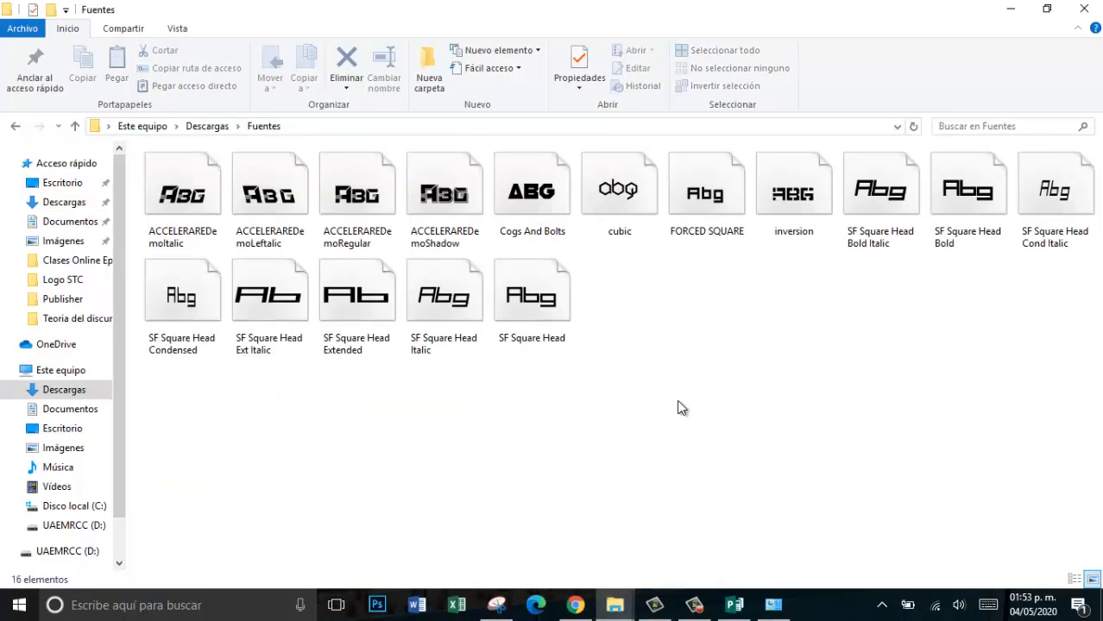
- Extract the three pasted archives directly into the Fuentes folder, replacing all existing files
right_click(695, 299)
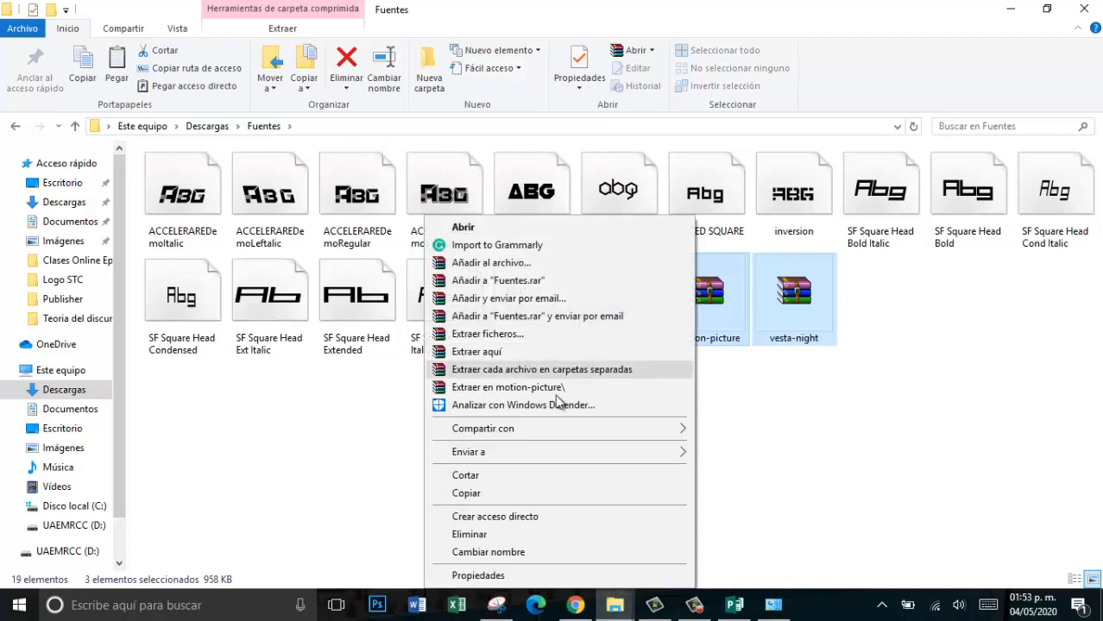
left_click(507, 354)
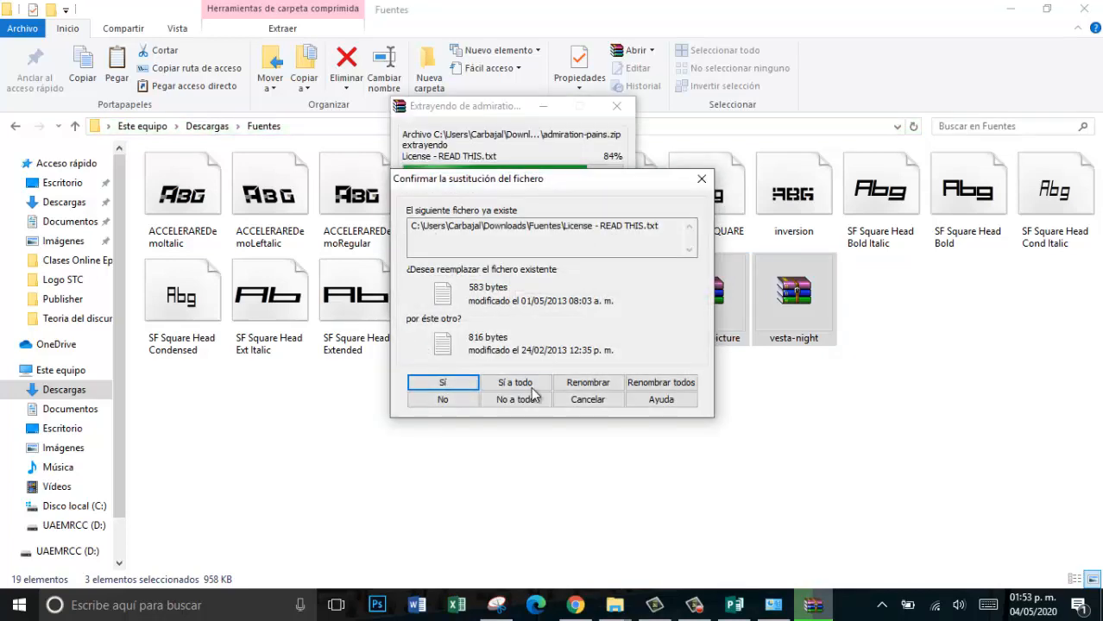
left_click(535, 386)
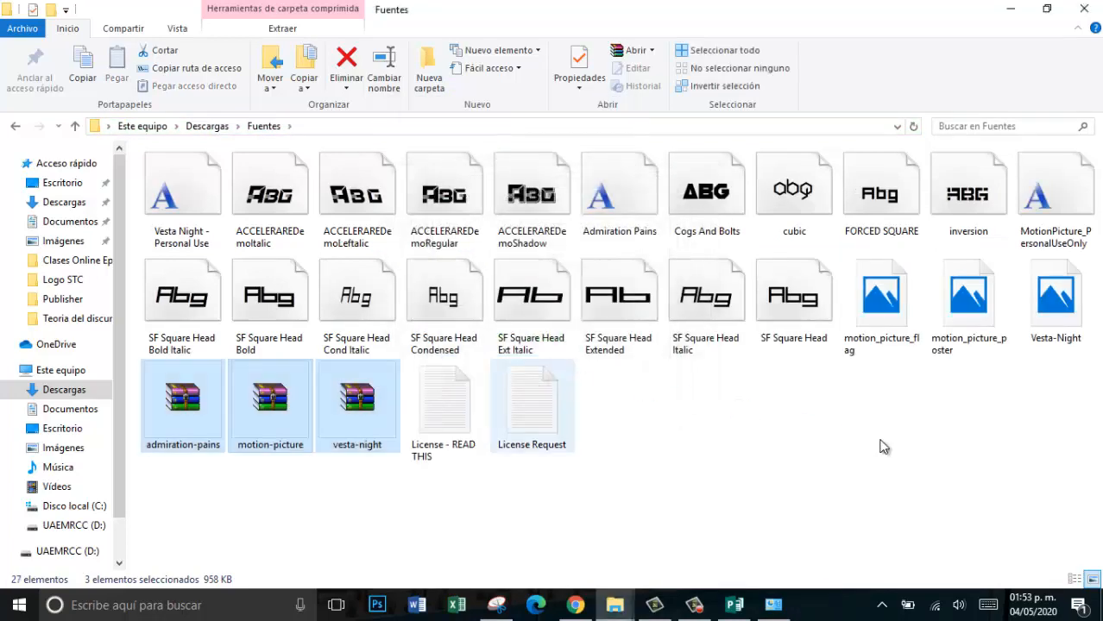
left_click(806, 466)
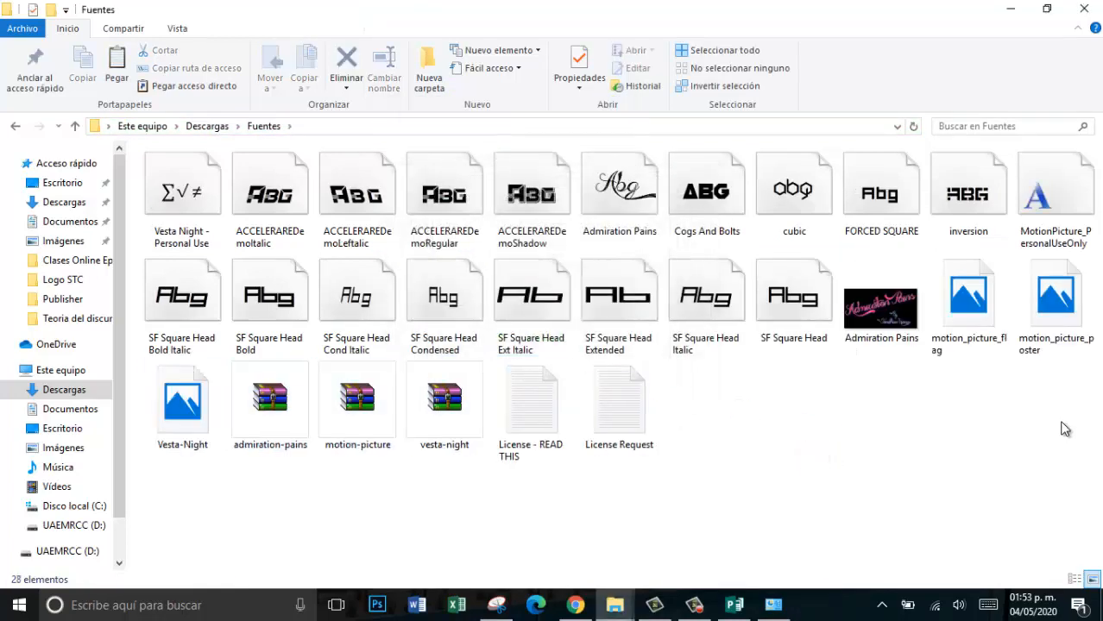
- Sort the files in Fuentes by modification date, newest first, and show them as large thumbnails
left_click_drag(1062, 421, 914, 315)
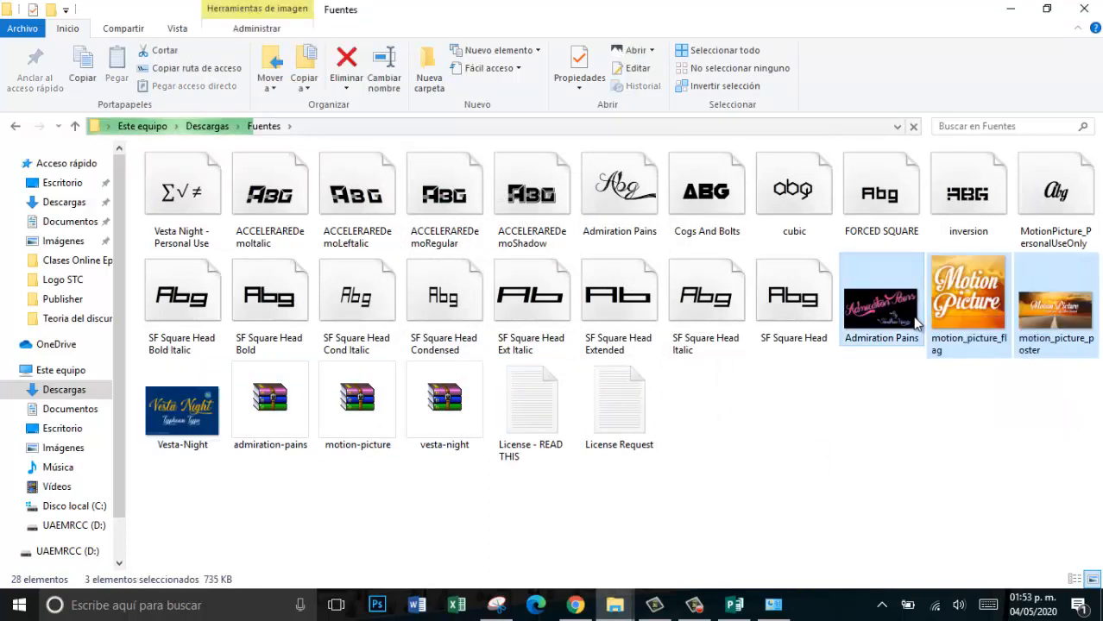
left_click(952, 433)
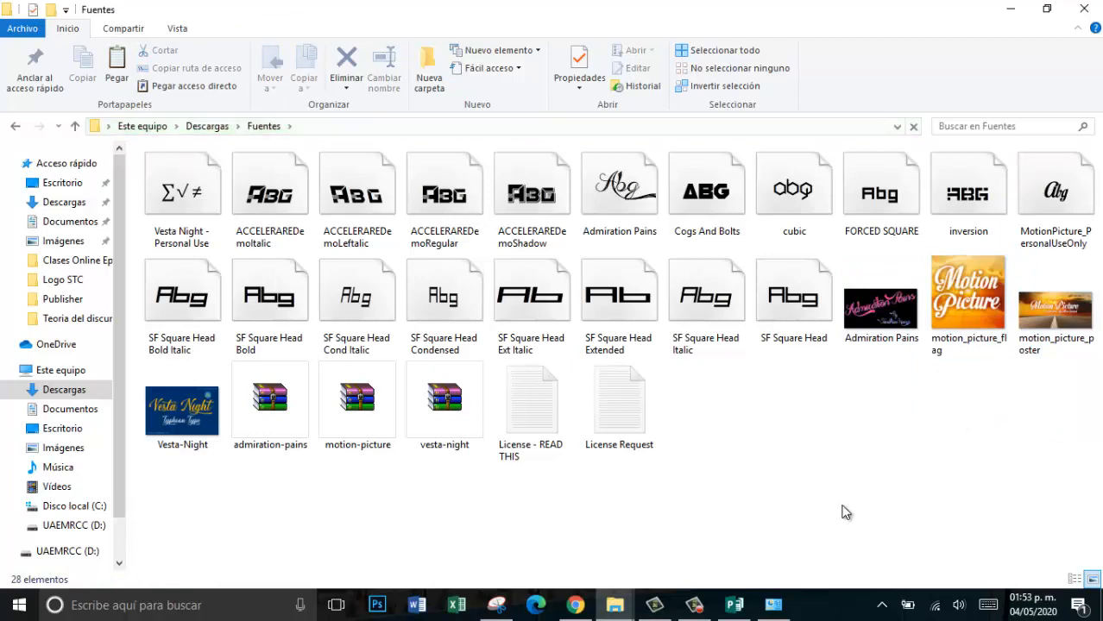
left_click(1074, 580)
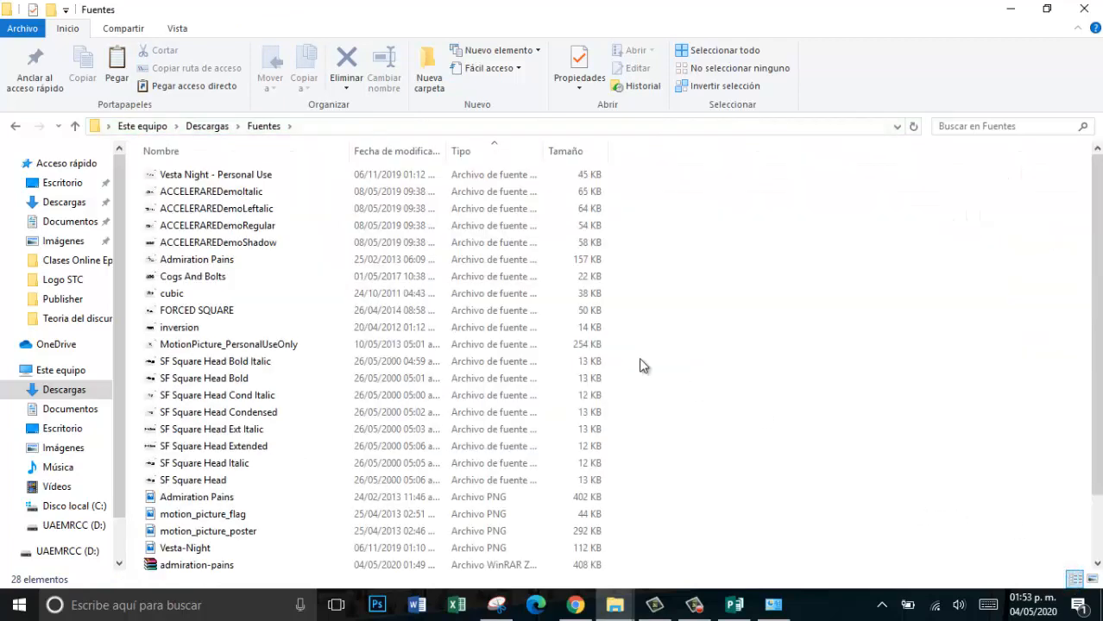
left_click(413, 151)
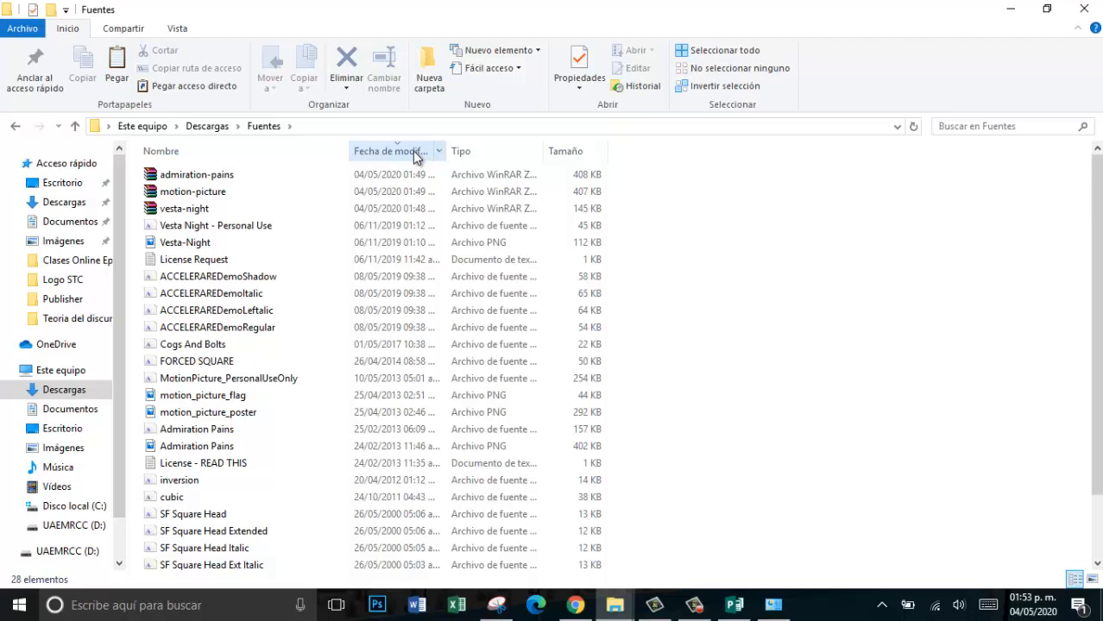
left_click(1095, 581)
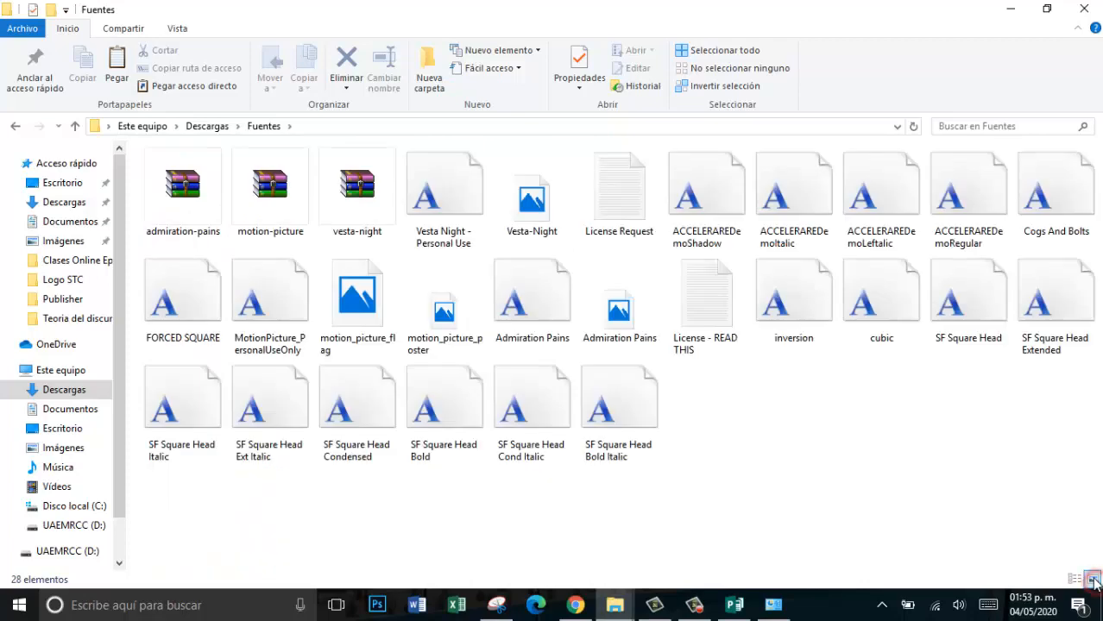
- Delete the admiration-pains, vesta-night and motion-picture archives from the Fuentes folder
left_click(198, 203)
key("Delete")
left_click(276, 209)
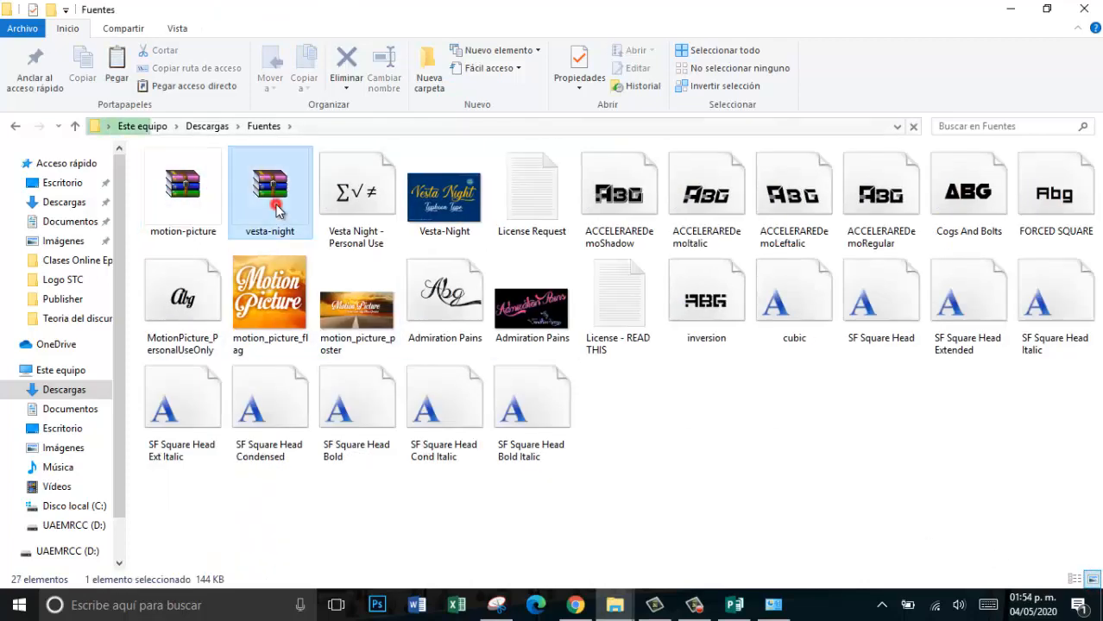
key("Delete")
left_click(216, 207)
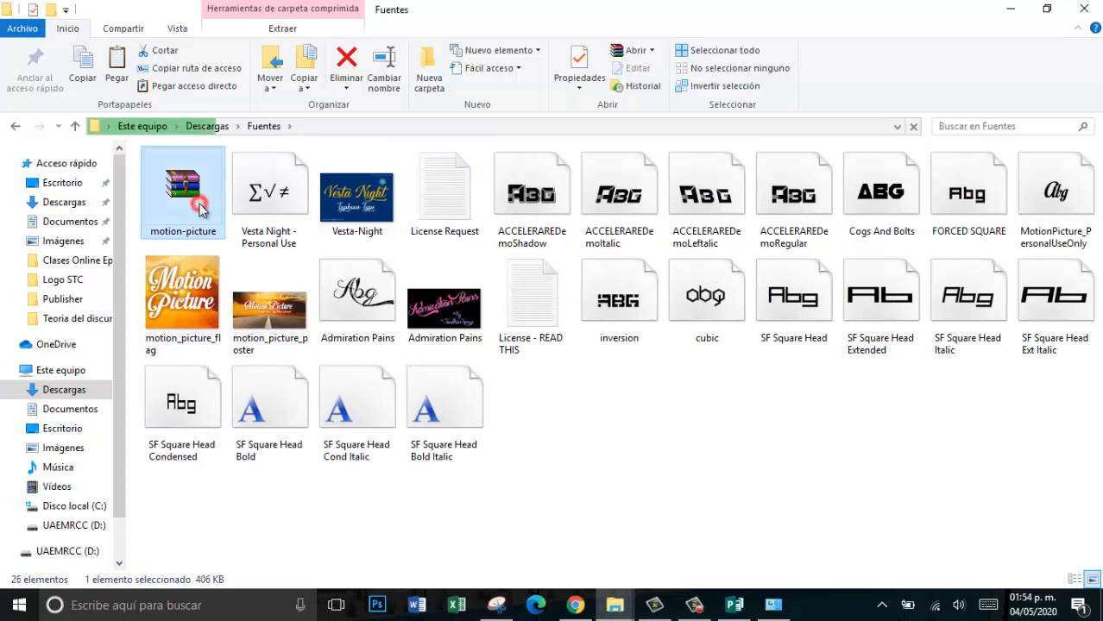
key("Delete")
- Delete the Vesta-Night, motion_picture_flag, motion_picture_poster and Admiration Pains images and both license text files from Fuentes, keeping only the fonts
left_click(290, 229)
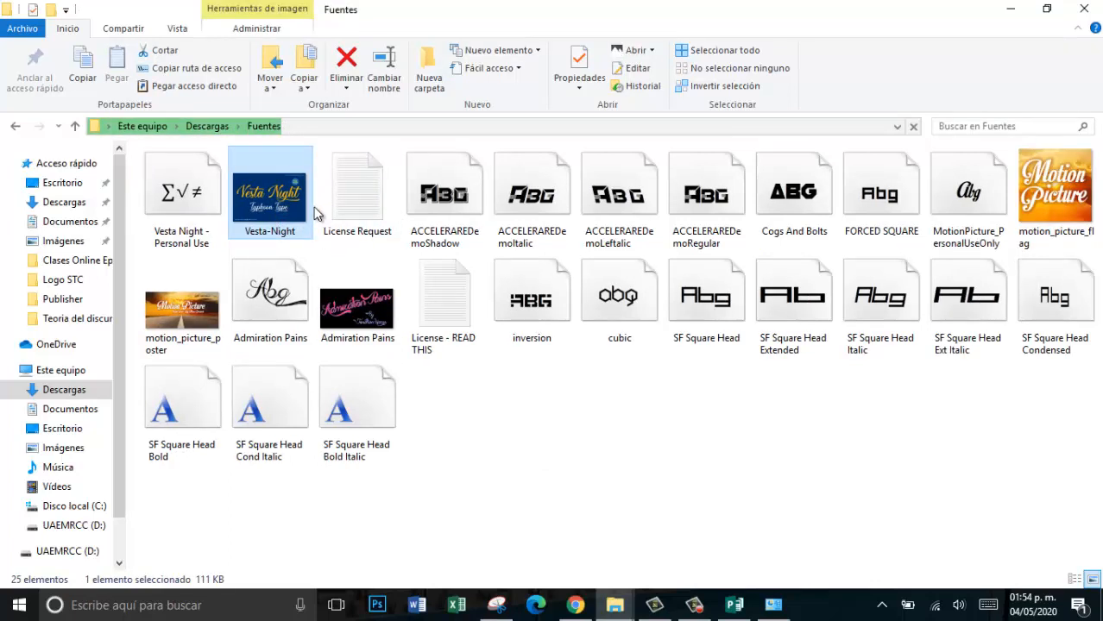
key("Delete")
left_click(292, 216)
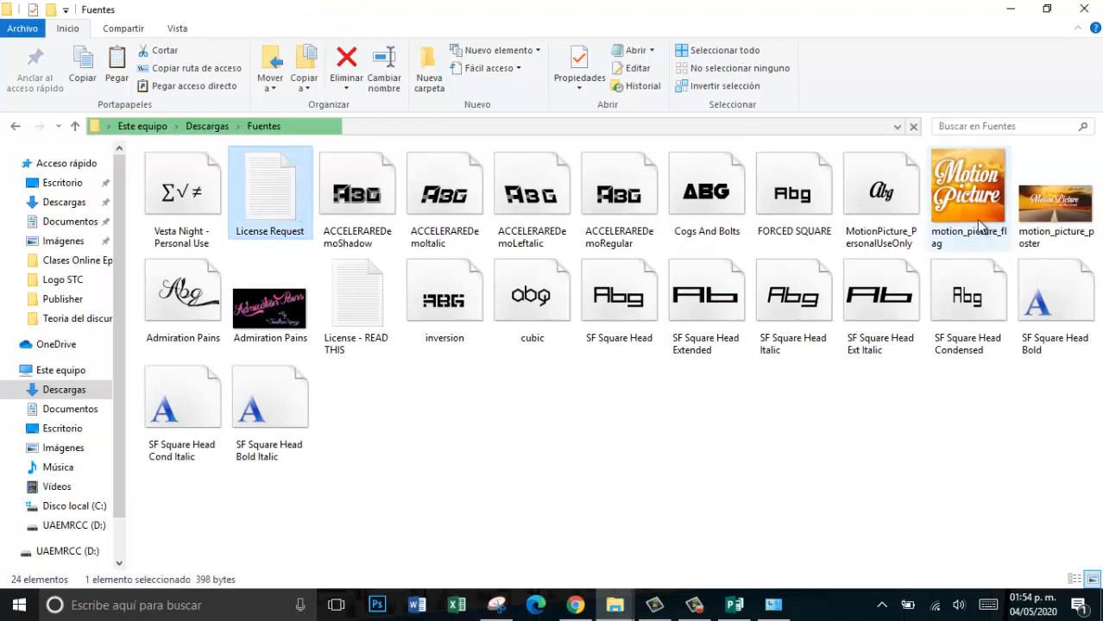
key("Delete")
left_click(898, 201)
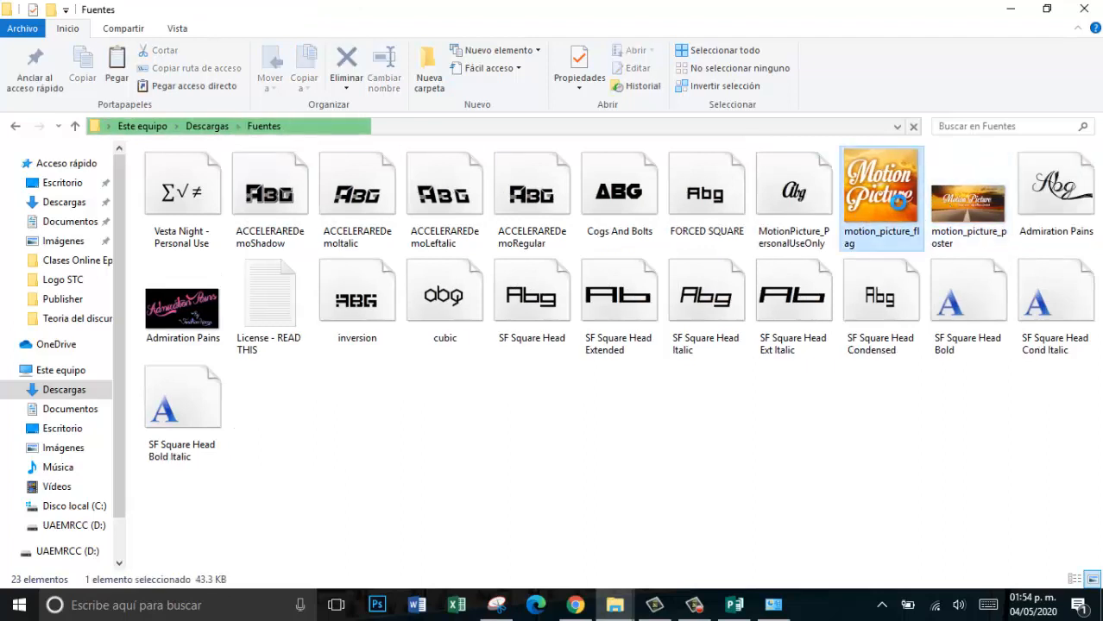
key("Delete")
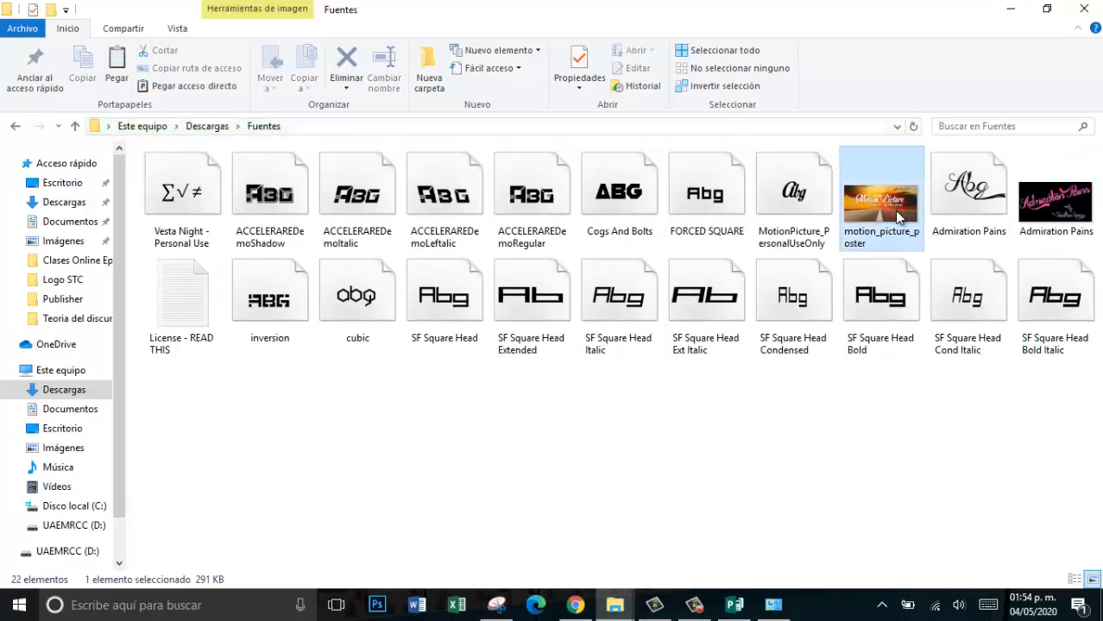
key("Delete")
left_click(982, 223)
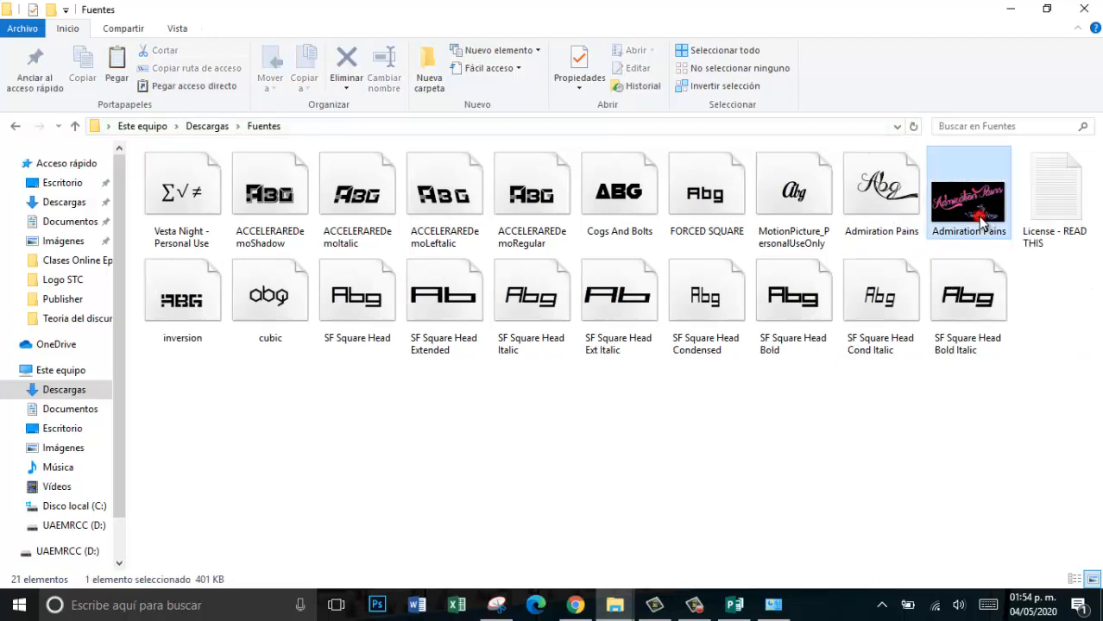
key("Delete")
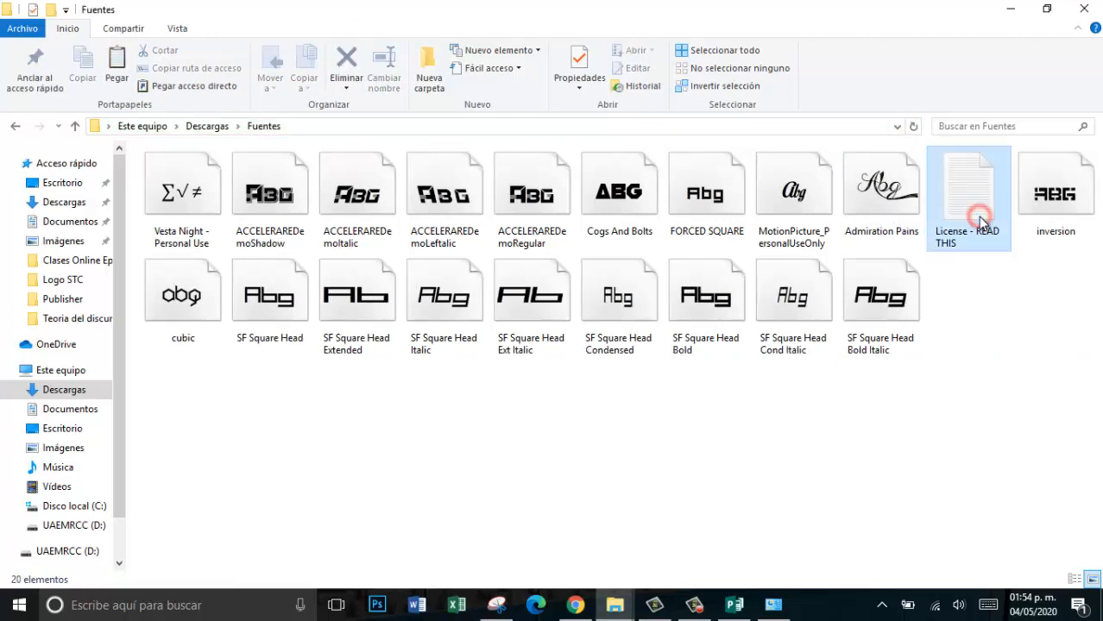
key("Delete")
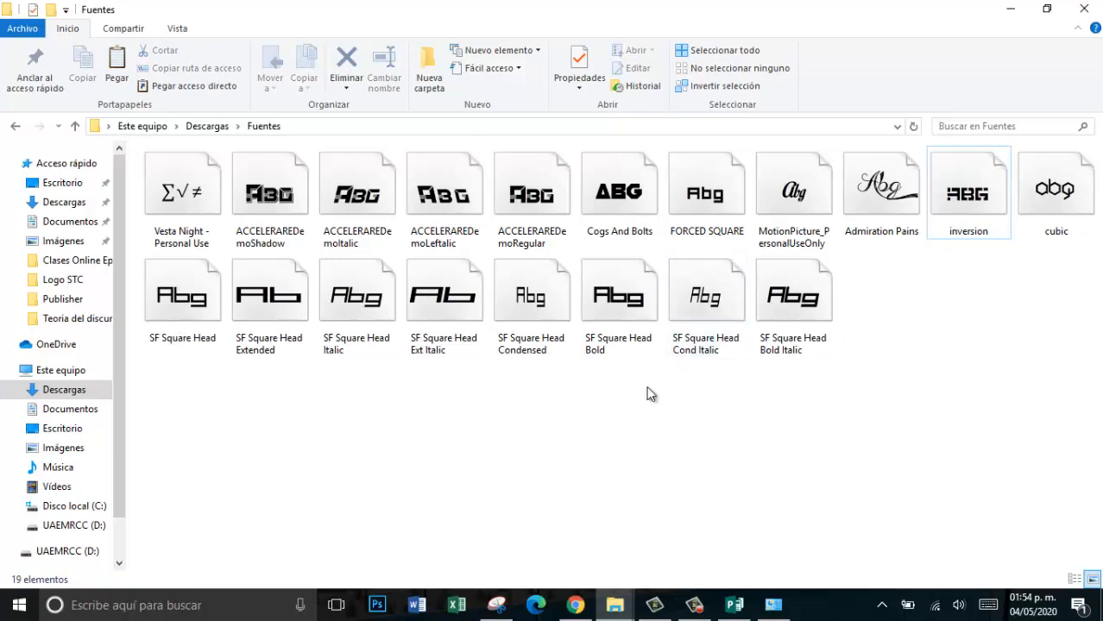
- Select the Vesta Night, MotionPicture and Admiration Pains fonts in the downloaded Fuentes folder, and switch to the Windows installed-fonts window
mouse_move(614, 607)
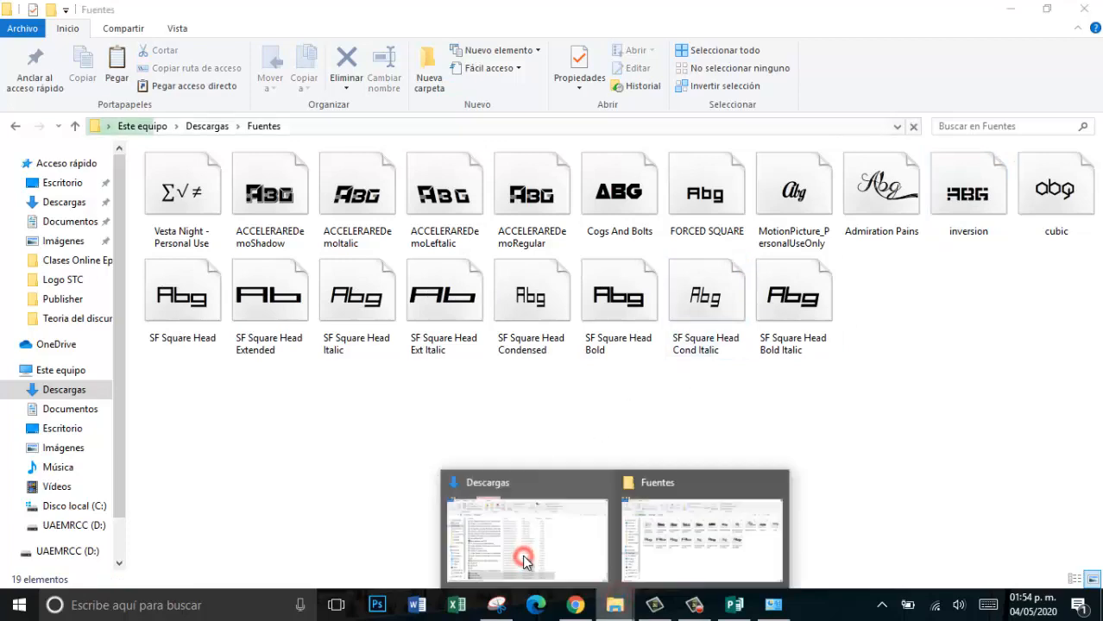
left_click(522, 555)
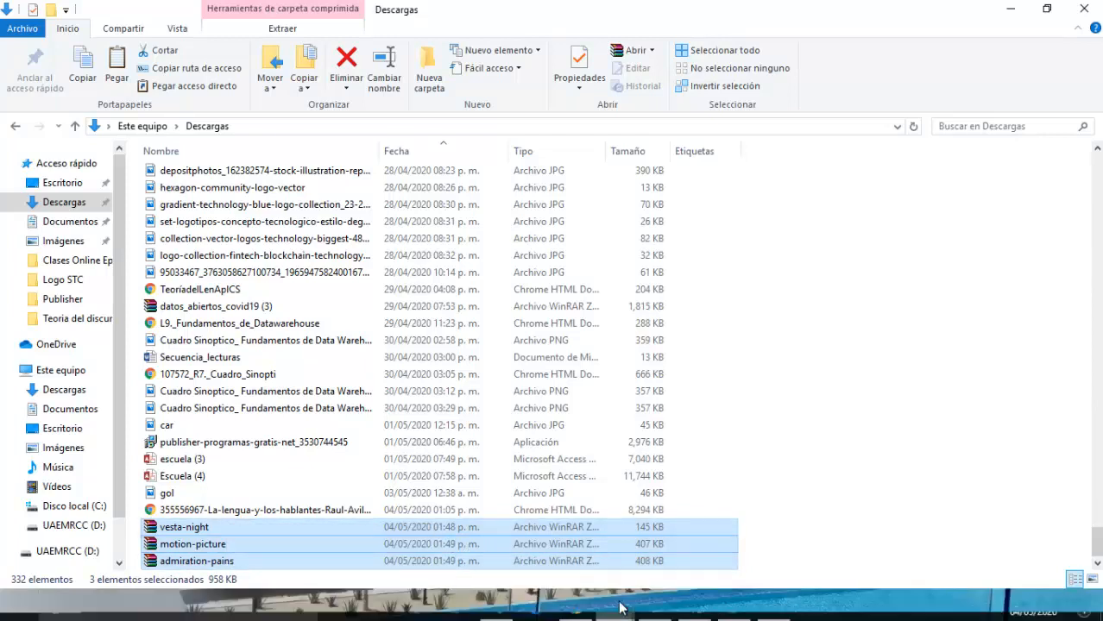
mouse_move(614, 605)
left_click(637, 556)
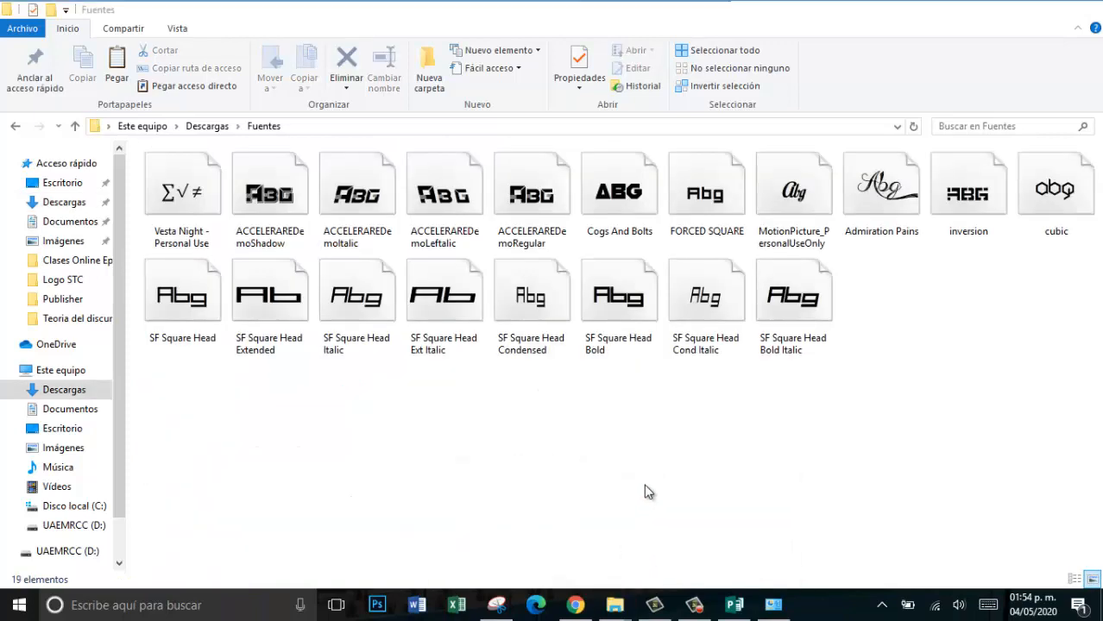
left_click(191, 199)
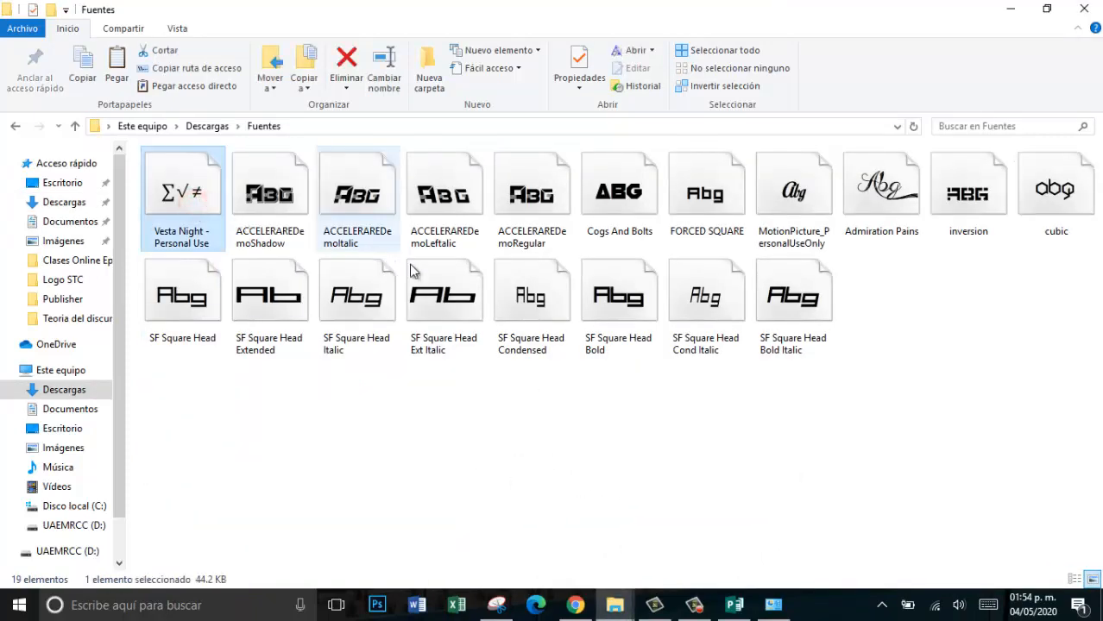
left_click(872, 172, "ctrl")
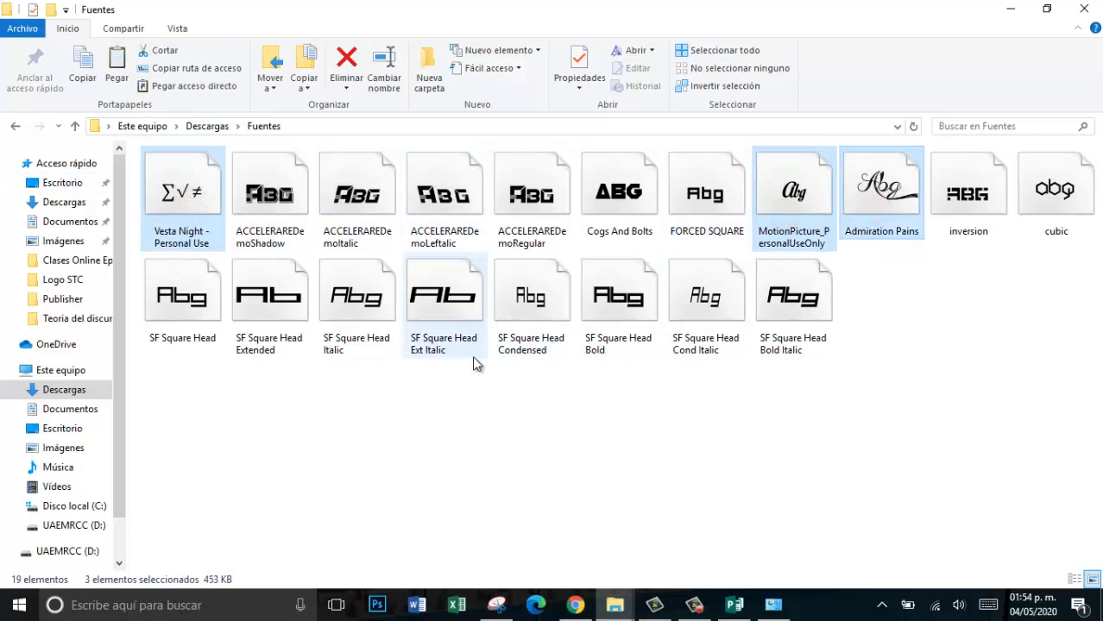
left_click(614, 609)
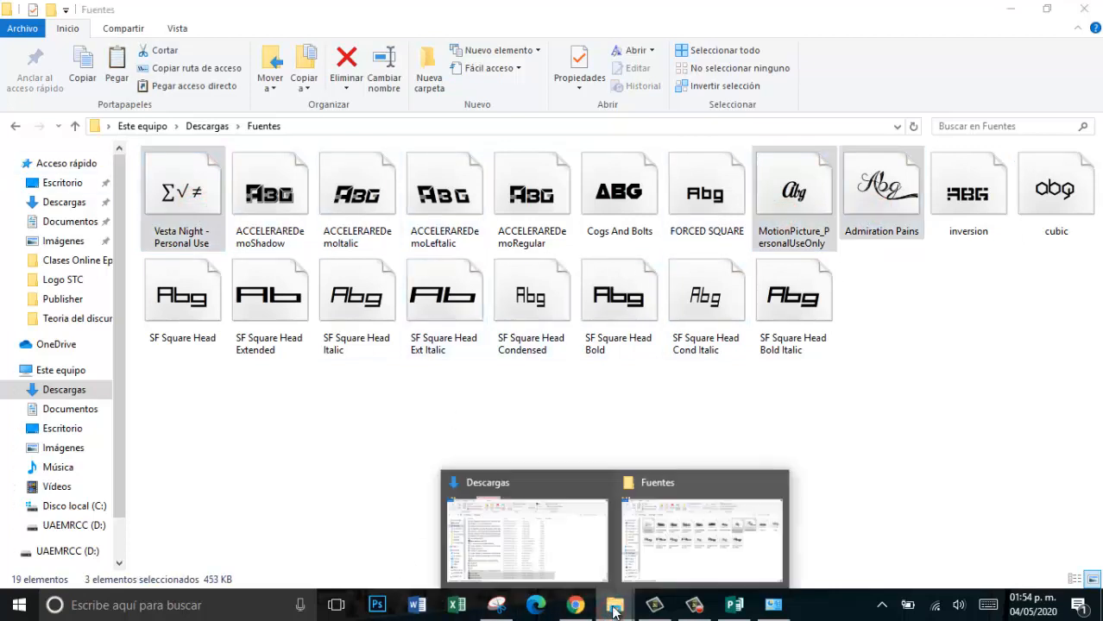
left_click(635, 566)
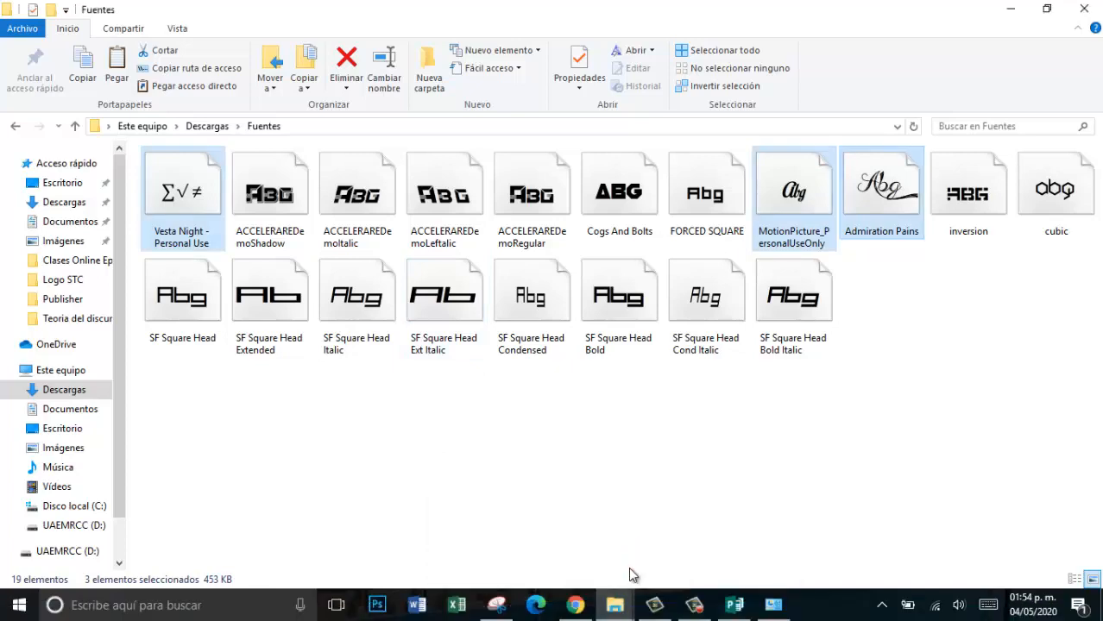
left_click(774, 605)
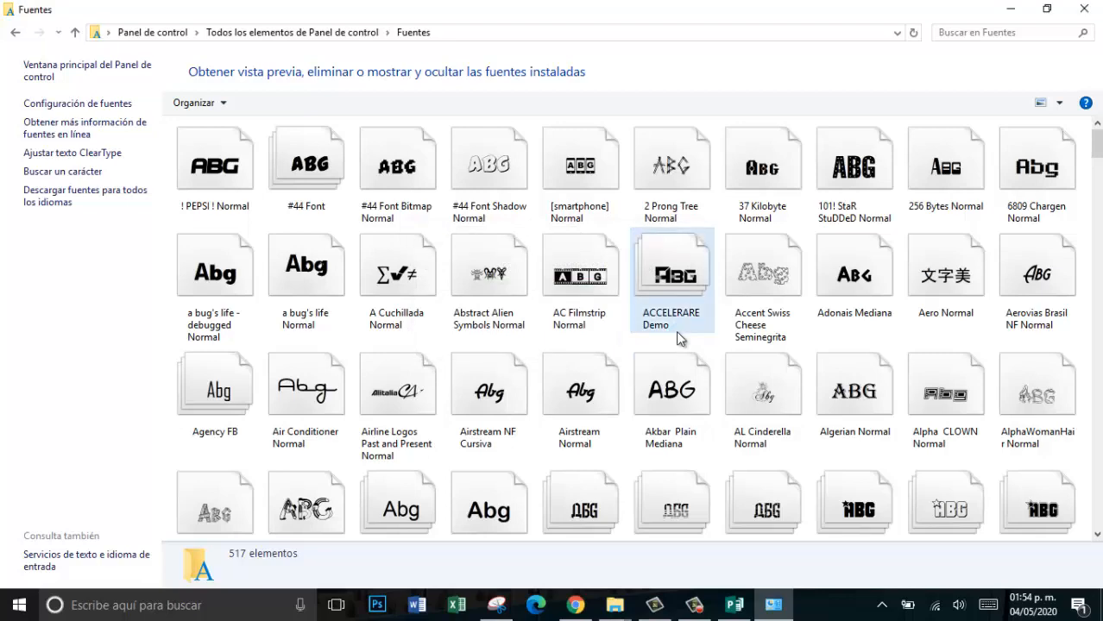
- Switch to Publisher and change the font of the "Zapateria" WordArt title to Admiration Pains
left_click(732, 605)
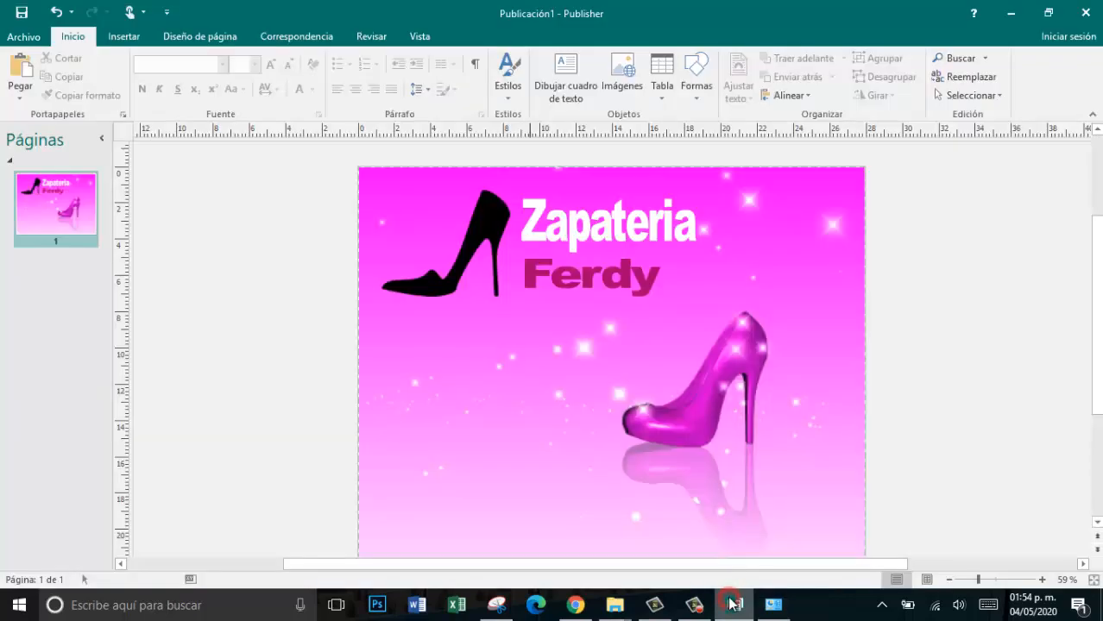
left_click(578, 239)
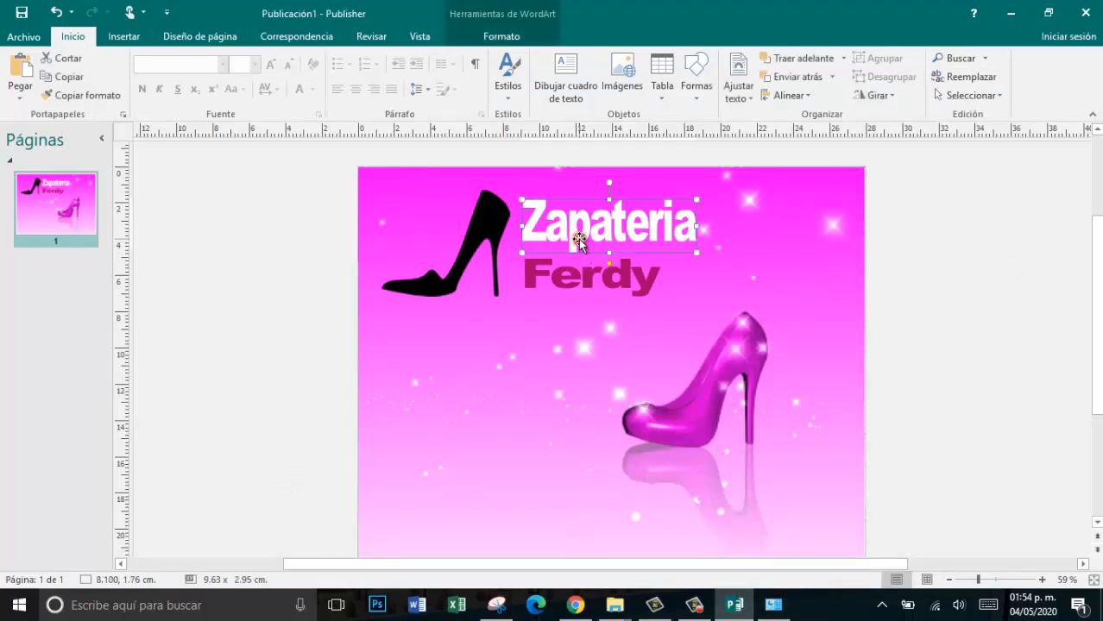
double_click(578, 239)
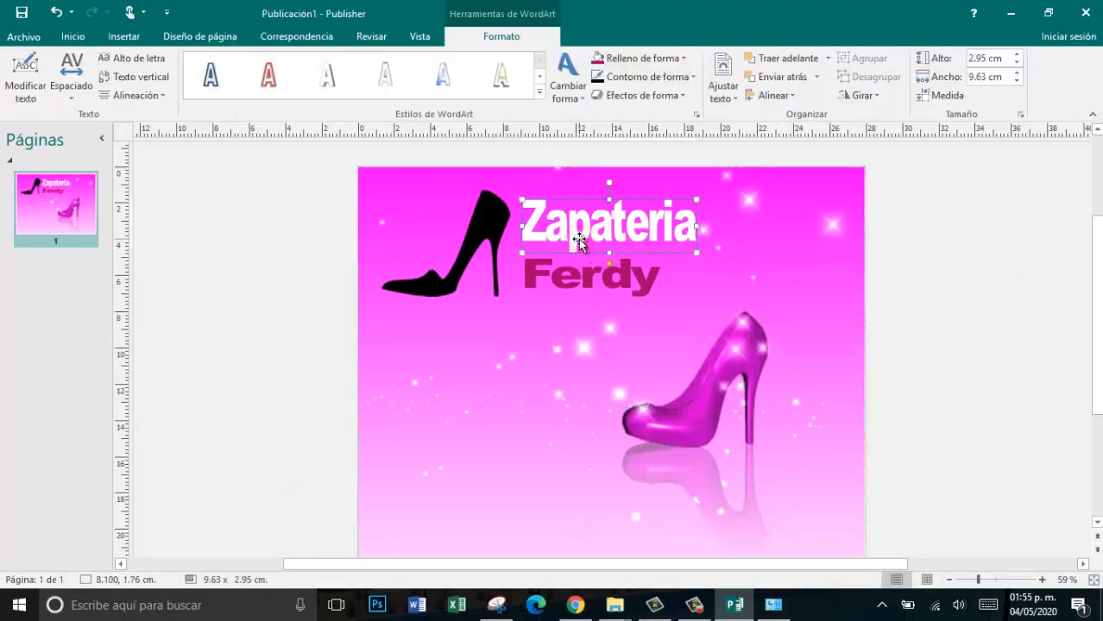
left_click(26, 86)
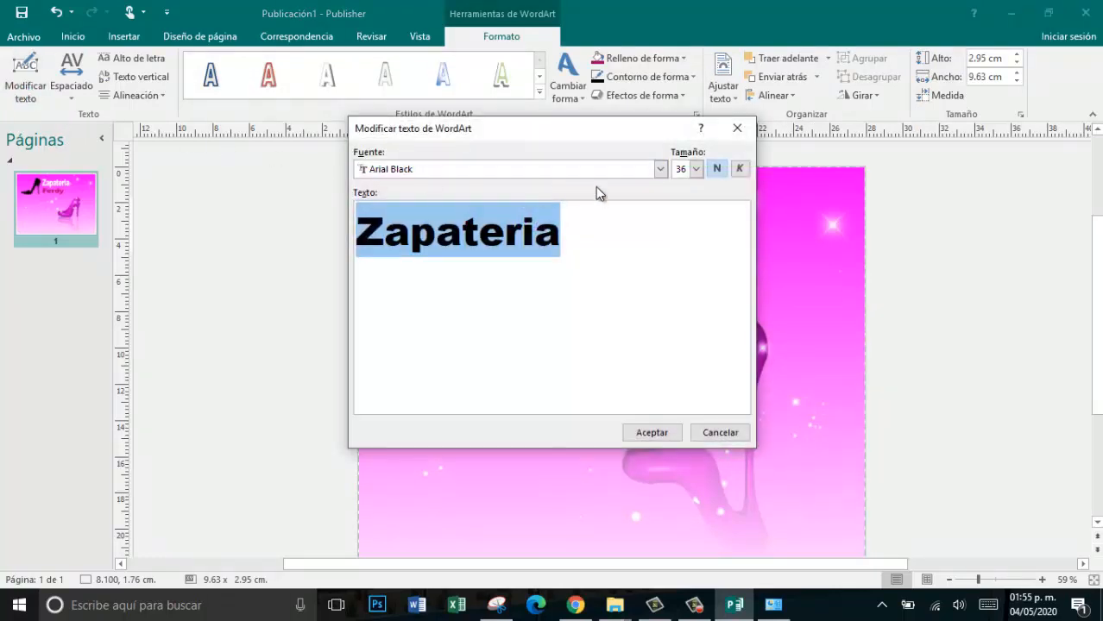
left_click(659, 169)
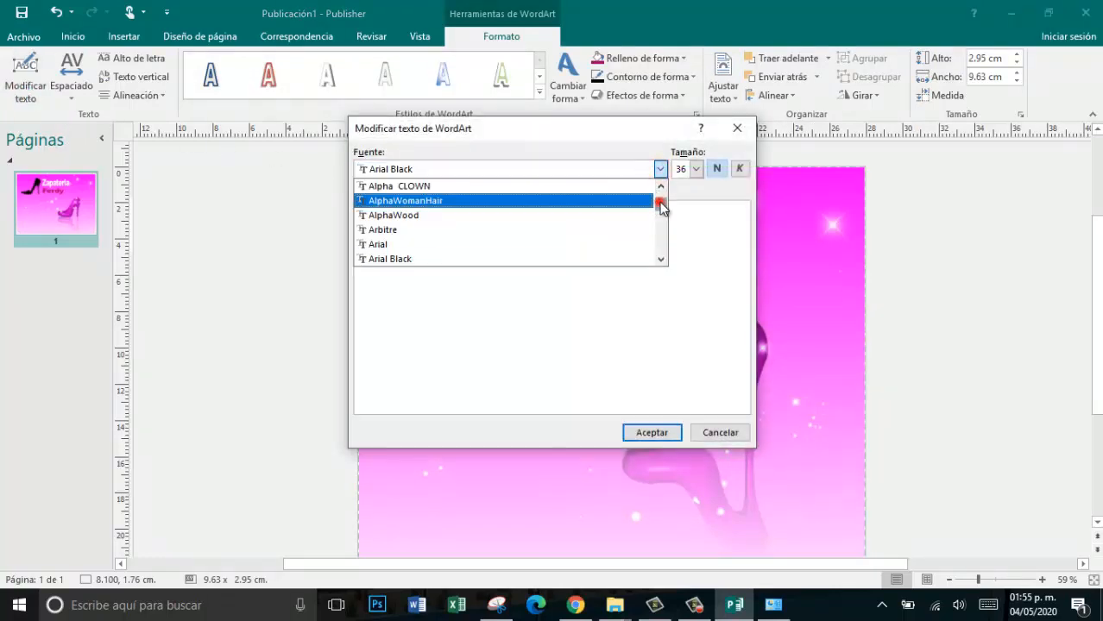
left_click_drag(661, 206, 661, 198)
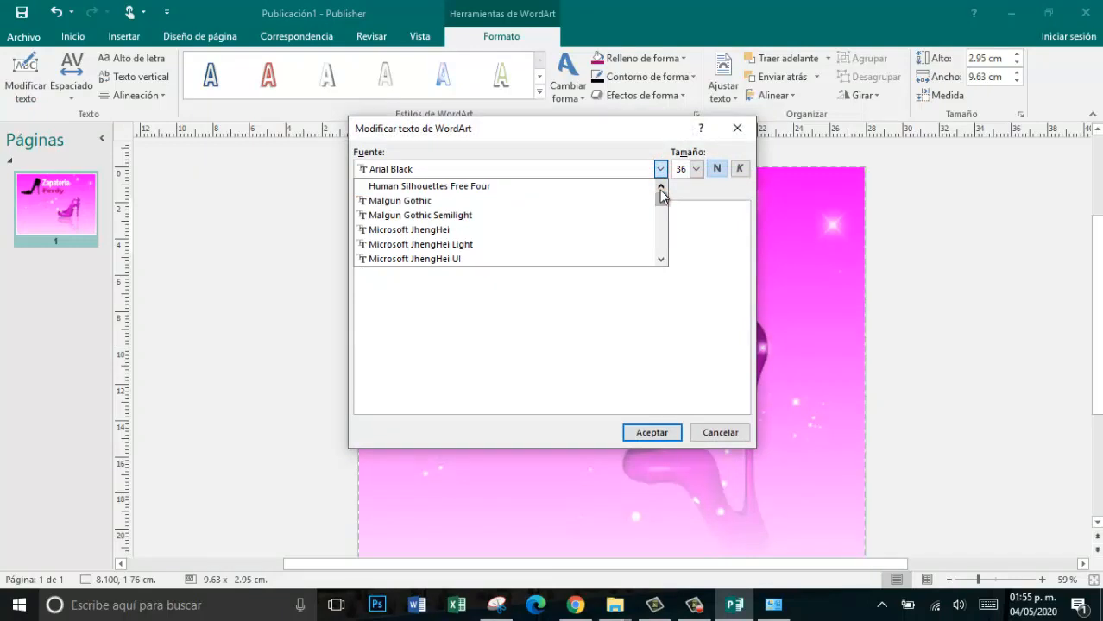
left_click(660, 198)
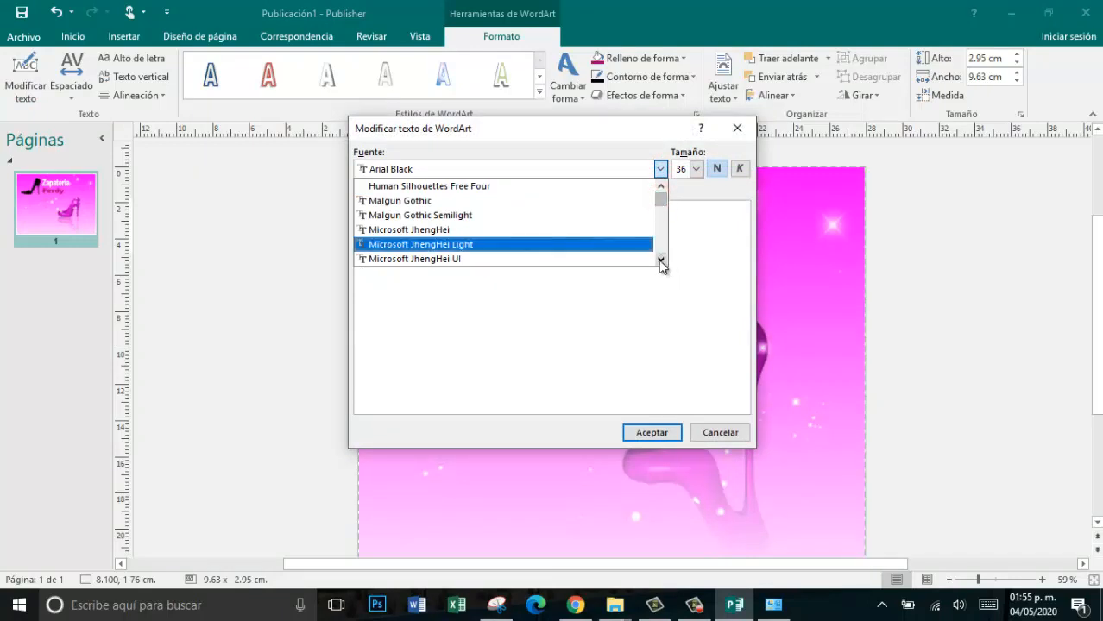
left_click_drag(660, 261, 658, 262)
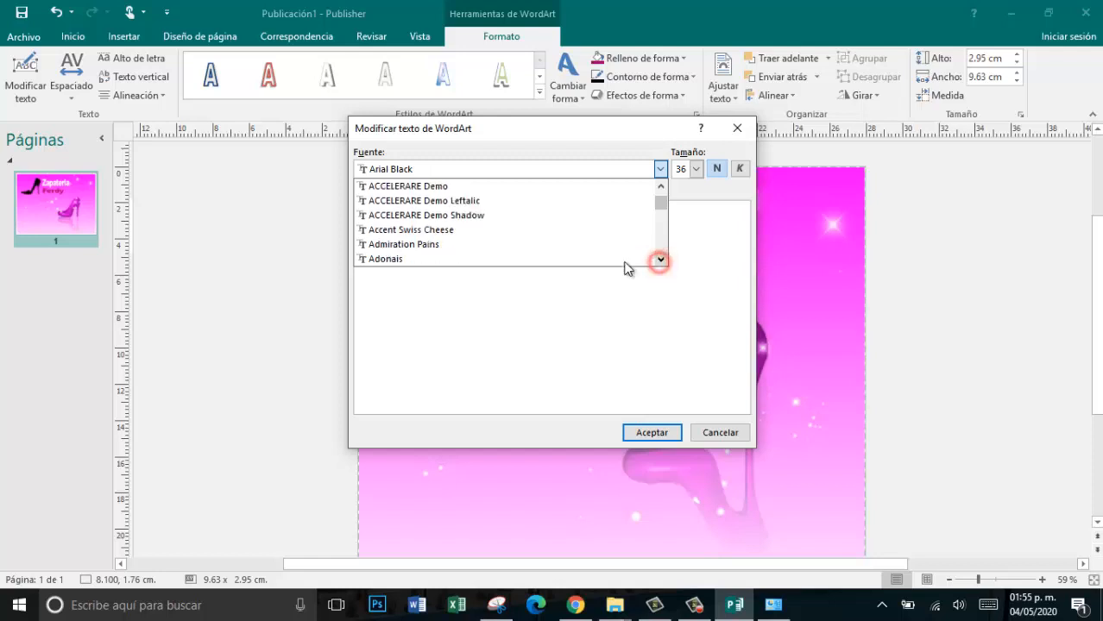
left_click(434, 246)
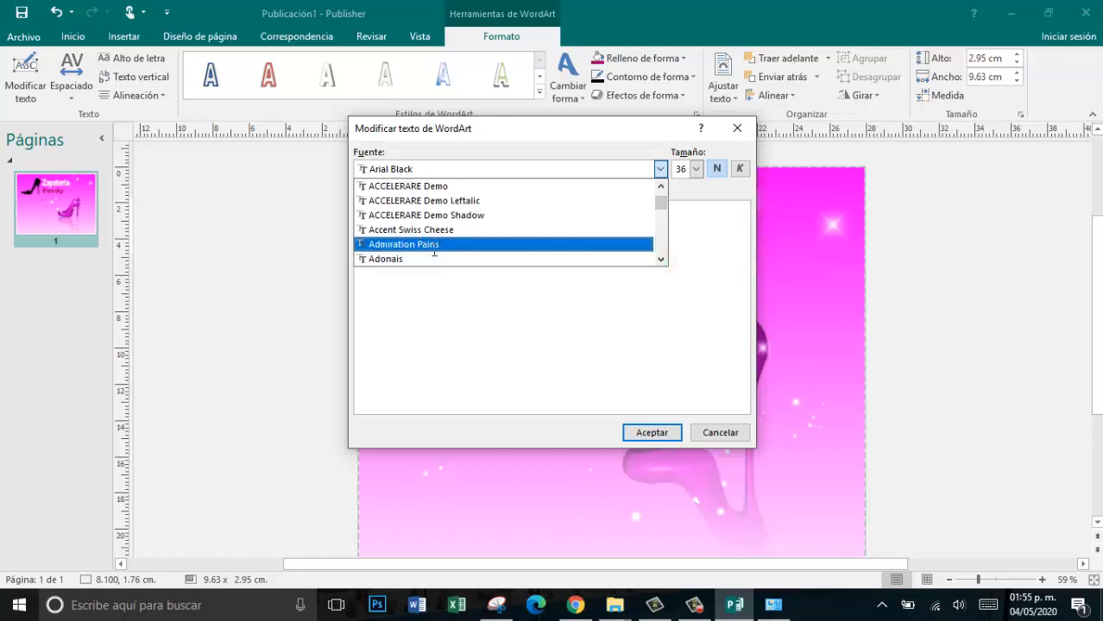
left_click(435, 249)
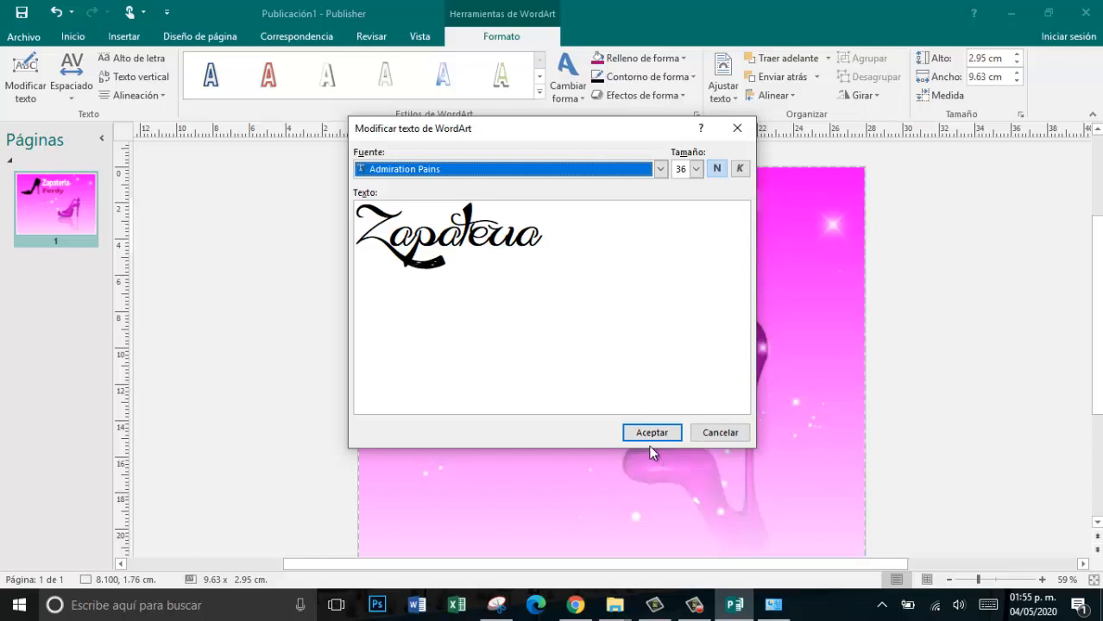
left_click(645, 432)
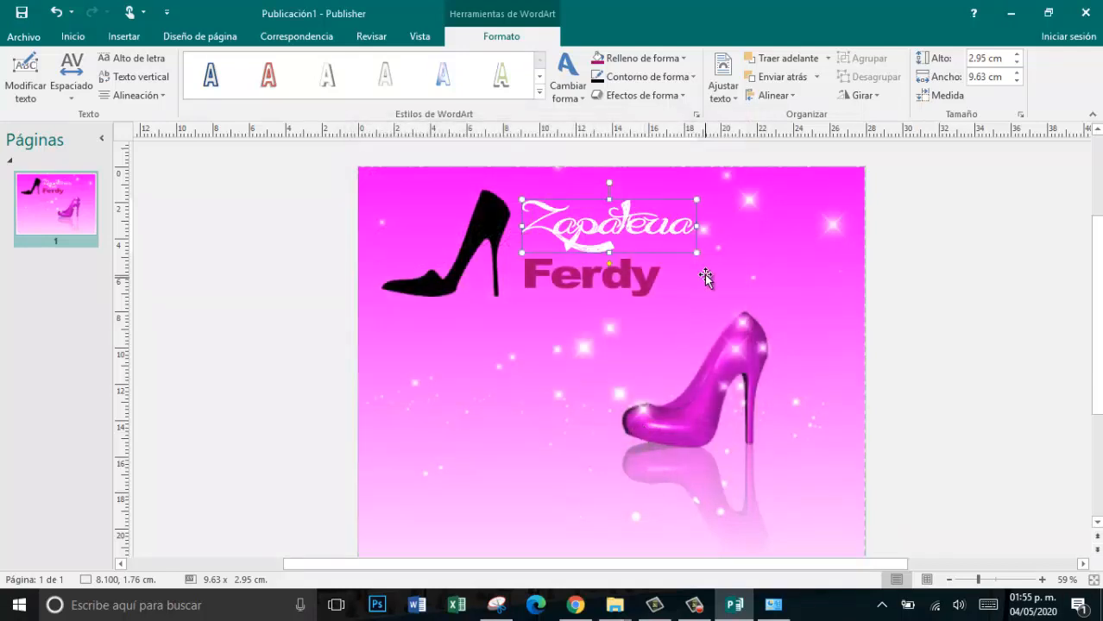
- Enlarge the "Zapateria" title to about 10.83 x 3.89 cm and shift it slightly upward, beside the black shoe
left_click_drag(697, 252, 753, 268)
left_click_drag(691, 241, 687, 231)
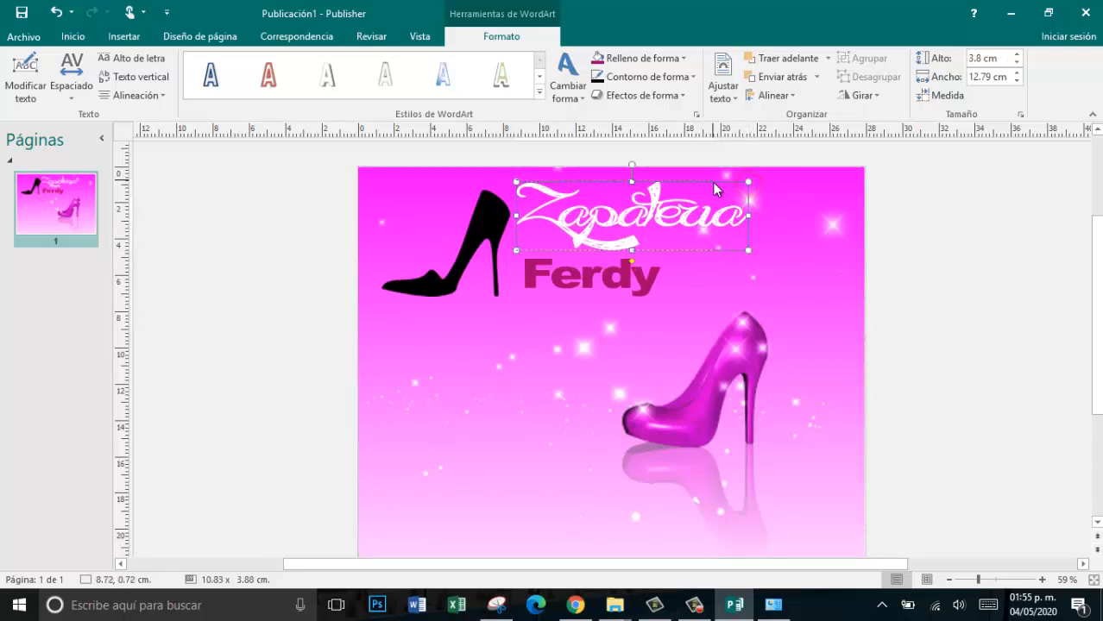
left_click_drag(748, 181, 713, 181)
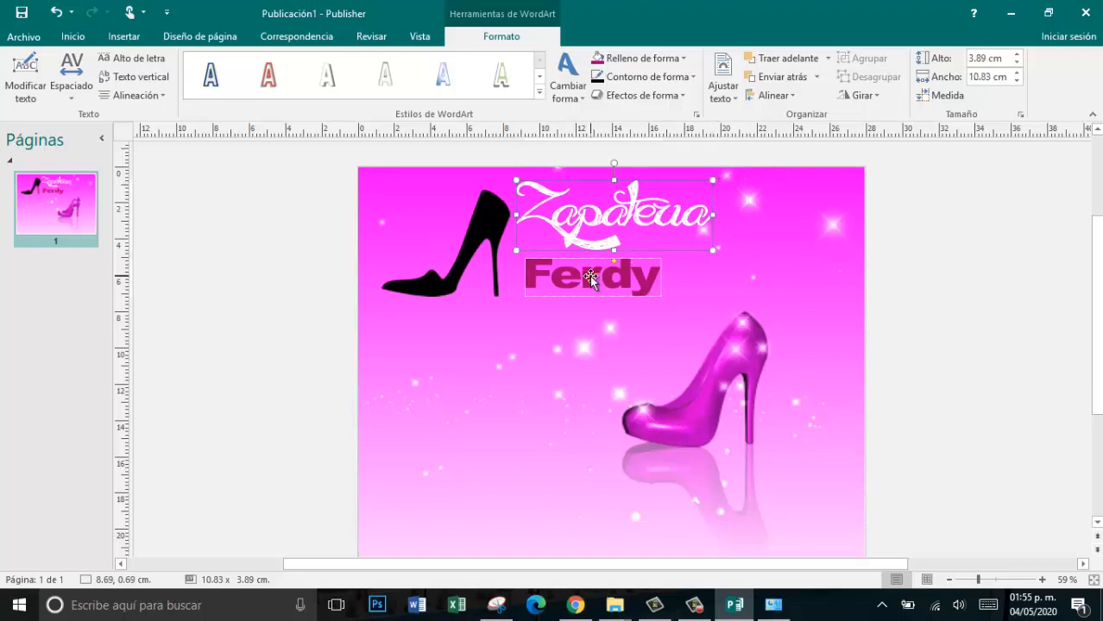
- Select the "Ferdy" title and preview the Vesta Night - Personal Use font file in the downloaded Fuentes folder
left_click(590, 277)
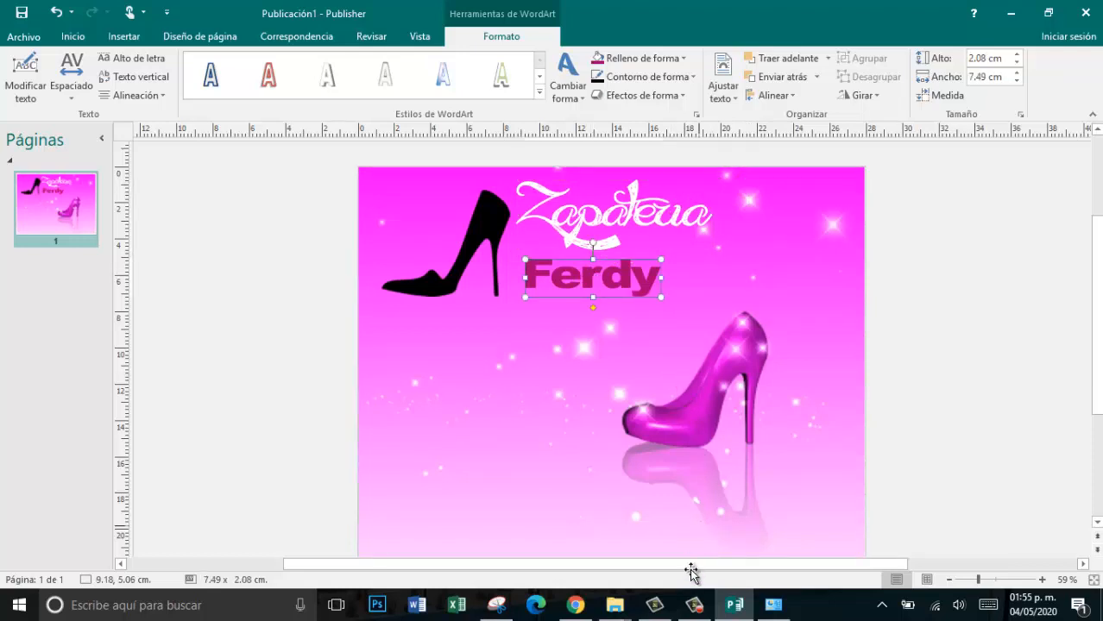
left_click(614, 605)
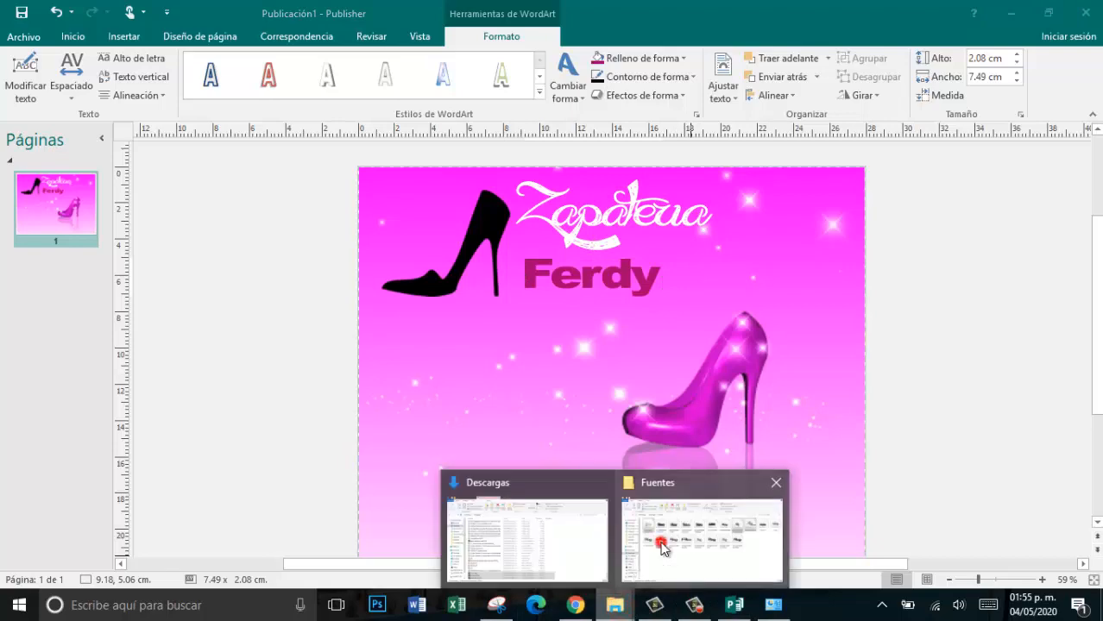
left_click(661, 542)
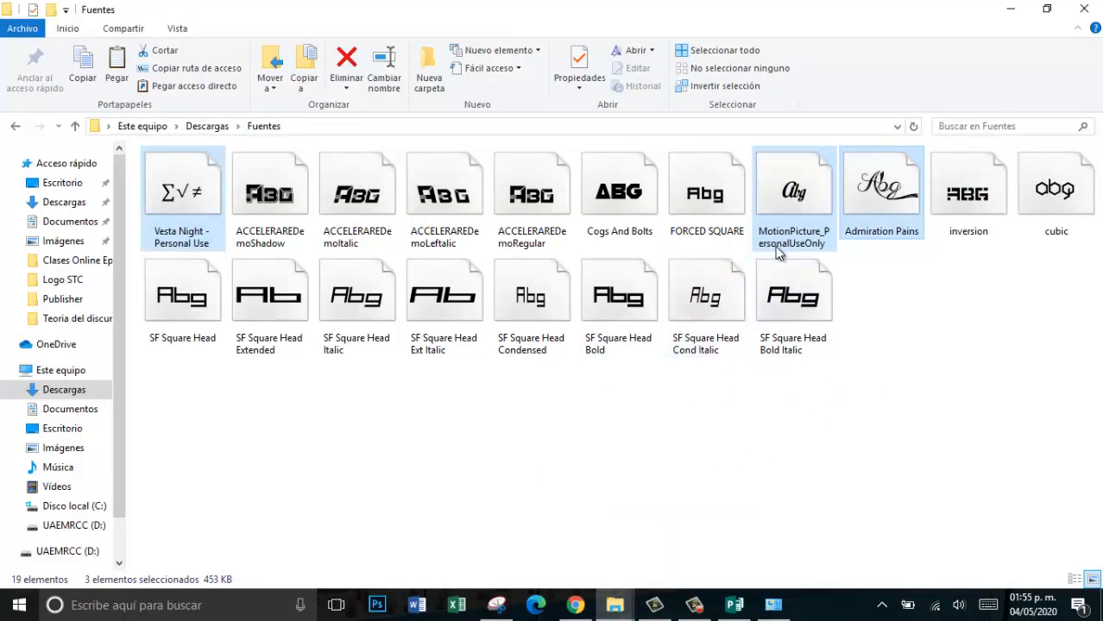
double_click(195, 212)
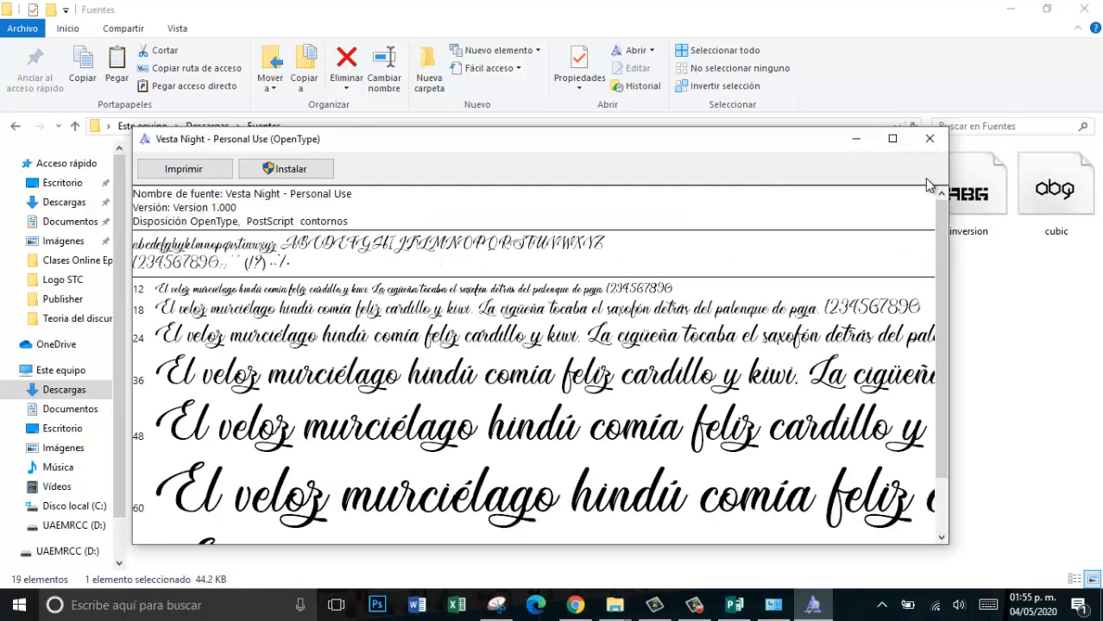
left_click(929, 138)
- Return to Publisher and change the font of the "Ferdy" WordArt title to Vesta Night - Personal Use
left_click(726, 608)
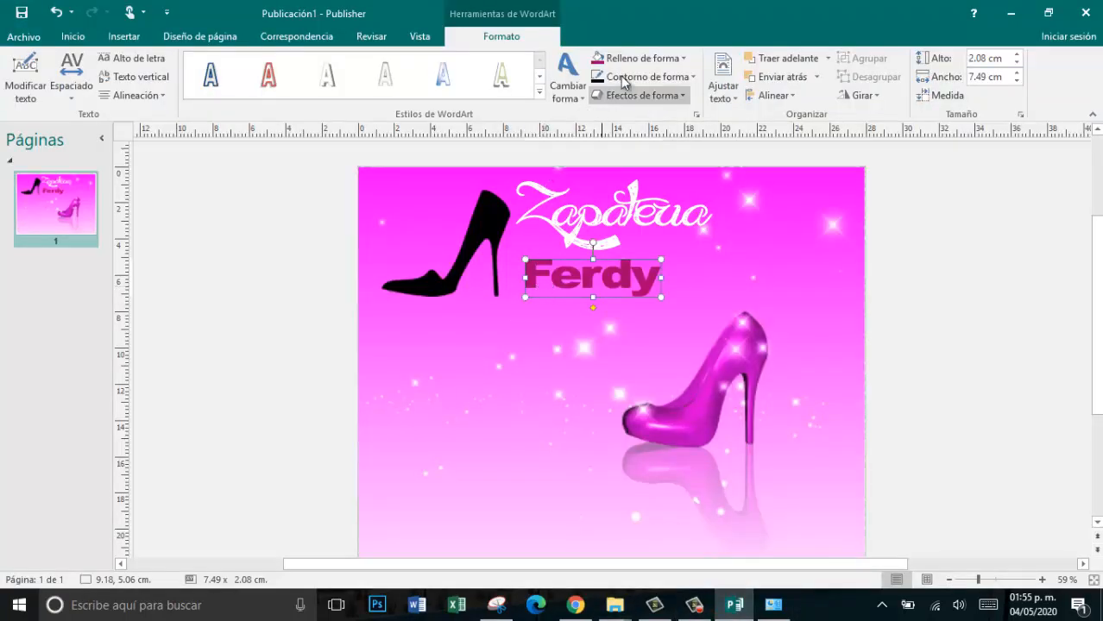
left_click(37, 87)
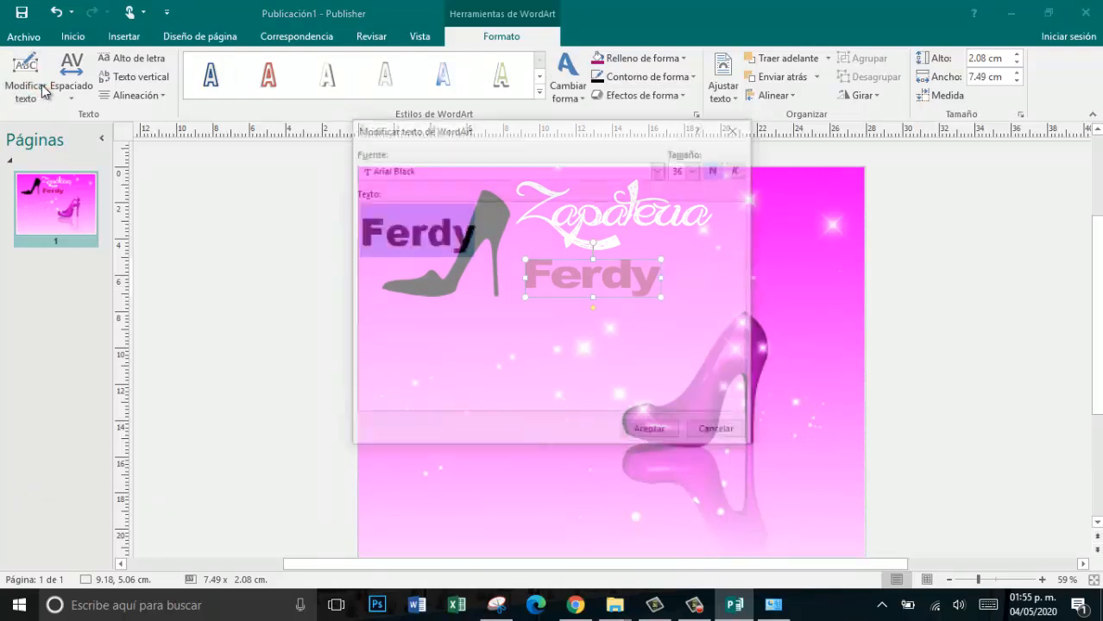
left_click(663, 166)
left_click_drag(662, 202, 662, 257)
scroll(518, 245, "up", 1)
scroll(509, 248, "up", 3)
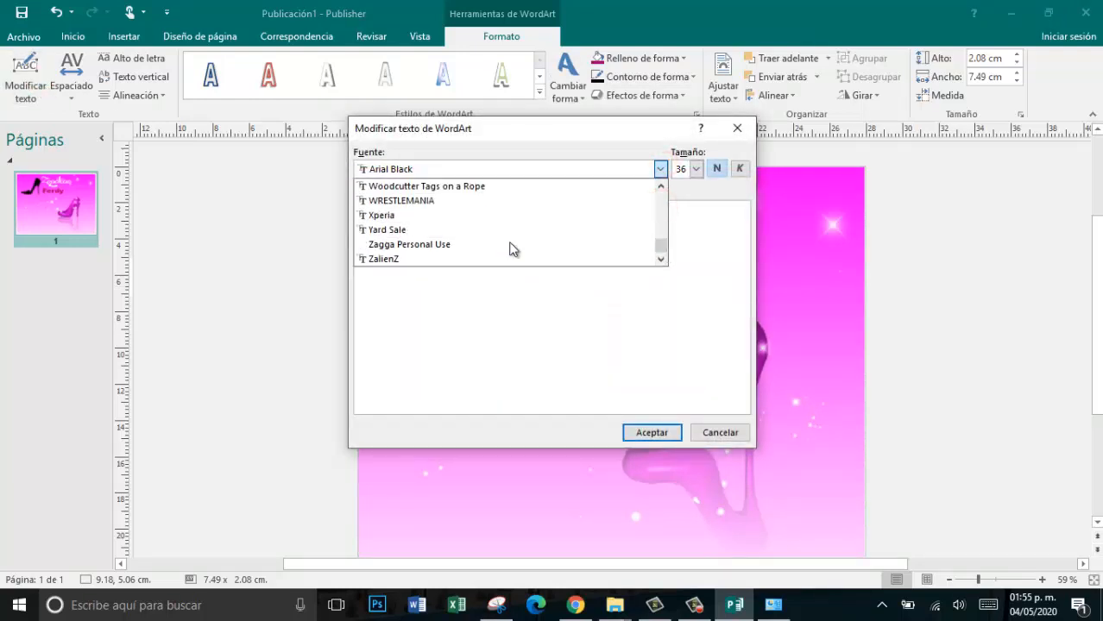
scroll(509, 248, "up", 5)
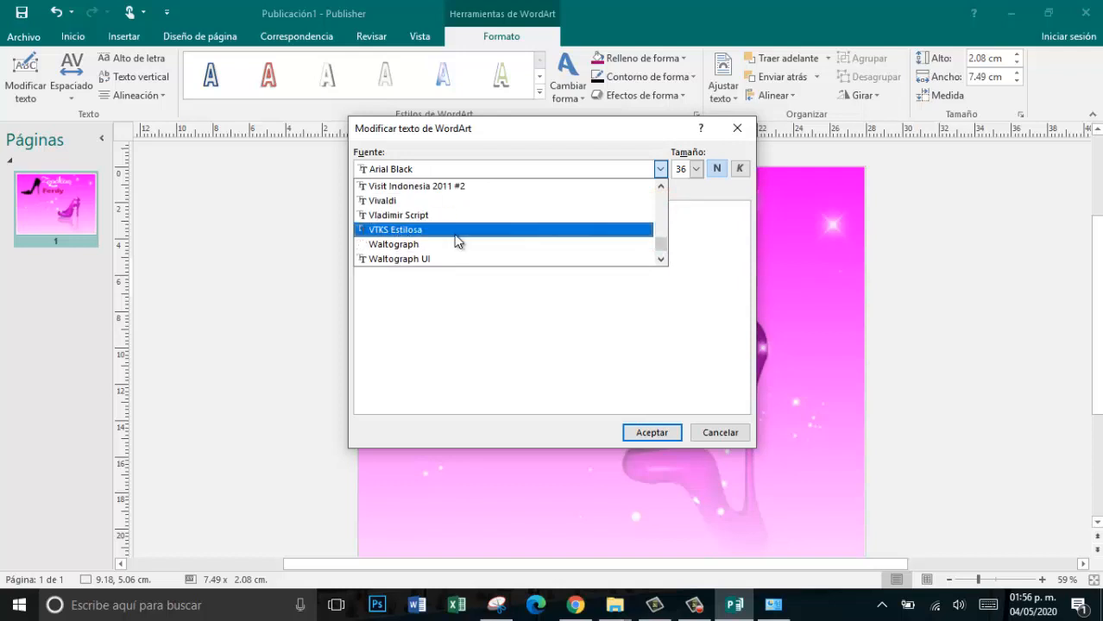
scroll(458, 241, "up", 1)
scroll(457, 241, "up", 2)
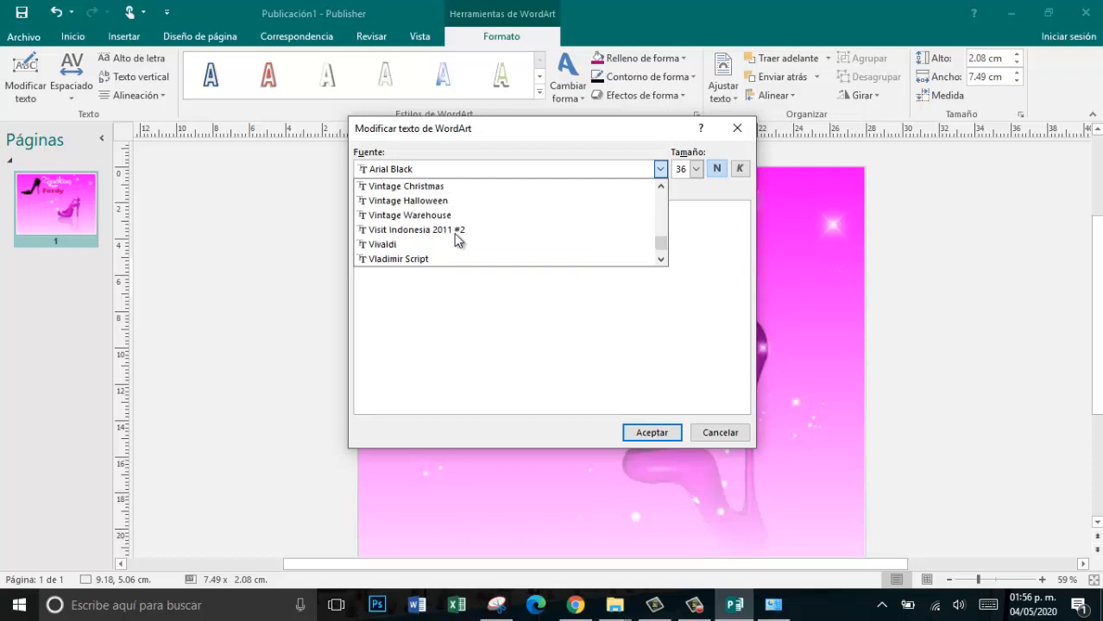
scroll(457, 241, "up", 3)
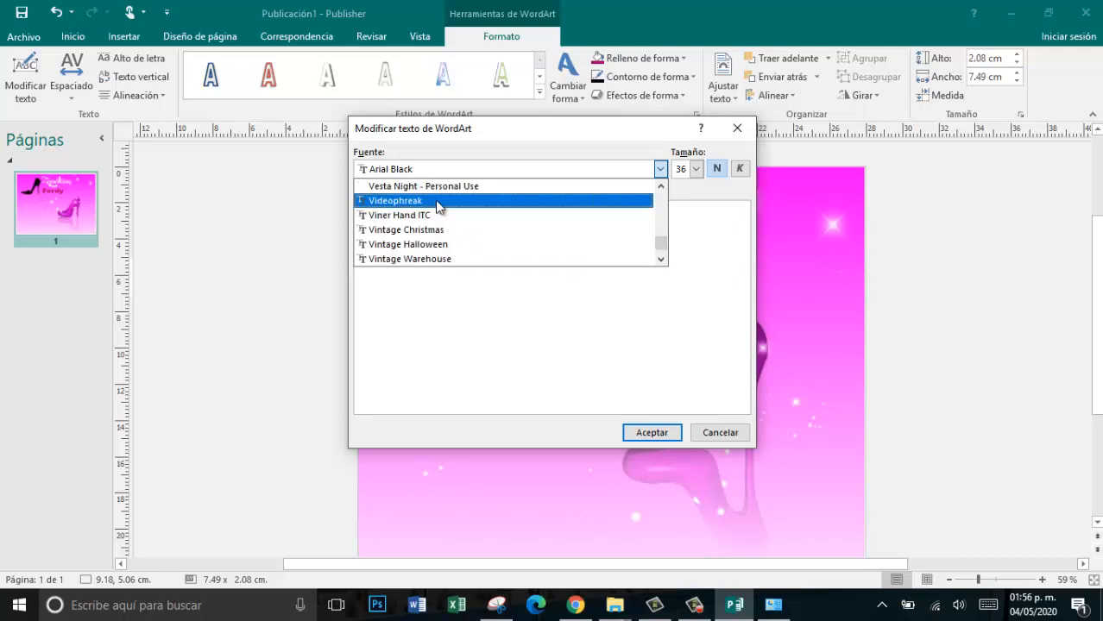
left_click(437, 188)
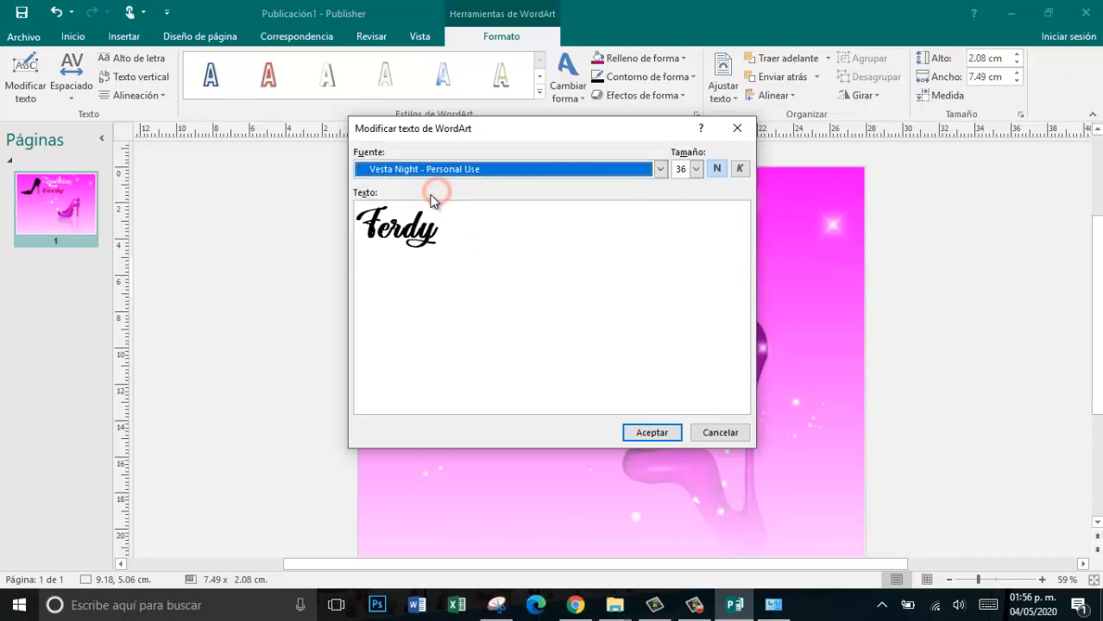
left_click(629, 429)
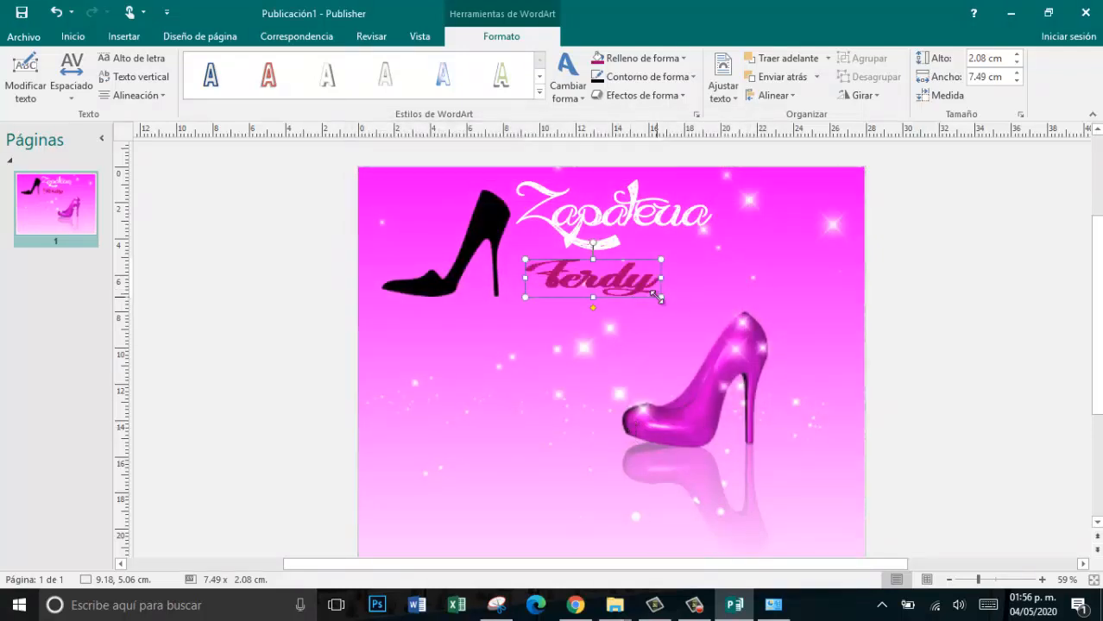
- Resize the "Ferdy" title to about 6.59 x 2.5 cm and place it beneath the right half of "Zapateria"
left_click_drag(653, 299, 638, 304)
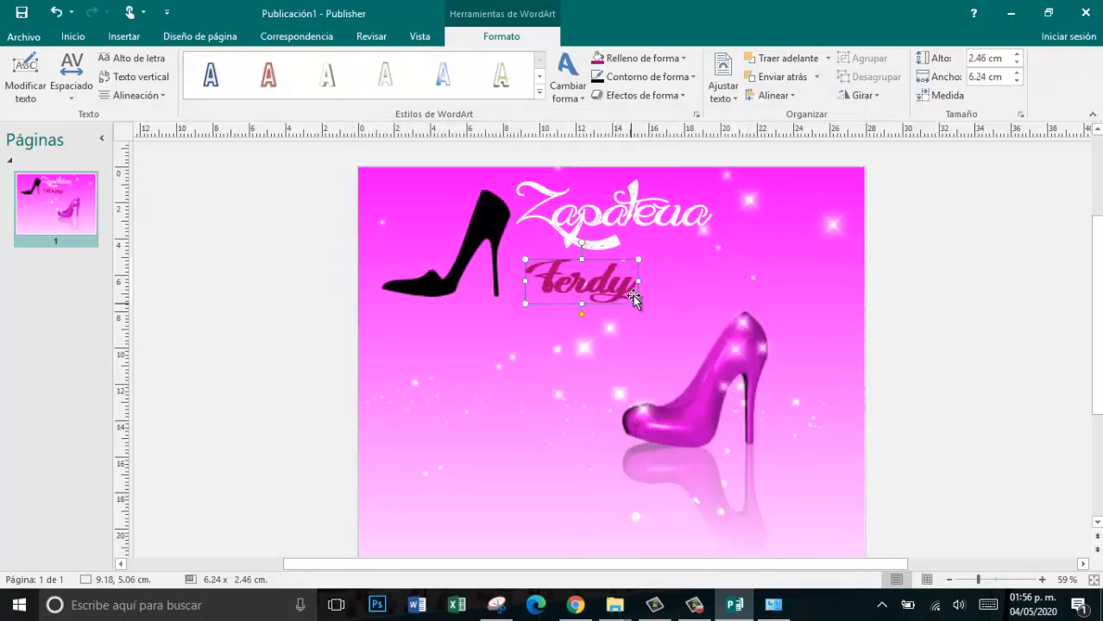
left_click_drag(638, 261, 700, 260)
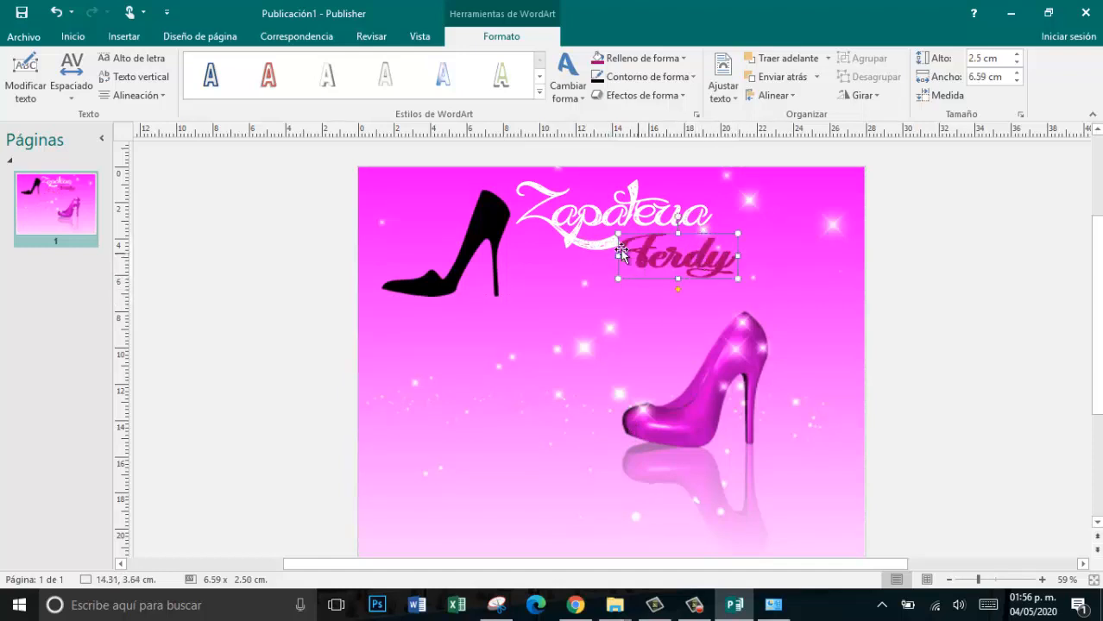
- Move the black shoe lower and place the "Zapateria" title above it near the page's upper-left corner, resized to about 9.94 x 3.49 cm
left_click(494, 245)
left_click_drag(505, 300, 505, 356)
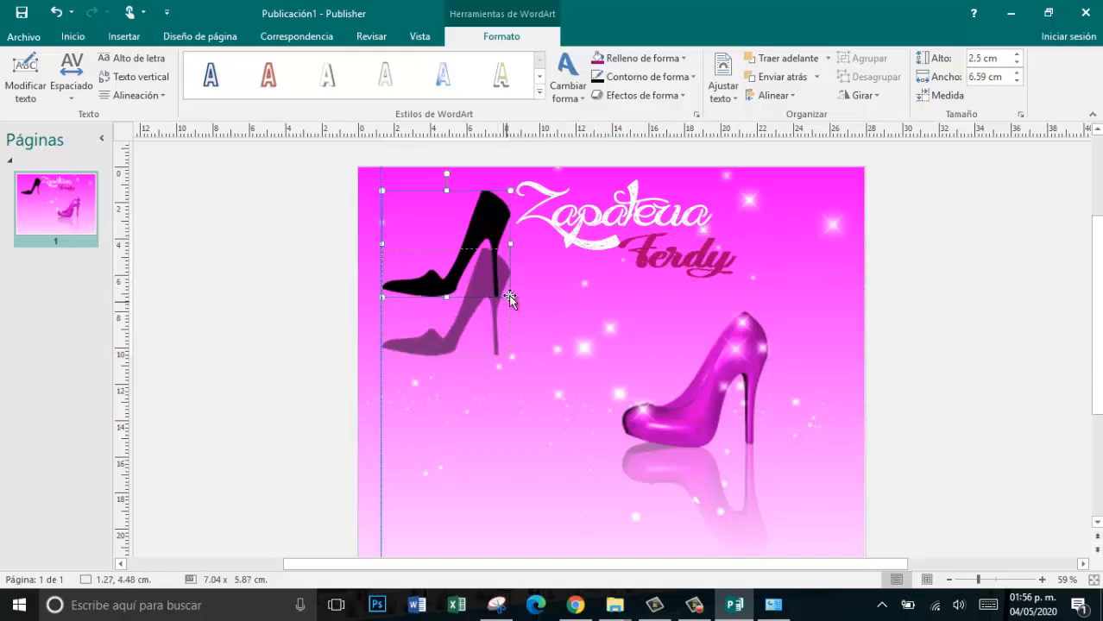
left_click_drag(555, 225, 413, 228)
left_click_drag(578, 245, 563, 239)
- Shrink the black shoe to about 5.31 x 4.43 cm and "Ferdy" to about 5.42 x 2.09 cm, placing both beneath the right end of "Zapateria"
left_click(477, 304)
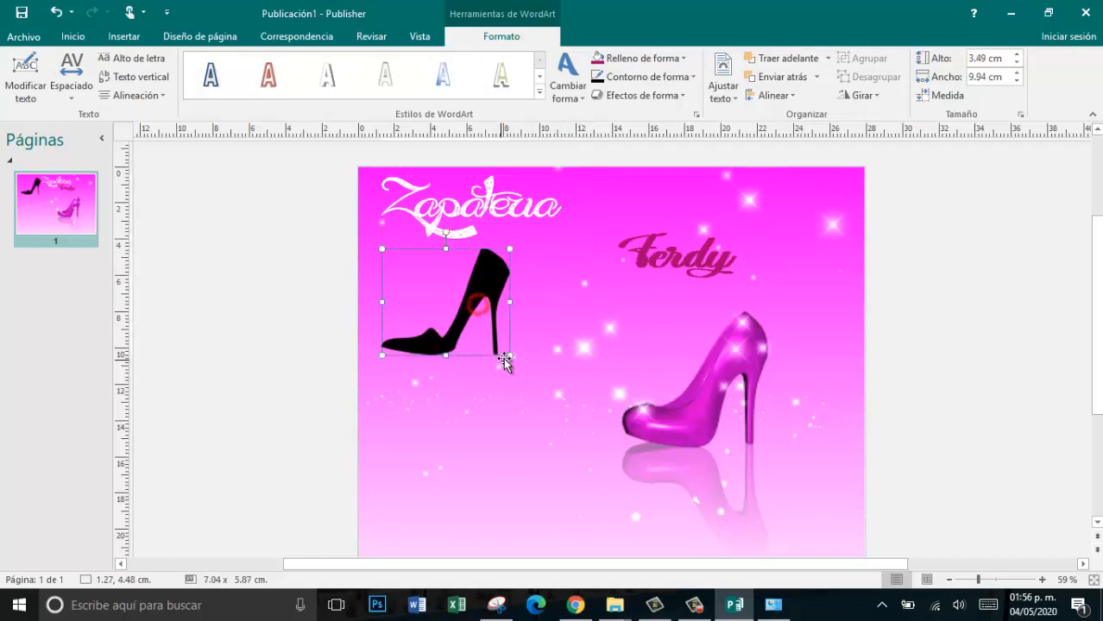
left_click_drag(510, 355, 478, 328)
left_click(630, 264)
left_click_drag(630, 263, 512, 234)
left_click_drag(583, 217, 562, 225)
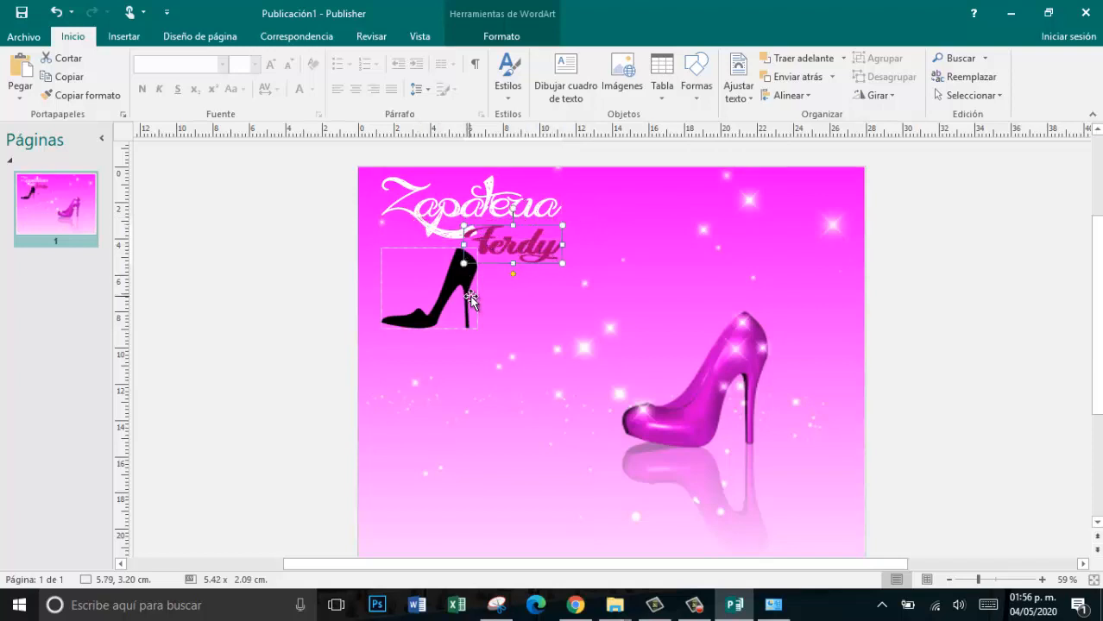
left_click_drag(477, 292, 589, 252)
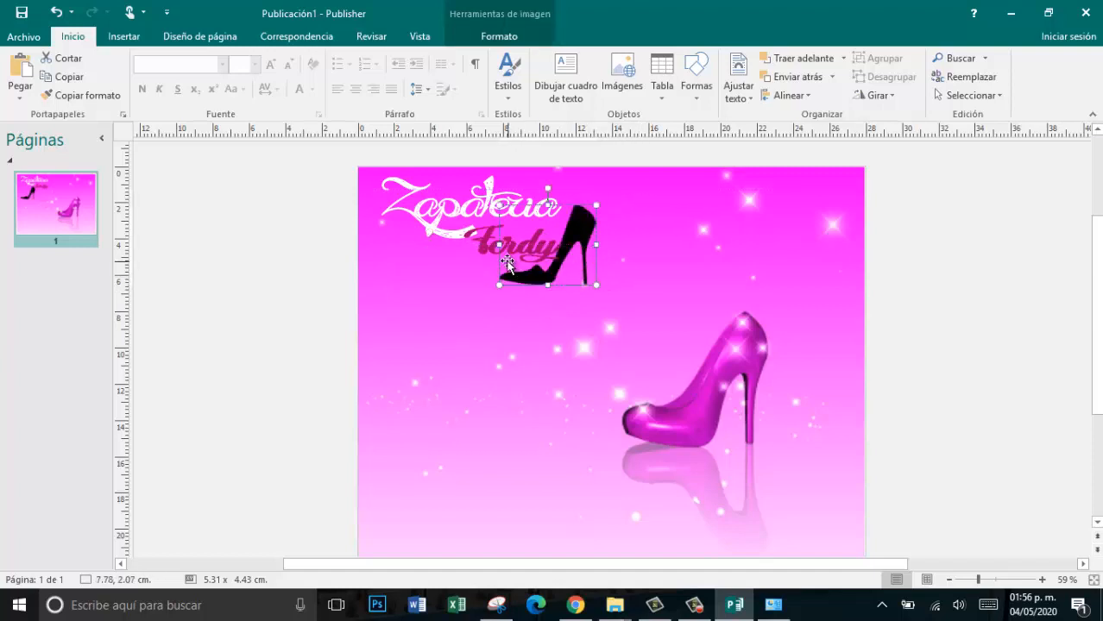
- Shift "Ferdy" slightly down and left, and move "Zapateria" down and left beside the shoe, narrowing it to about 8.52 cm
left_click(461, 264)
left_click(506, 251)
left_click_drag(507, 250, 485, 270)
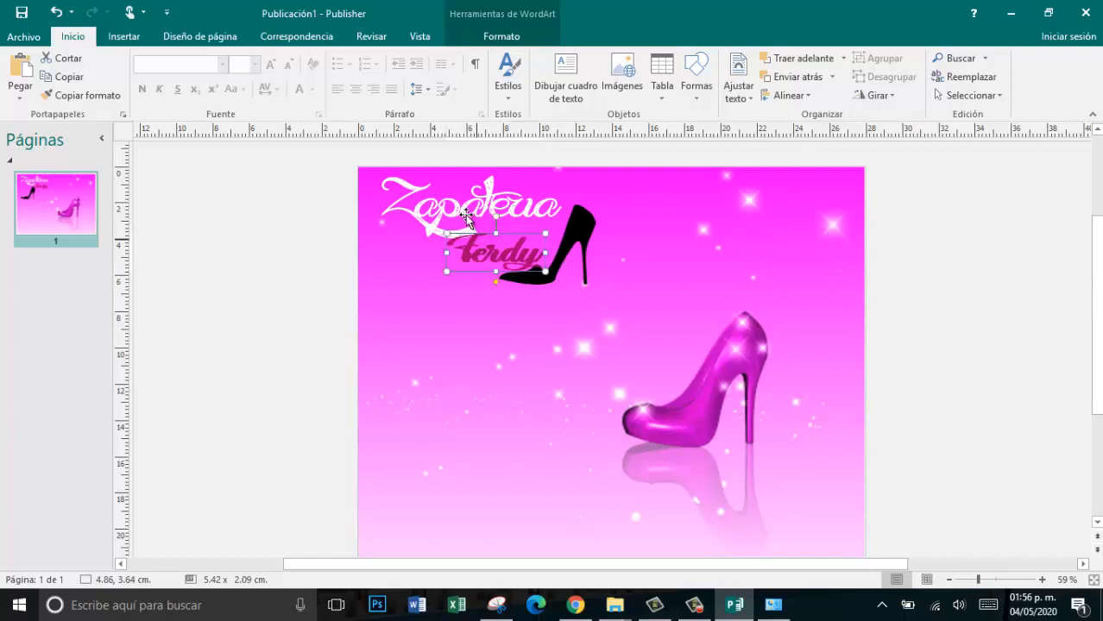
left_click(431, 211)
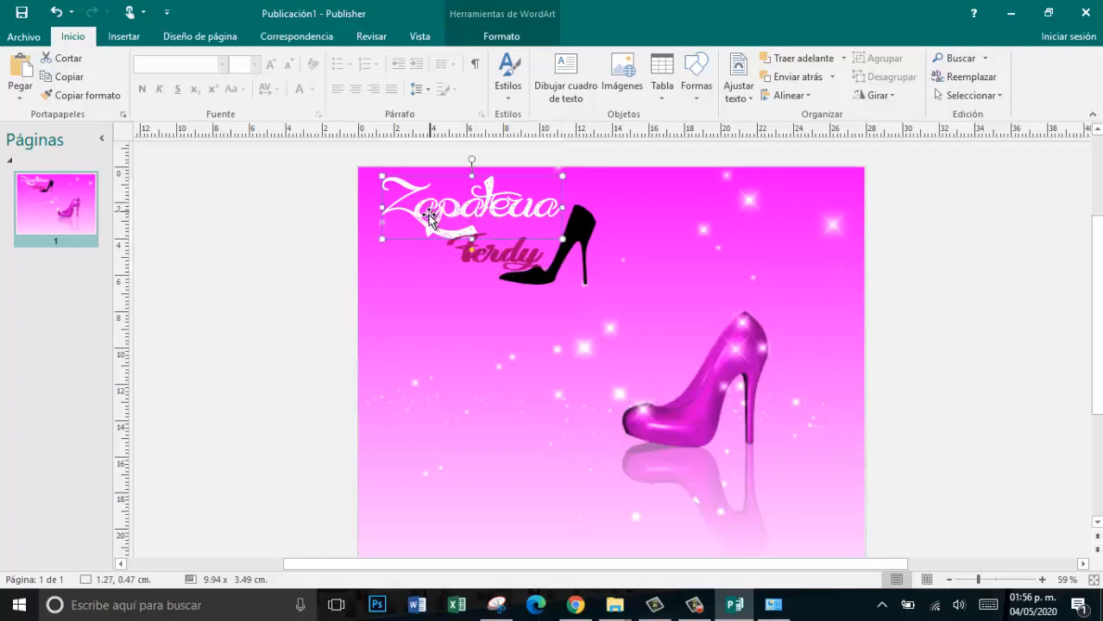
left_click_drag(426, 225, 406, 218)
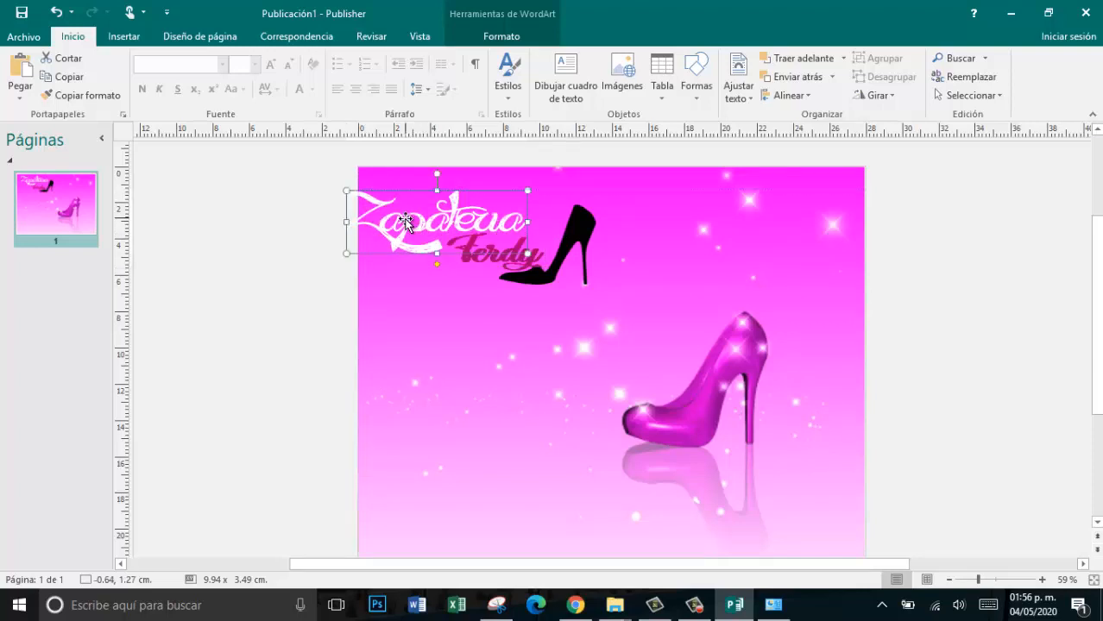
left_click(471, 267)
left_click(345, 224)
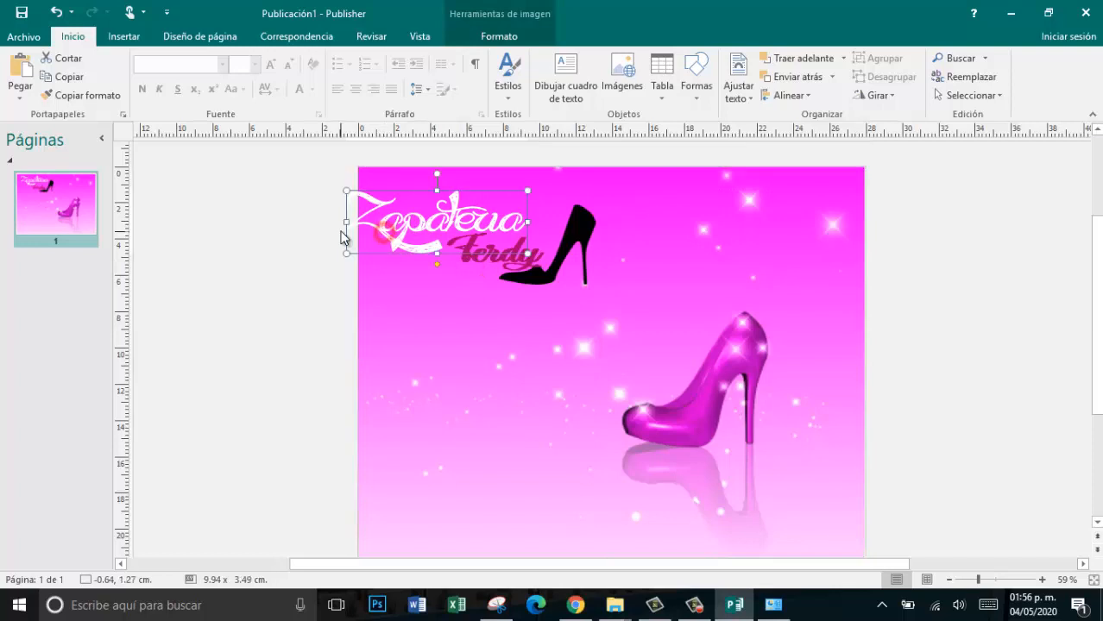
left_click_drag(369, 222, 368, 223)
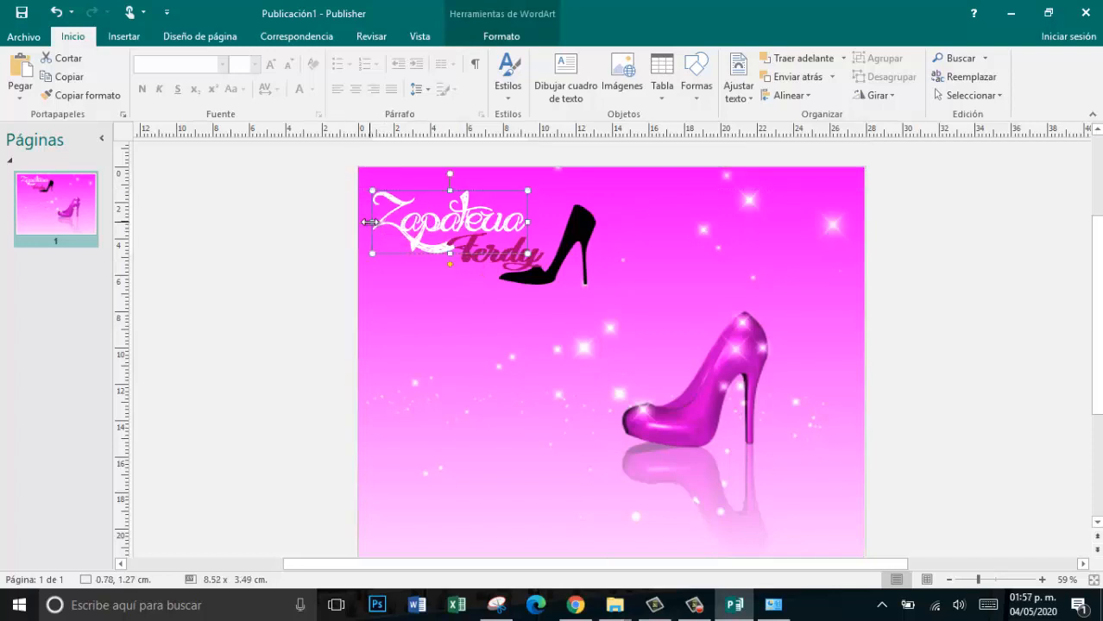
- Change the shape fill of the "Ferdy" WordArt title to the standard yellow
left_click(498, 259)
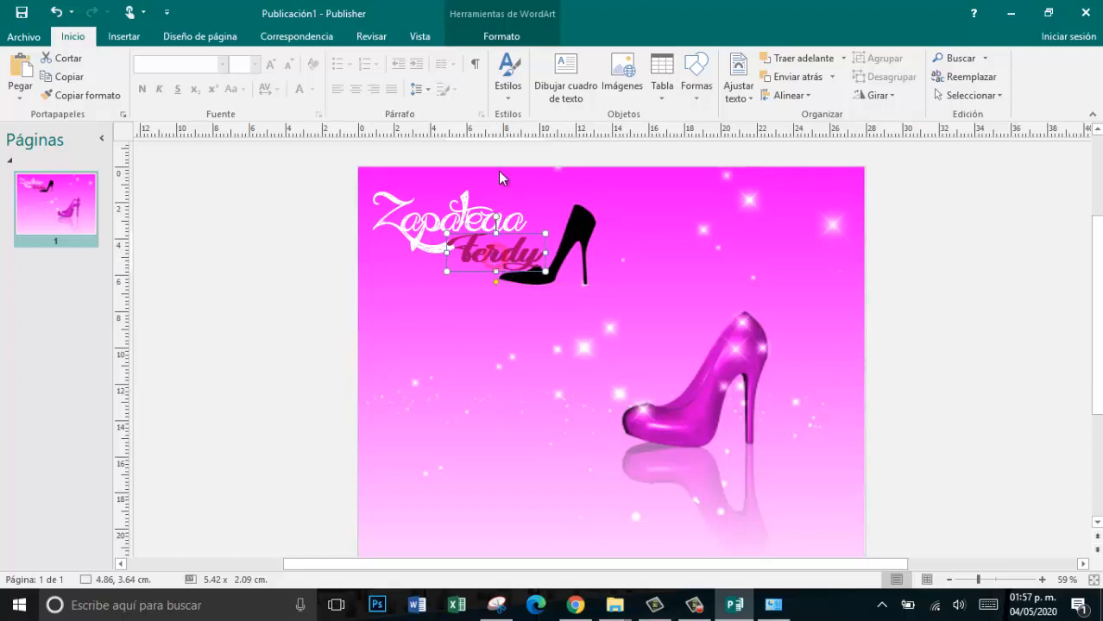
left_click(506, 36)
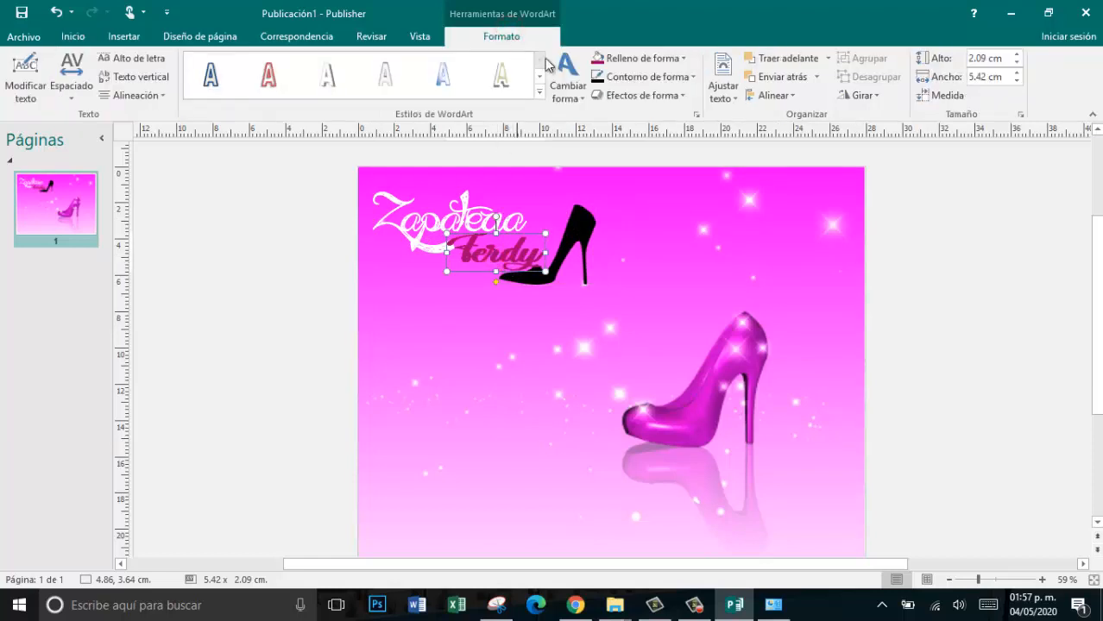
left_click(612, 58)
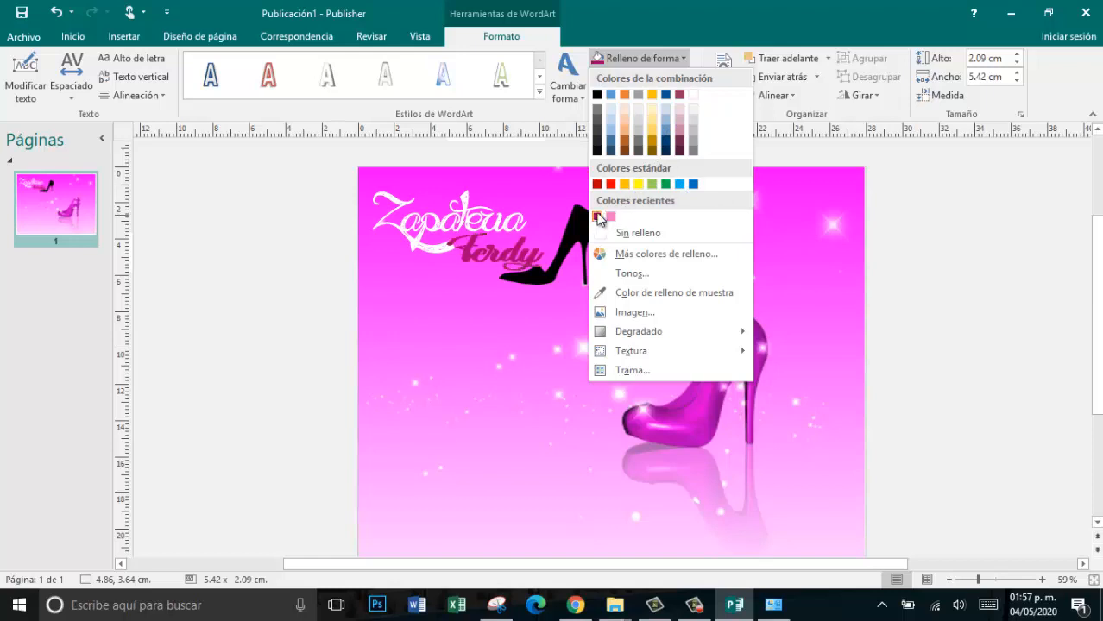
left_click(607, 58)
left_click(624, 78)
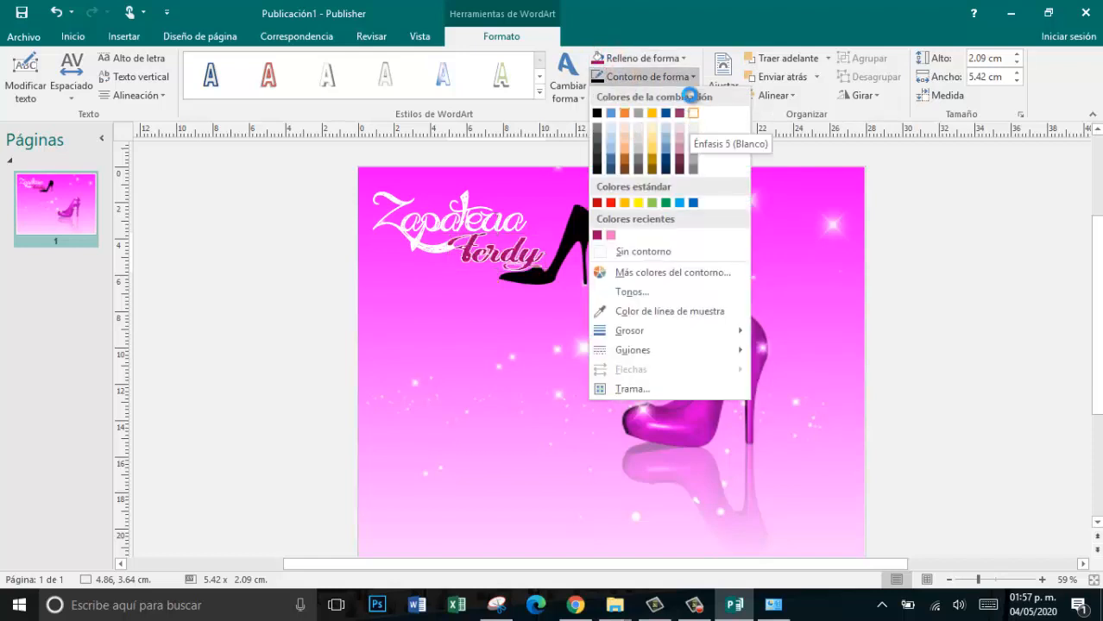
left_click(648, 58)
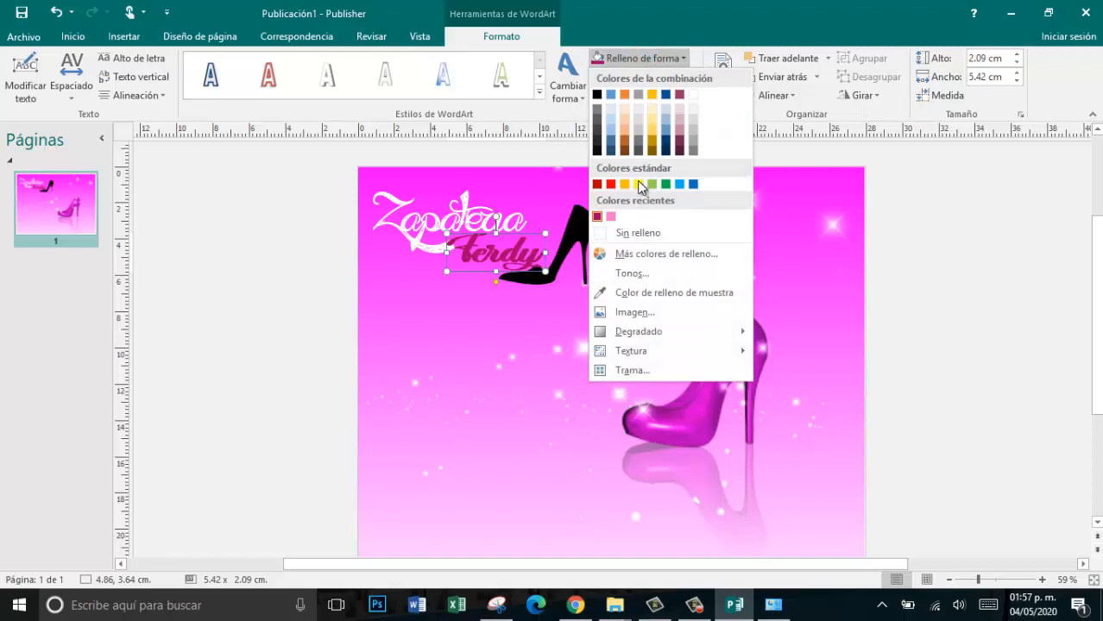
left_click(638, 184)
left_click(940, 243)
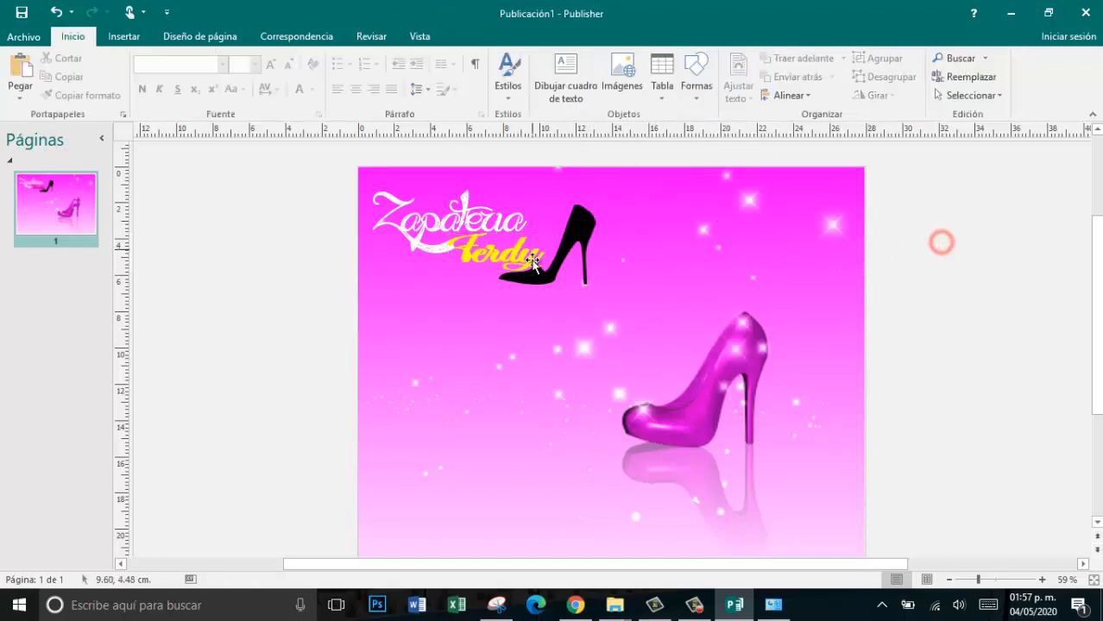
- Enlarge the black shoe to about 7.67 x 6.40 cm and place it just below and right of the titles
left_click(496, 289)
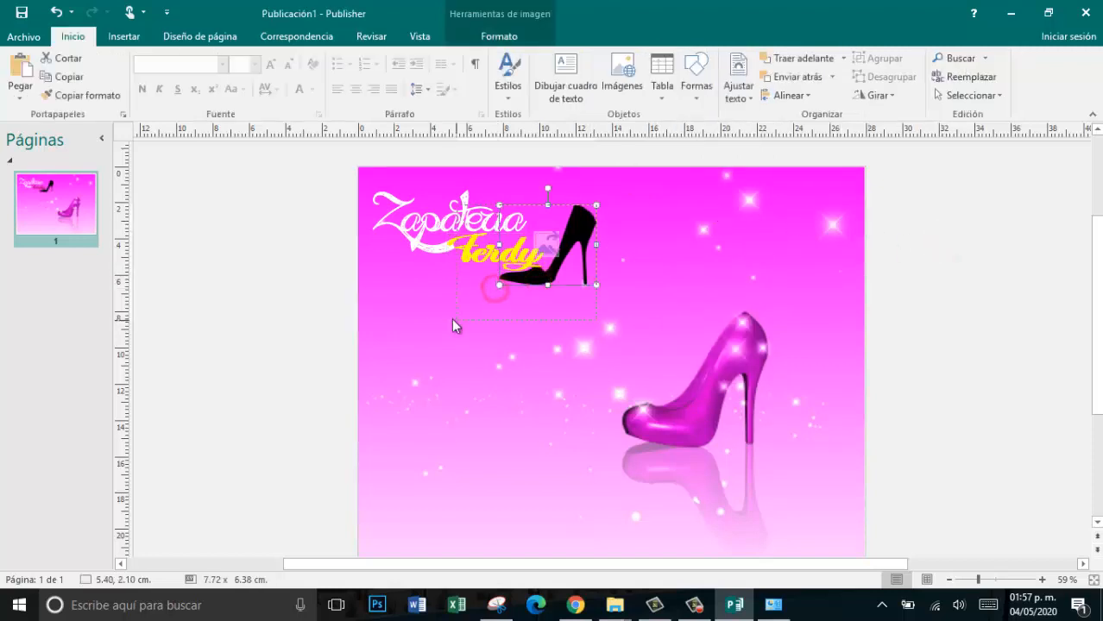
left_click_drag(452, 318, 469, 299)
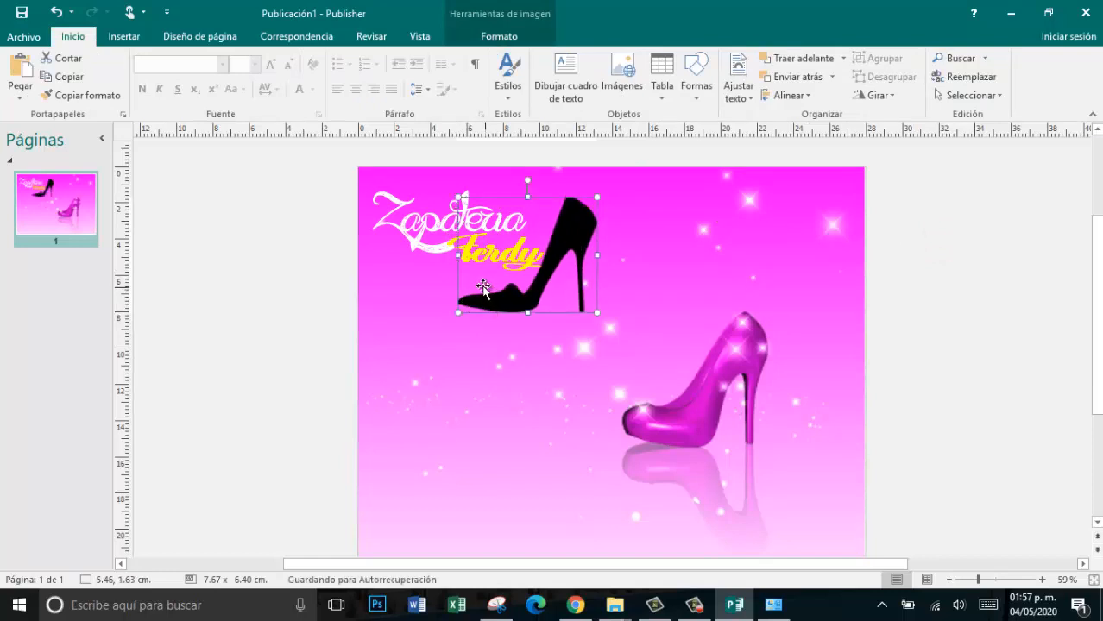
left_click(948, 285)
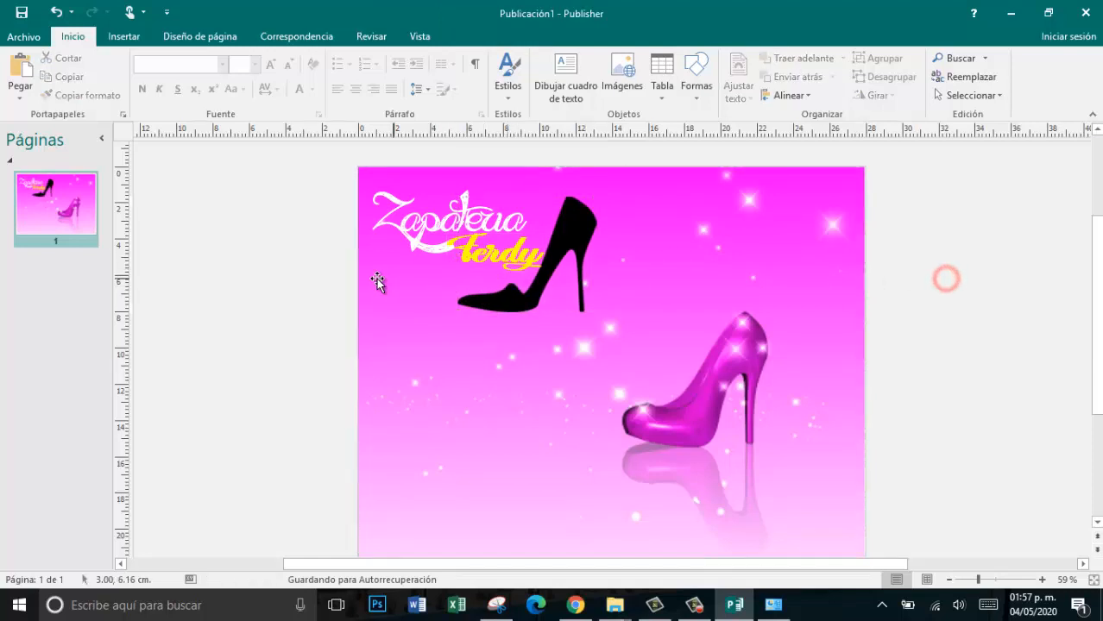
- Move the "Zapateria" and "Ferdy" titles over the black shoe, shrinking "Ferdy" to about 4.17 x 1.85 cm under the end of "Zapateria"
left_click_drag(494, 261, 453, 278)
left_click_drag(455, 210, 497, 222)
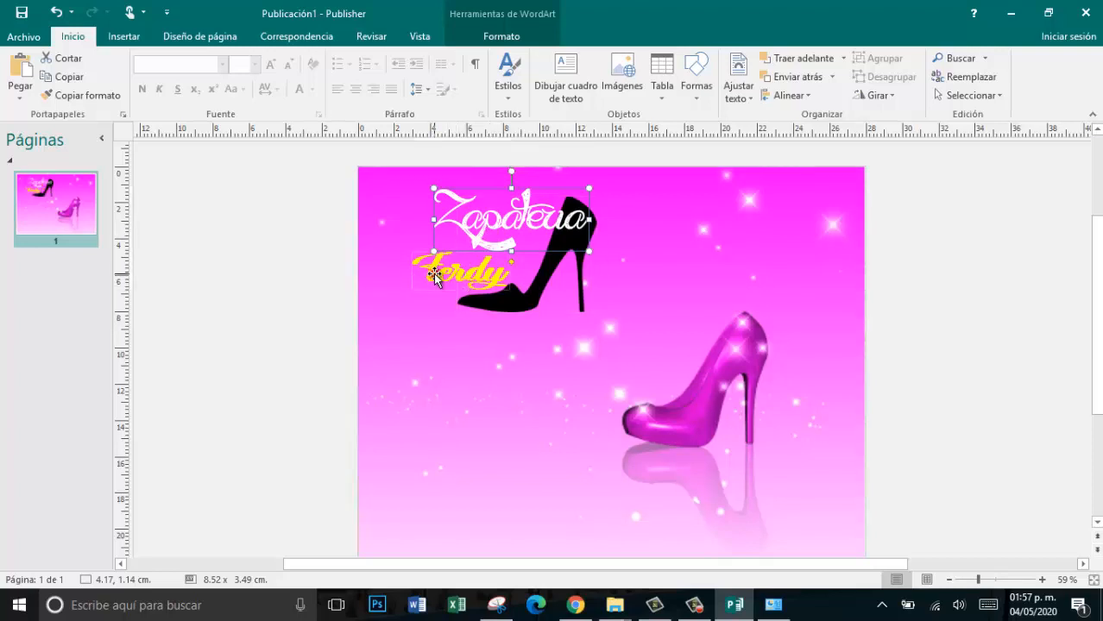
left_click_drag(430, 271, 494, 270)
left_click_drag(513, 269, 515, 278)
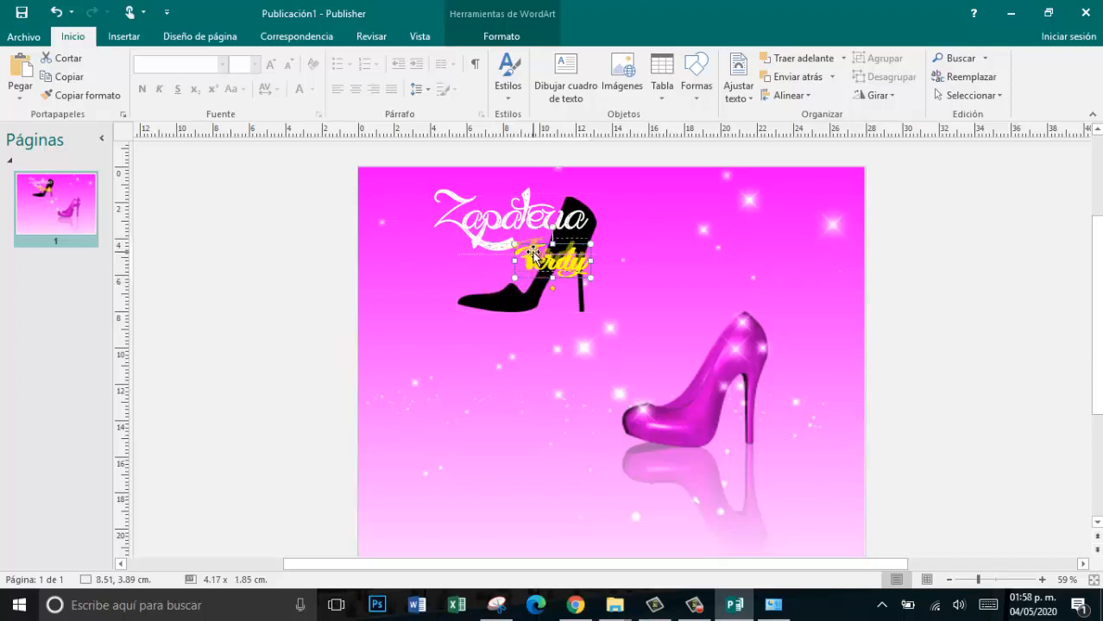
left_click(956, 261)
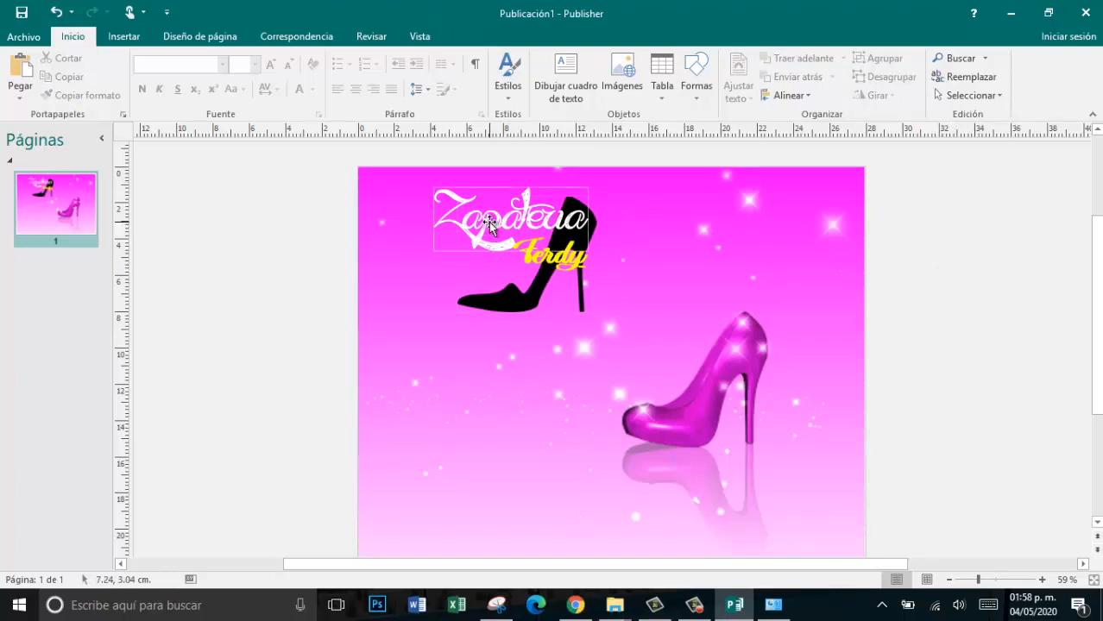
left_click(988, 283)
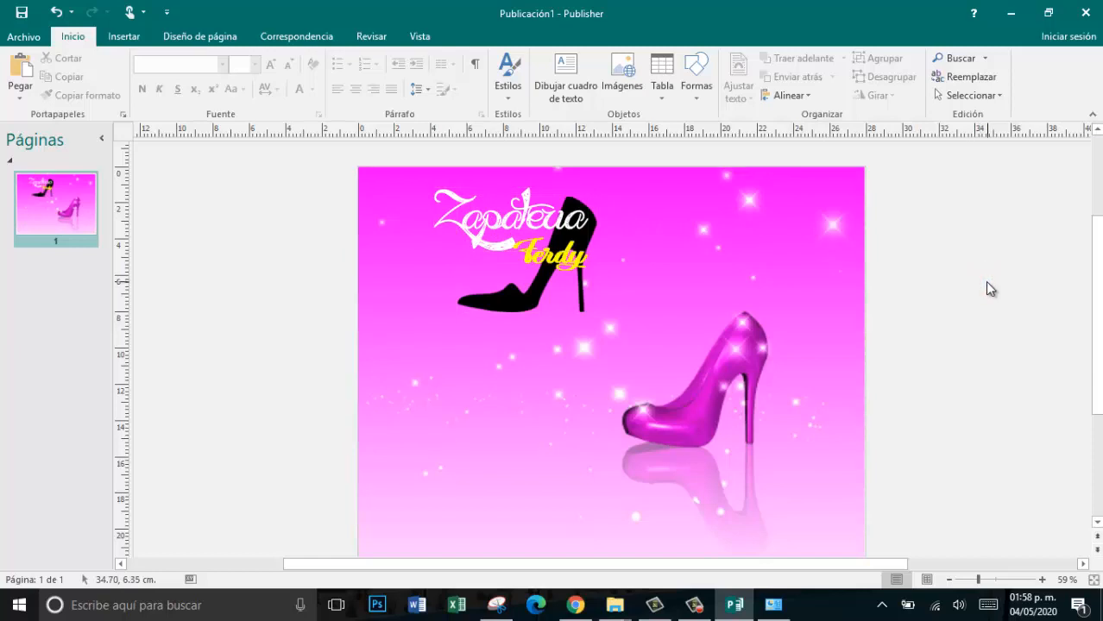
- Darken the pink background image with a 30% brightness correction preset
left_click(767, 322)
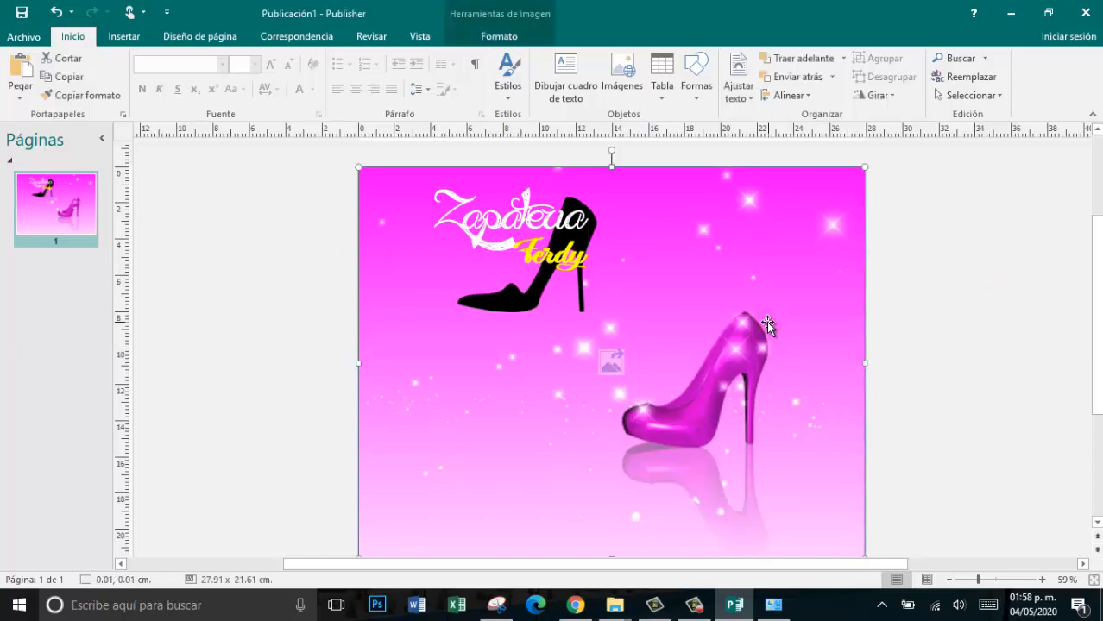
left_click(499, 36)
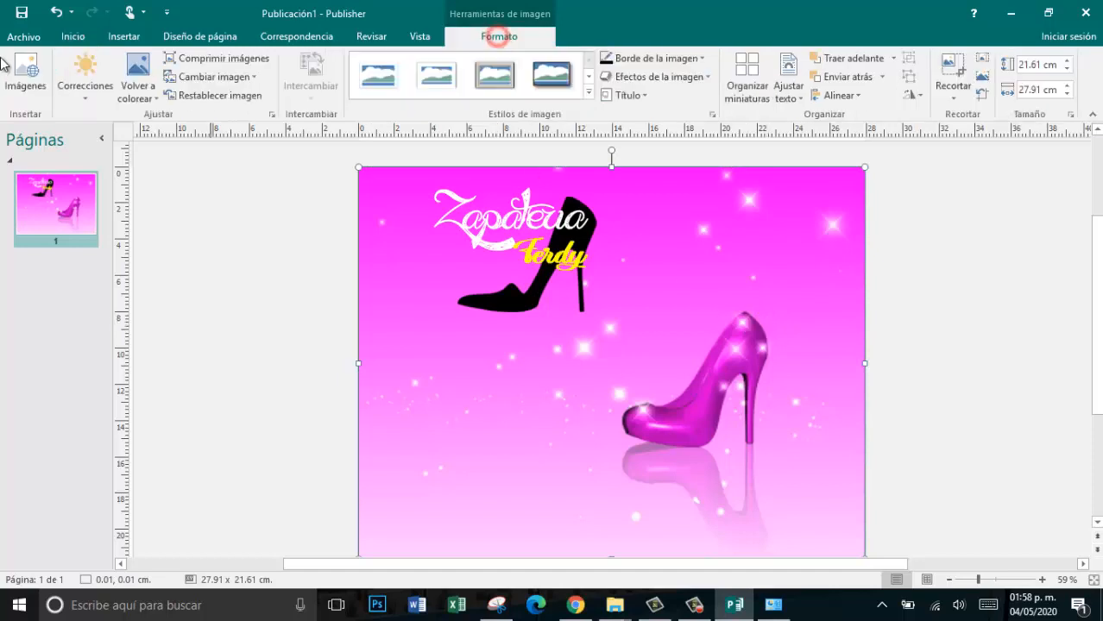
left_click(84, 79)
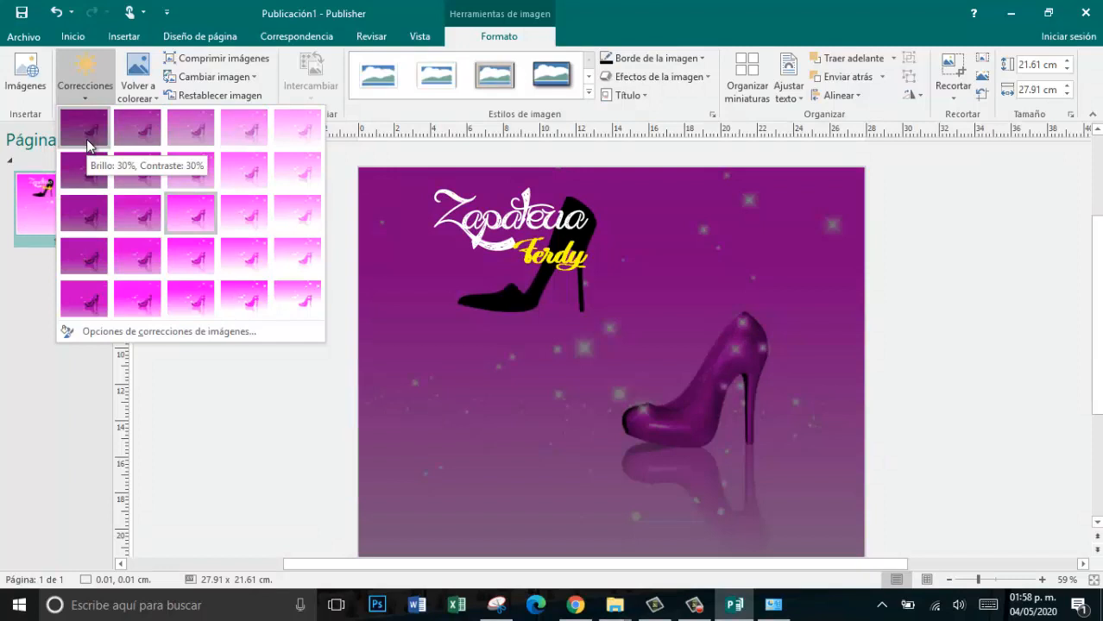
left_click(86, 214)
left_click(986, 301)
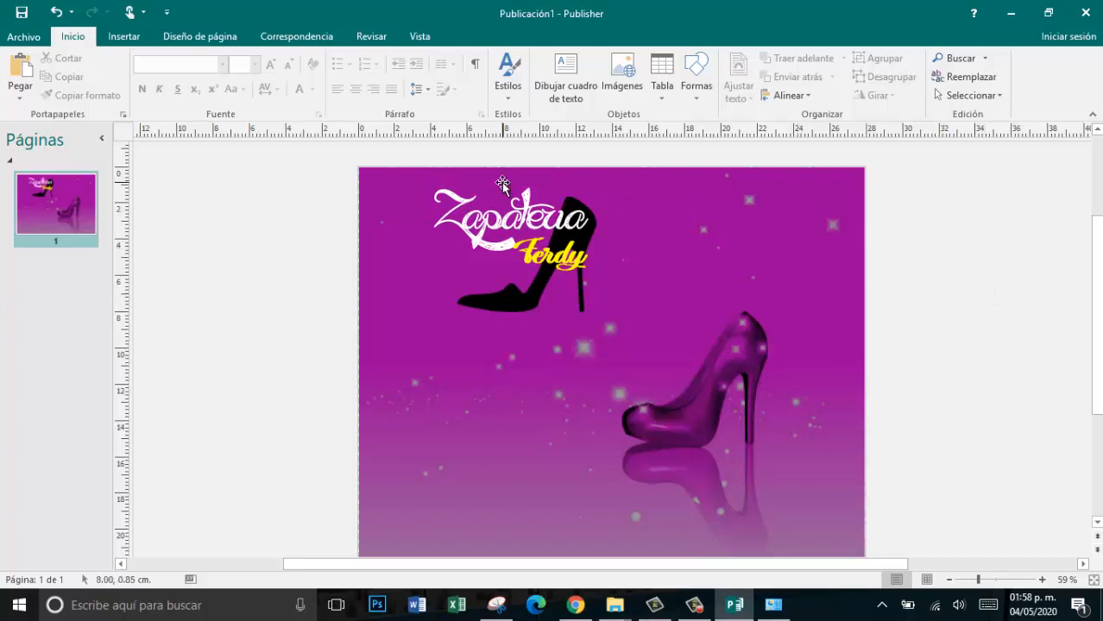
- Draw a text box of about 10.84 x 5.66 cm to the right of the titles and enter "Ell" in it
left_click(123, 36)
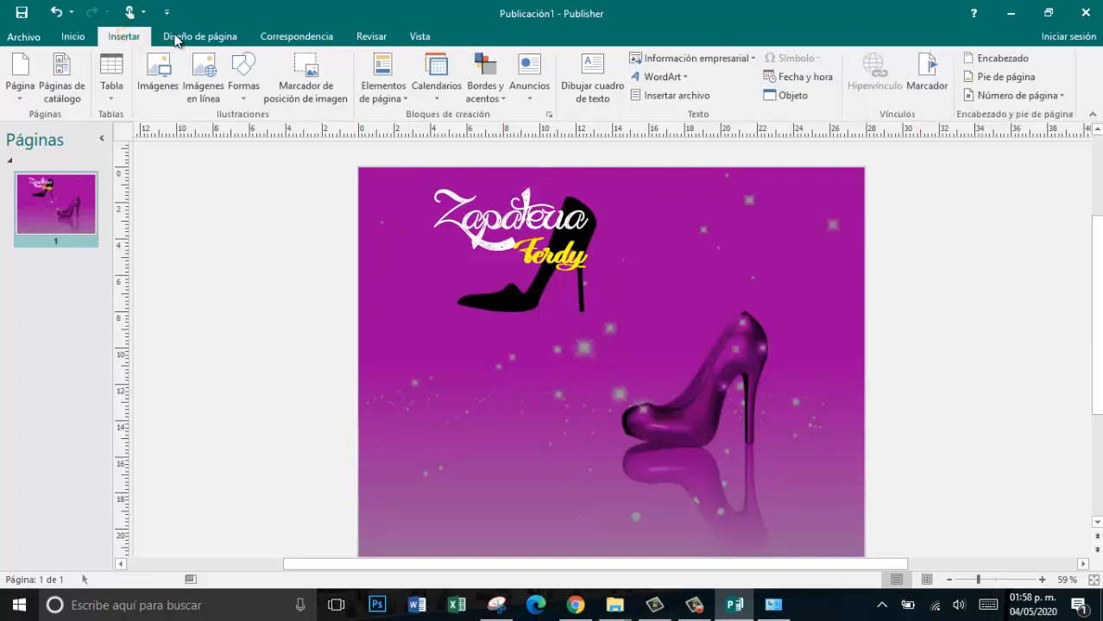
left_click(247, 92)
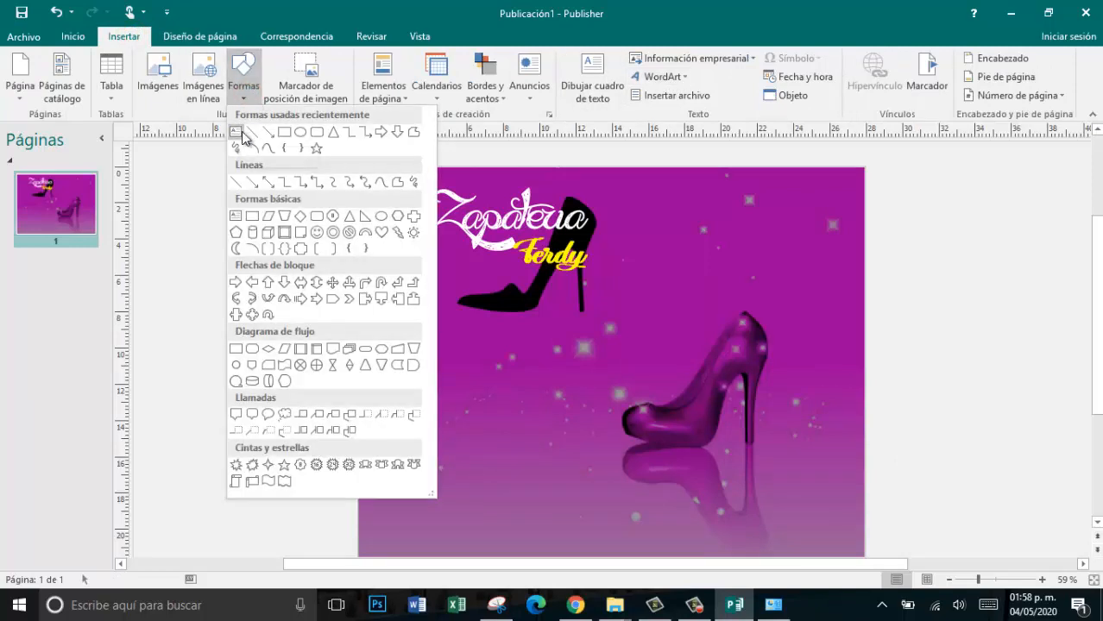
left_click(238, 132)
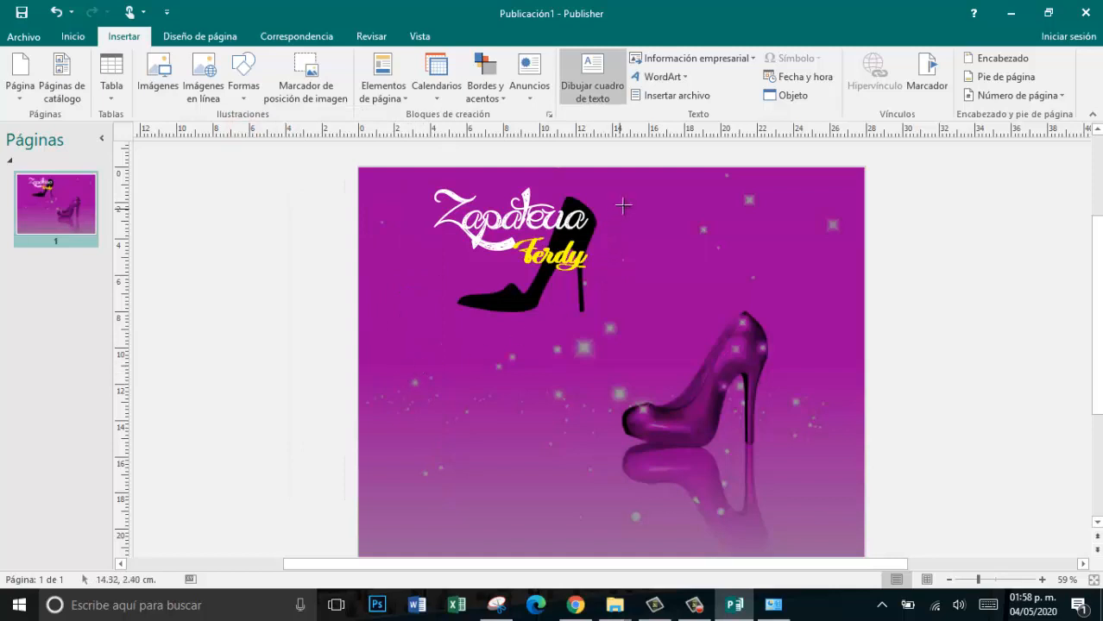
left_click_drag(637, 190, 832, 295)
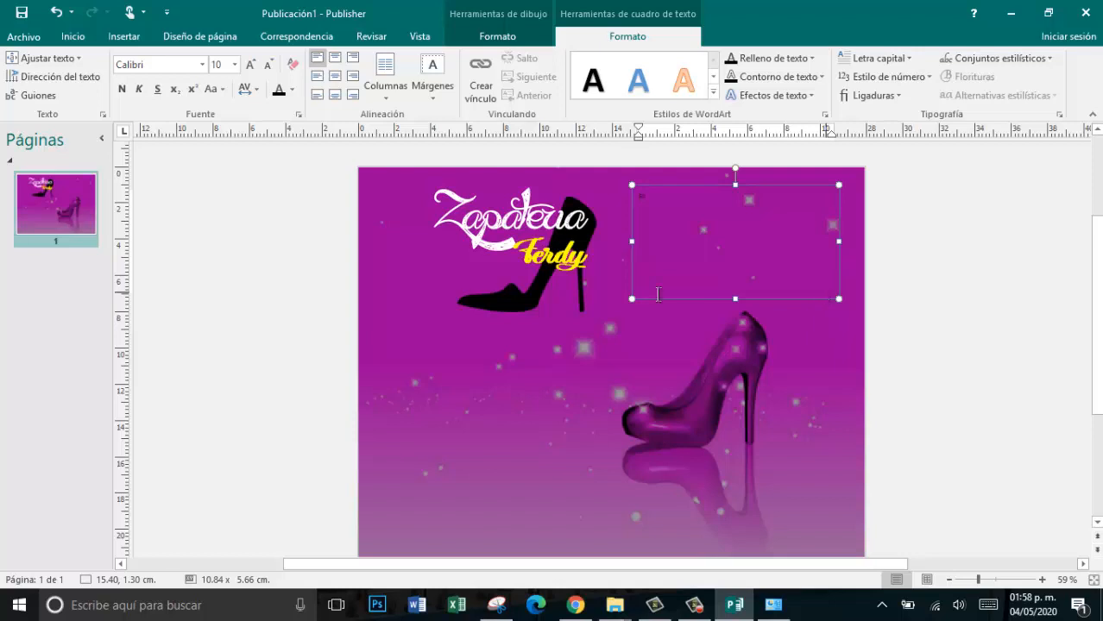
- Enlarge the text in the new text box to 80 pt, correct it to "El" and select it
left_click_drag(656, 207, 613, 183)
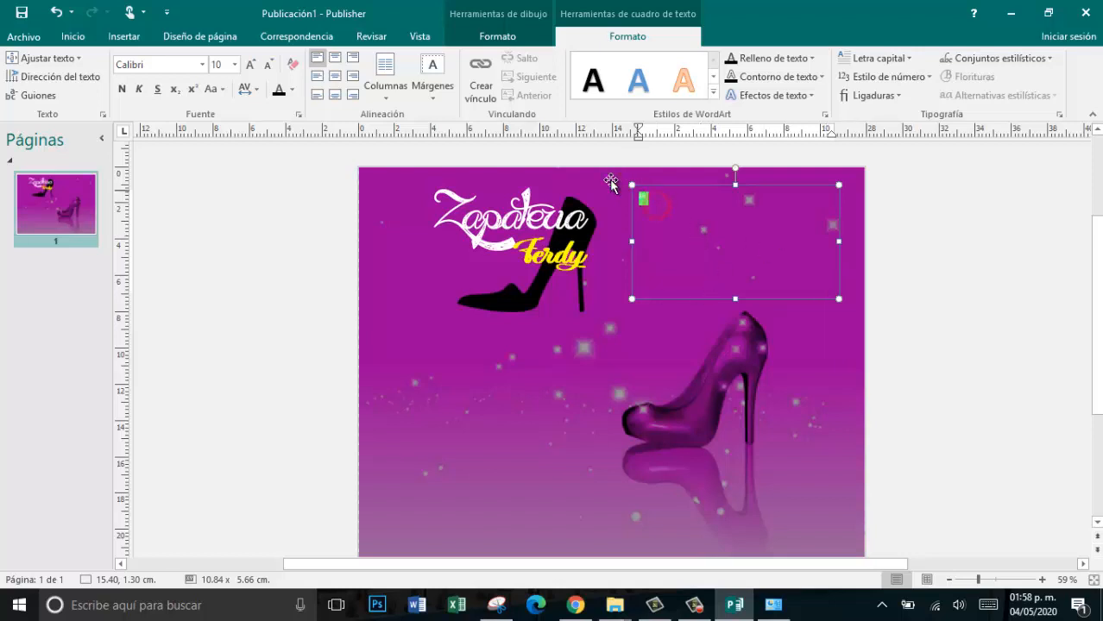
left_click(249, 66)
left_click(249, 66)
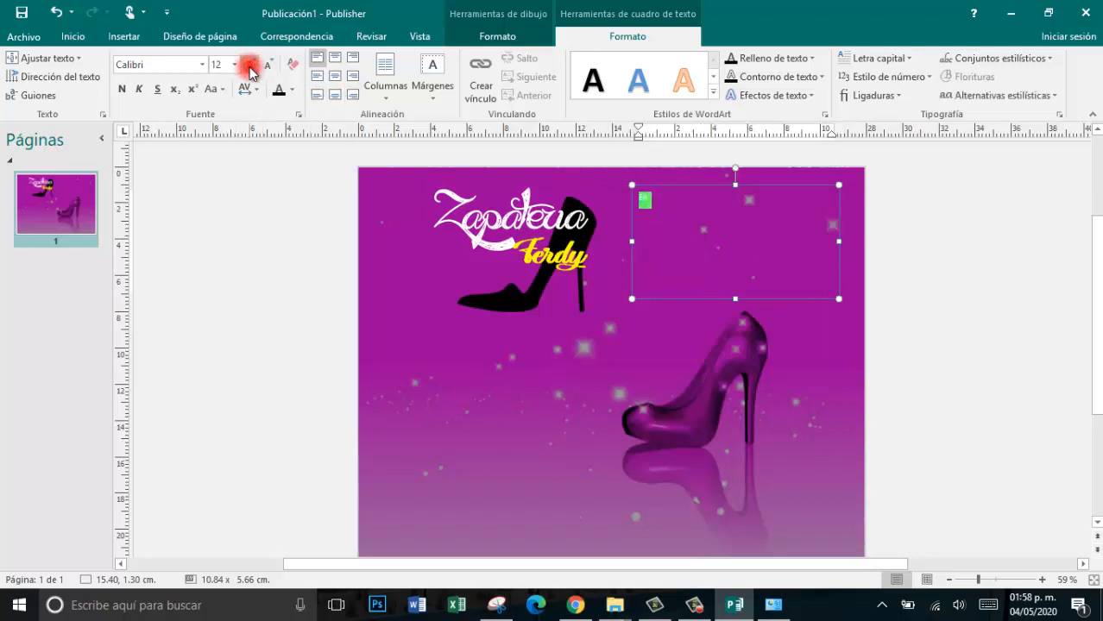
left_click(249, 66)
left_click(249, 65)
left_click(250, 65)
left_click(250, 65)
left_click(250, 66)
left_click(250, 65)
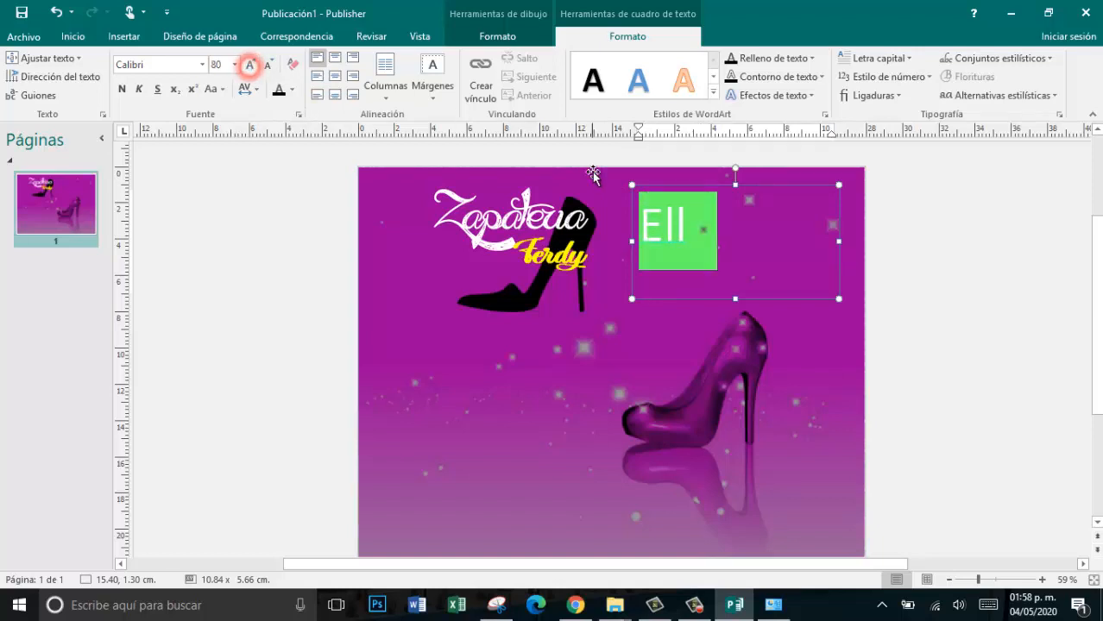
left_click(250, 65)
left_click(674, 226)
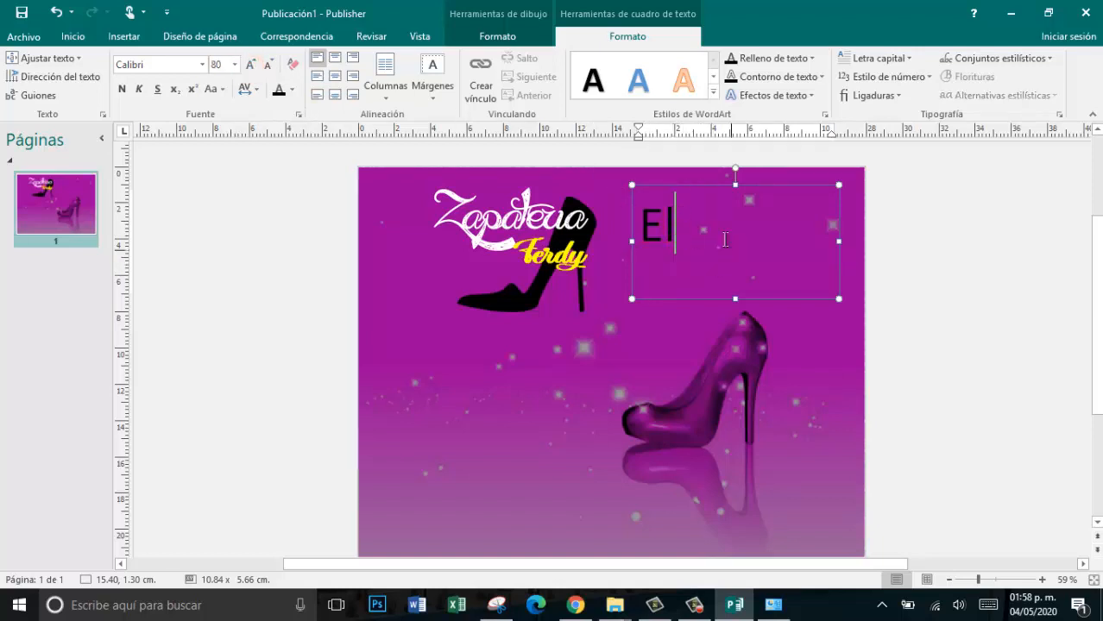
left_click_drag(701, 229, 639, 229)
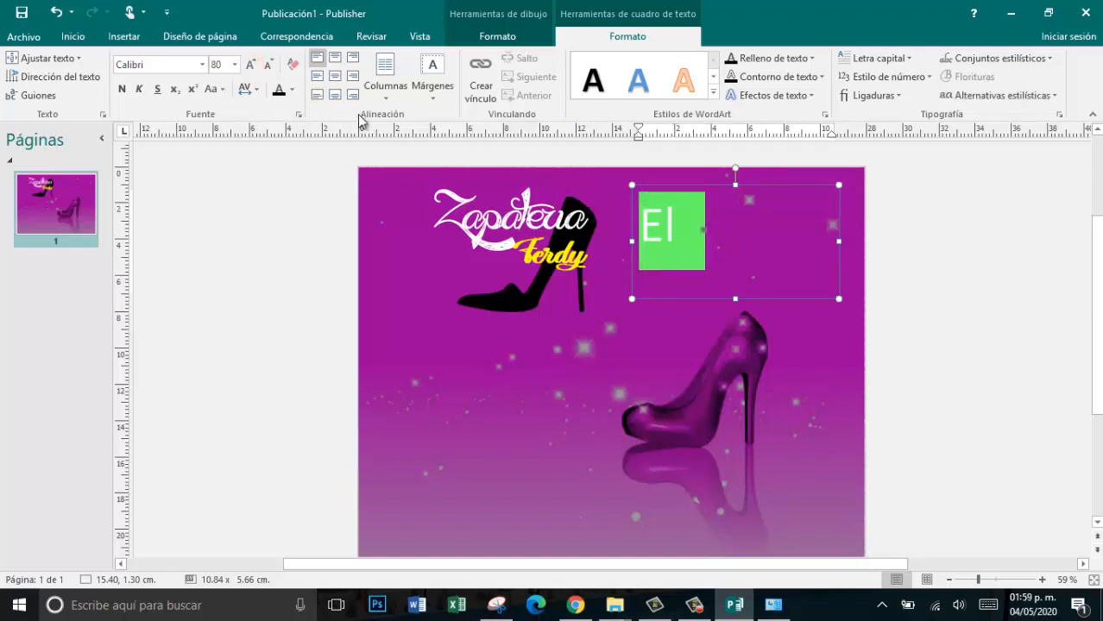
- Reduce the slogan text to 48 pt and complete it as "El valor del buen gusto."
left_click(268, 65)
left_click(268, 64)
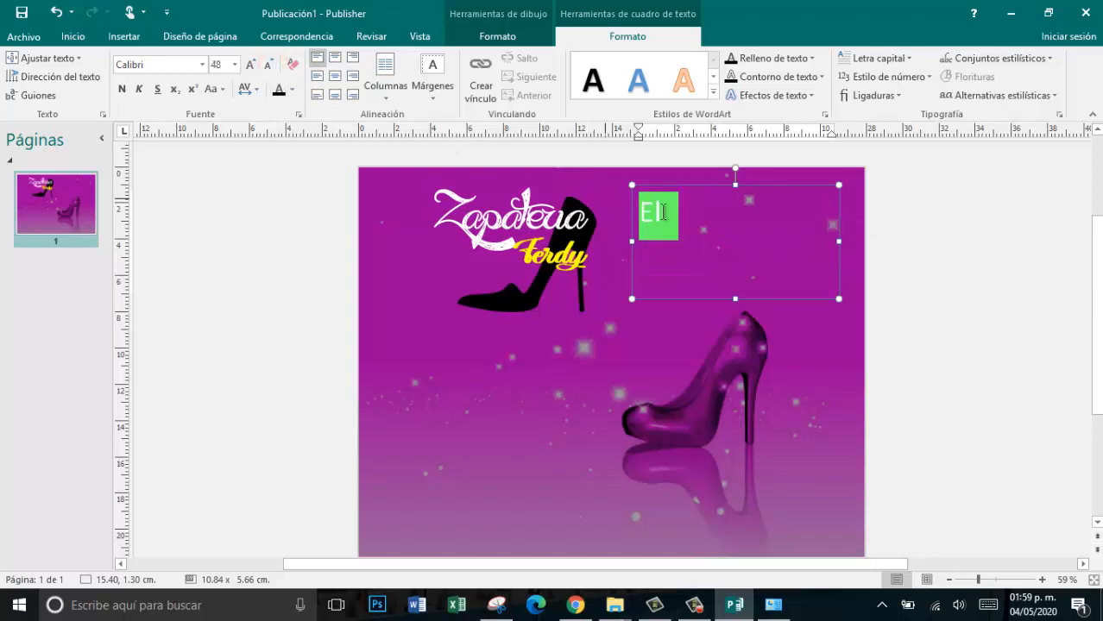
left_click(682, 237)
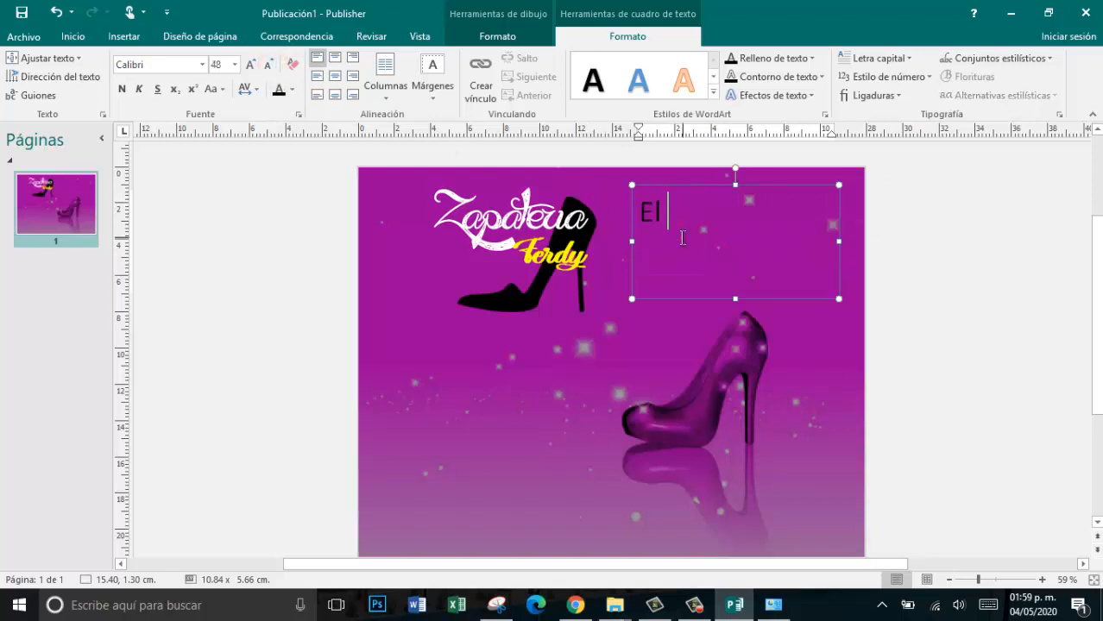
type("valor del")
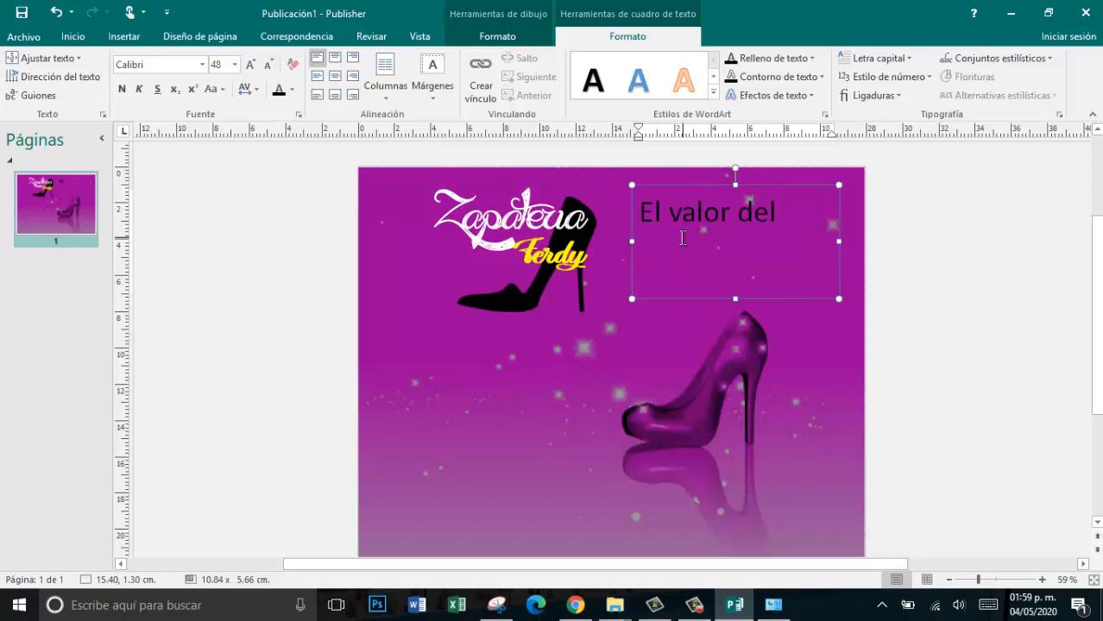
type(" buen gusto.")
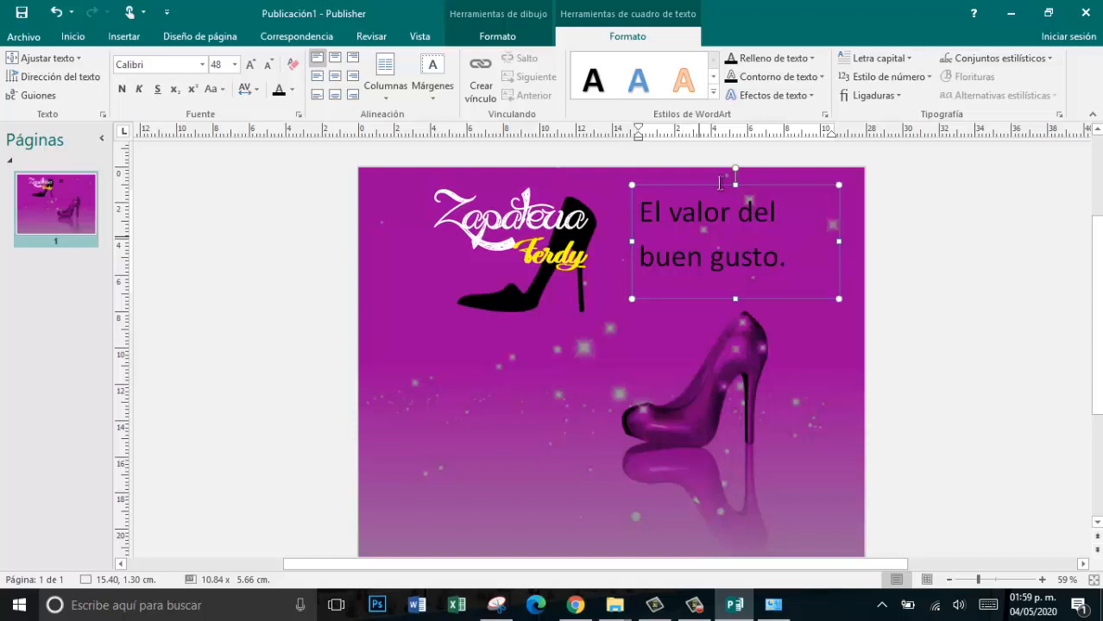
- Format the slogan in white Britannic Bold, centred horizontally and vertically in its text box
left_click_drag(804, 276, 639, 217)
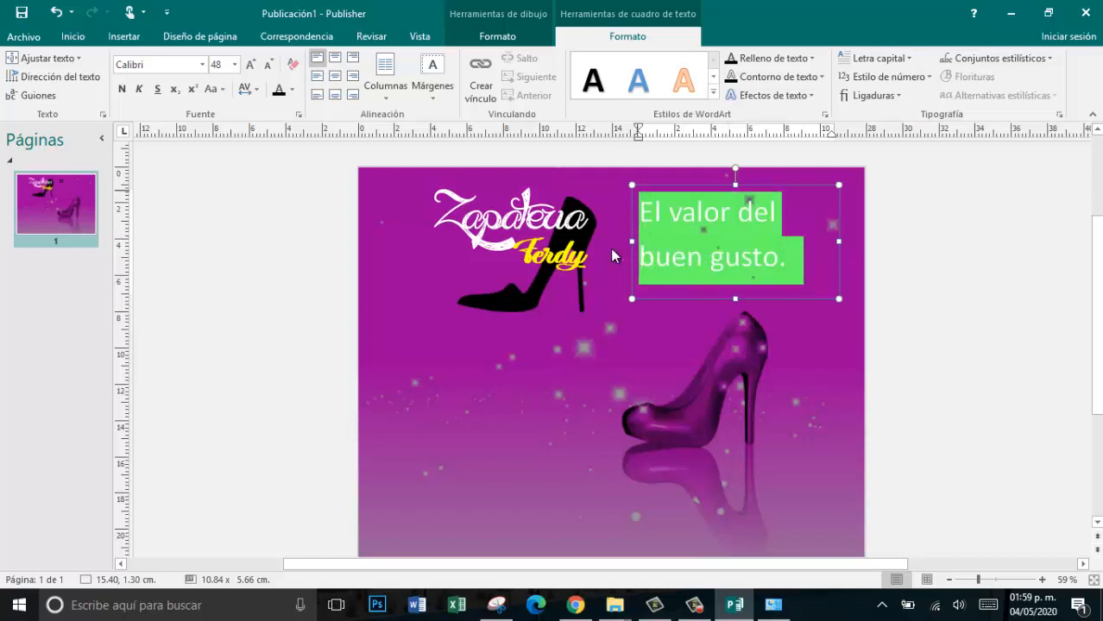
left_click(201, 65)
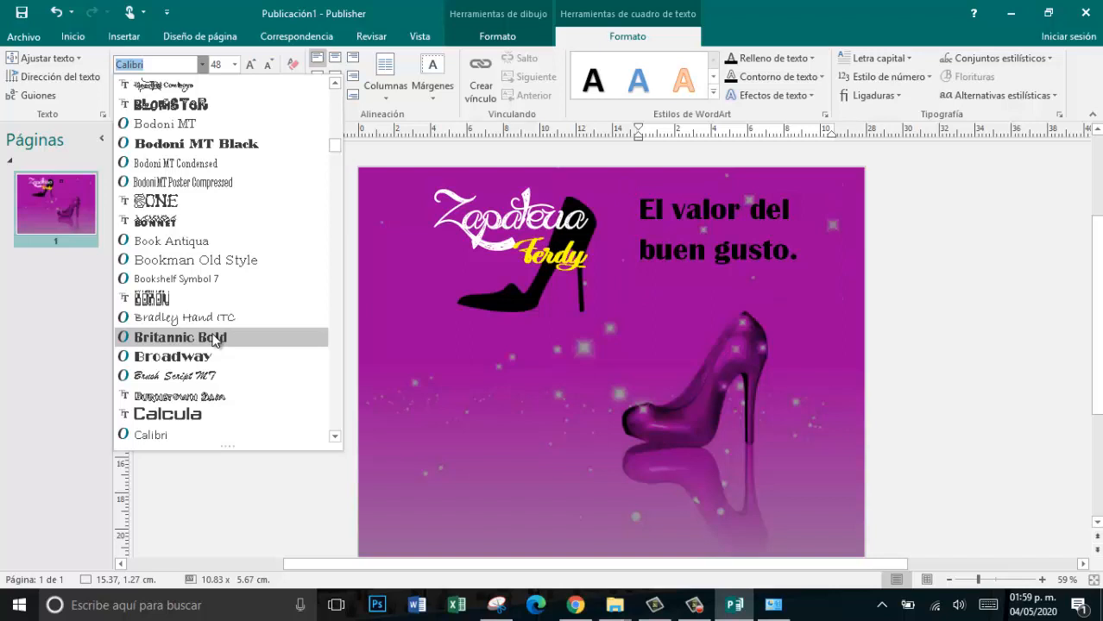
left_click(213, 336)
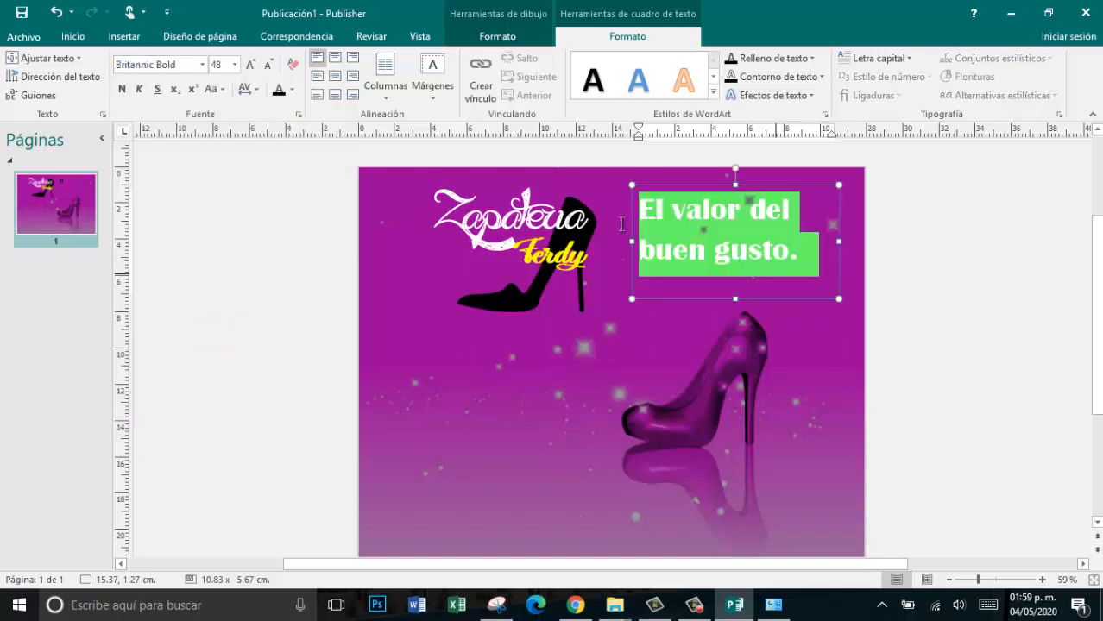
left_click(336, 77)
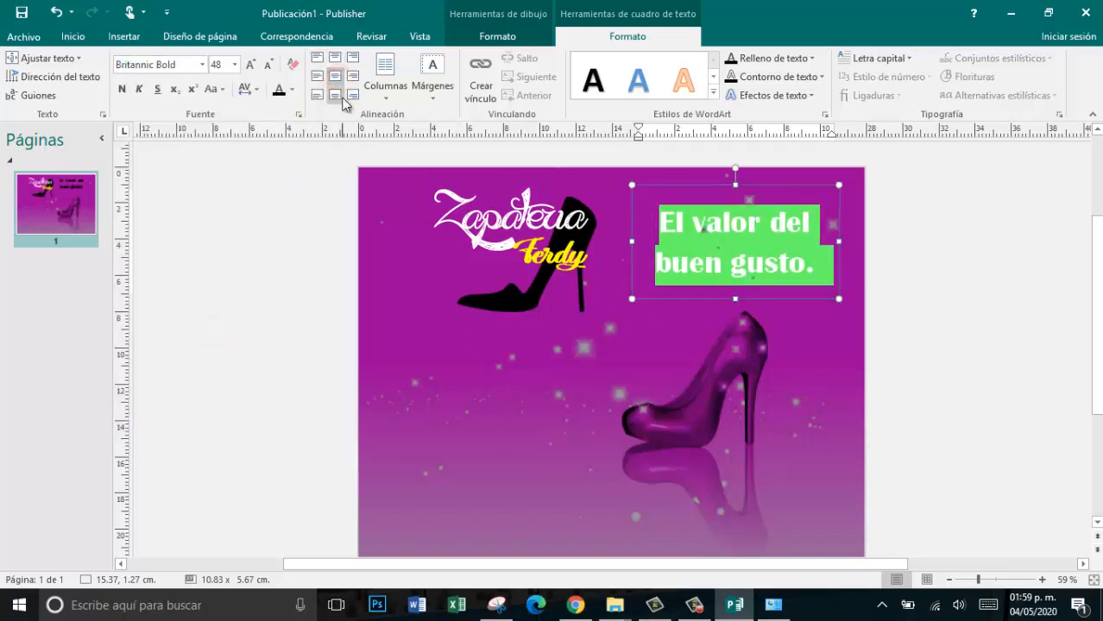
left_click(292, 90)
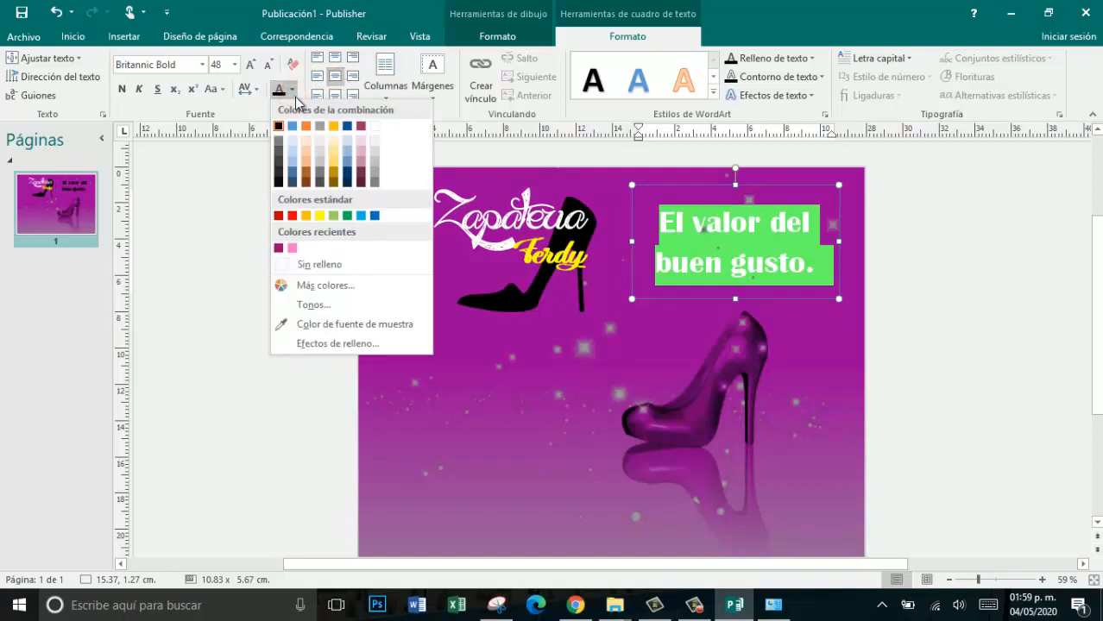
left_click(376, 126)
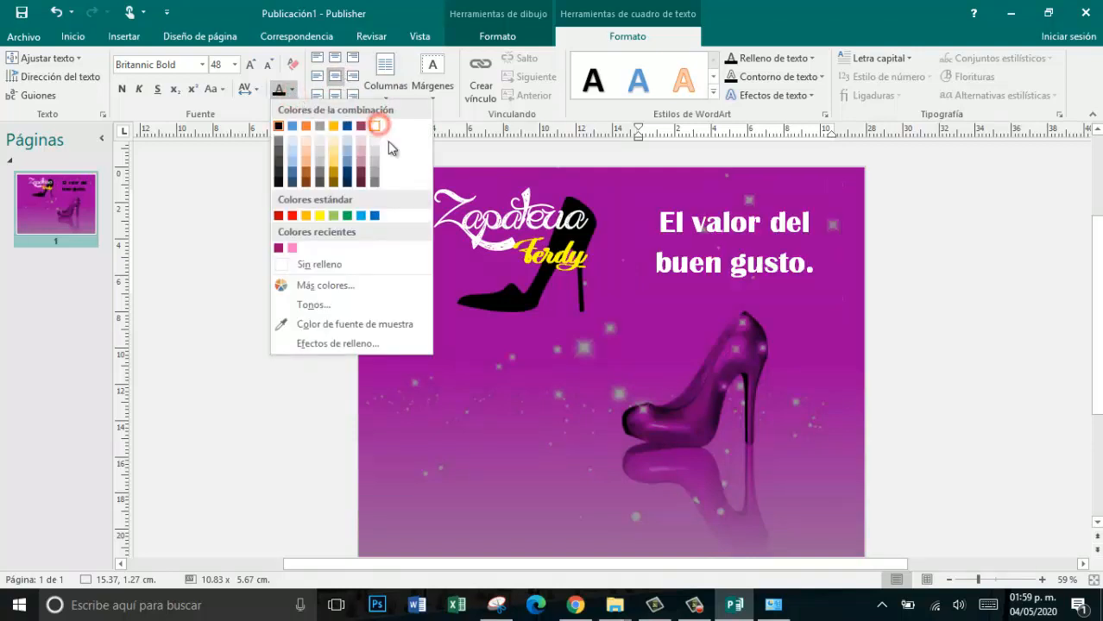
left_click(999, 315)
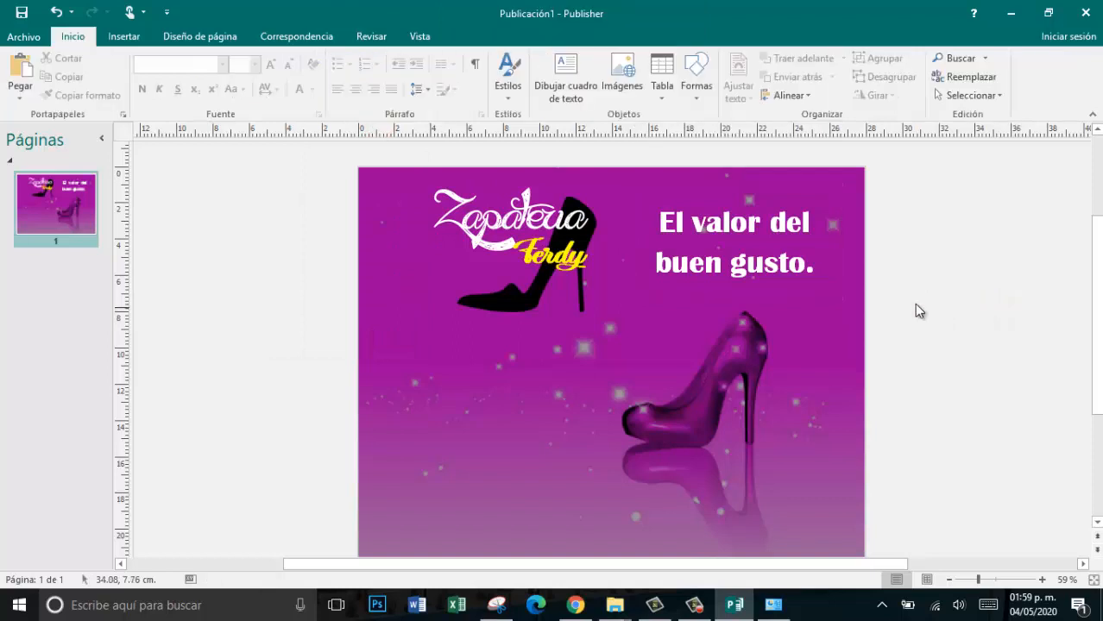
double_click(790, 271)
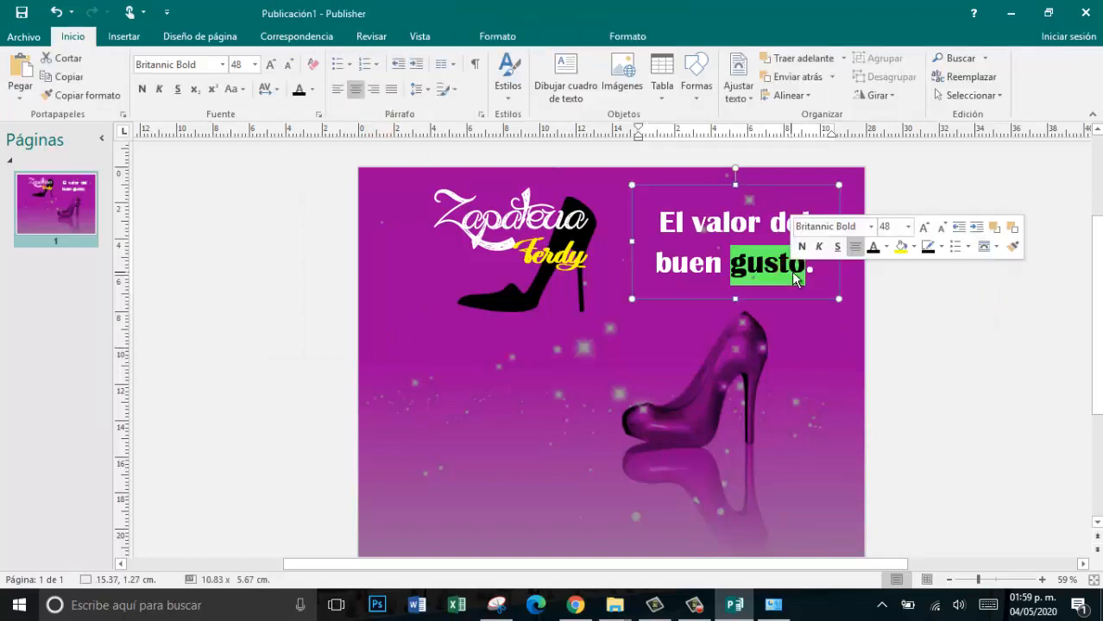
left_click(938, 303)
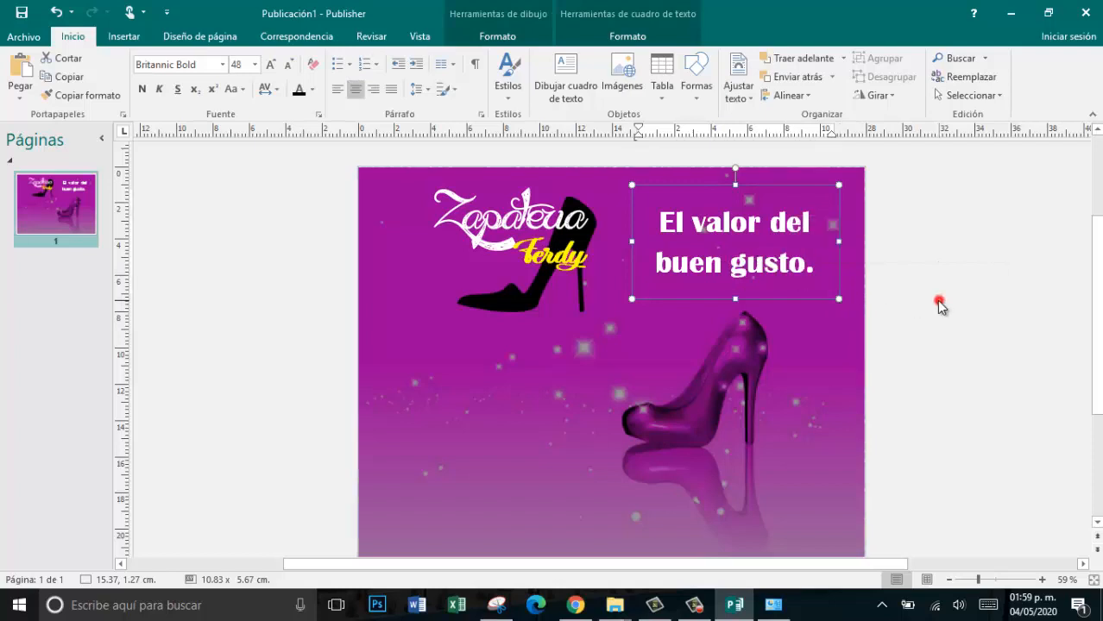
left_click(767, 293)
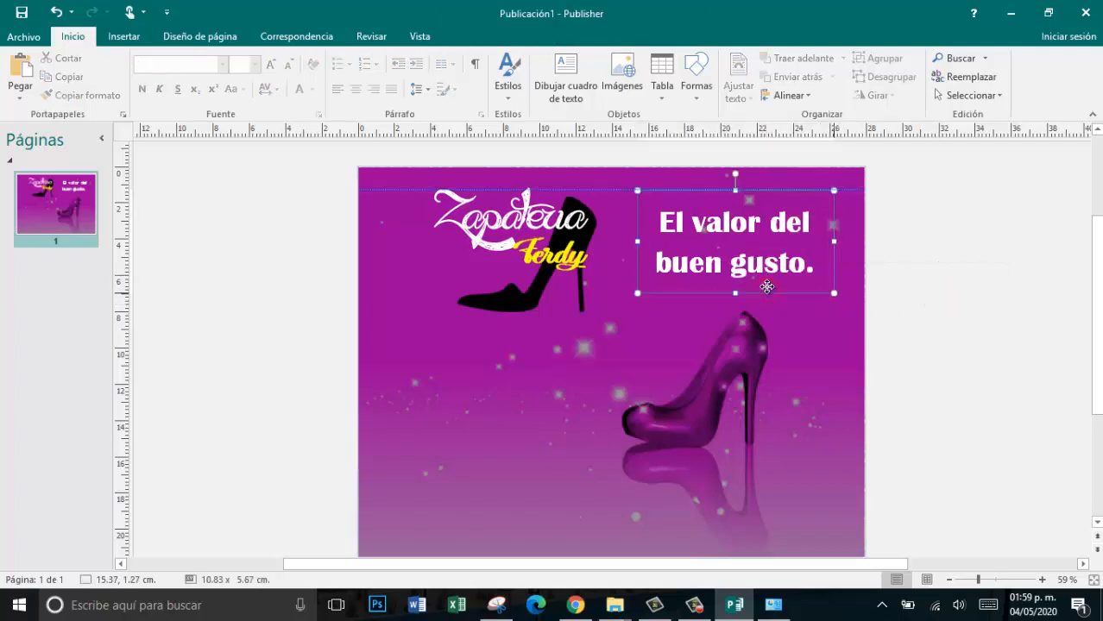
left_click(974, 331)
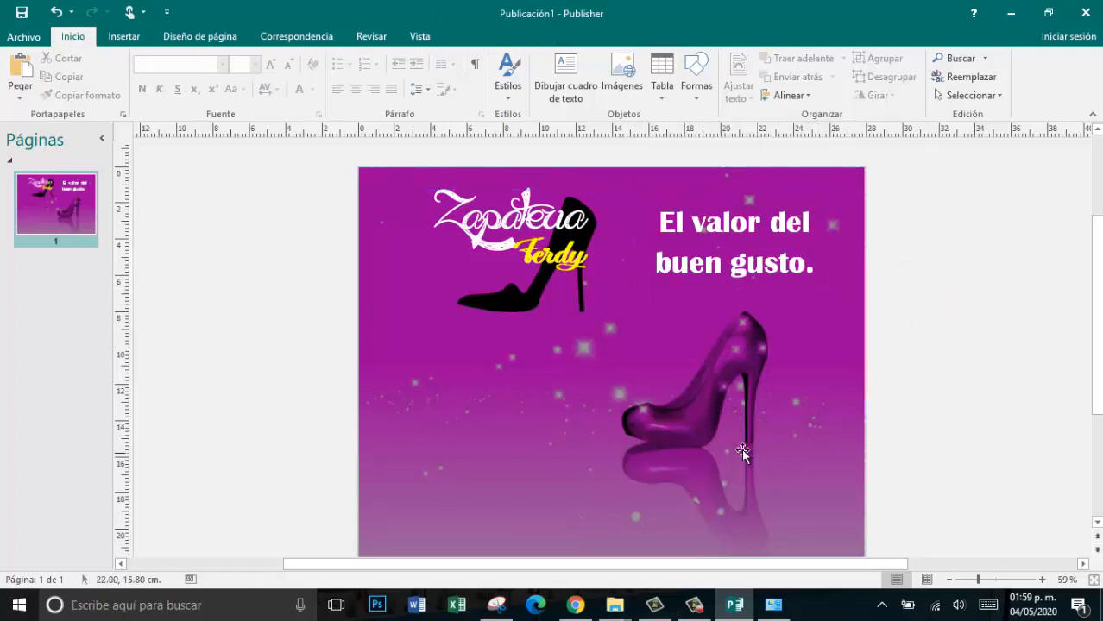
- Draw a text box of about 10.96 x 10.96 cm below the black shoe and enter "Damas" at 16 pt
left_click(126, 38)
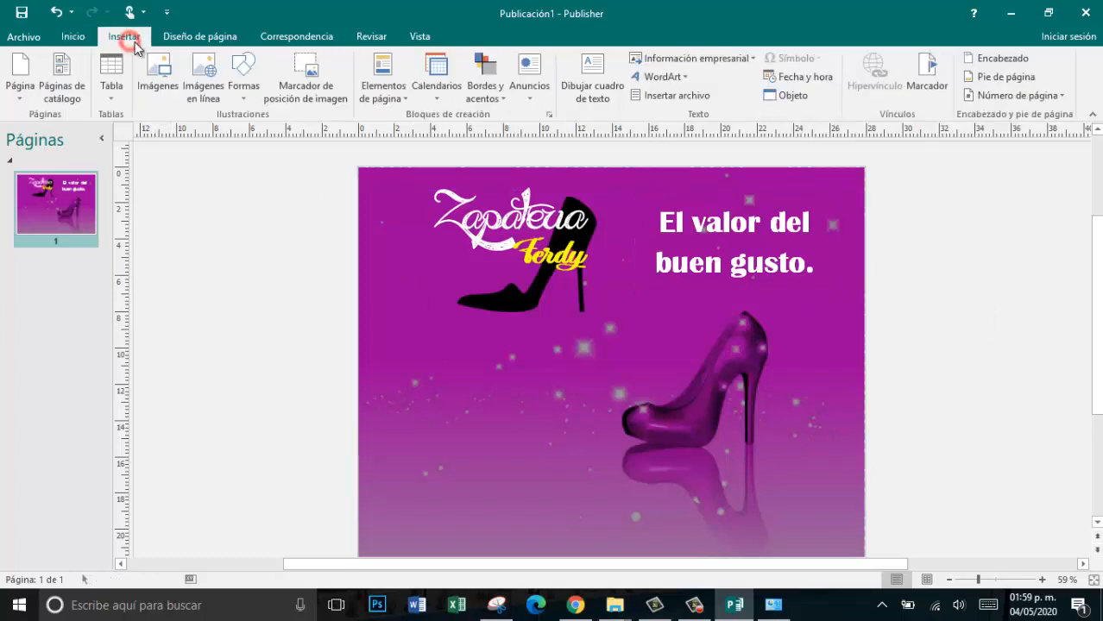
left_click(242, 102)
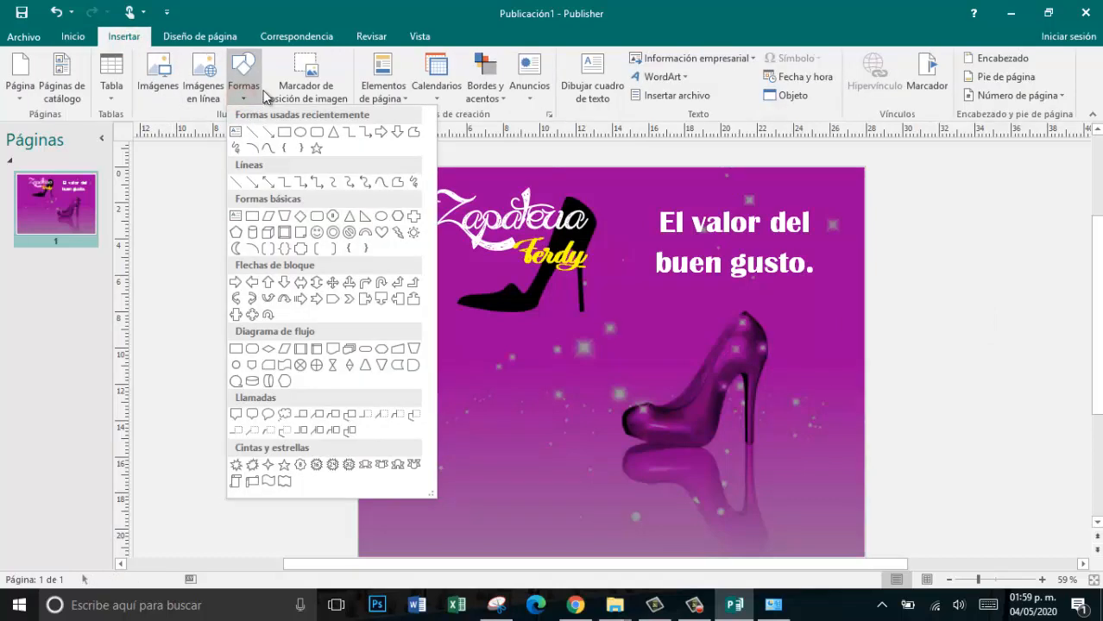
left_click(241, 129)
left_click_drag(389, 343, 584, 534)
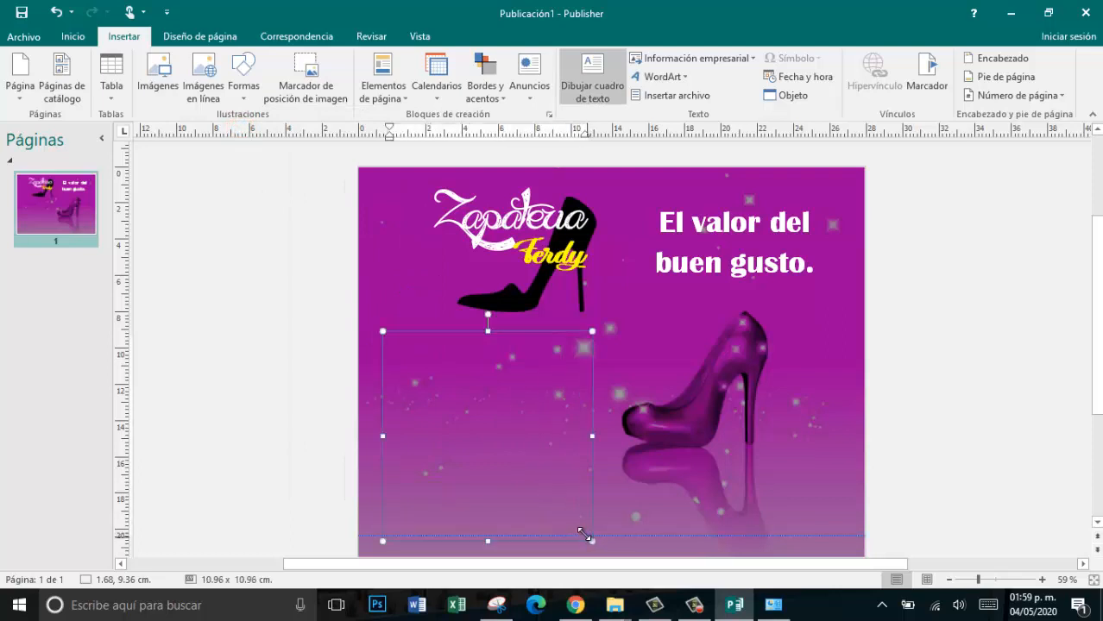
left_click(250, 67)
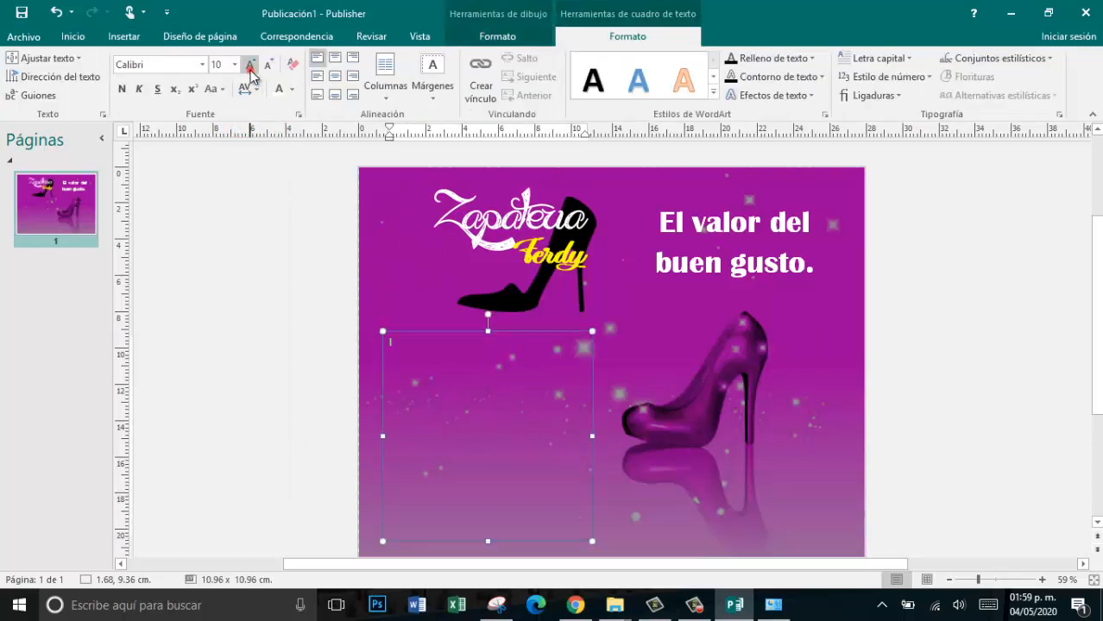
left_click(250, 67)
left_click(251, 67)
left_click(251, 67)
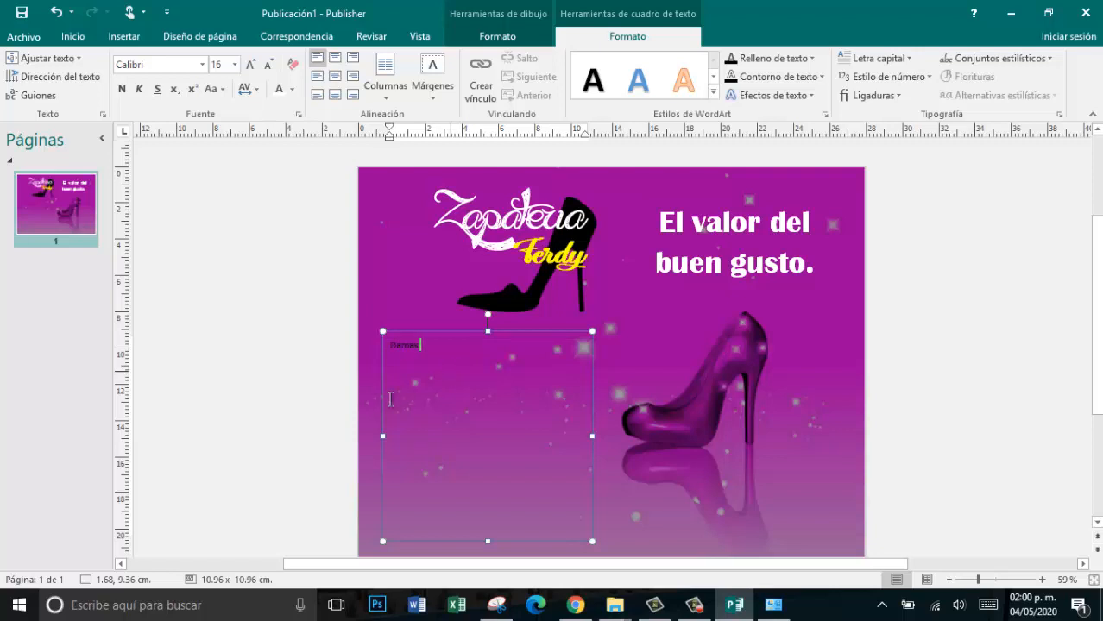
- Enlarge the word "Damas" to 48 pt
left_click_drag(424, 348, 393, 349)
left_click(249, 65)
left_click(249, 65)
left_click(249, 65)
left_click(250, 65)
left_click(250, 64)
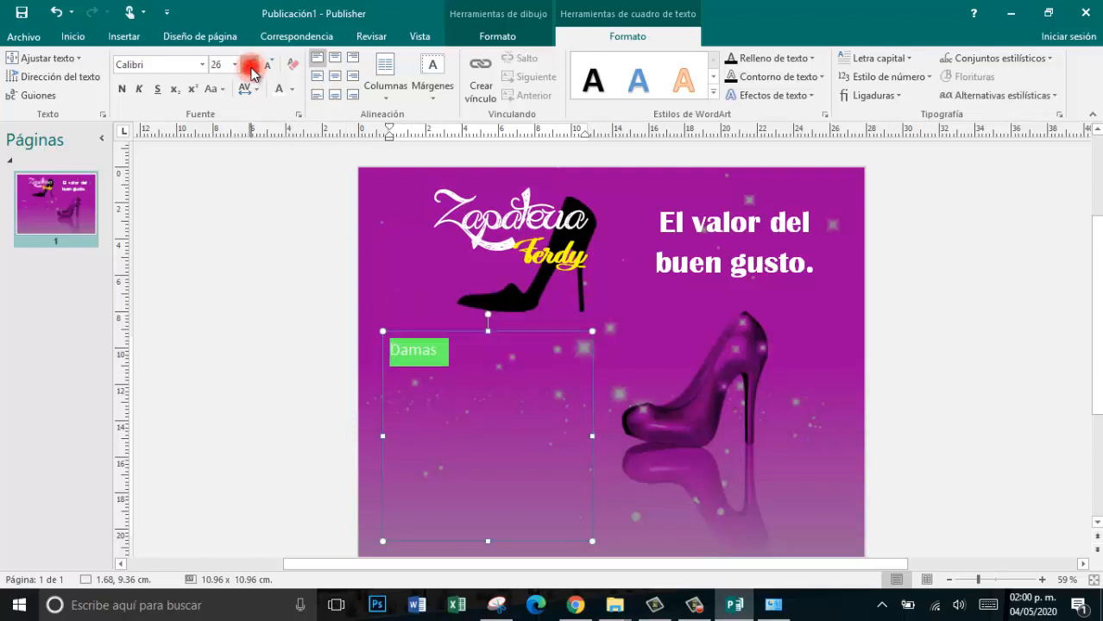
left_click(249, 64)
left_click(250, 65)
left_click(249, 65)
left_click(249, 65)
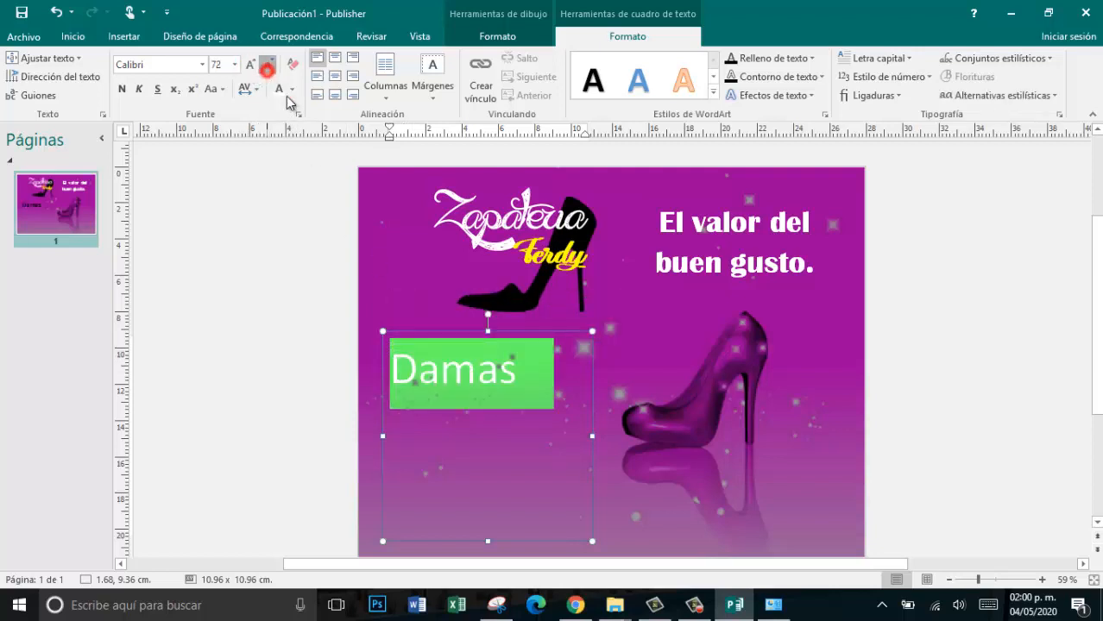
- Add "Caballeros", "Niños" and "Niñas" on separate lines below "Damas"
left_click(485, 366)
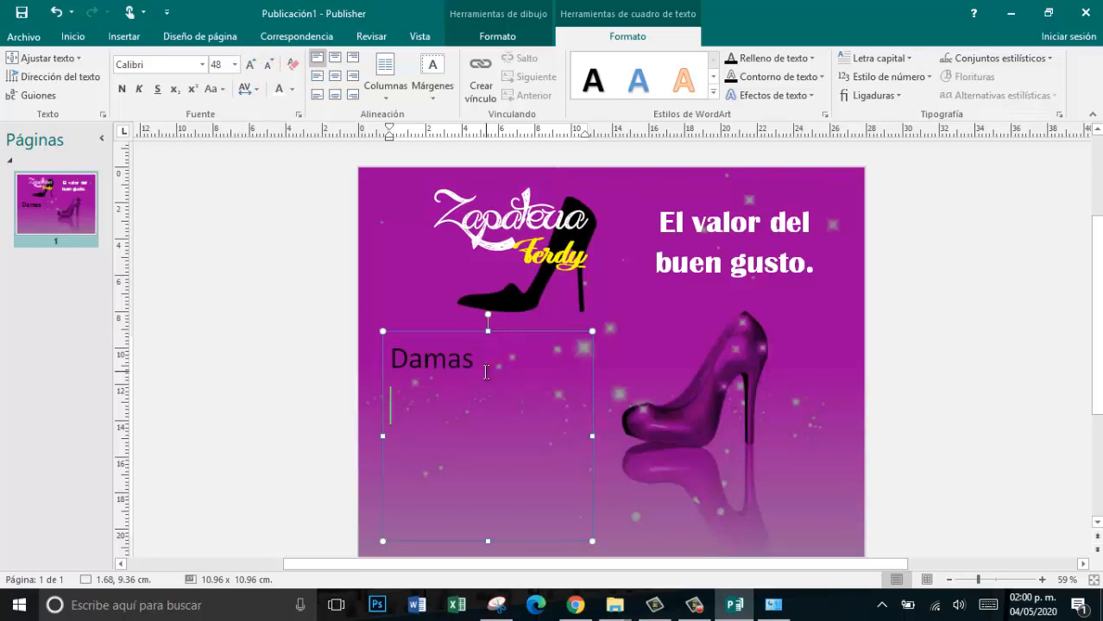
type("Caballe")
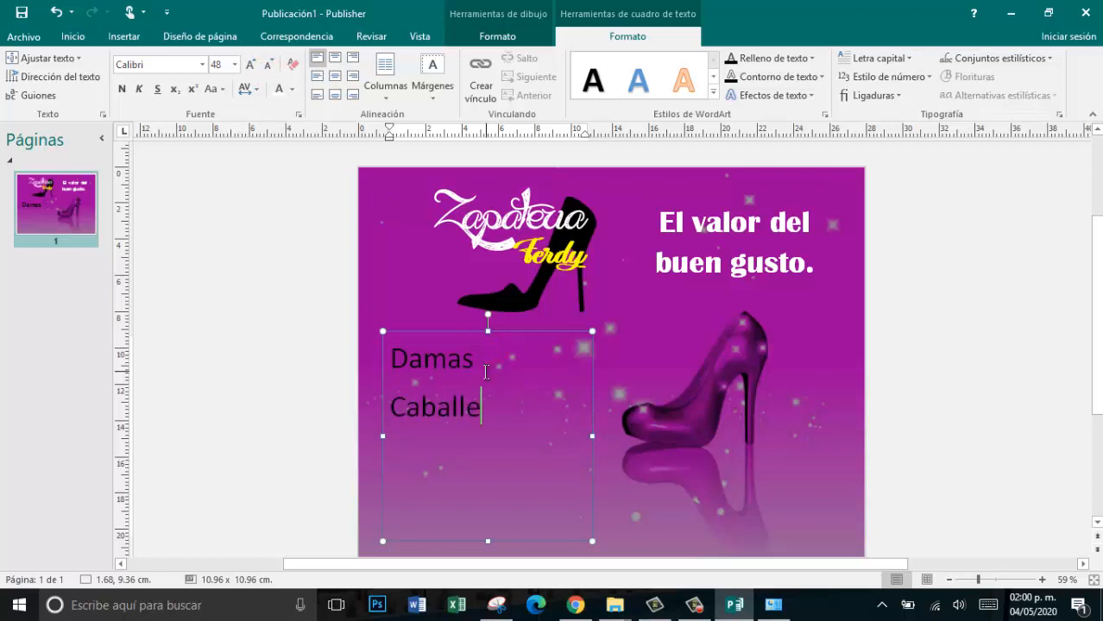
type("ros Niños Niñas")
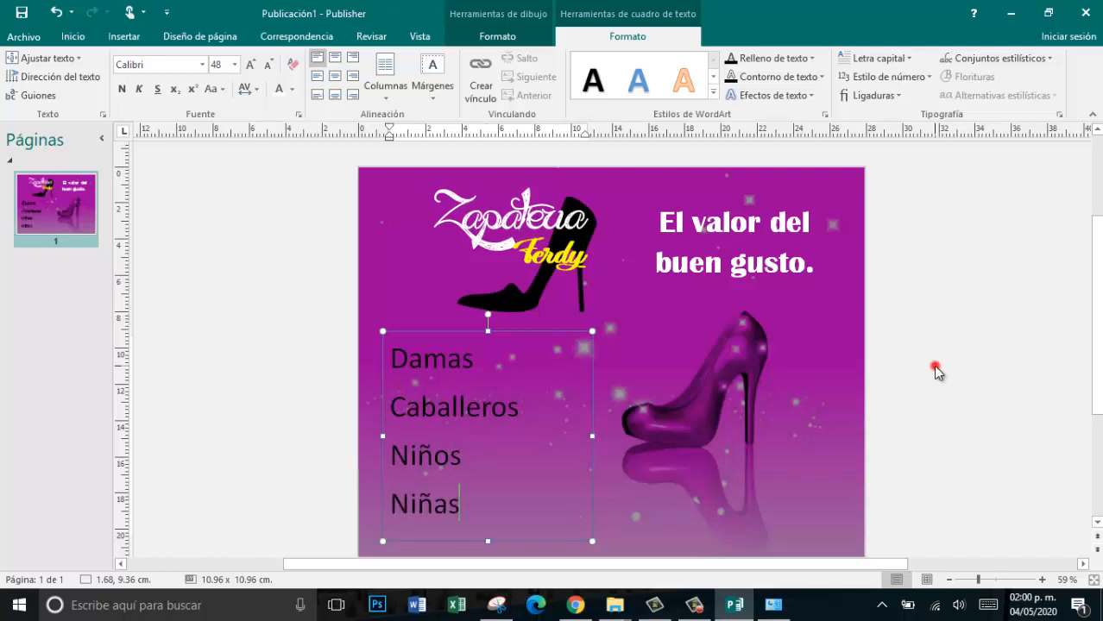
left_click(935, 365)
- Colour all four lines of the category list with the recently used light pink and make them bold
left_click(474, 406)
left_click(420, 350)
left_click_drag(399, 359, 480, 507)
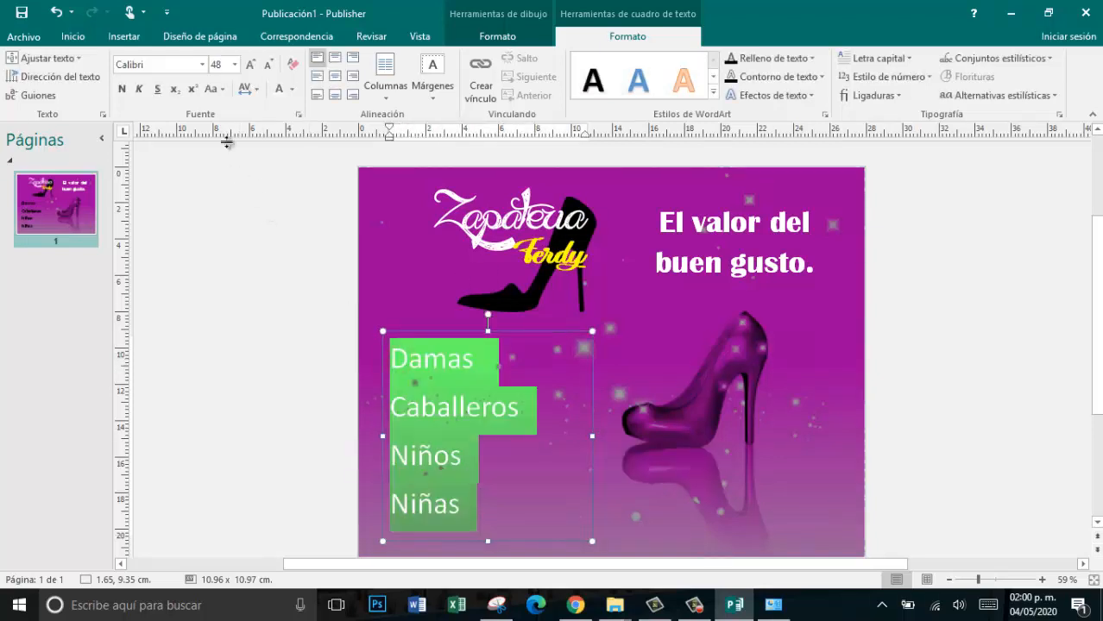
left_click(295, 92)
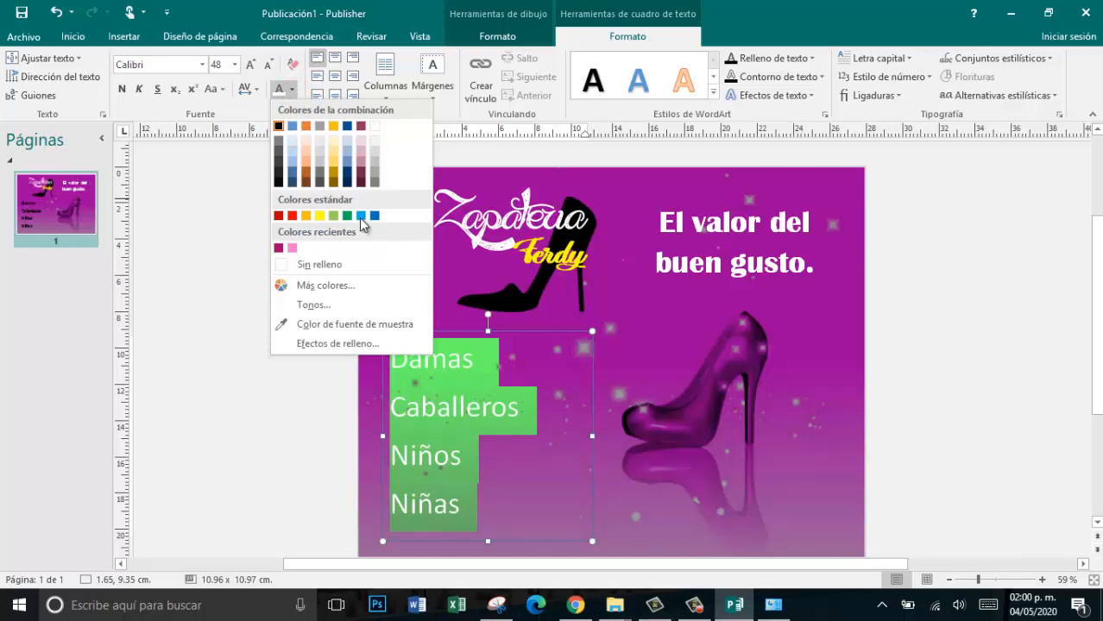
left_click(292, 248)
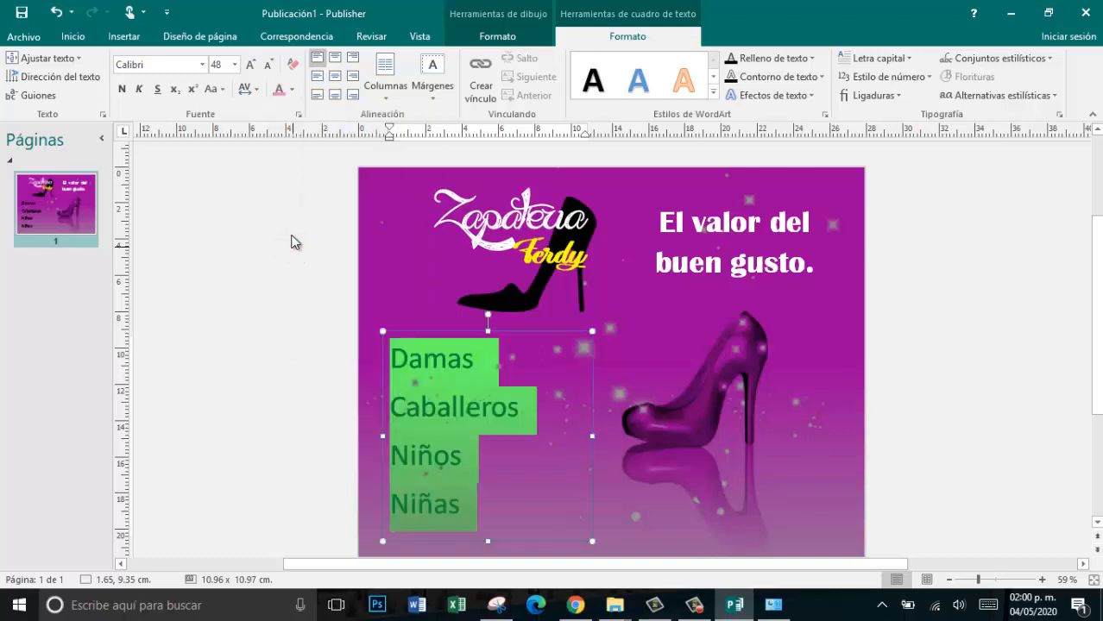
left_click(123, 89)
left_click(1055, 390)
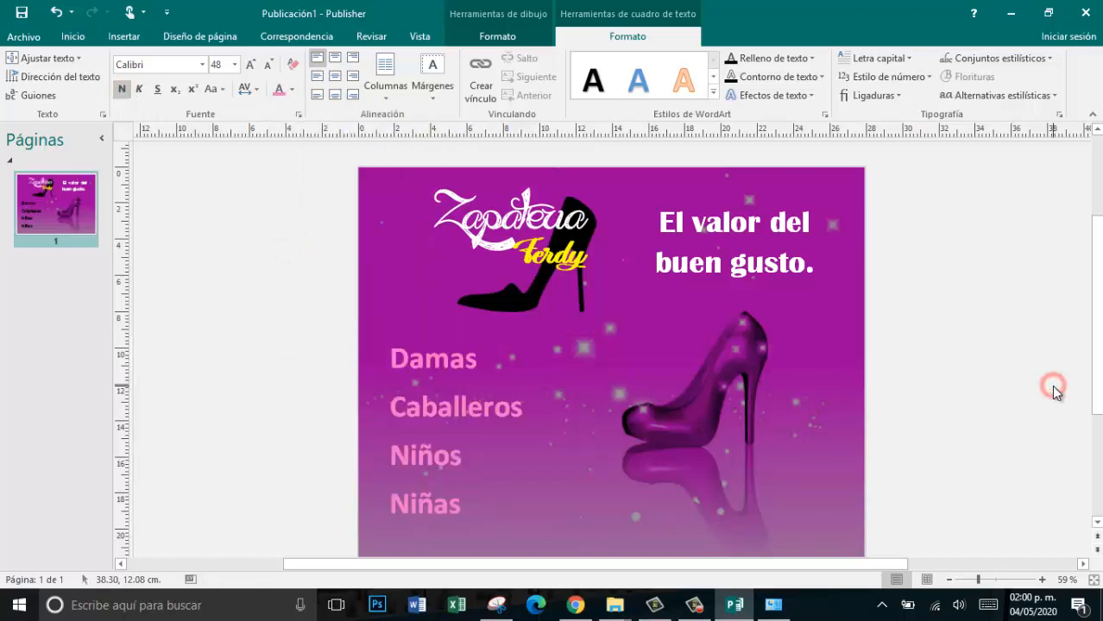
- Set the font of all four lines of the category list to Eras Bold ITC
left_click(500, 404)
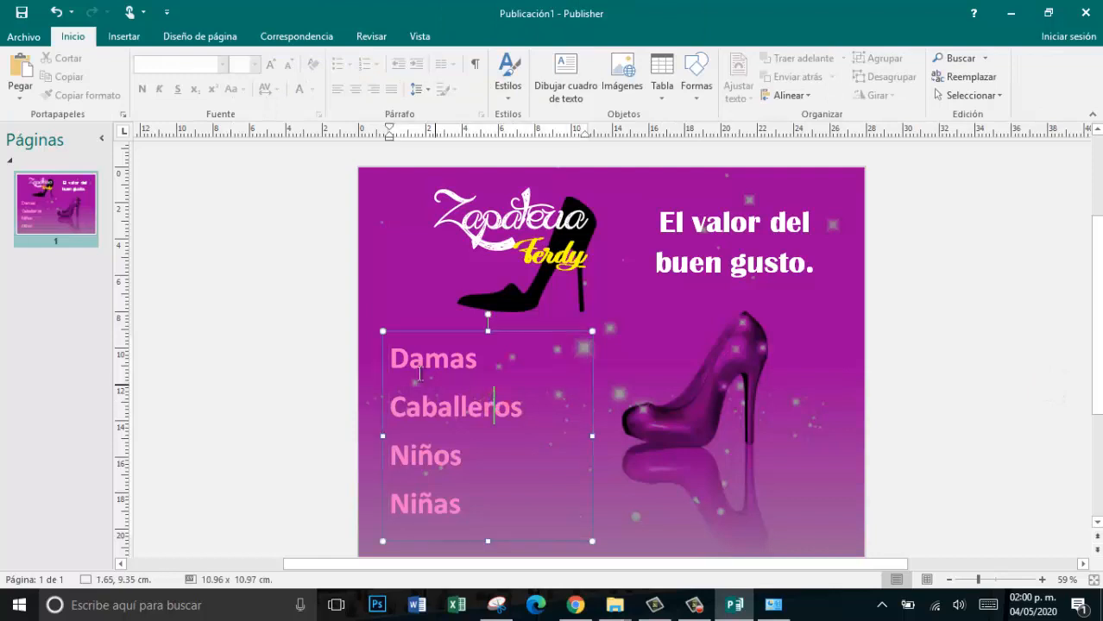
left_click_drag(395, 361, 496, 522)
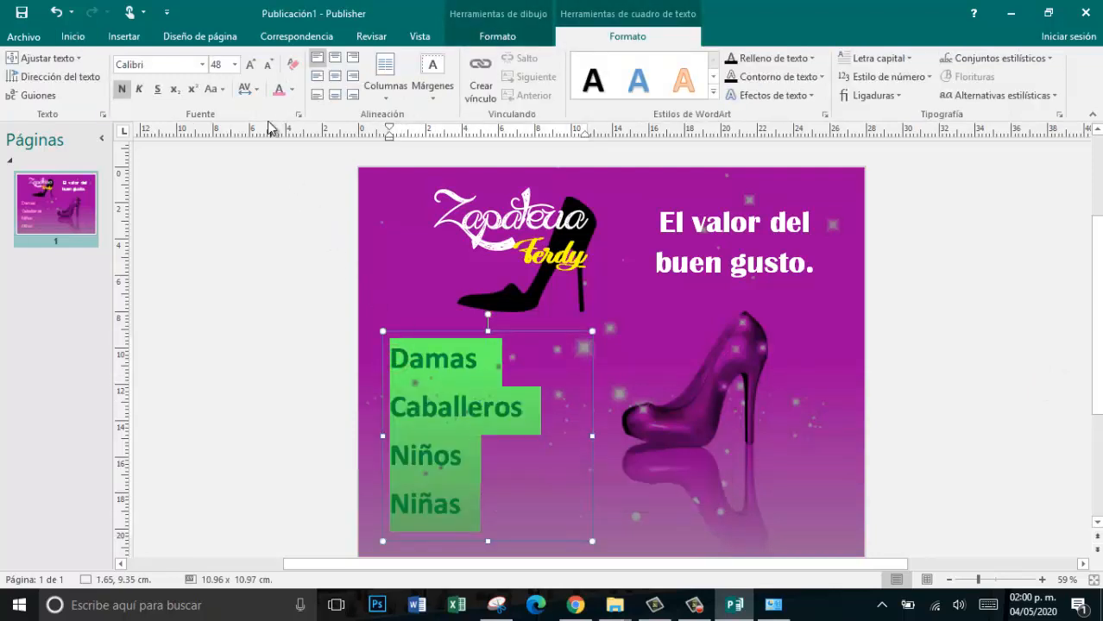
left_click(203, 65)
scroll(303, 243, "down", 10)
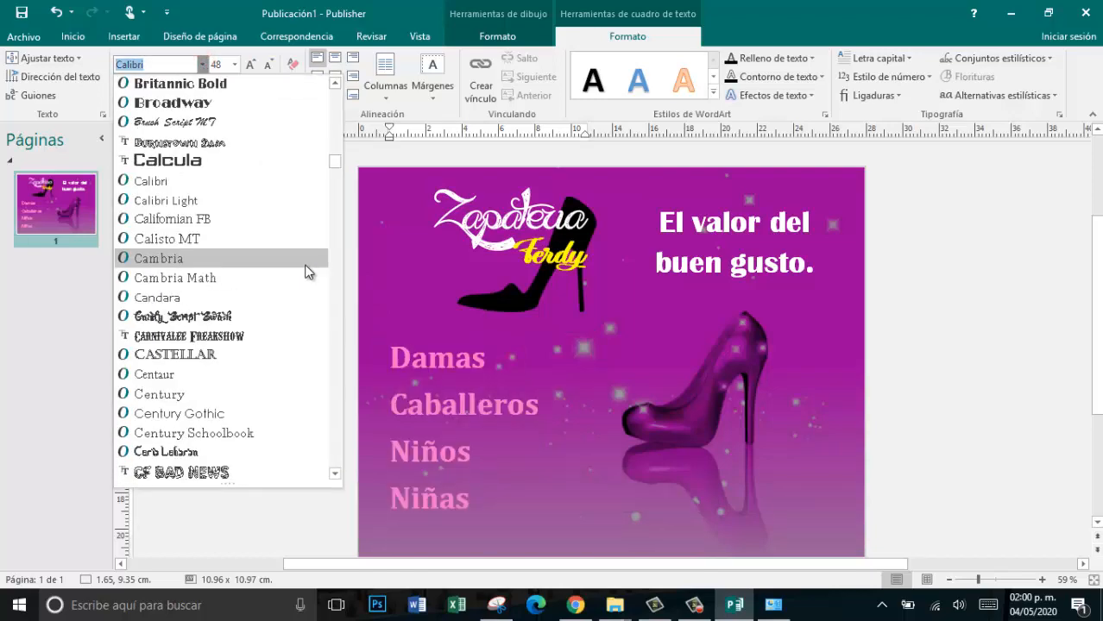
scroll(307, 271, "down", 8)
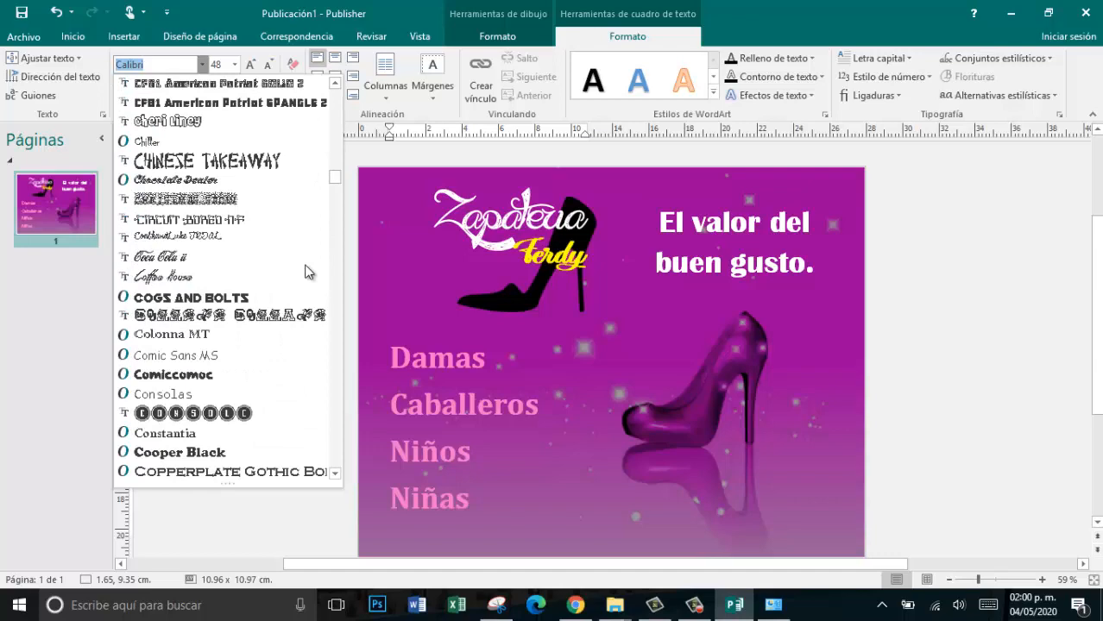
scroll(306, 272, "down", 10)
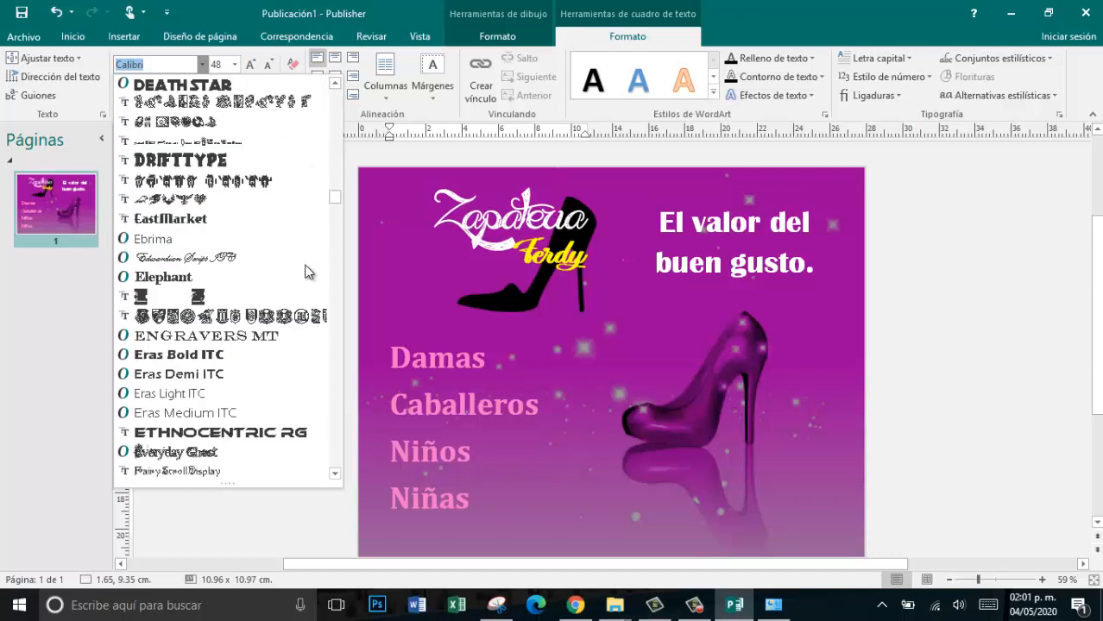
scroll(306, 272, "down", 3)
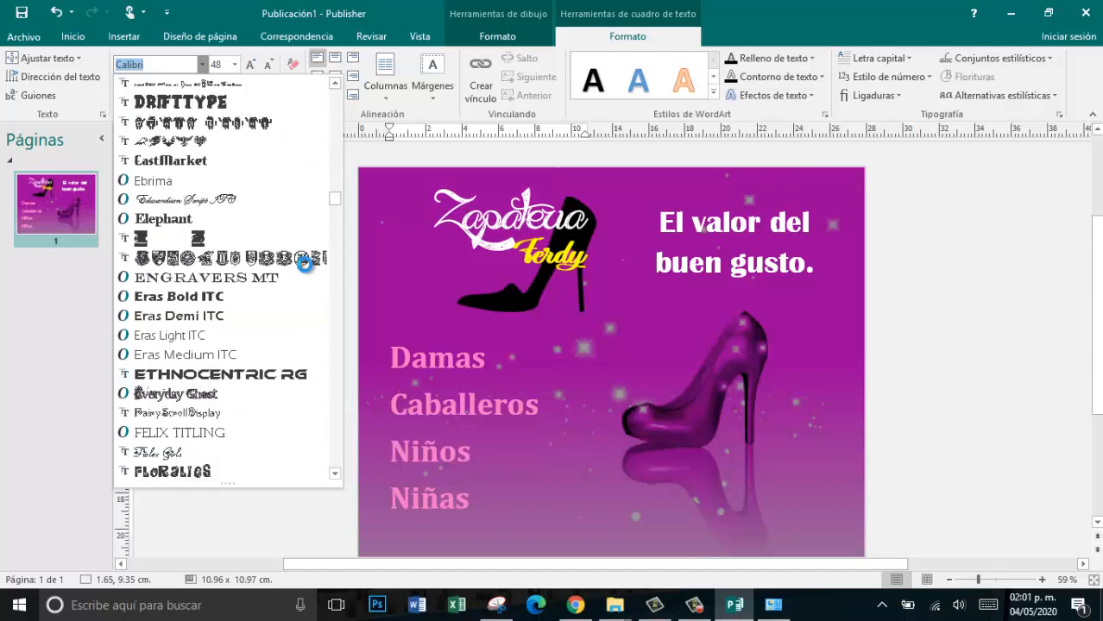
left_click(220, 296)
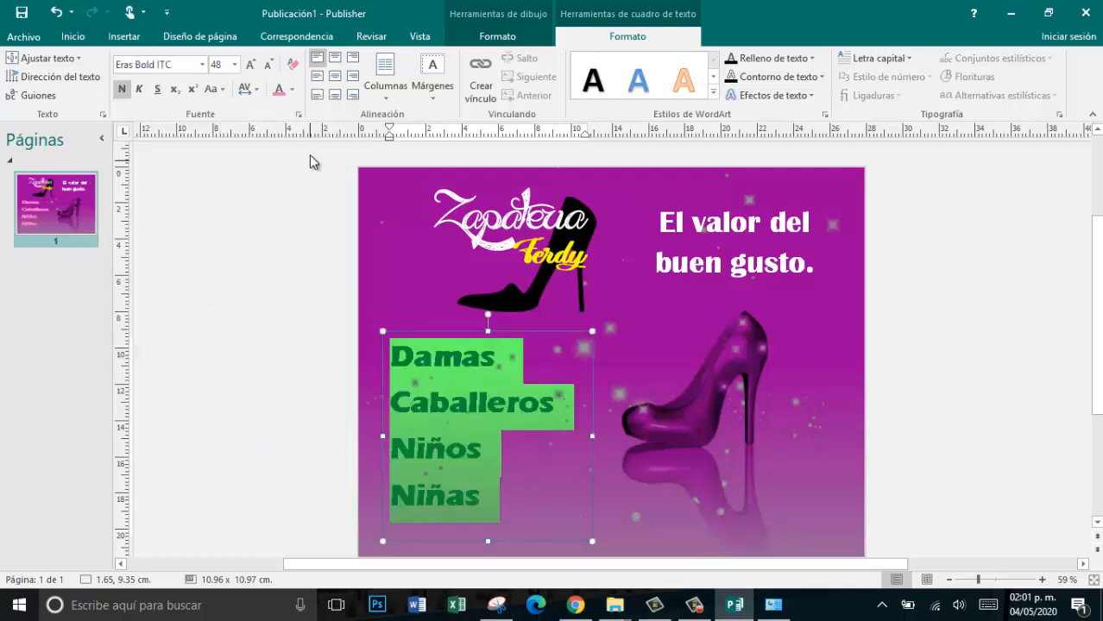
- Colour the four lines of the category list with a light blue from the scheme colours and deselect the text box
left_click(292, 90)
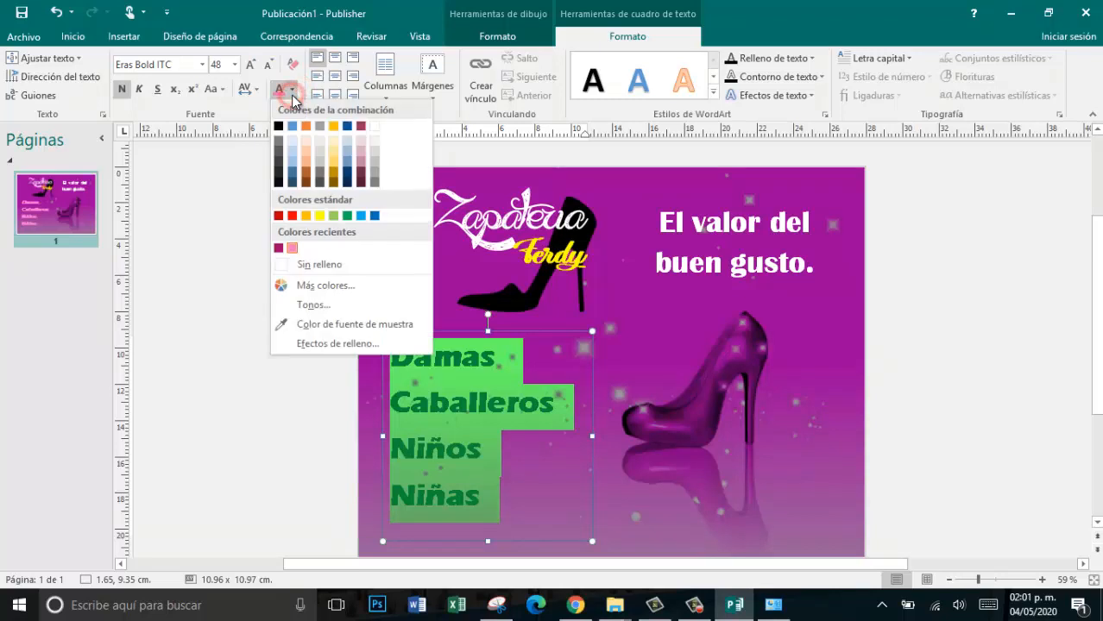
left_click(290, 154)
left_click(909, 356)
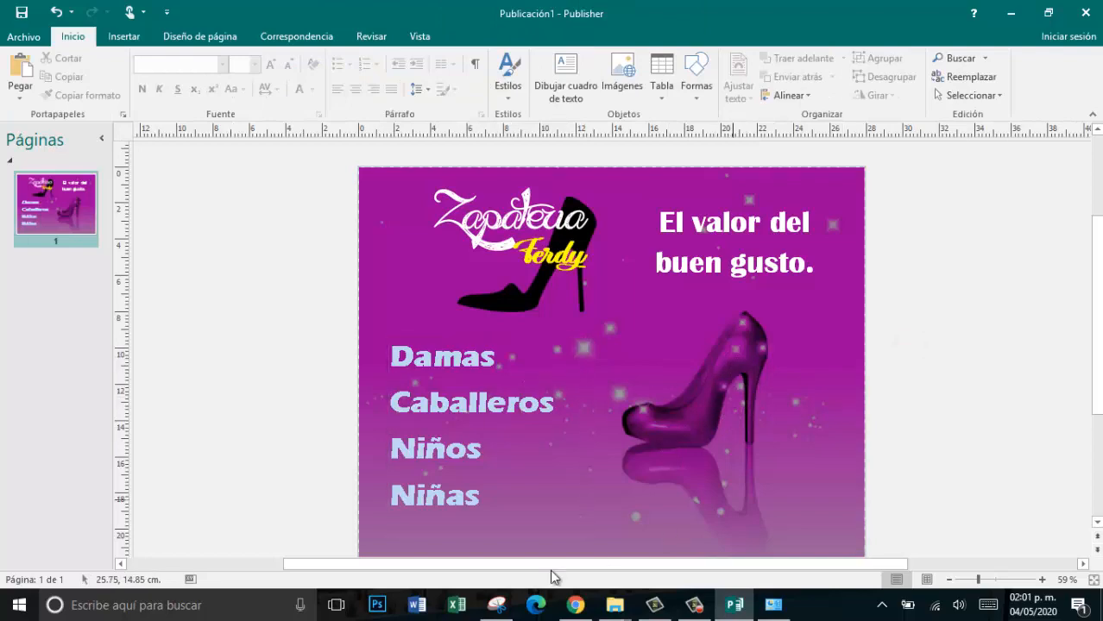
- Switch to Chrome and close the Caligrafía Fonts page, keeping the "background shoes" image results open
left_click(575, 605)
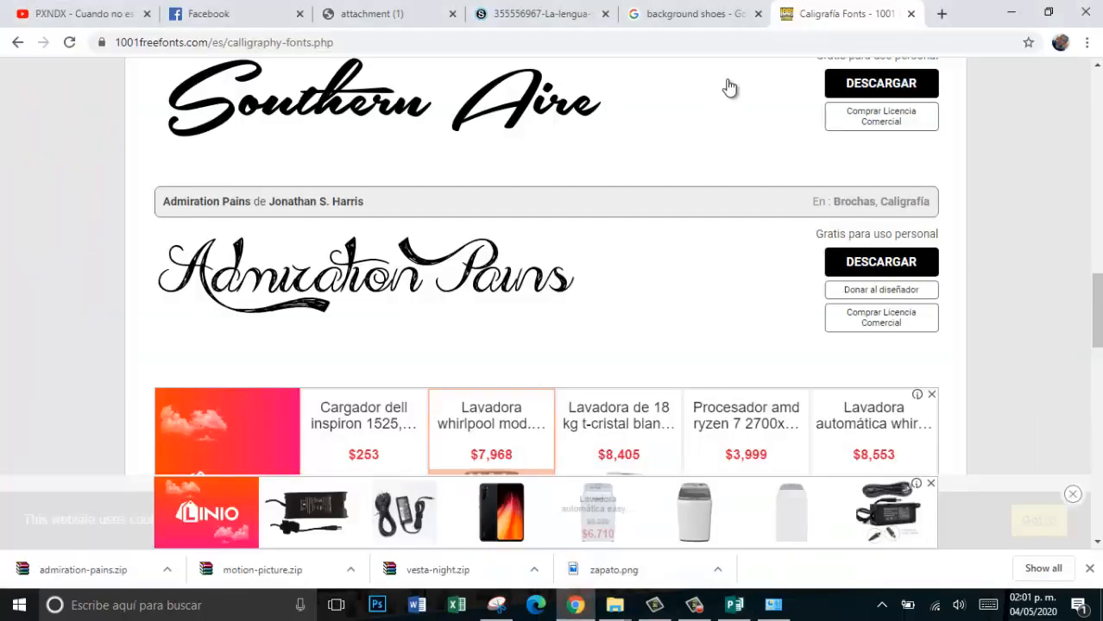
left_click(690, 14)
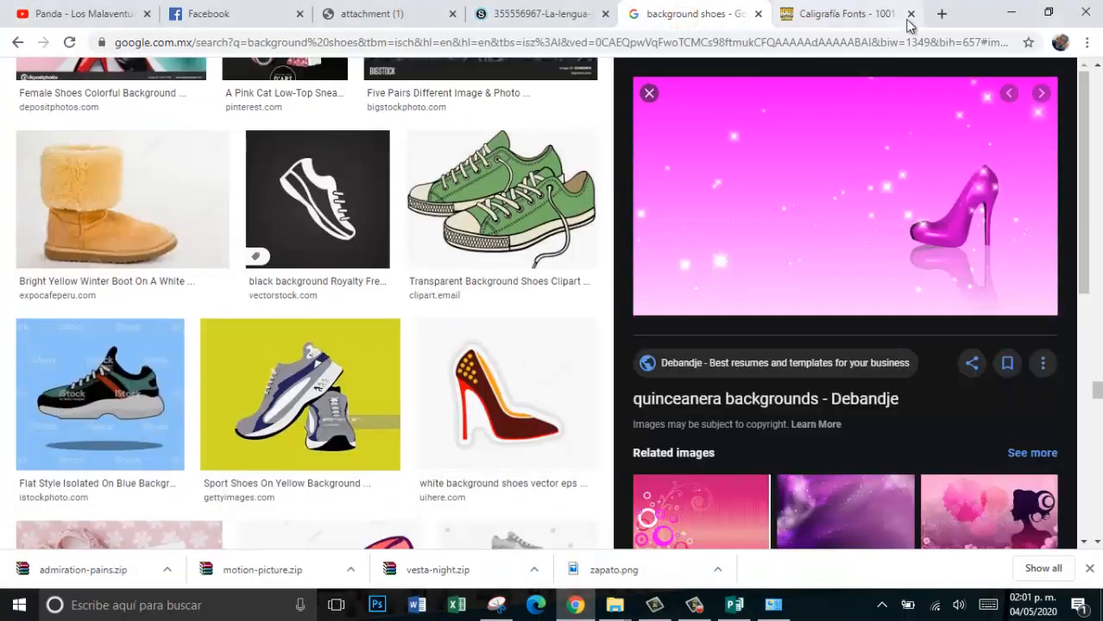
left_click(911, 14)
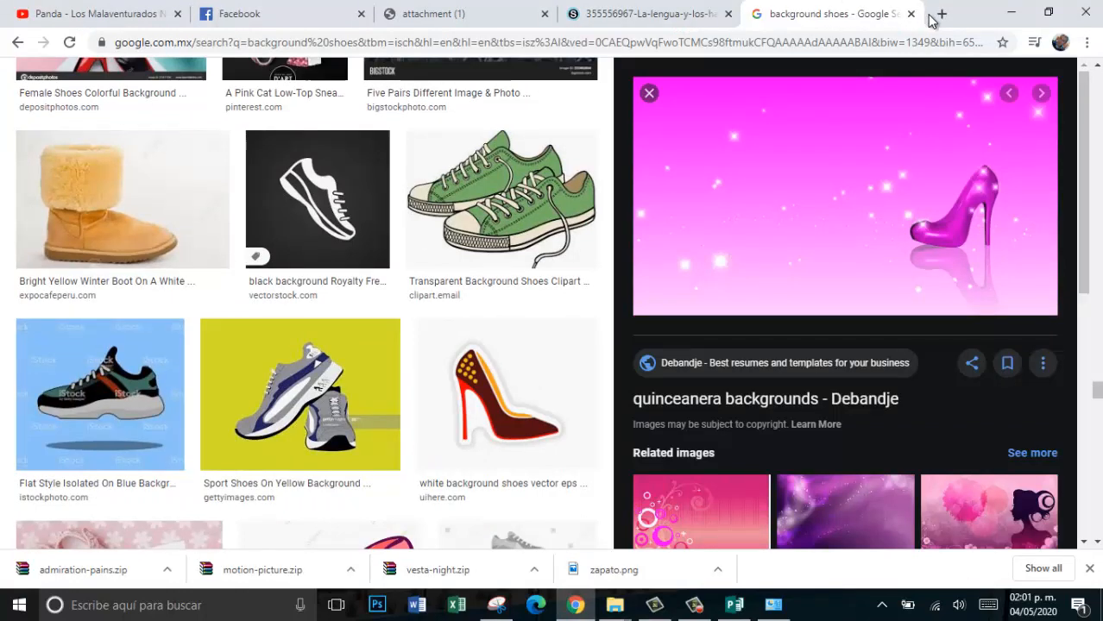
- Open Google Images in a new browser tab and search for "zapatilla mujer png"
left_click(940, 15)
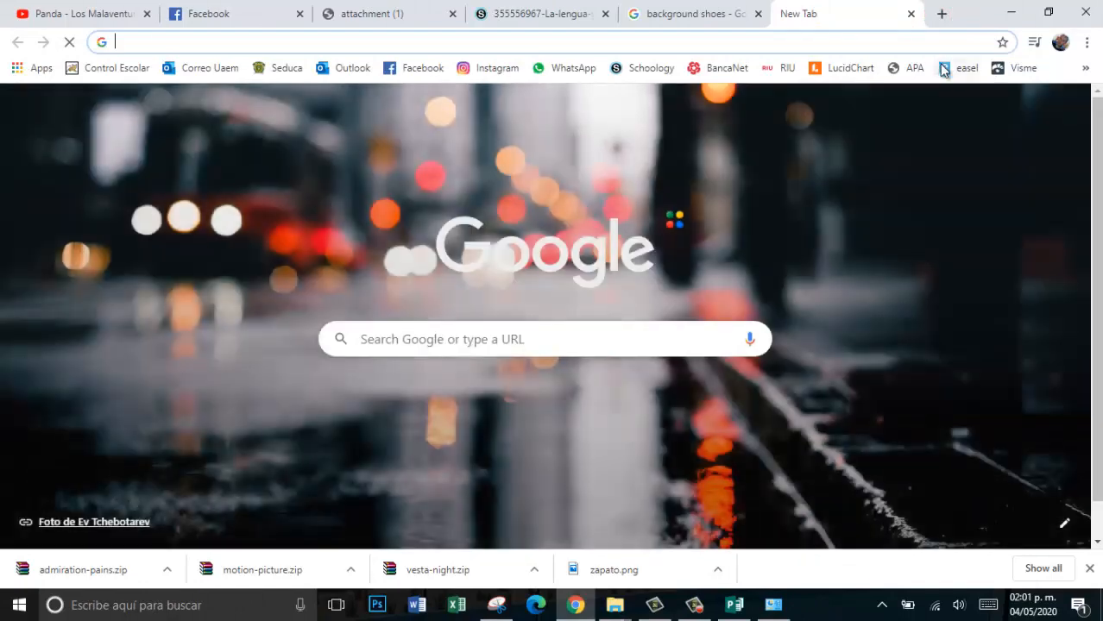
left_click(985, 109)
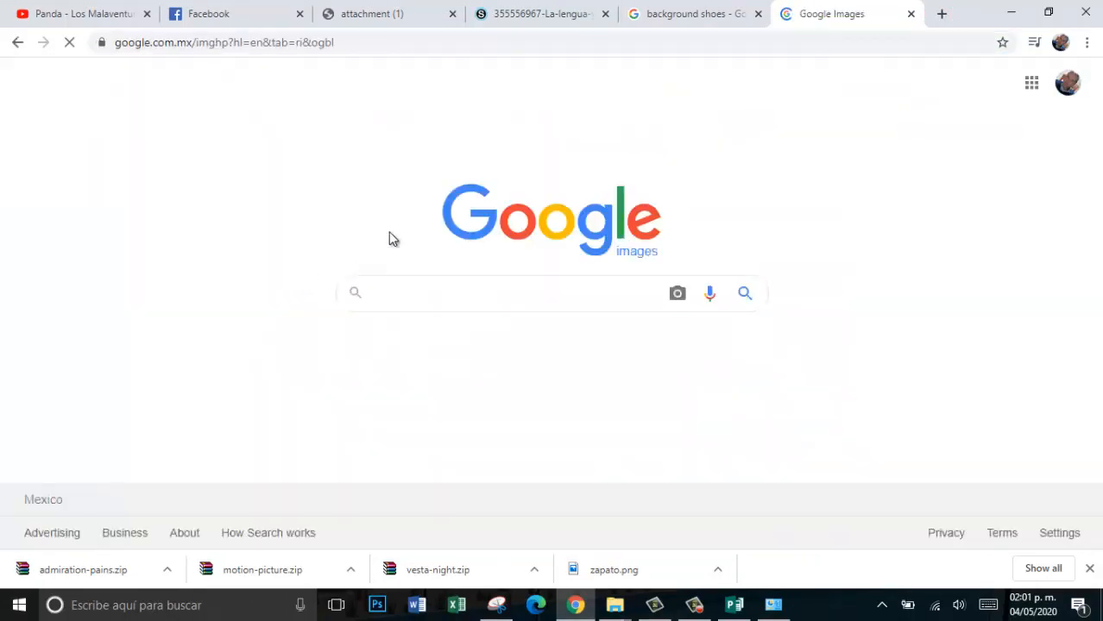
left_click(414, 294)
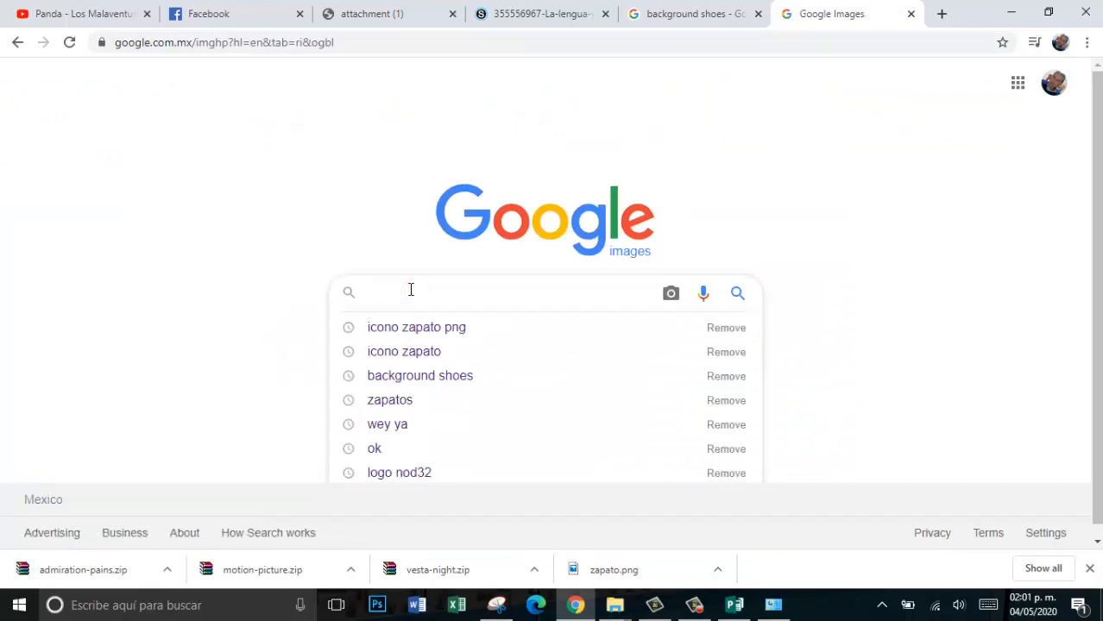
type("zapa")
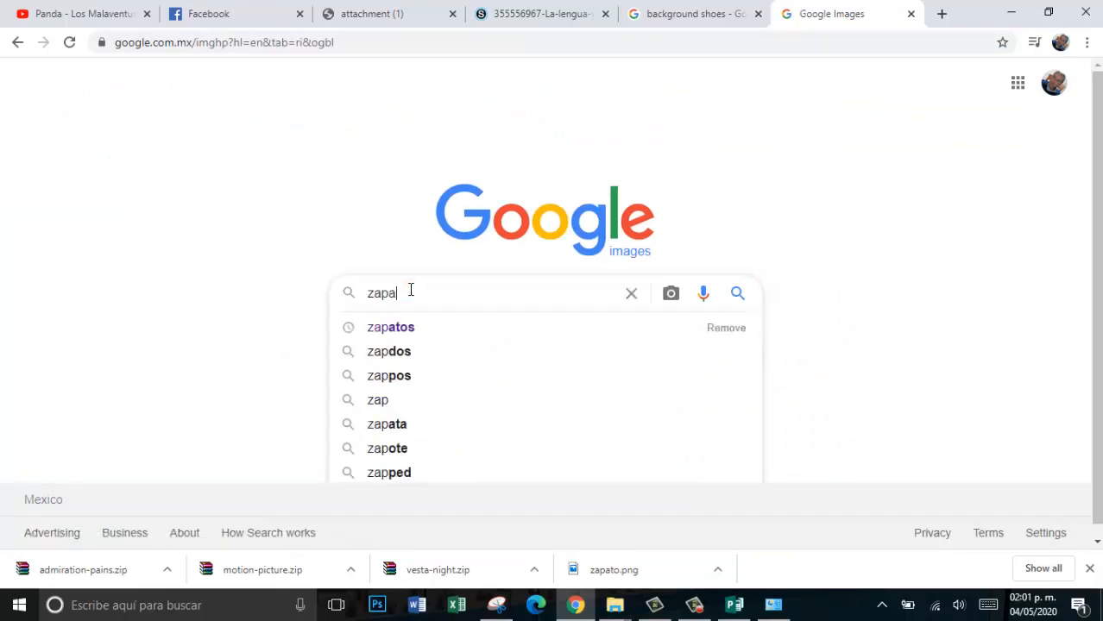
type("tilla m")
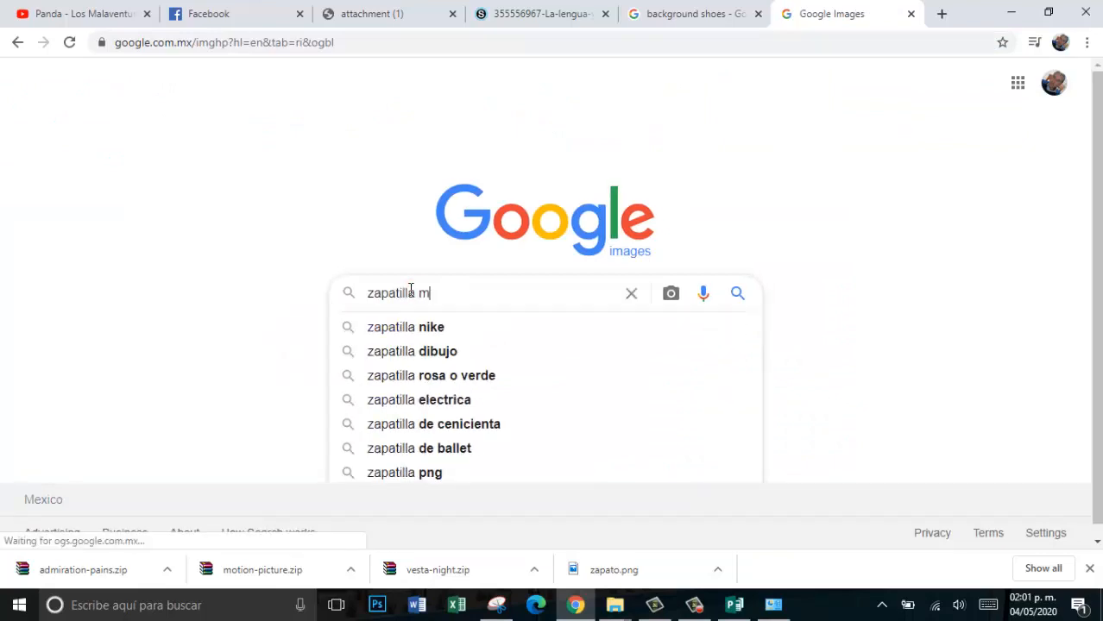
type("ujer ")
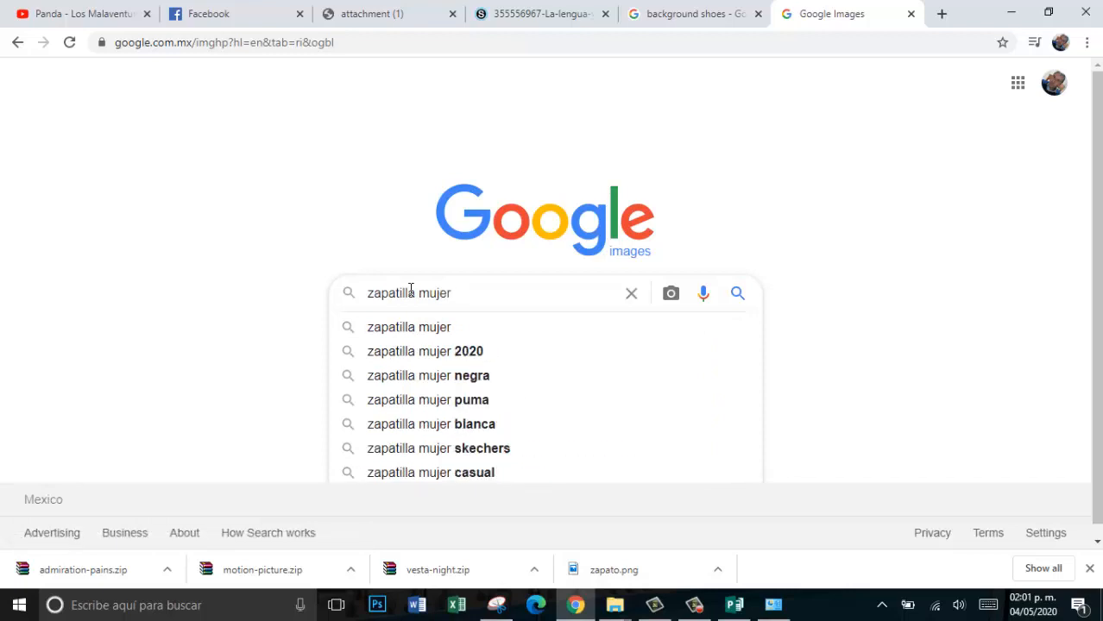
type("png")
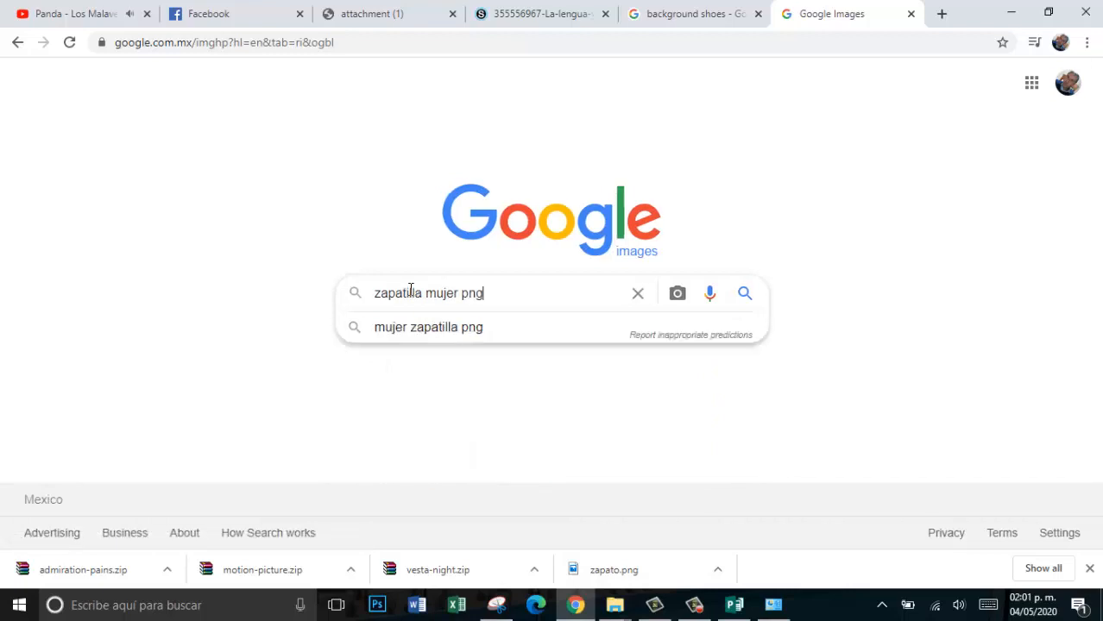
key("Return")
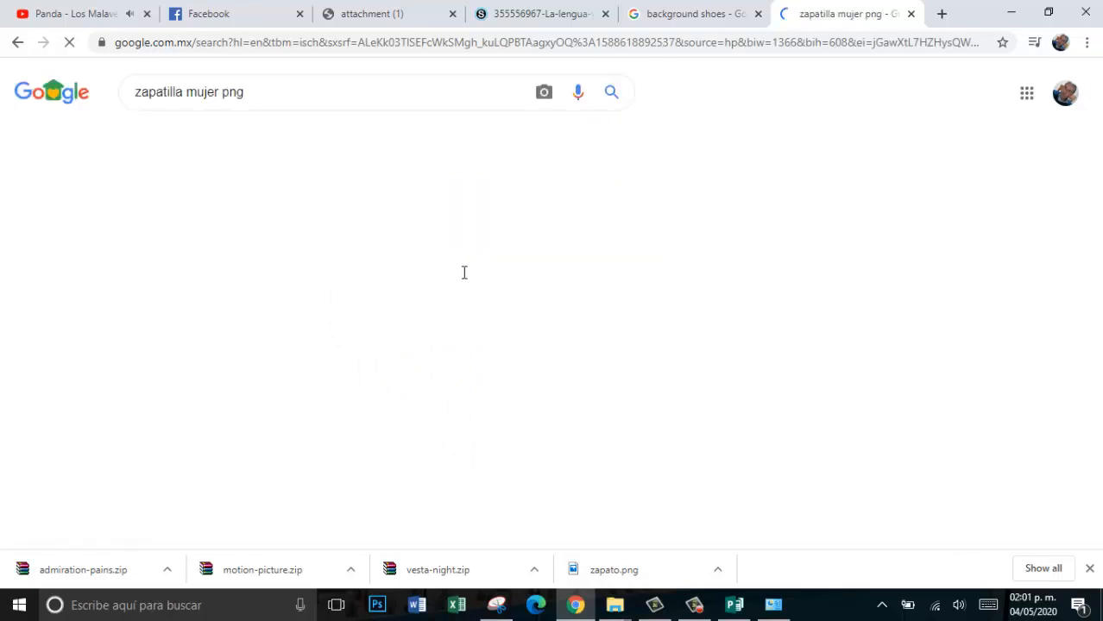
- Browse the red heel results and their related images, and open the StickPNG preview of the pair of glossy red shoes
scroll(604, 270, "down", 2)
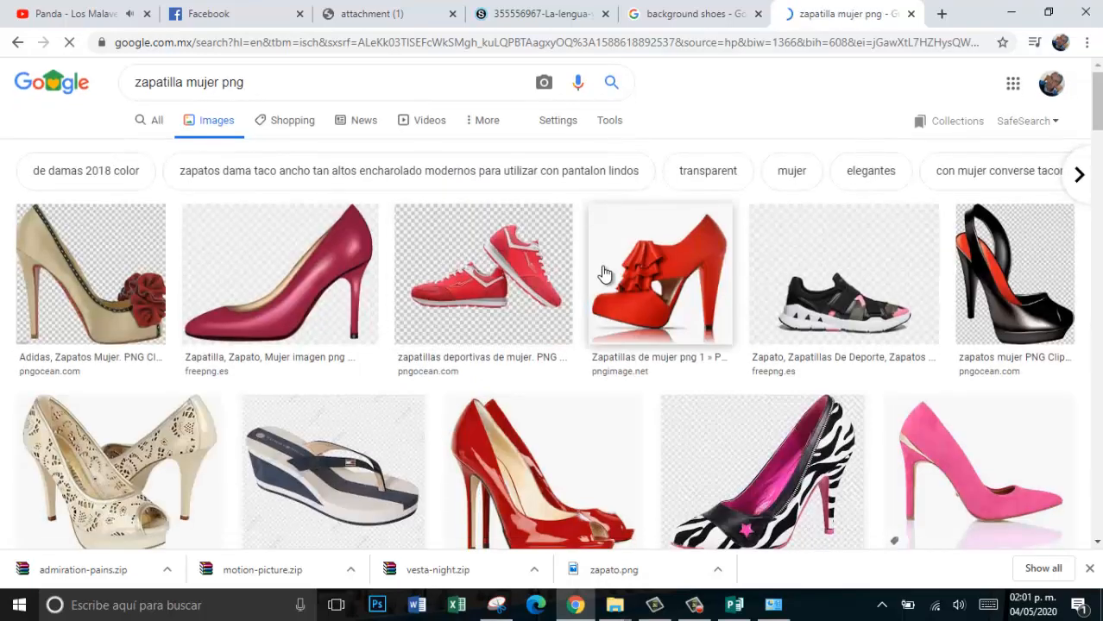
scroll(604, 270, "down", 1)
left_click(555, 253)
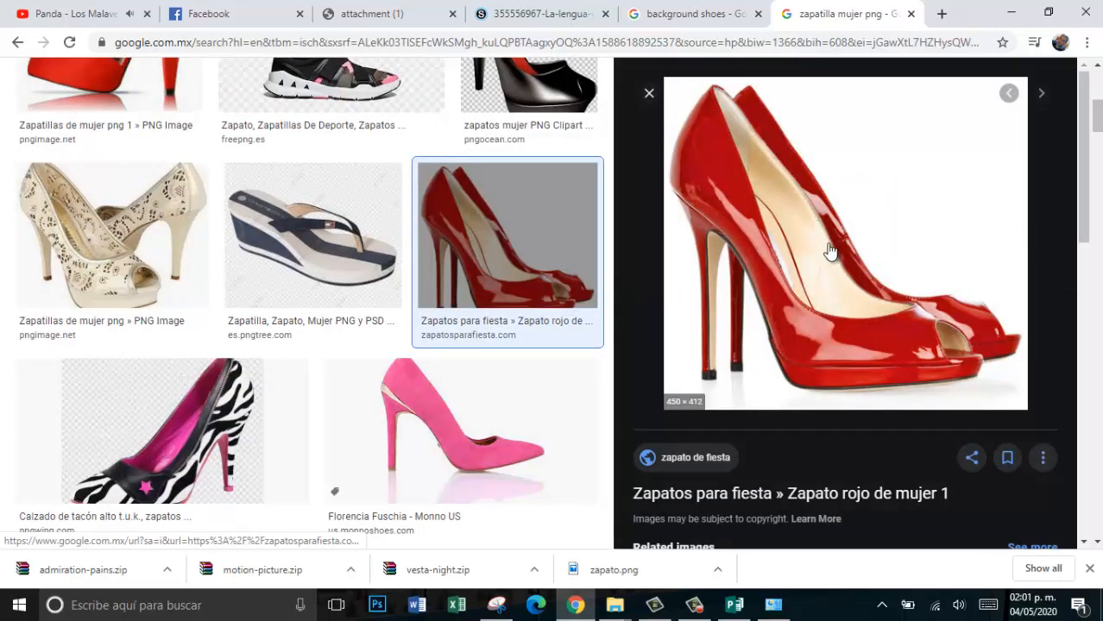
scroll(828, 251, "down", 3)
left_click(833, 462)
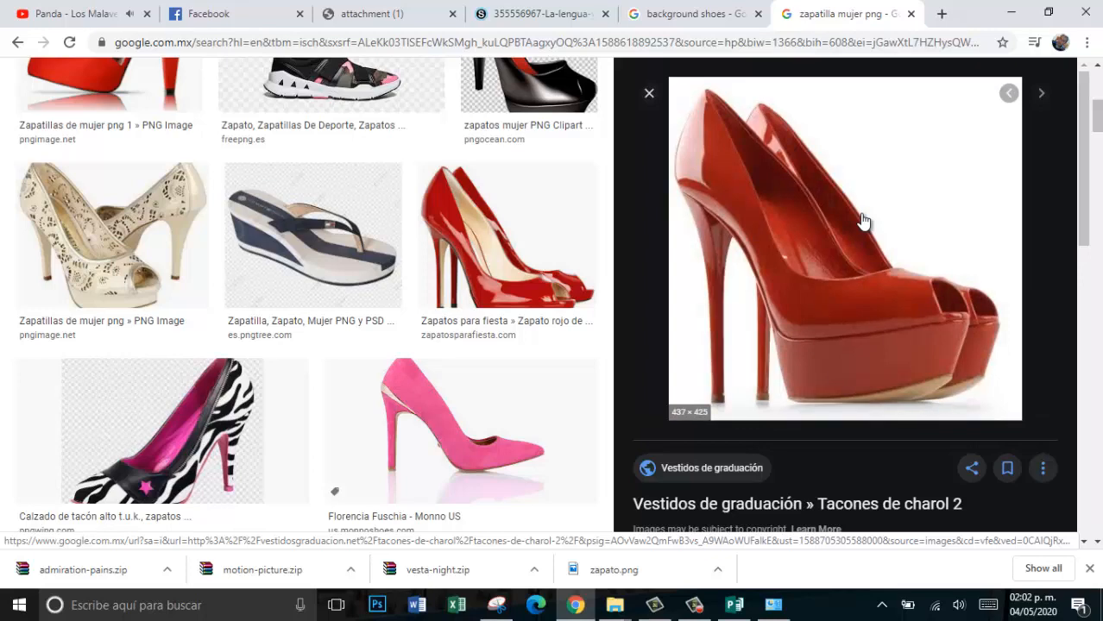
scroll(866, 226, "down", 4)
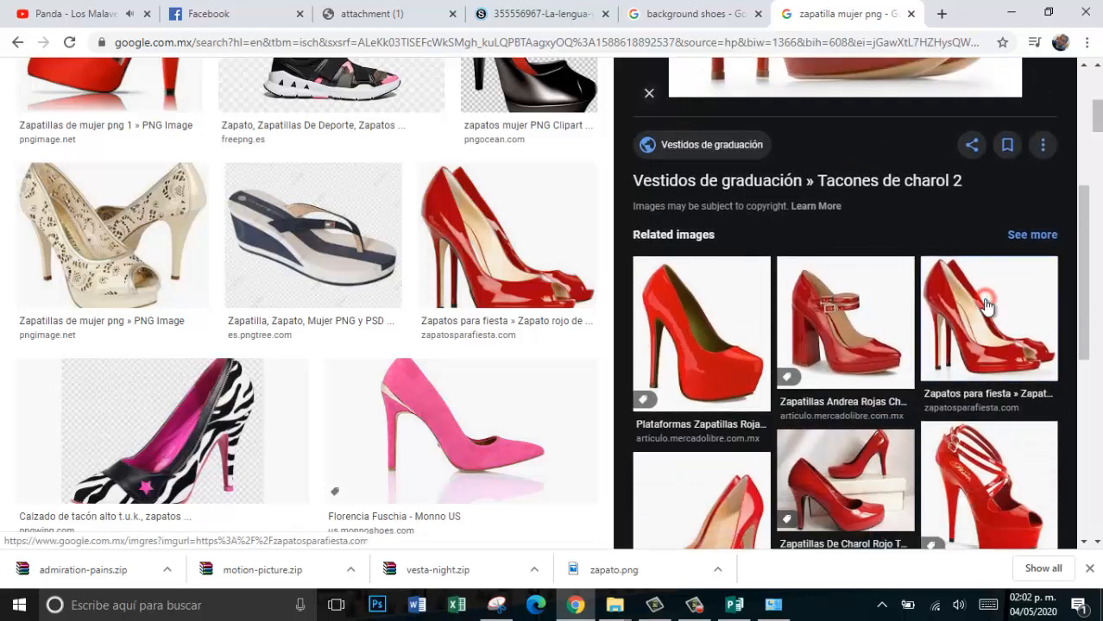
left_click(984, 305)
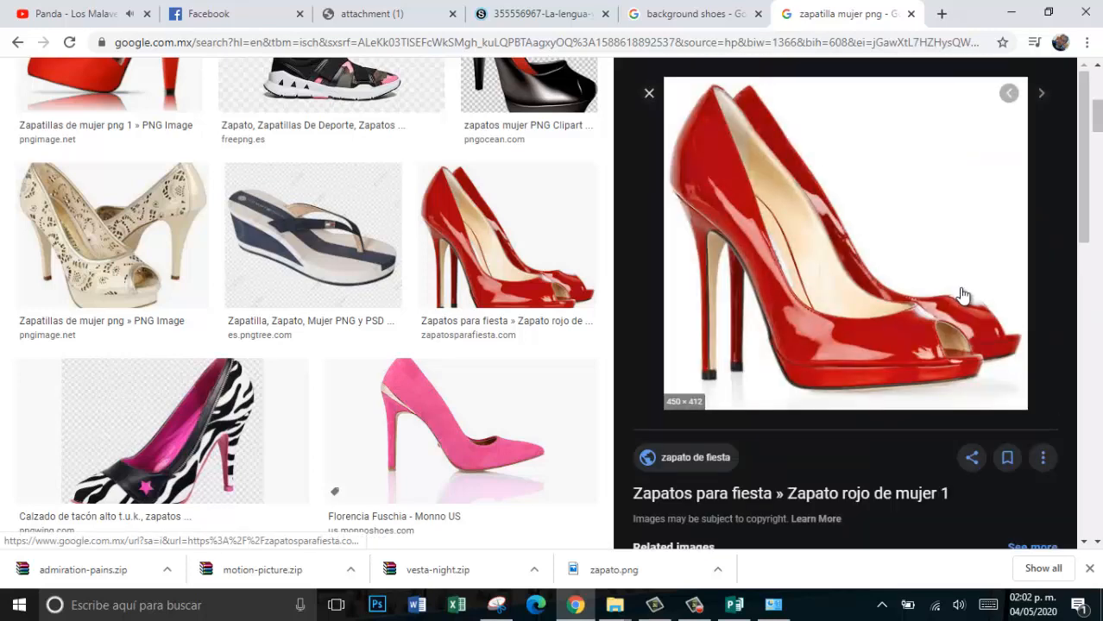
scroll(562, 296, "down", 3)
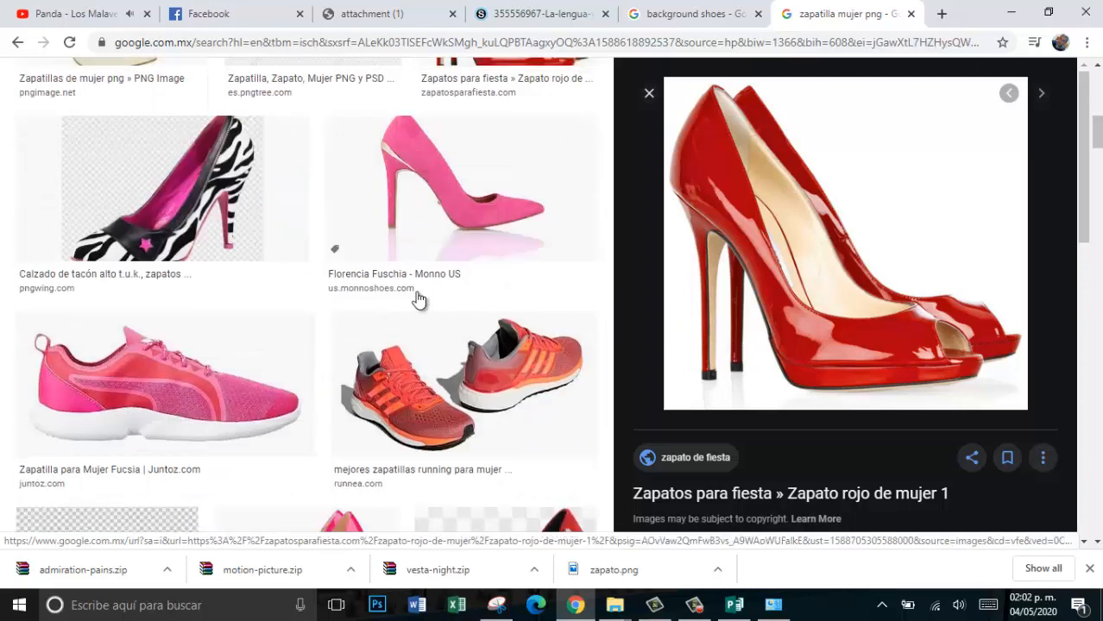
scroll(405, 280, "down", 3)
scroll(845, 391, "down", 5)
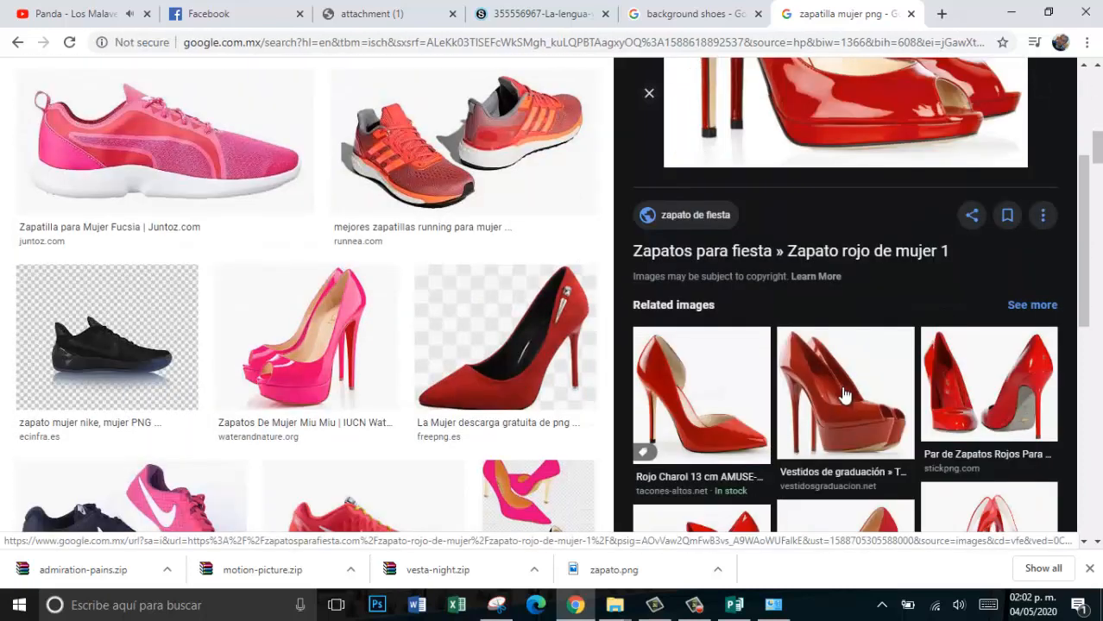
left_click(740, 413)
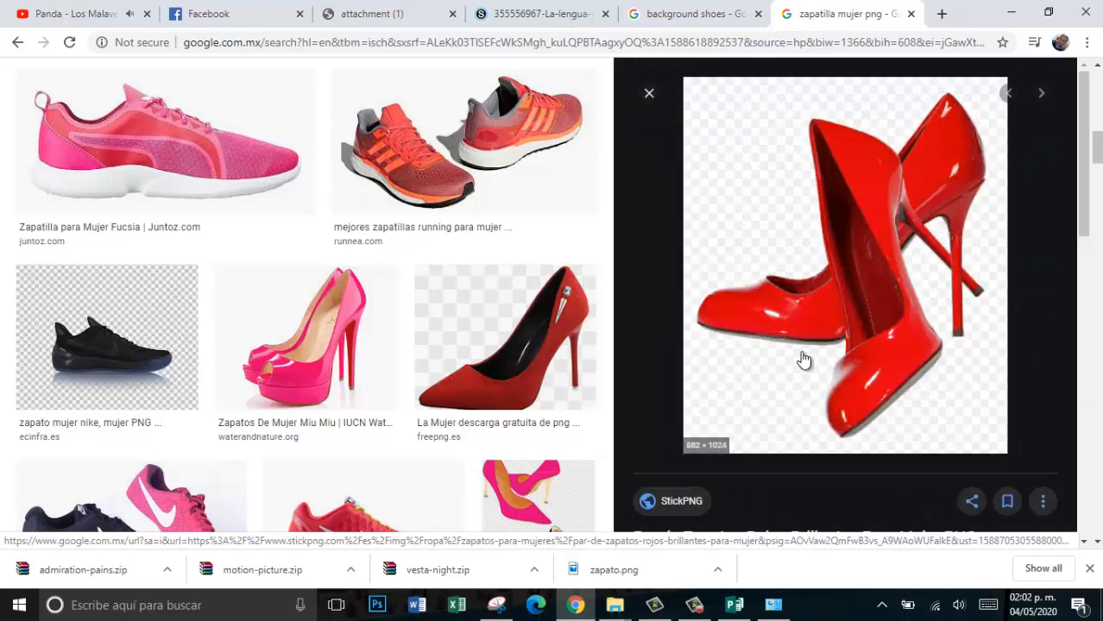
- Copy the StickPNG image of the pair of red shoes and cancel the file save started for it
right_click(851, 265)
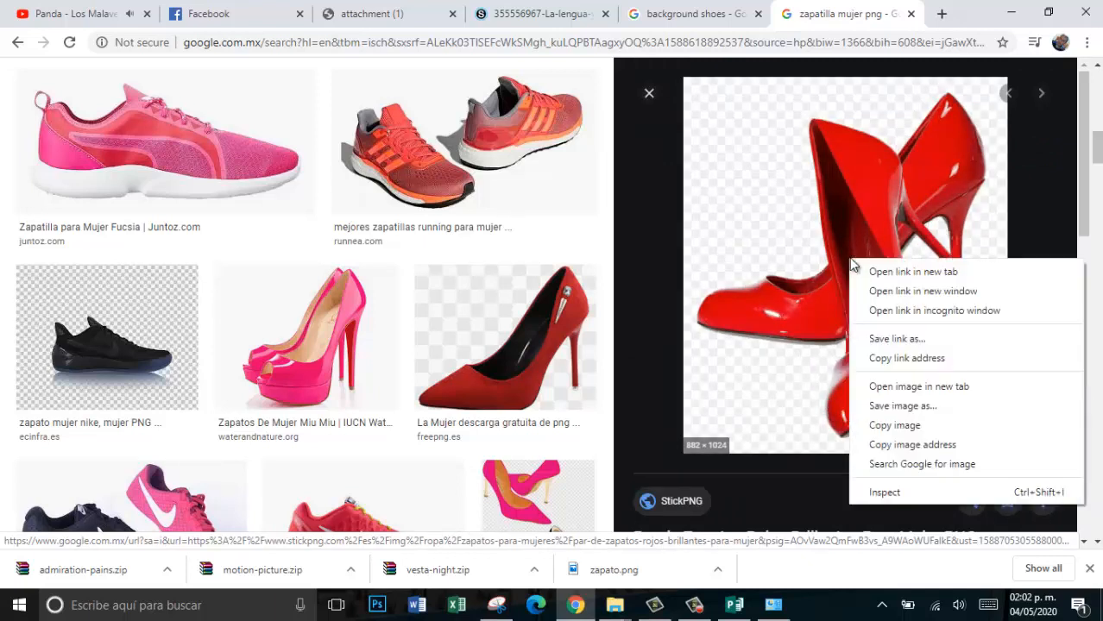
left_click(902, 407)
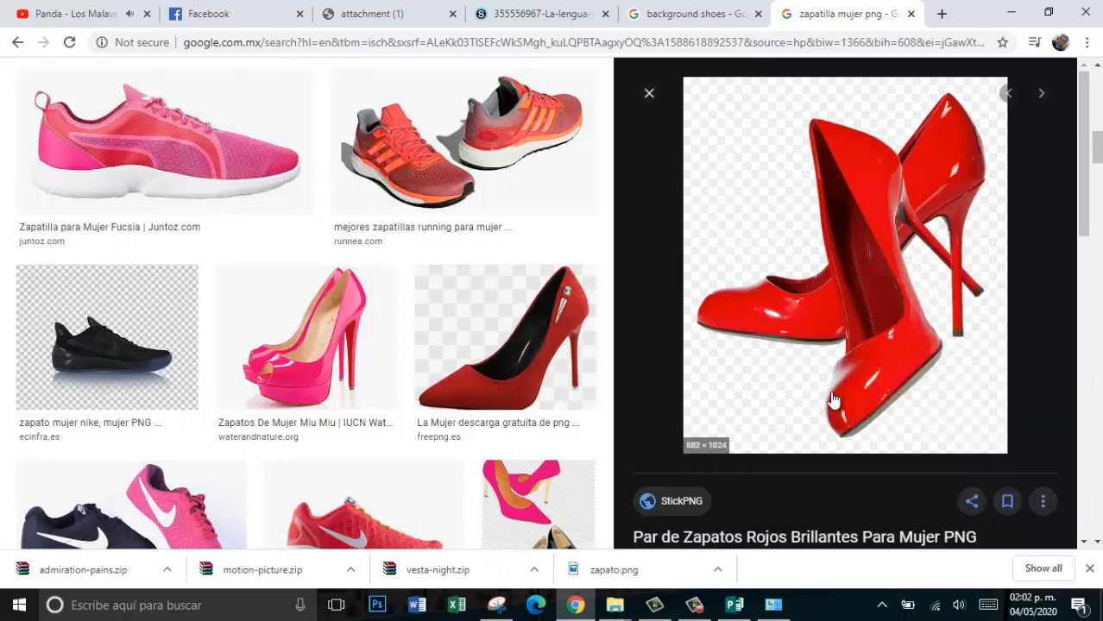
right_click(859, 245)
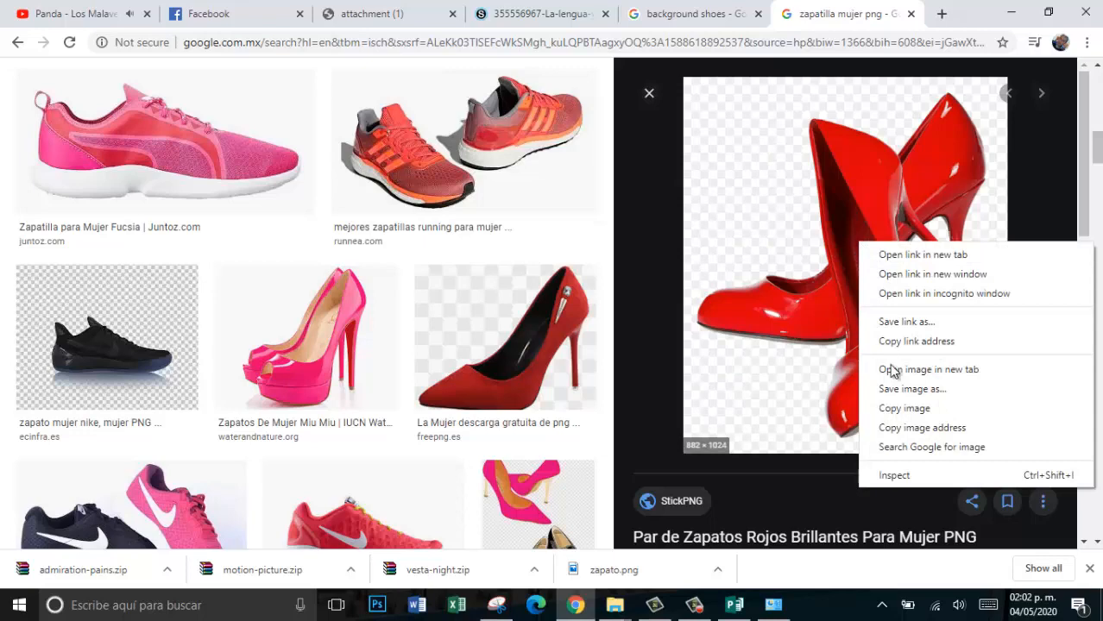
left_click(902, 409)
left_click(771, 606)
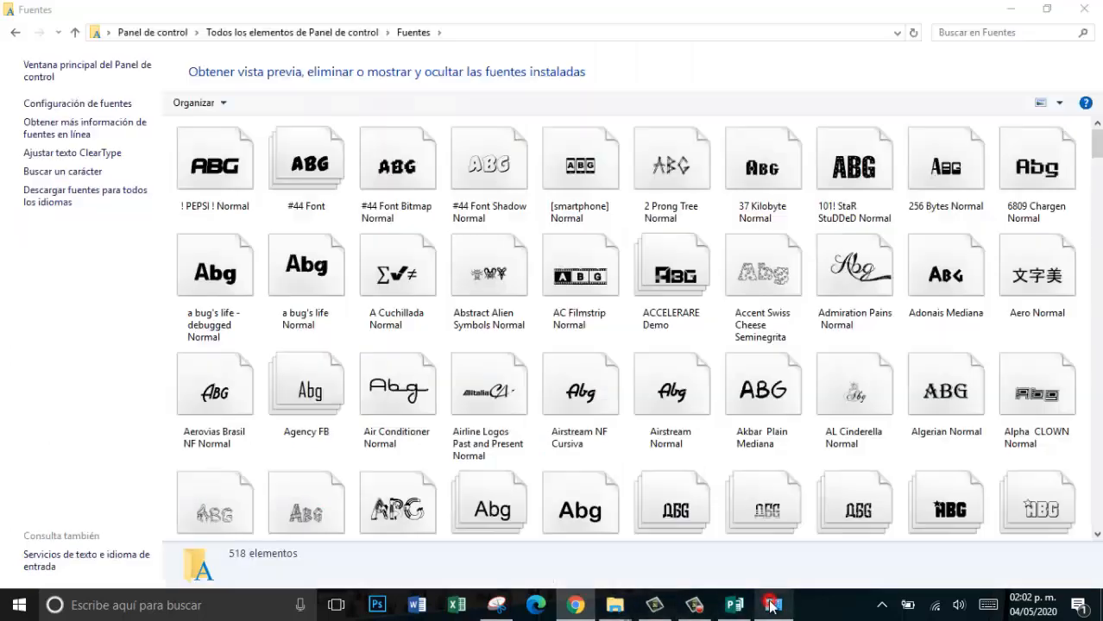
left_click(735, 605)
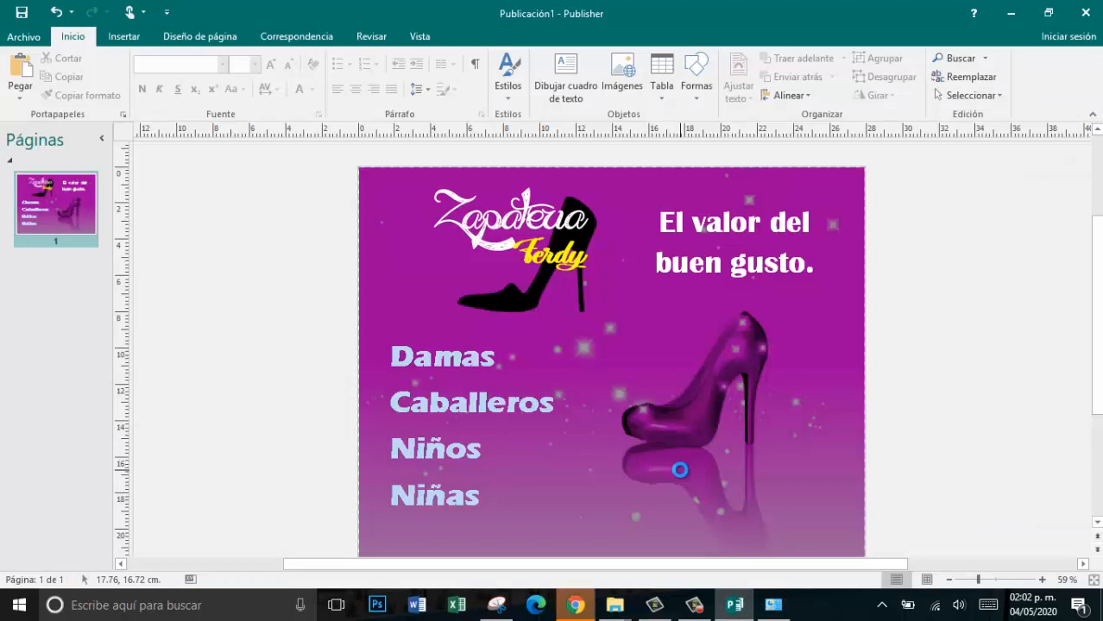
left_click(586, 613)
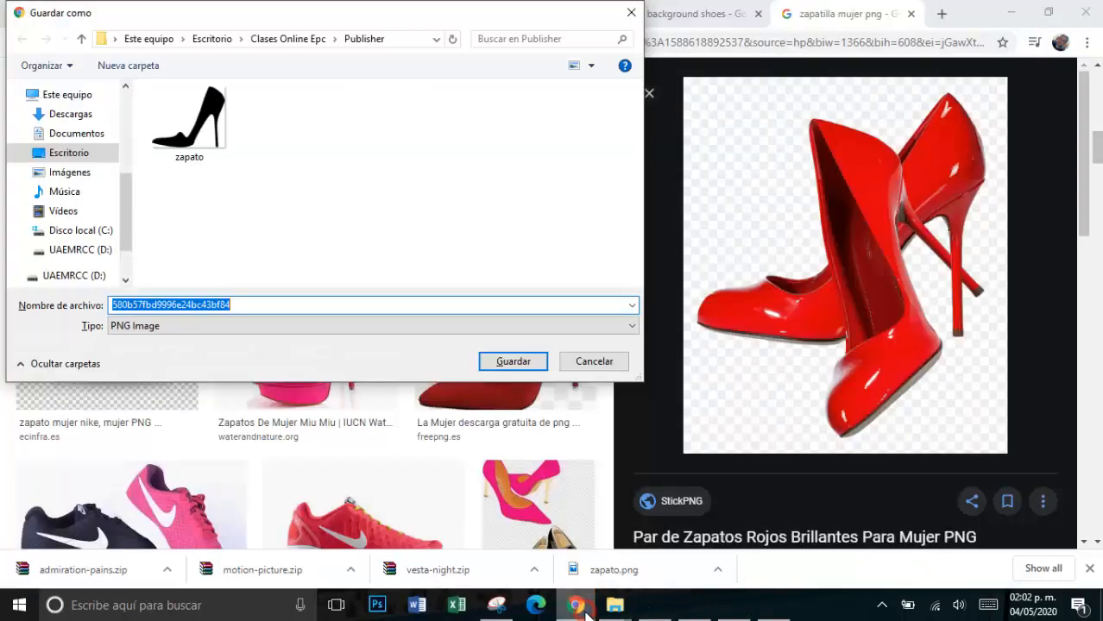
left_click(631, 11)
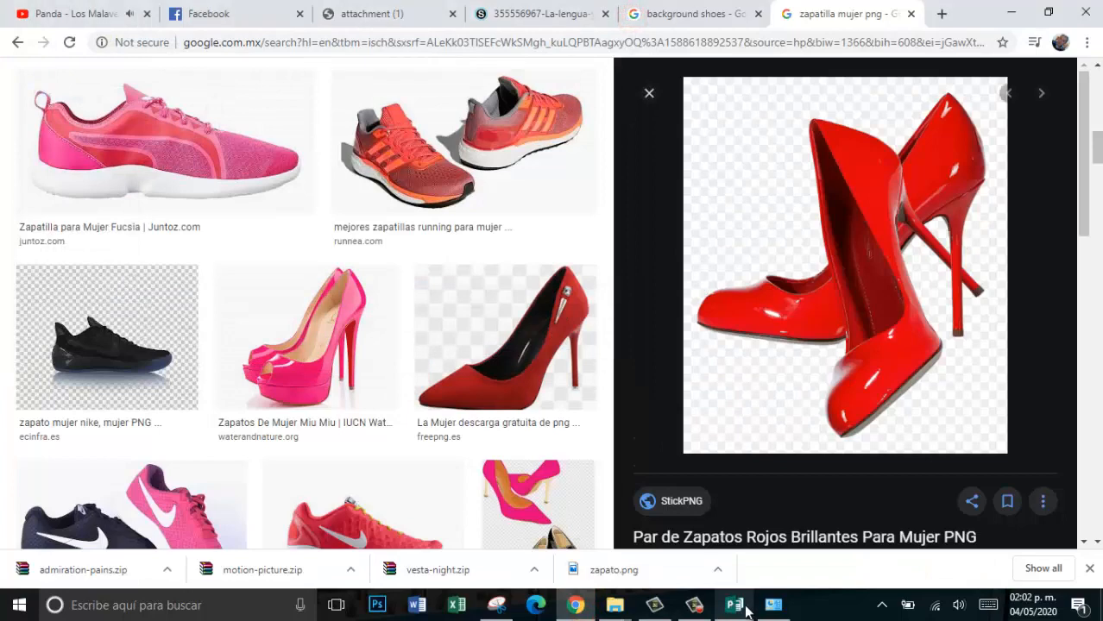
- Switch to Publisher, paste the copied red shoes image, scale it to about 15.5 × 18 cm and place it on the page's right half
left_click(735, 606)
left_click(744, 416)
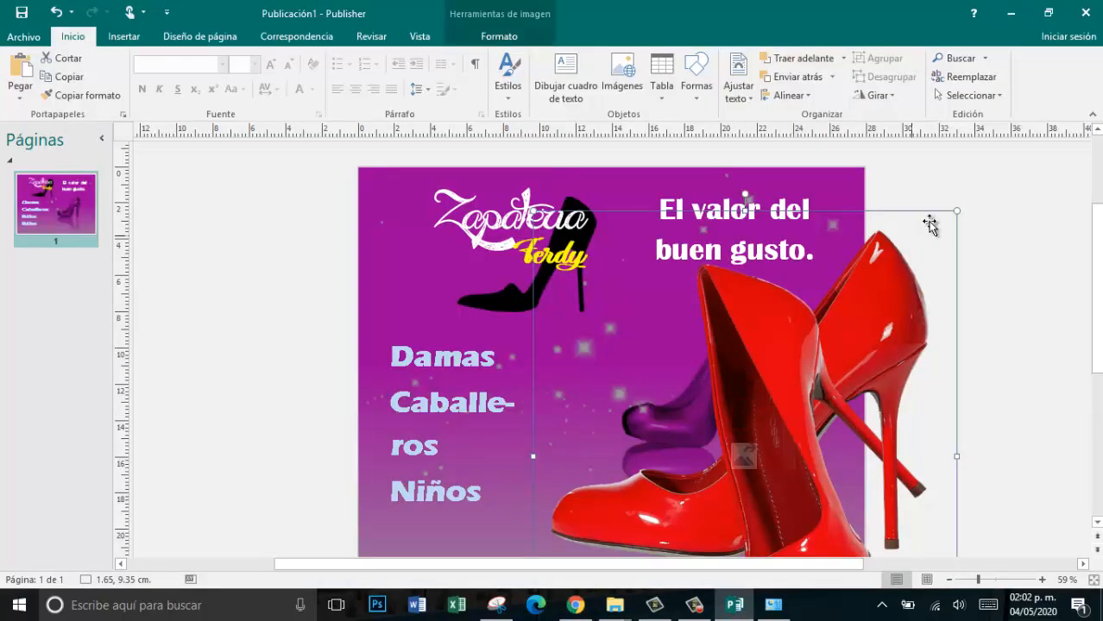
left_click_drag(957, 211, 848, 336)
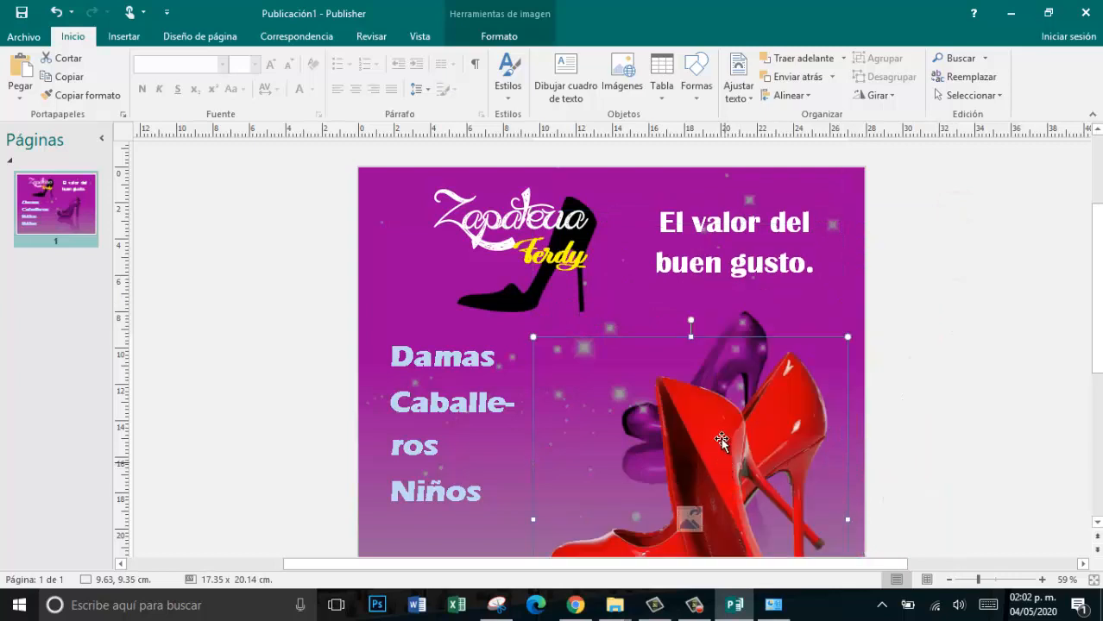
left_click_drag(720, 437, 718, 415)
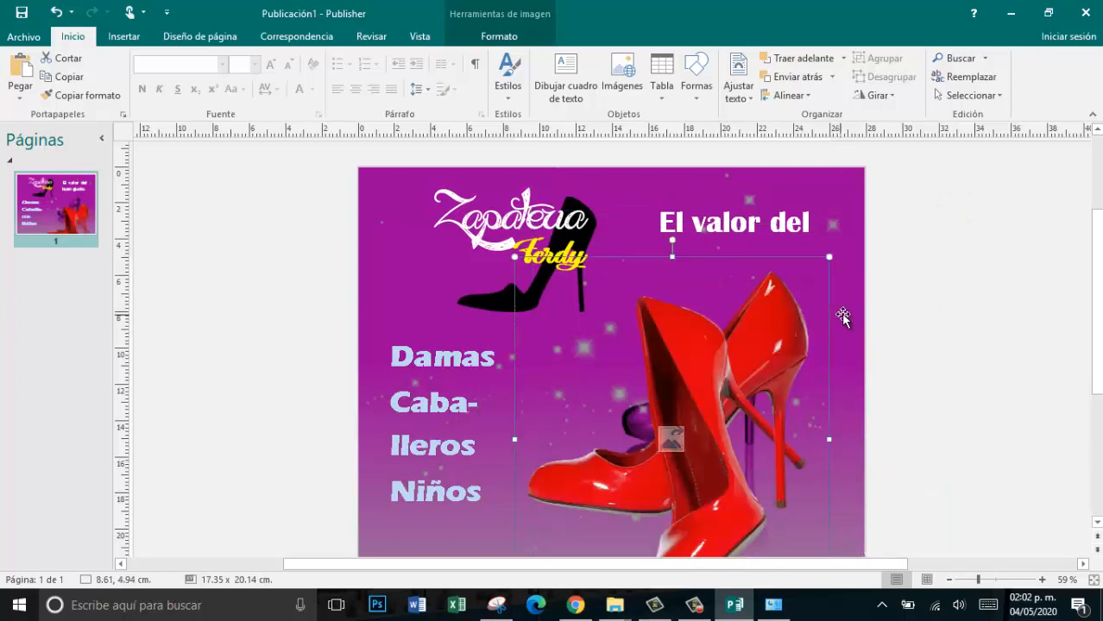
left_click(829, 258)
left_click_drag(828, 258, 783, 299)
left_click_drag(707, 467, 728, 408)
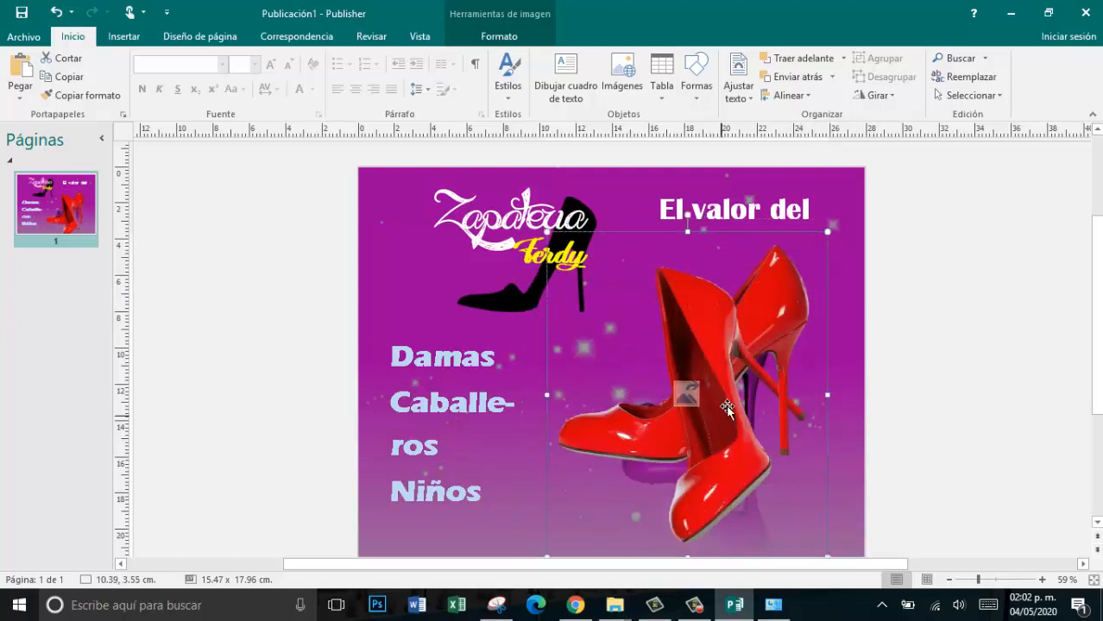
- Widen the slogan text box "El valor del buen gusto." on both sides to about 12.4 cm
left_click(749, 214)
left_click_drag(630, 238, 617, 241)
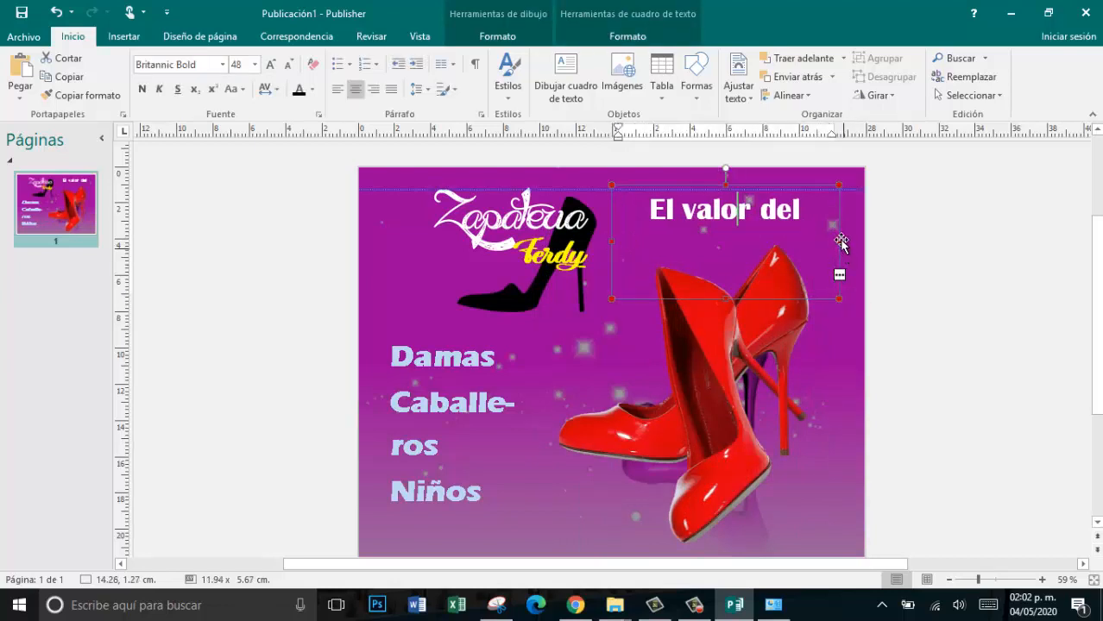
mouse_move(840, 239)
left_mouse_down()
mouse_move(867, 234)
mouse_move(850, 241)
left_mouse_up()
- Reduce the slogan's font size to 28 and shorten its text box to about 3.6 cm high
double_click(728, 217)
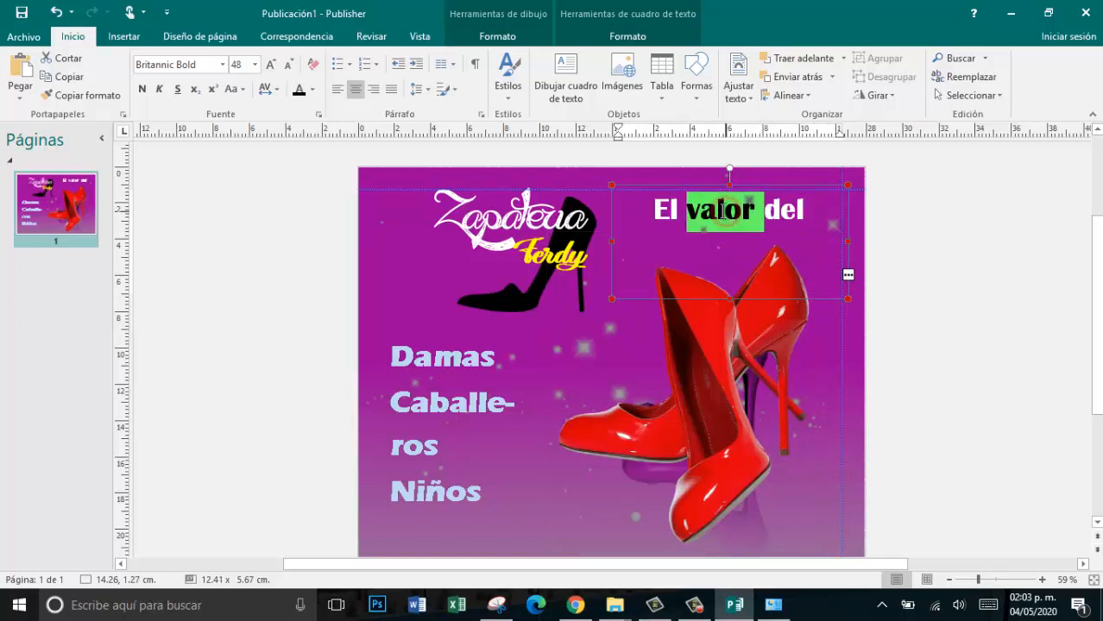
triple_click(715, 226)
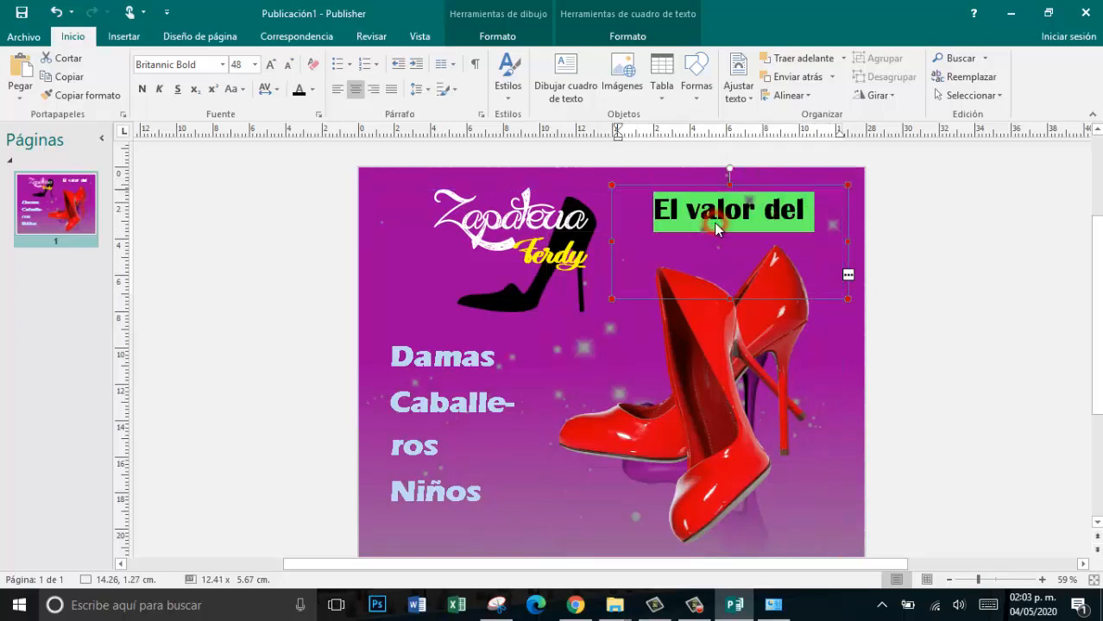
left_click(290, 66)
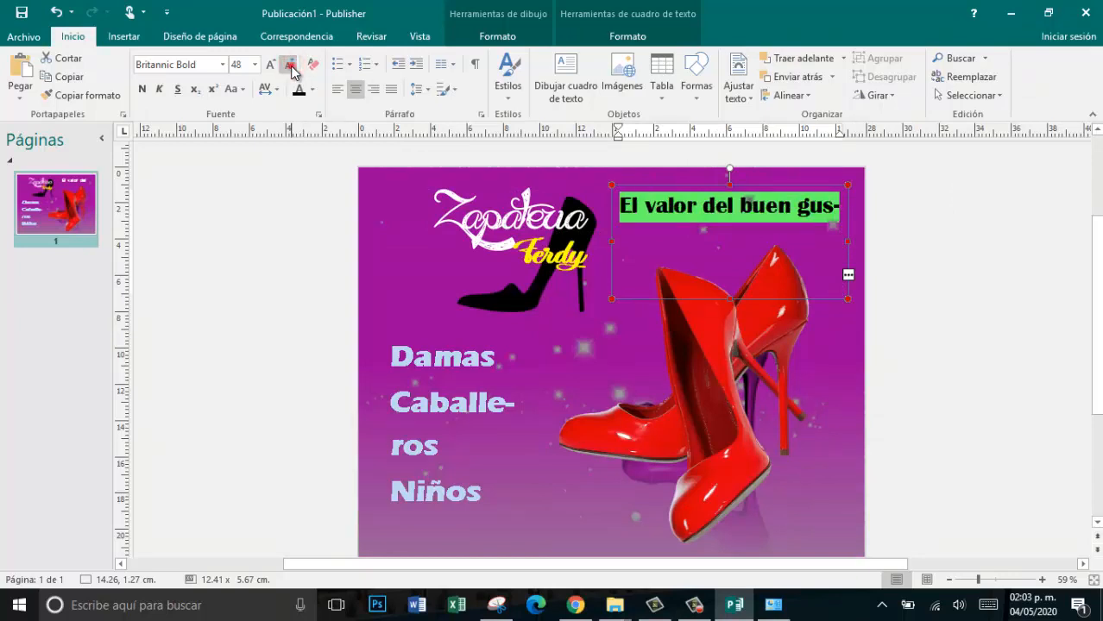
left_click(291, 69)
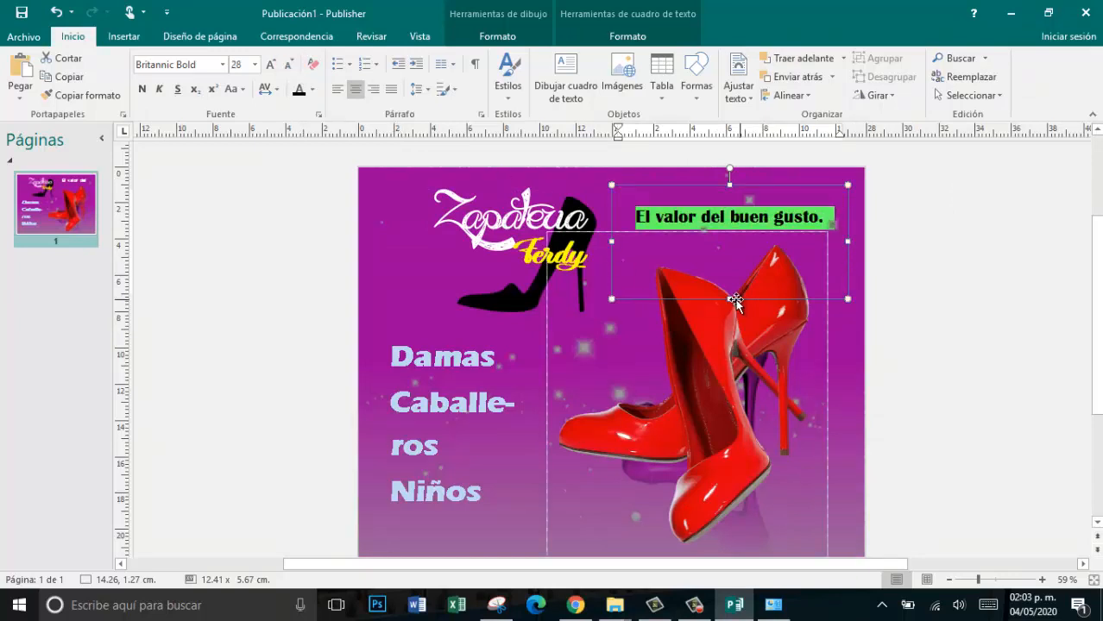
left_click_drag(729, 299, 730, 256)
left_click(946, 280)
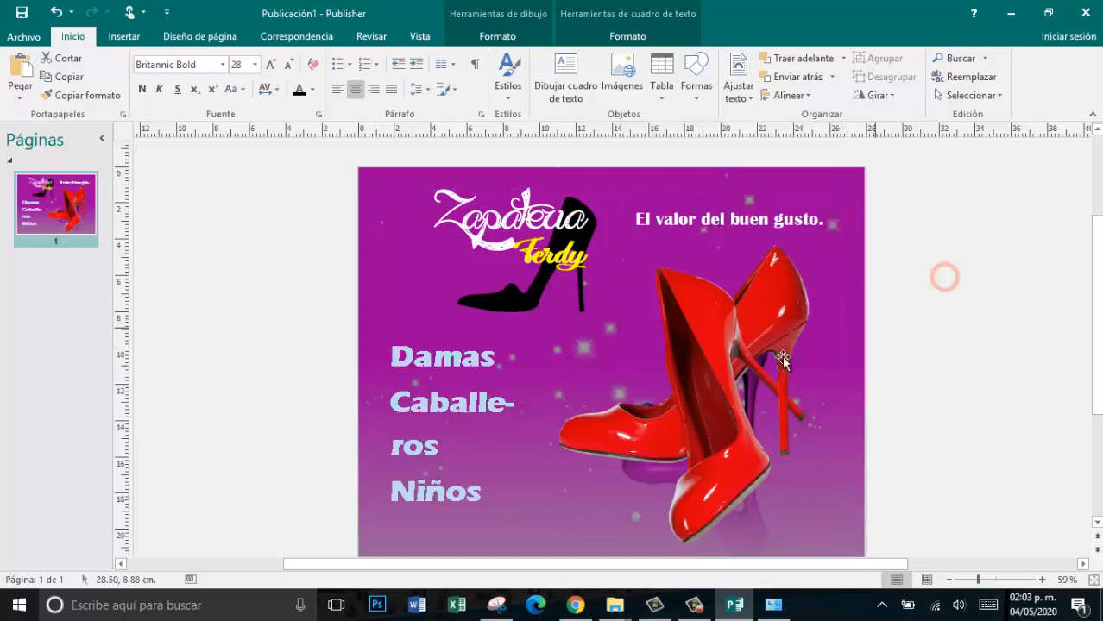
- Move the red shoes image down and slightly right, to about 11.1, 4.4 cm, clear of the slogan and category list
left_click(732, 360)
scroll(725, 371, "down", 1)
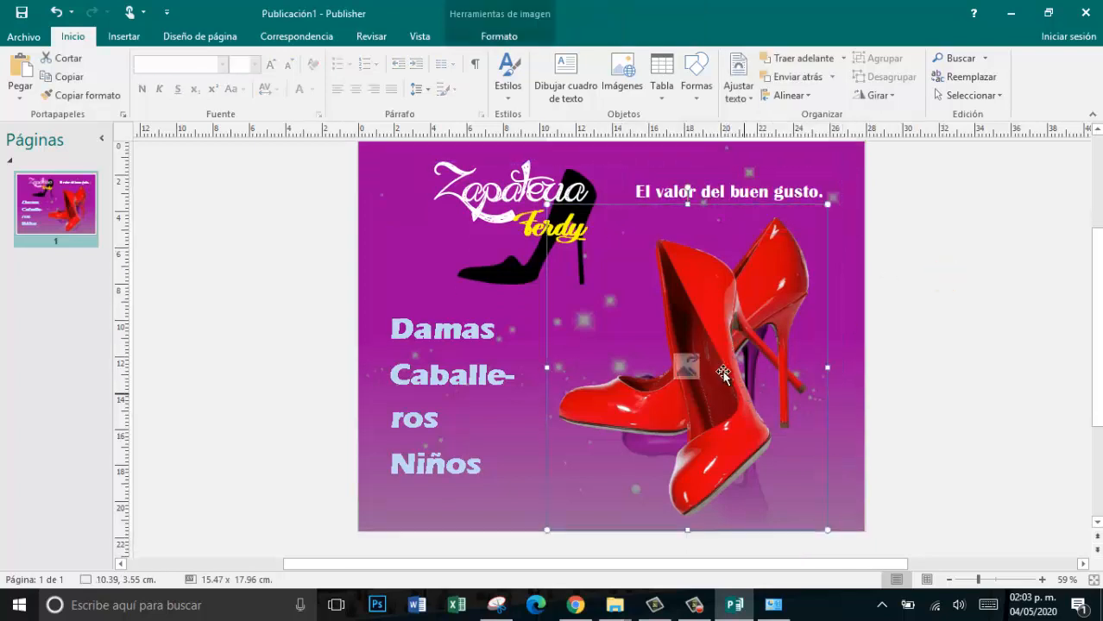
left_click_drag(724, 380, 732, 398)
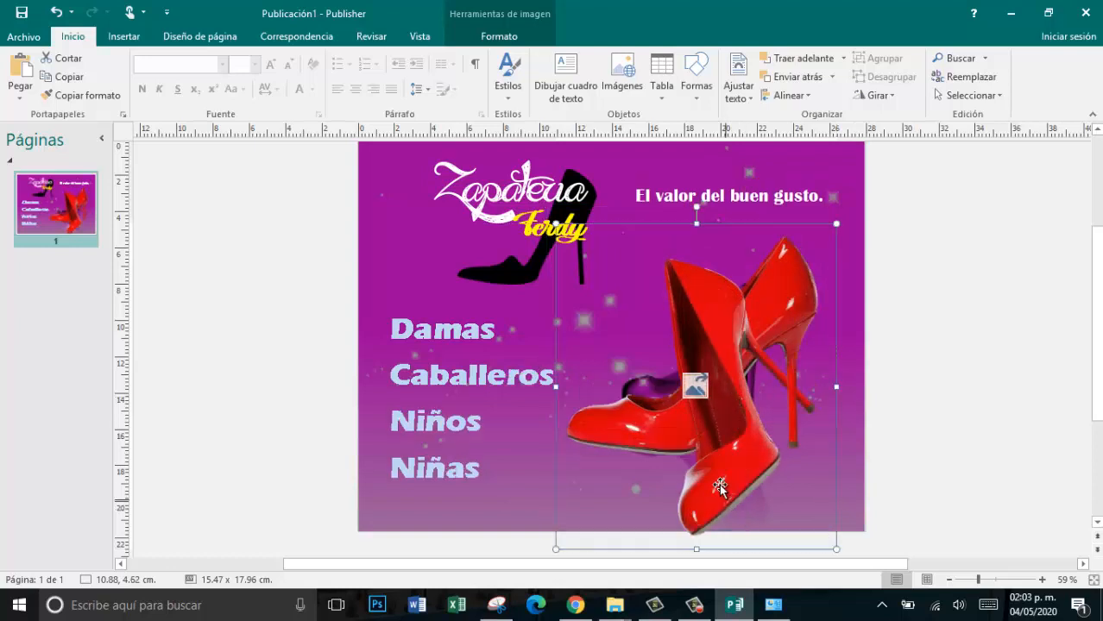
left_click_drag(719, 484, 723, 456)
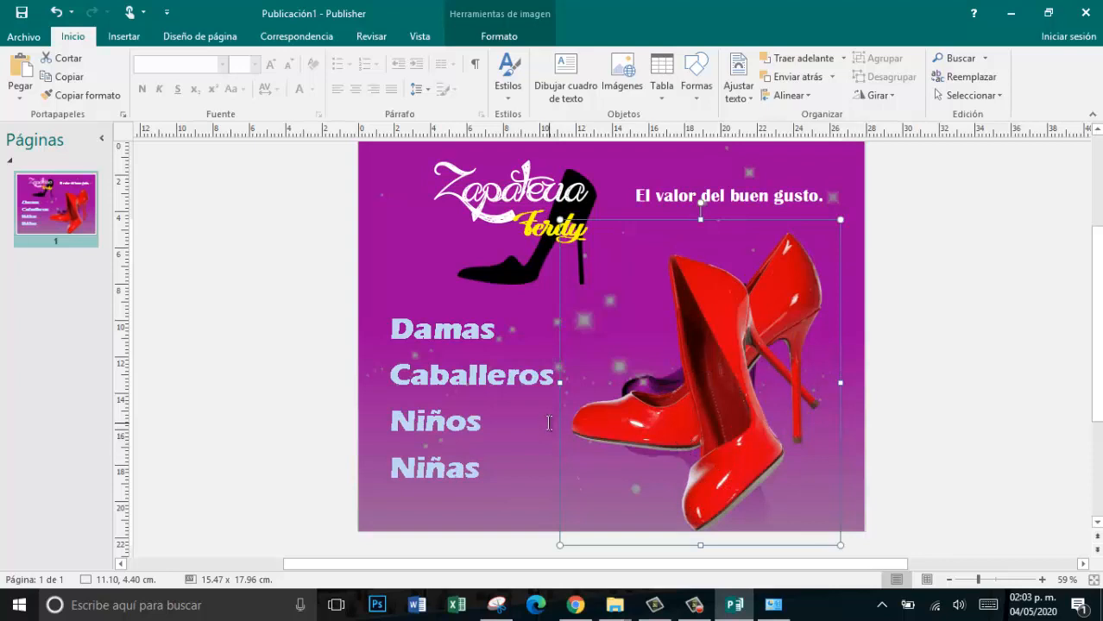
left_click(919, 376)
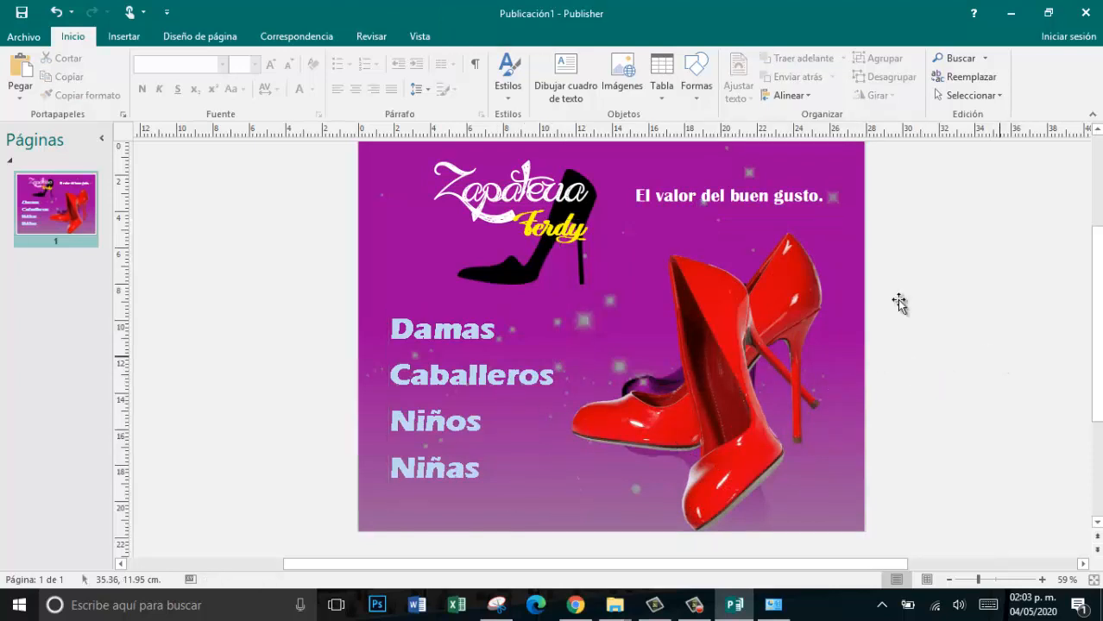
left_click(1001, 387)
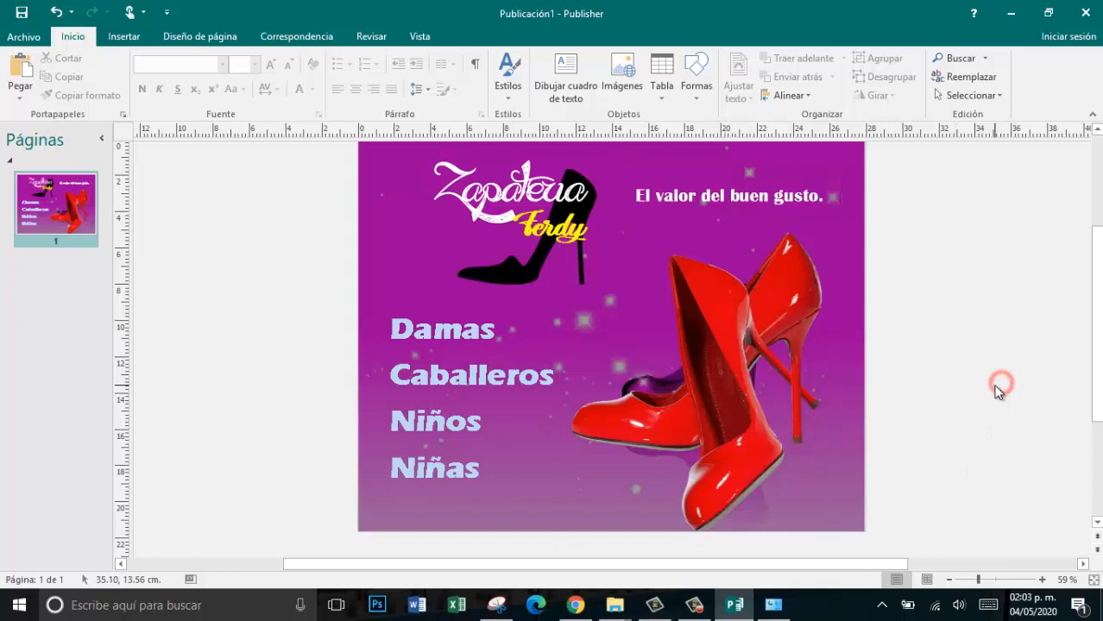
left_click(1027, 314)
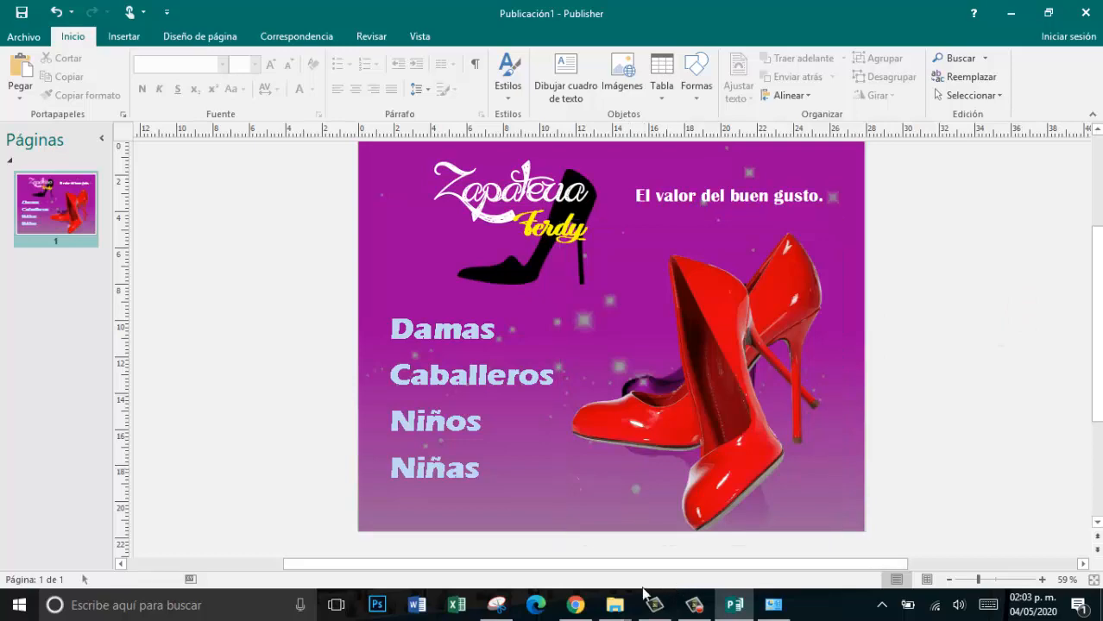
- Switch to the Recortes snipping tool and capture a new rectangular snip of the whole shoe-store page
left_click(504, 609)
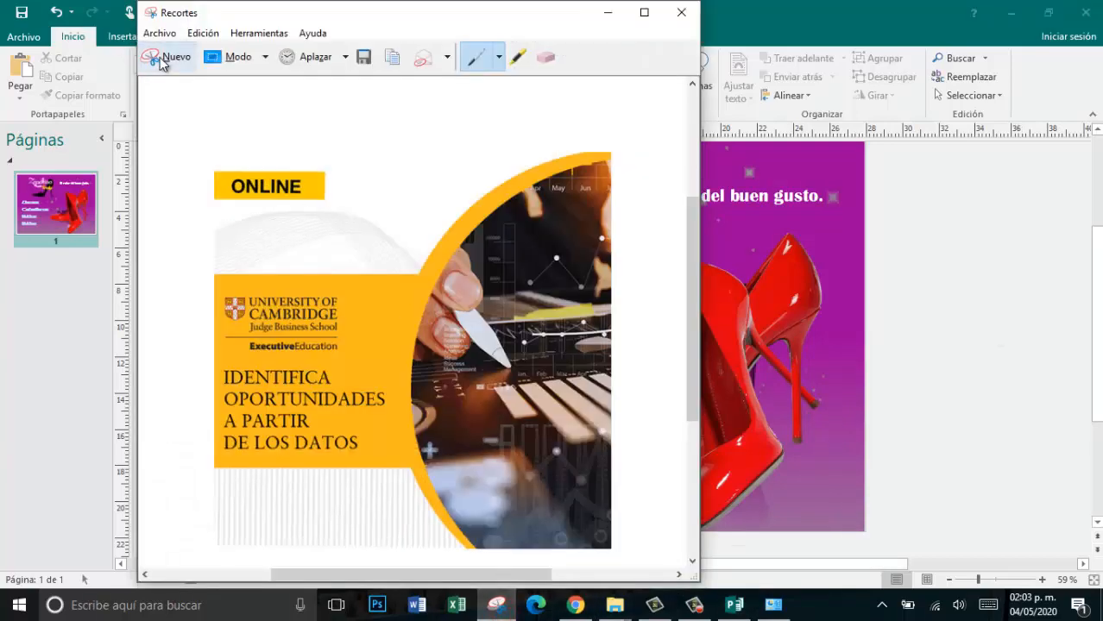
left_click(155, 55)
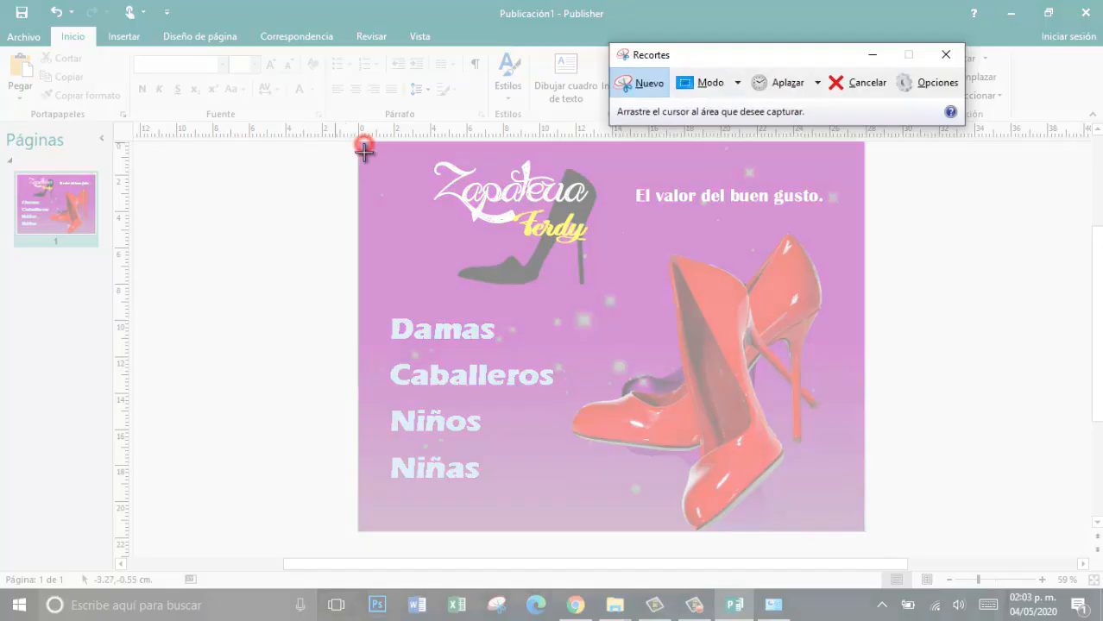
left_click_drag(365, 149, 863, 533)
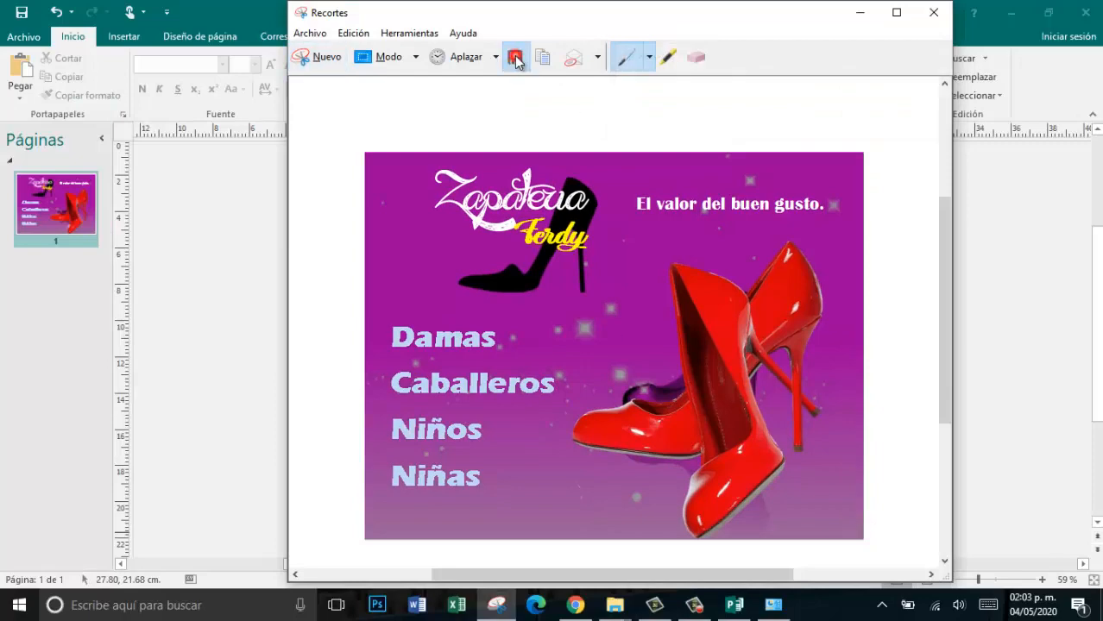
- Start saving the snip and choose the Publisher folder inside Clases Online Epc on the desktop as its destination
left_click(513, 57)
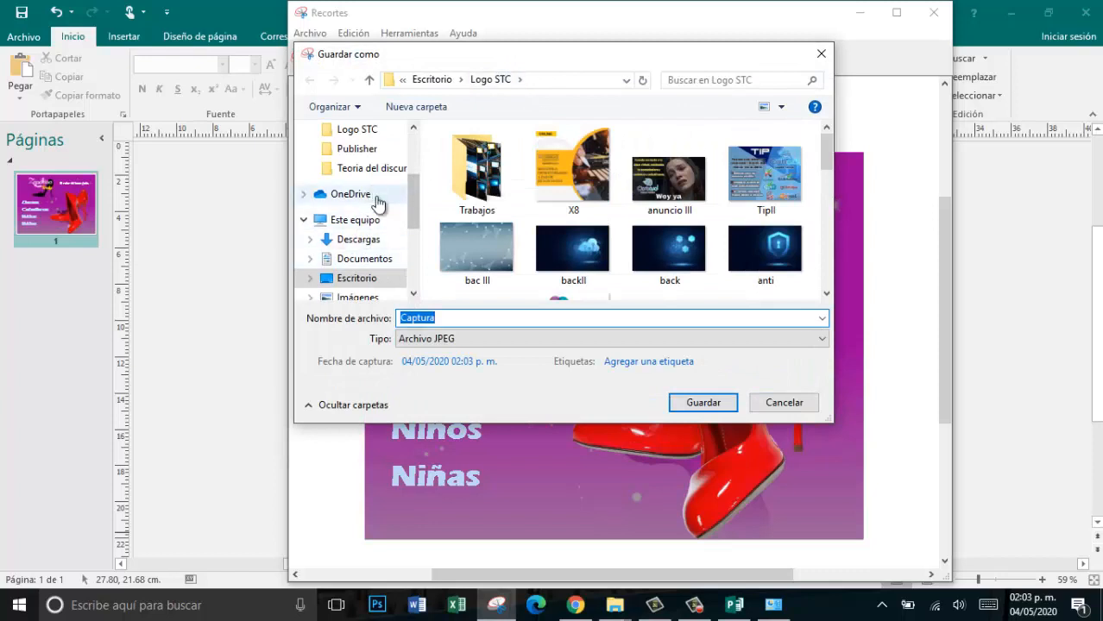
left_click(373, 259)
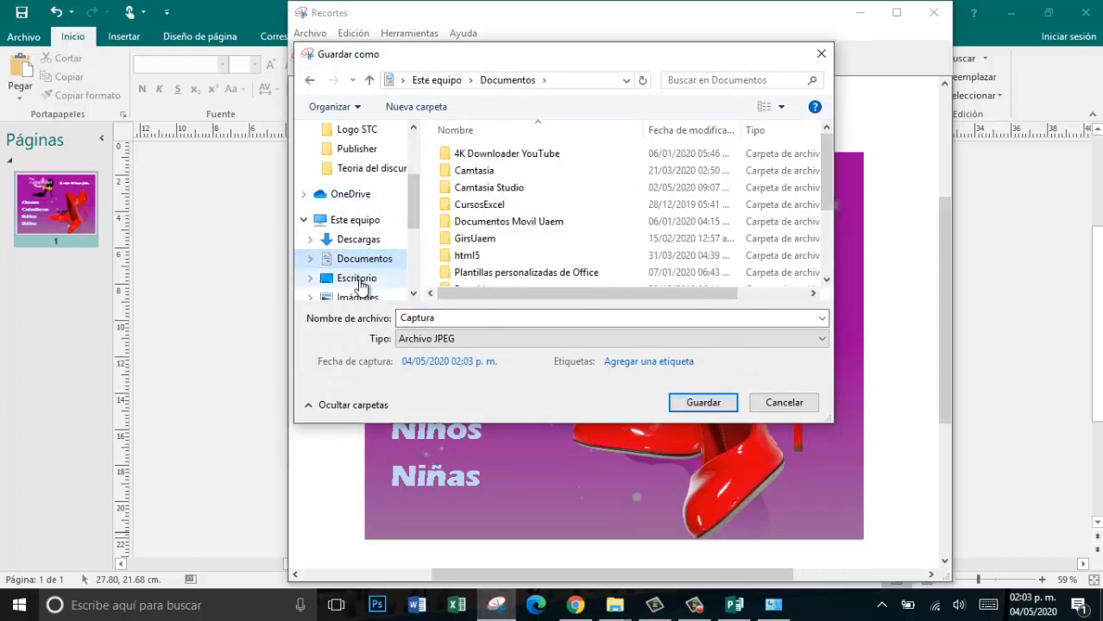
left_click(361, 280)
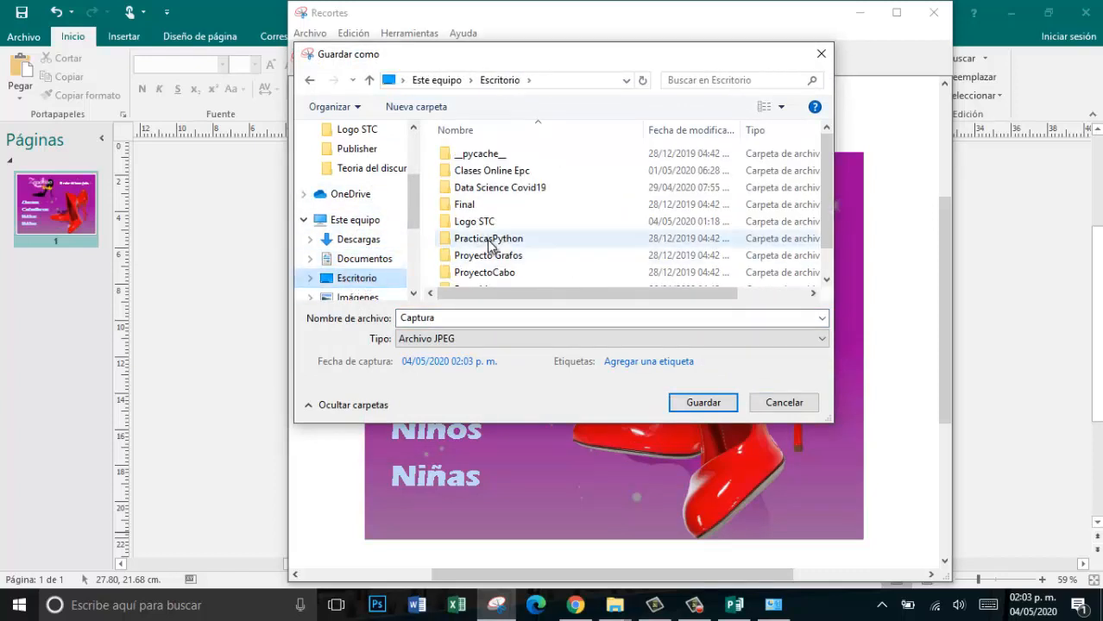
double_click(506, 171)
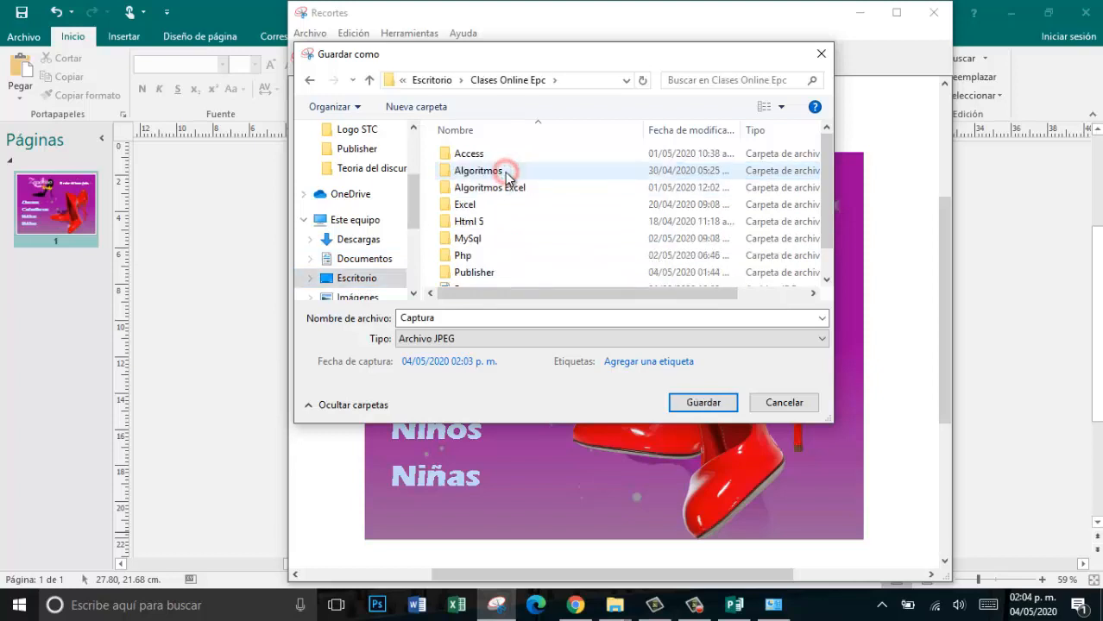
double_click(477, 272)
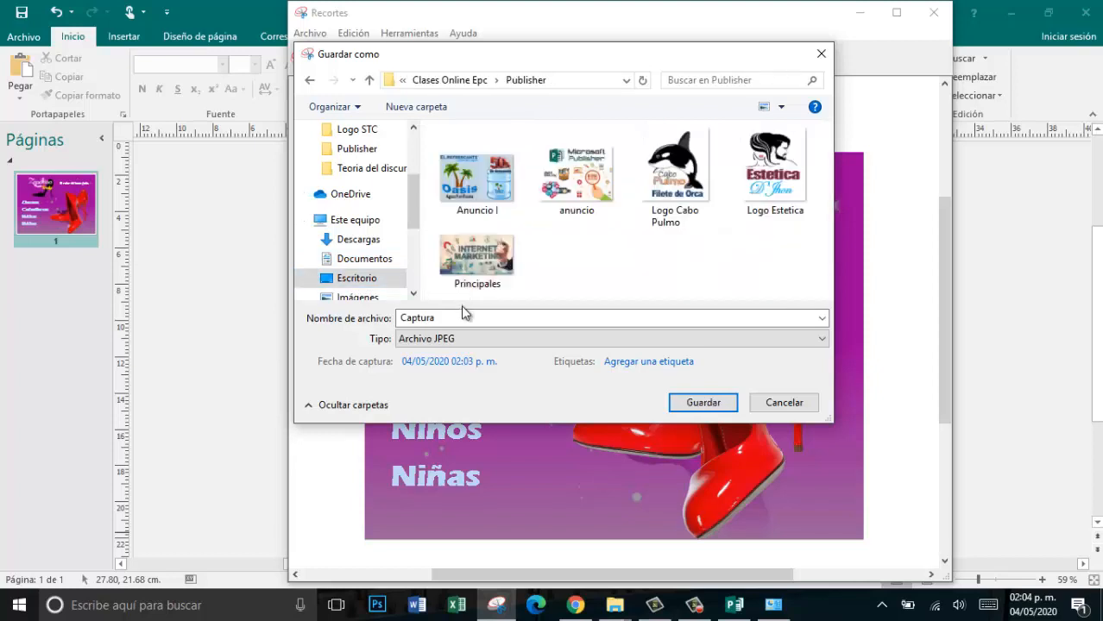
- Name the snip "Anuncio Zapateria" and save it as a JPEG file
double_click(462, 313)
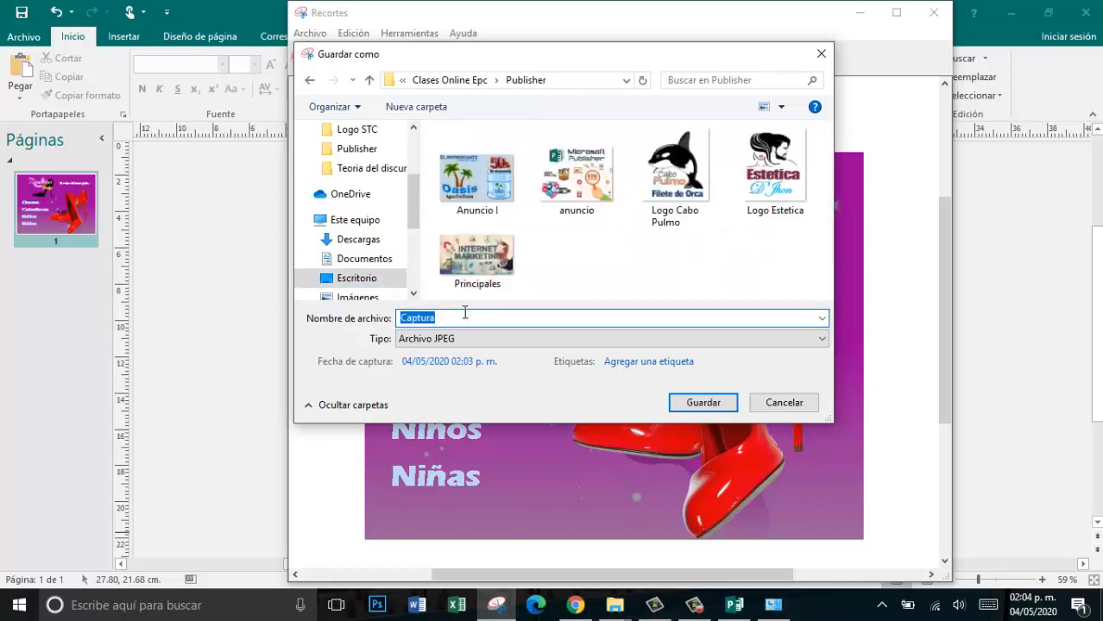
type("Pra")
key("BackSpace")
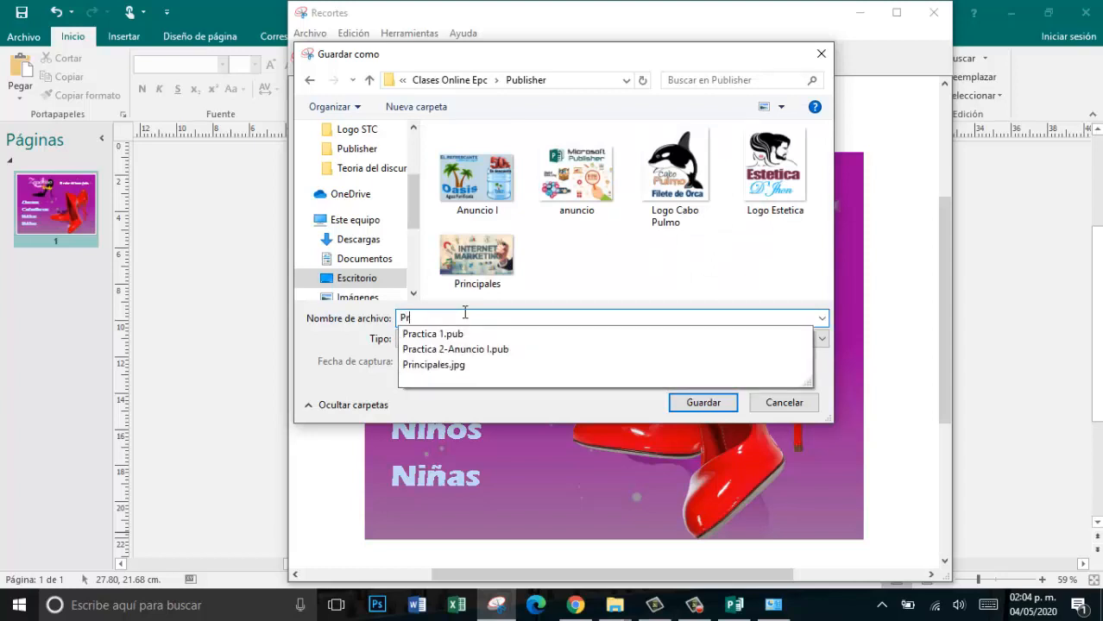
type("Anun")
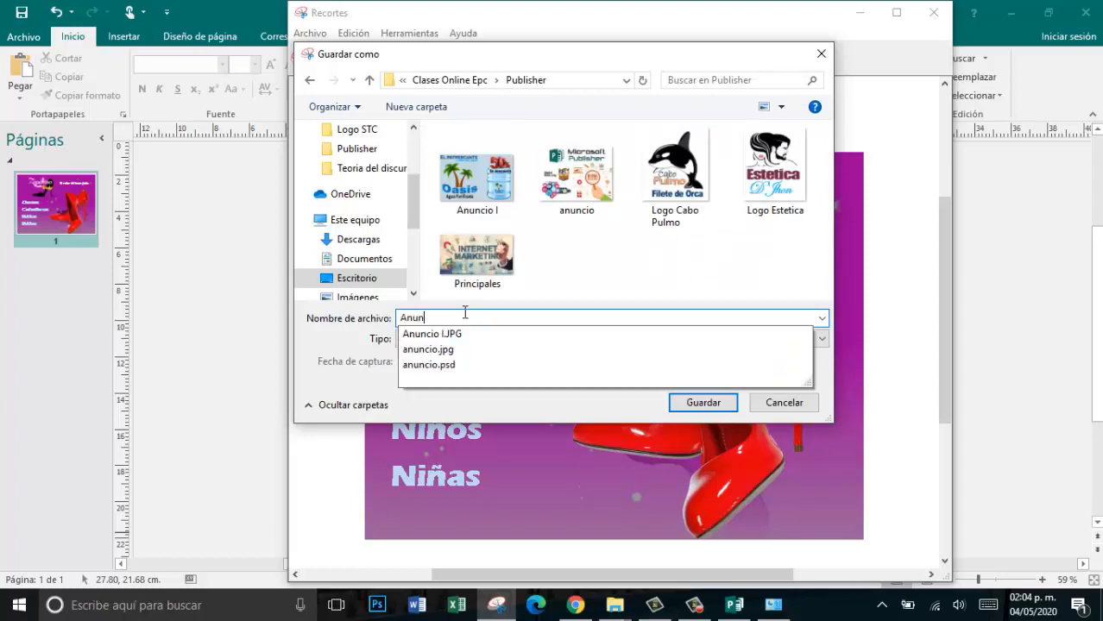
type("cio")
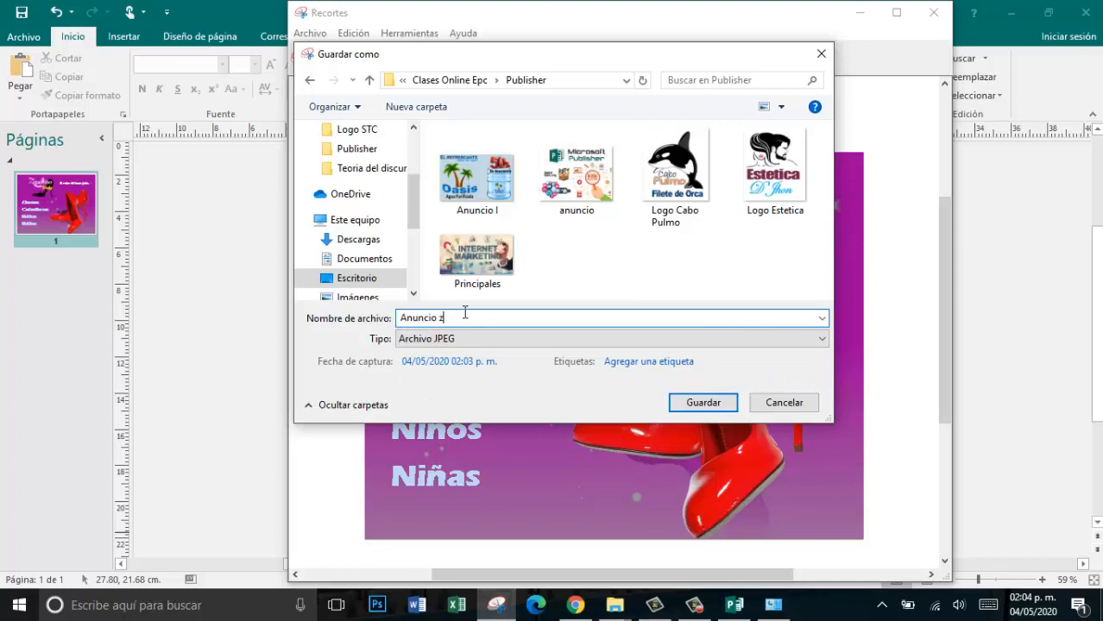
key("BackSpace")
type("Zapateria")
left_click(682, 403)
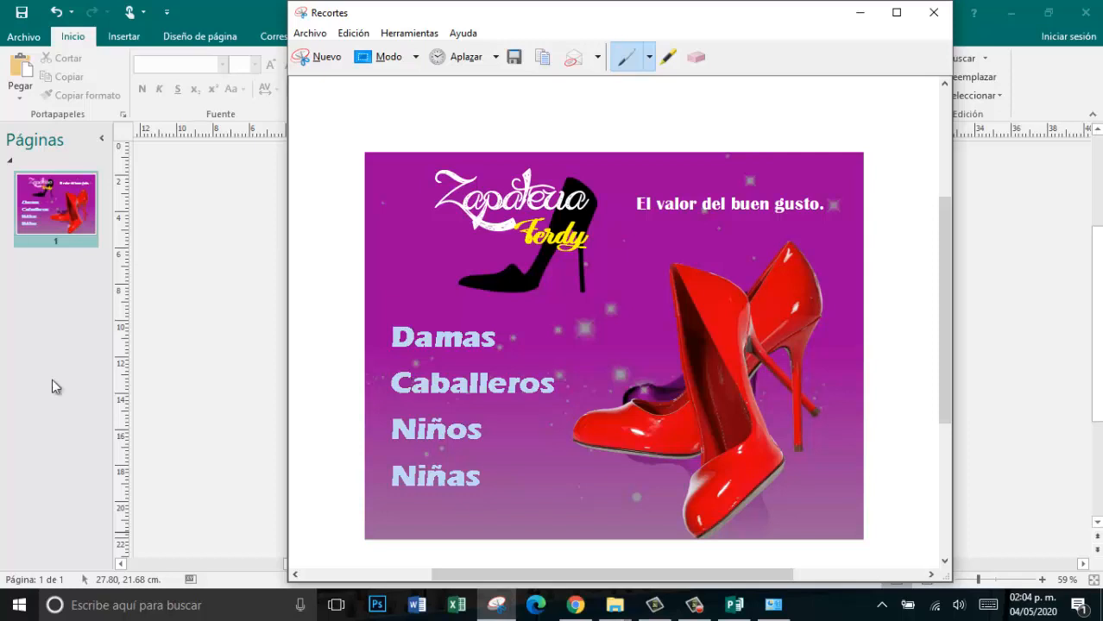
- Return to Publisher and review the finished design's title, black heel image and slogan
left_click(243, 192)
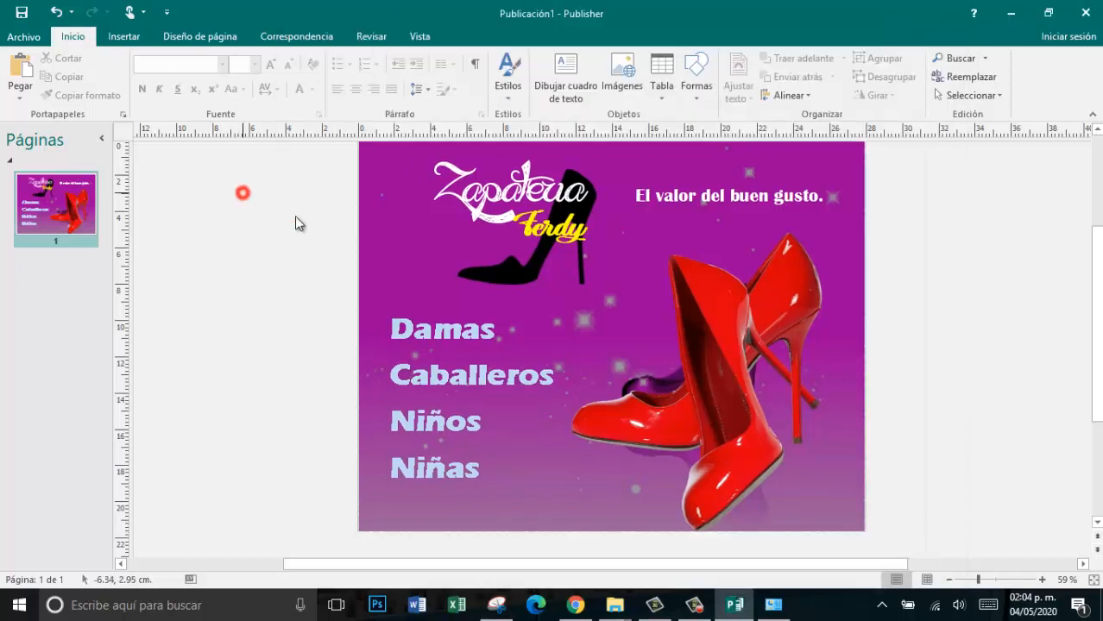
left_click(503, 209)
left_click(527, 231)
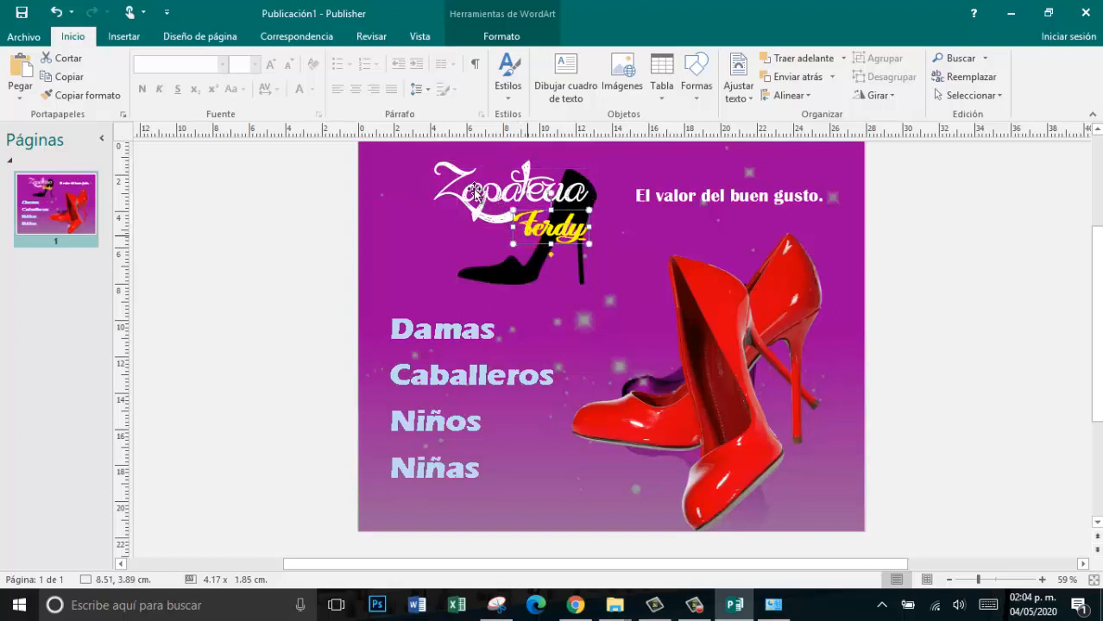
left_click(526, 195)
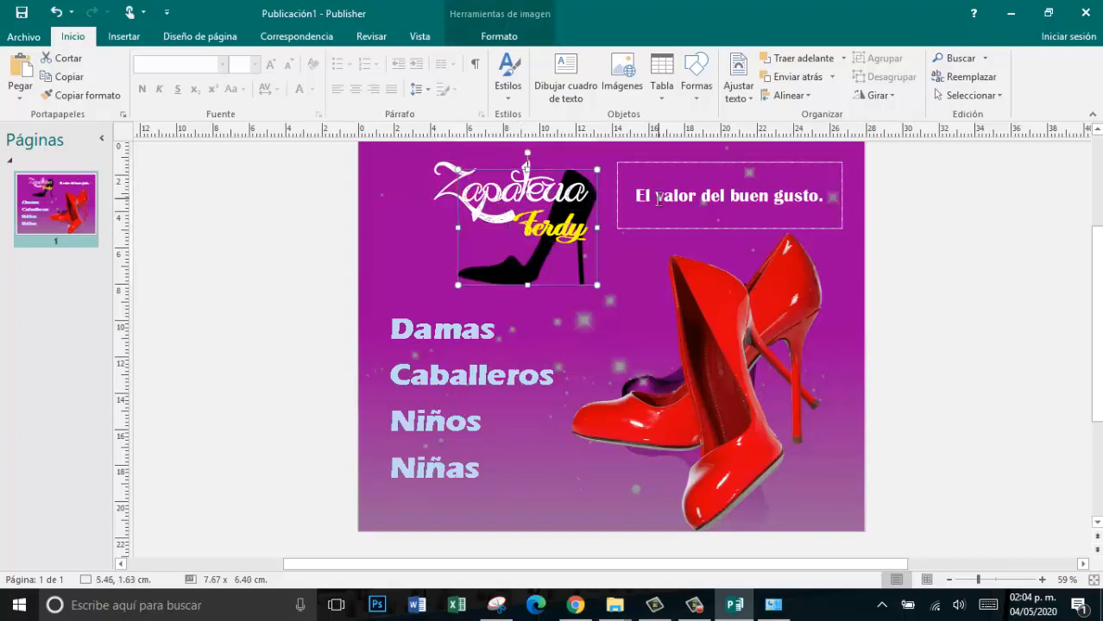
double_click(660, 196)
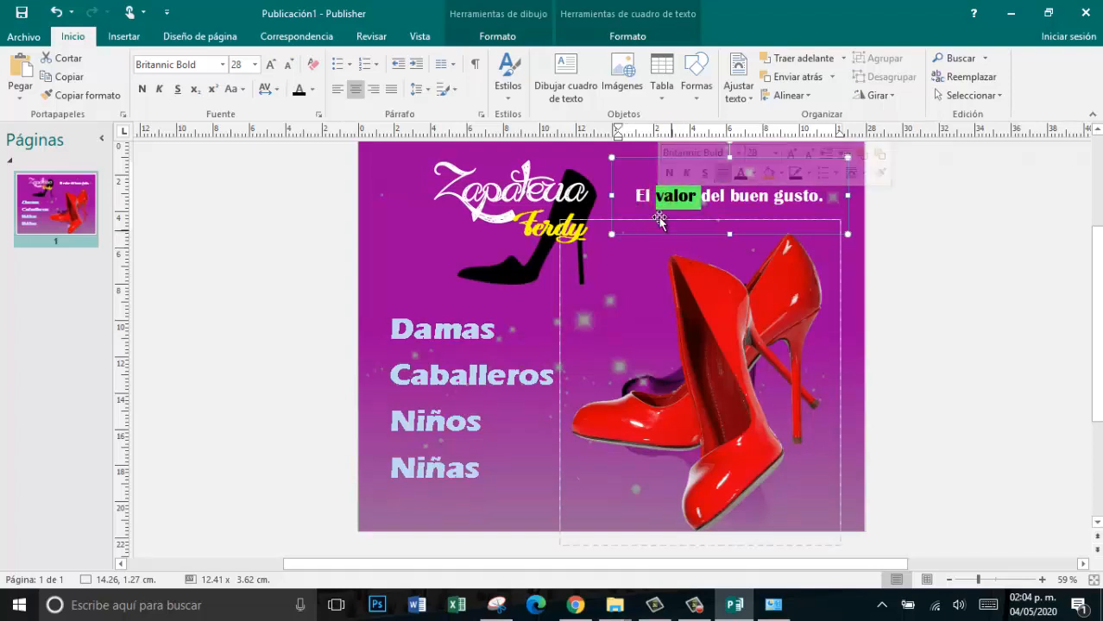
left_click(643, 202)
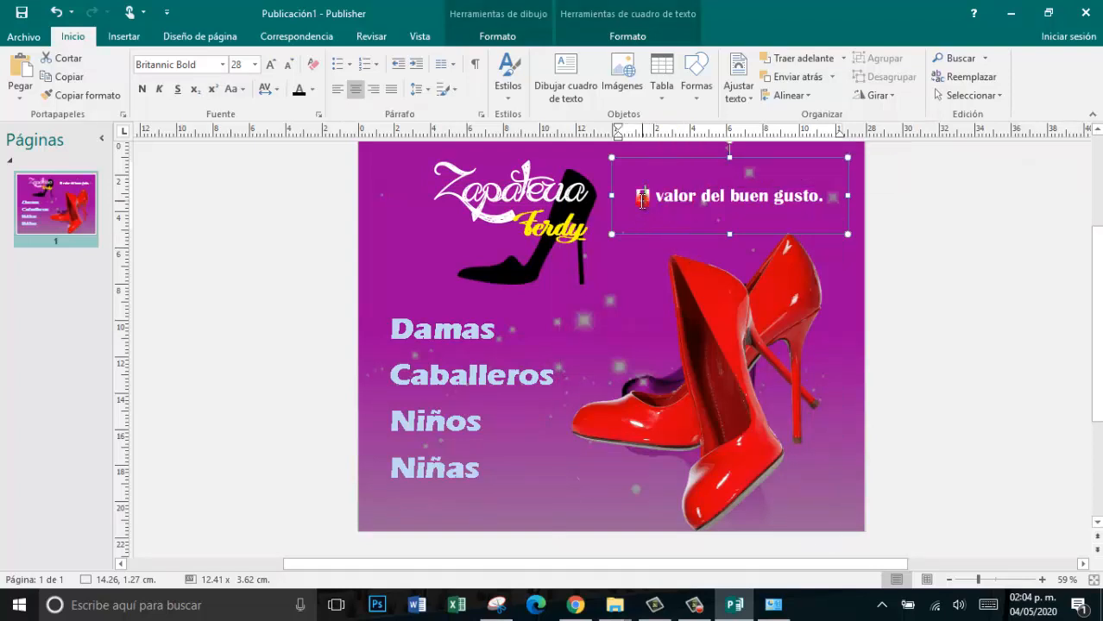
left_click(1012, 287)
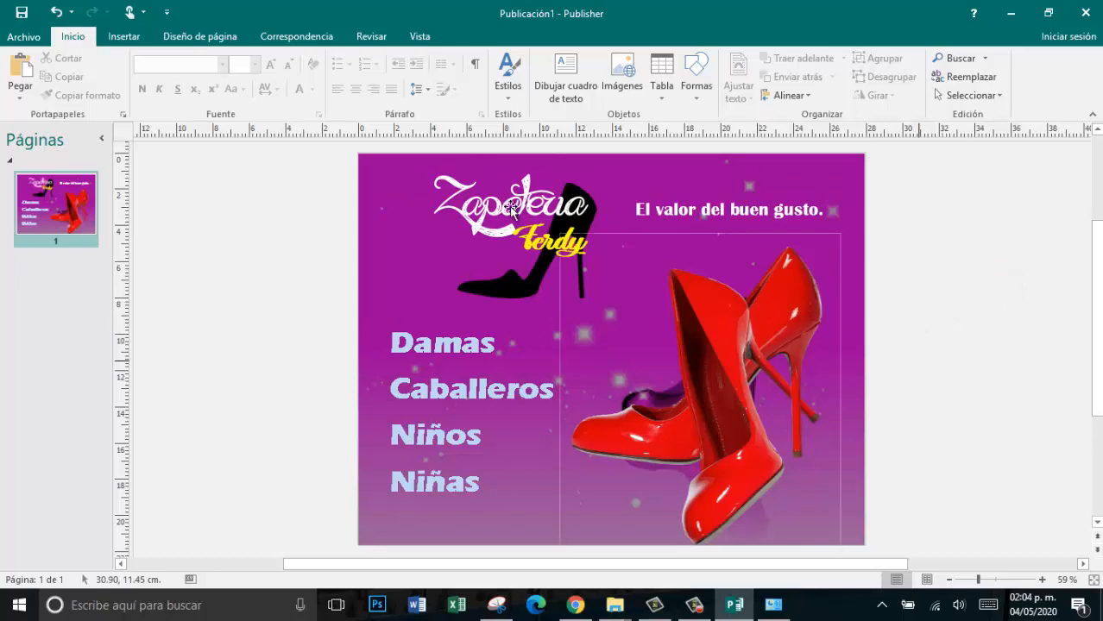
- Save the publication as a Publisher file named "Practica3-Zapateria" in the Publisher folder of Clases Online Epc
left_click(22, 15)
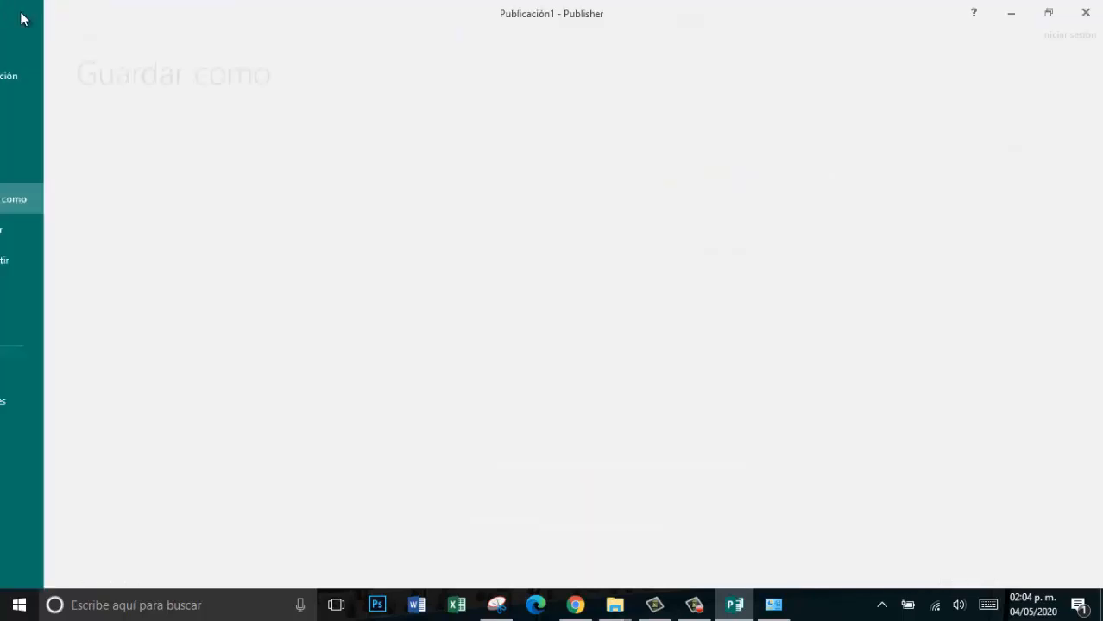
left_click(476, 168)
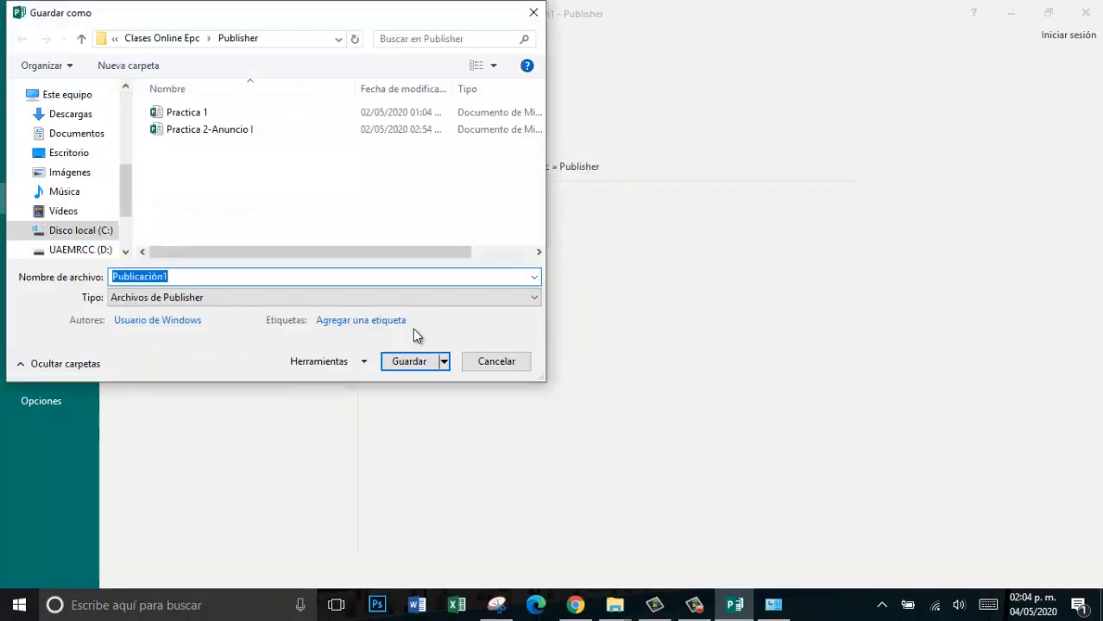
type("Practica")
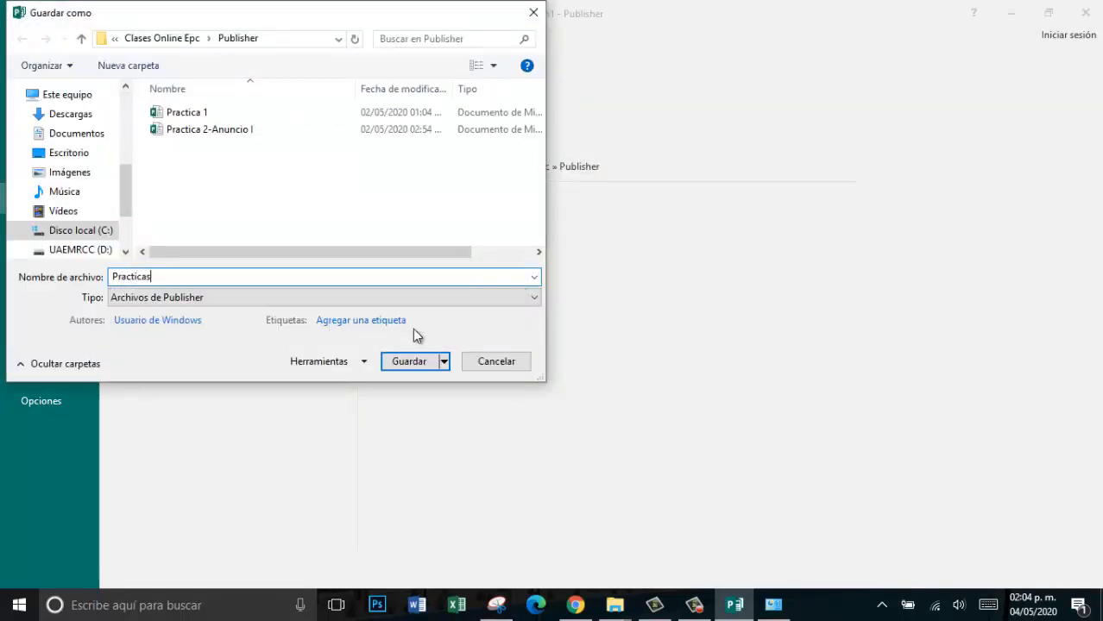
type("3-Zapateria")
key("Return")
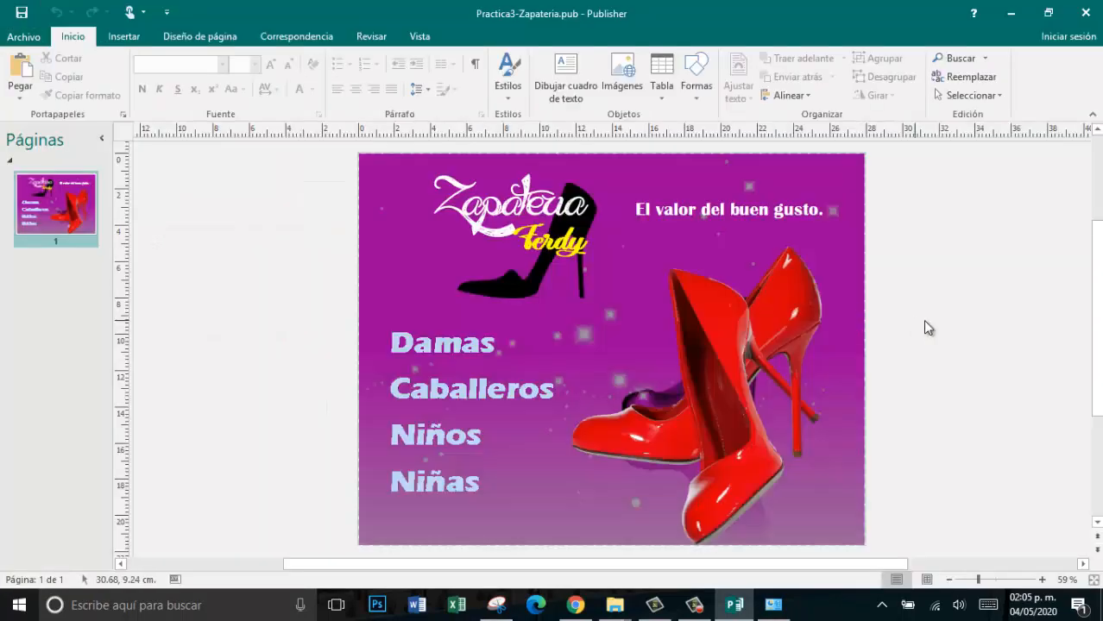
left_click(925, 322)
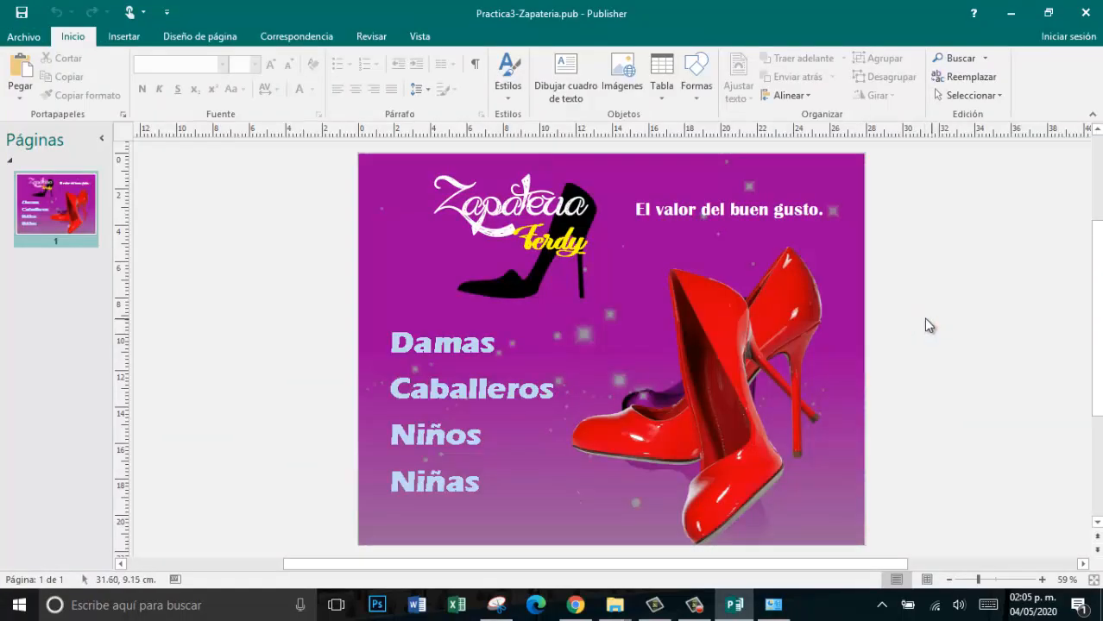
- Switch to Chrome, browse the "background shoes" image results, and change the image search to "background pink"
left_click(574, 605)
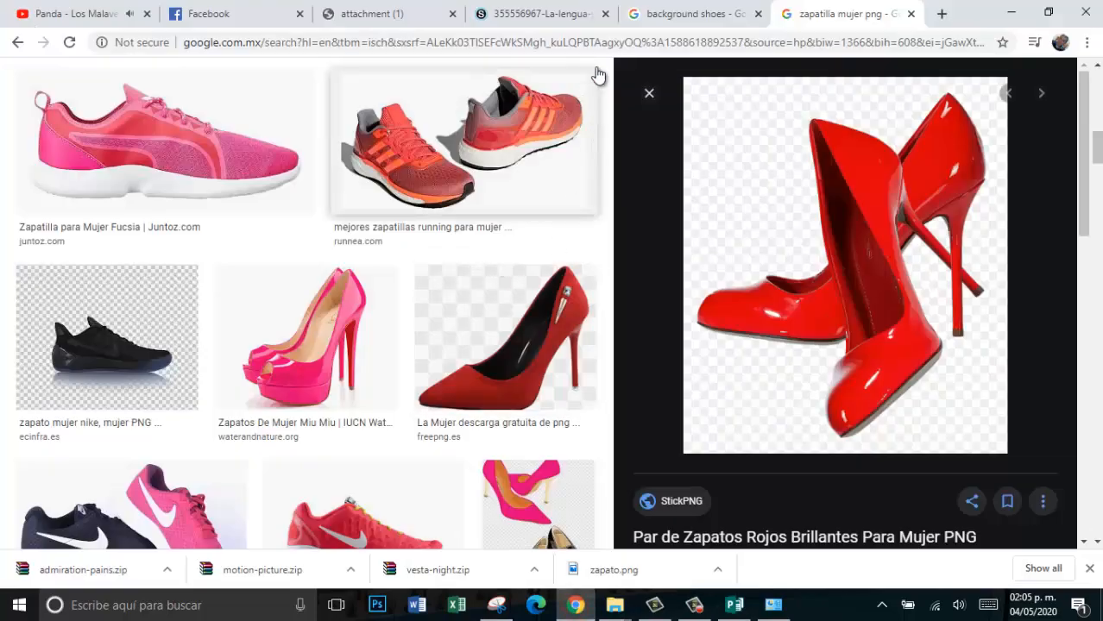
left_click(712, 13)
scroll(264, 194, "down", 10)
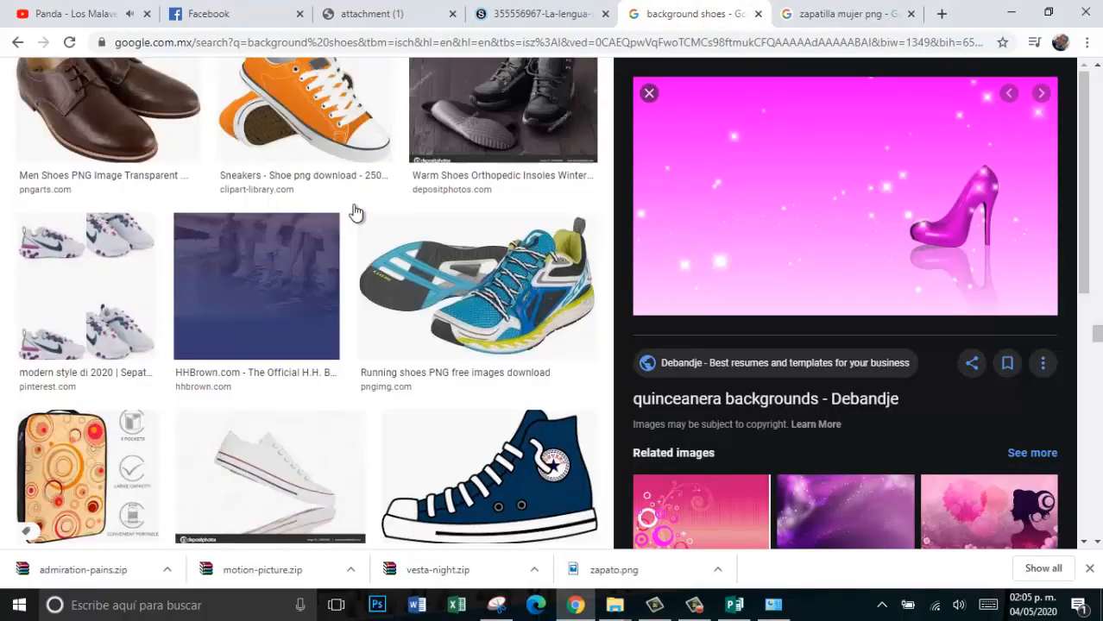
scroll(355, 213, "up", 15)
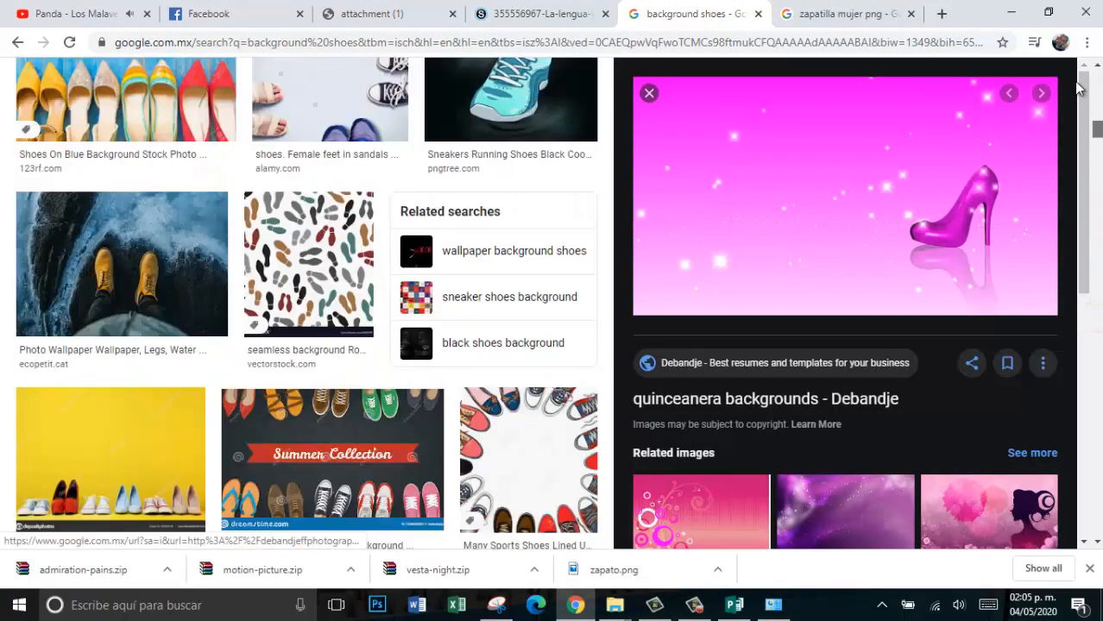
scroll(1078, 86, "up", 5)
double_click(234, 95)
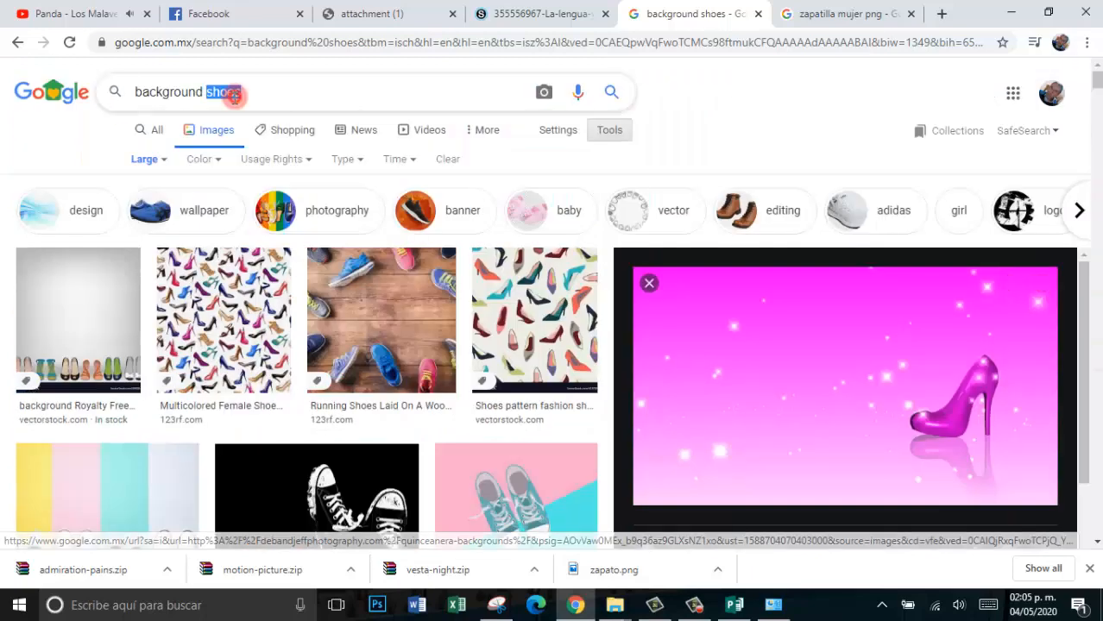
type("pink")
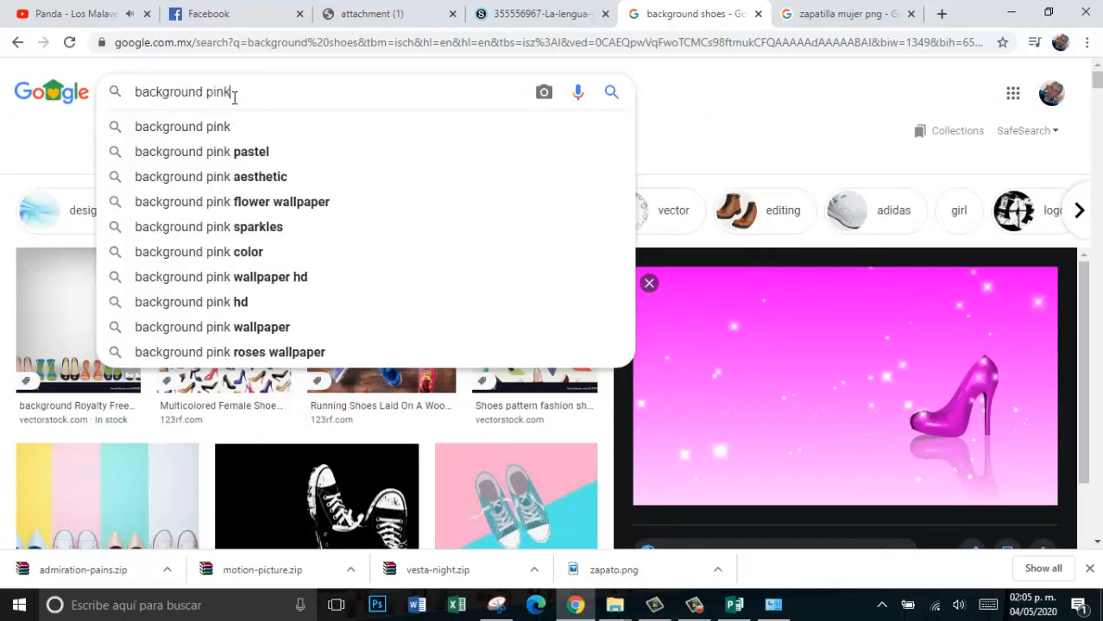
key("Return")
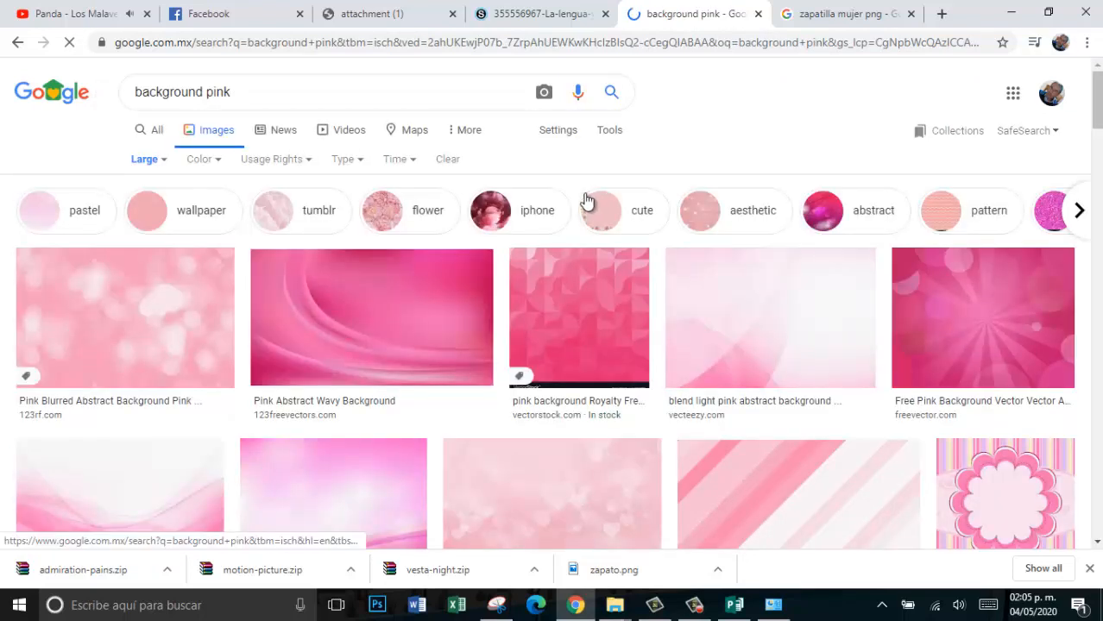
- Change the Google Images search to "background gold"
double_click(221, 95)
type("gold")
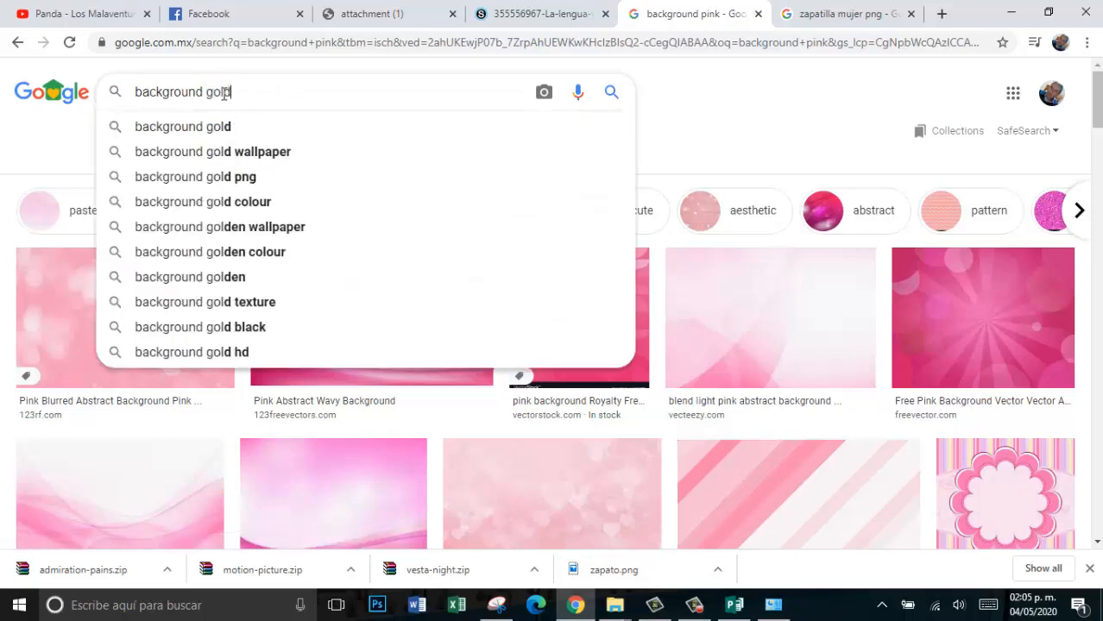
key("Return")
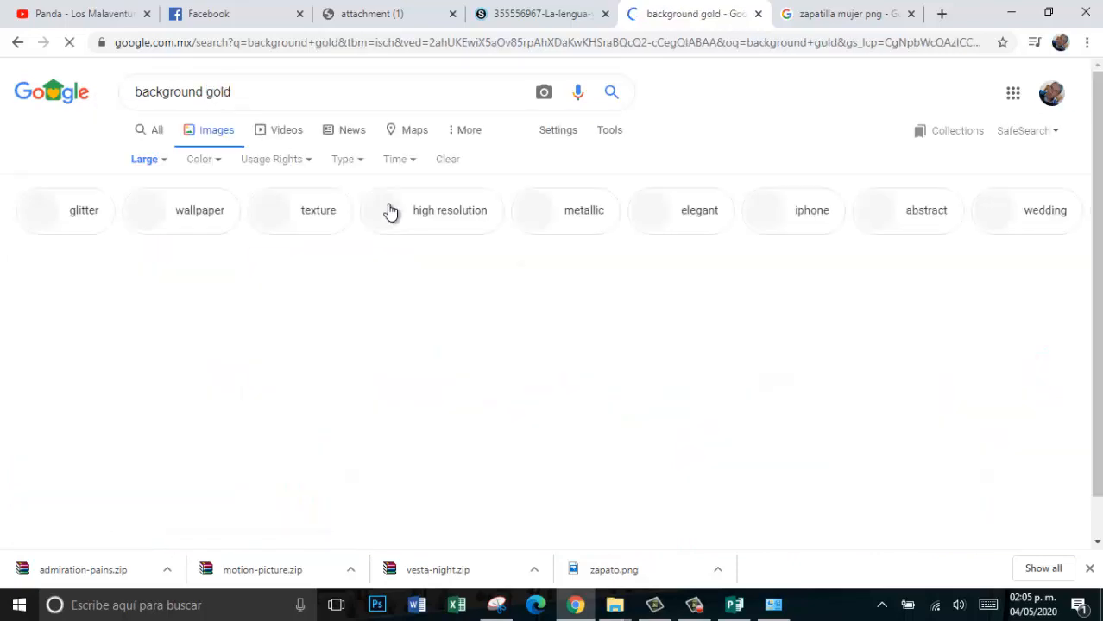